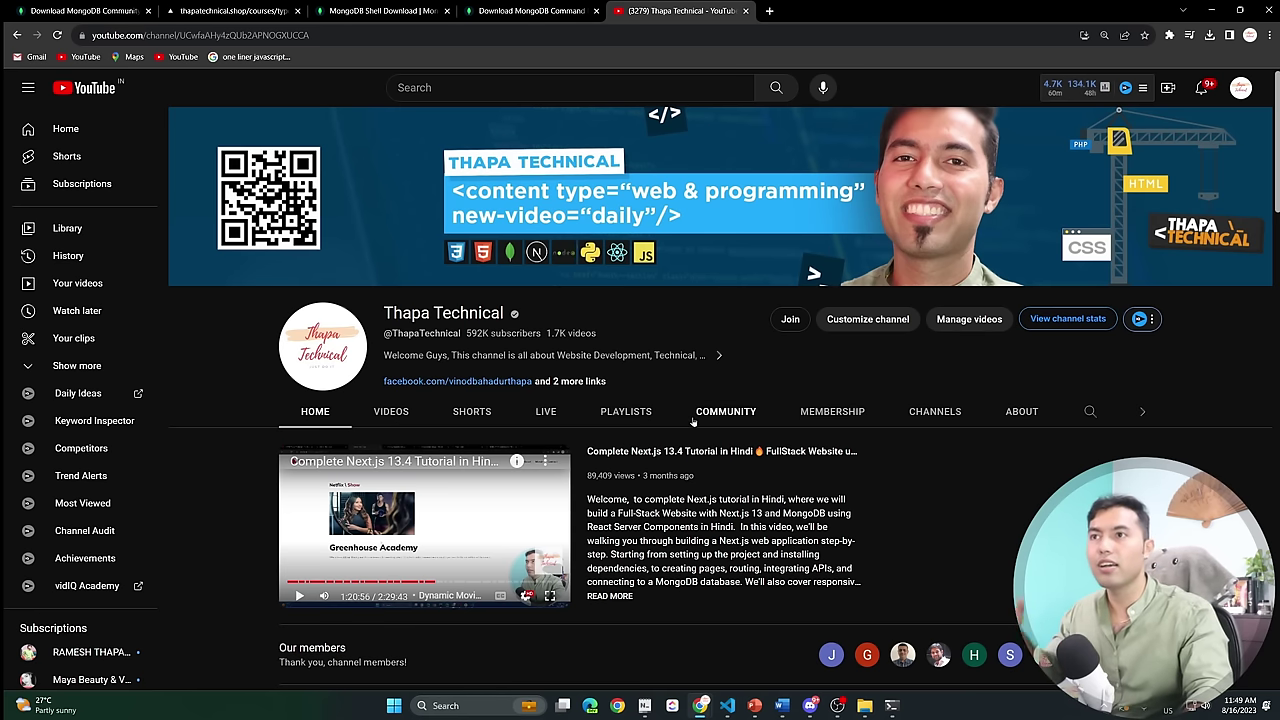
Search 'atlas mongodb' in a new Chrome tab and open the MongoDB Atlas Database page.
{"action": "left_click", "coordinate": [769, 11]}
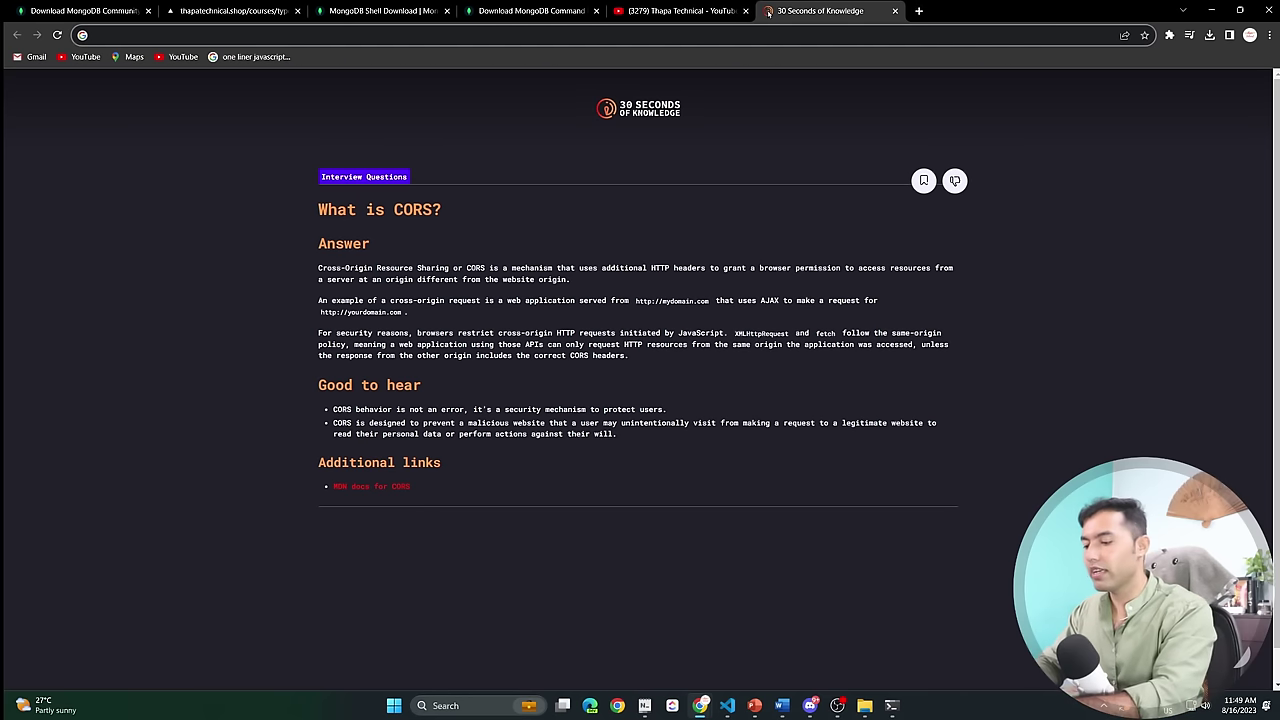
{"action": "type", "text": "ATLAS"}
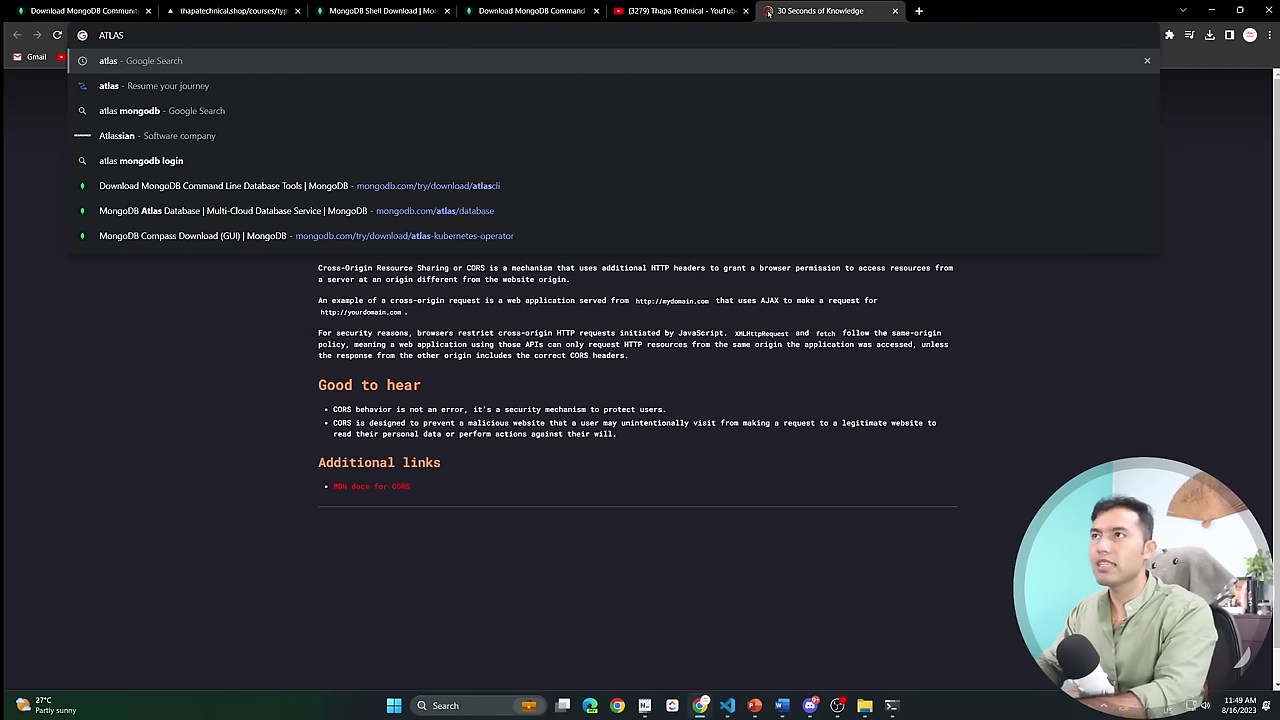
{"action": "key", "text": "Down"}
{"action": "key", "text": "Down"}
{"action": "key", "text": "Return"}
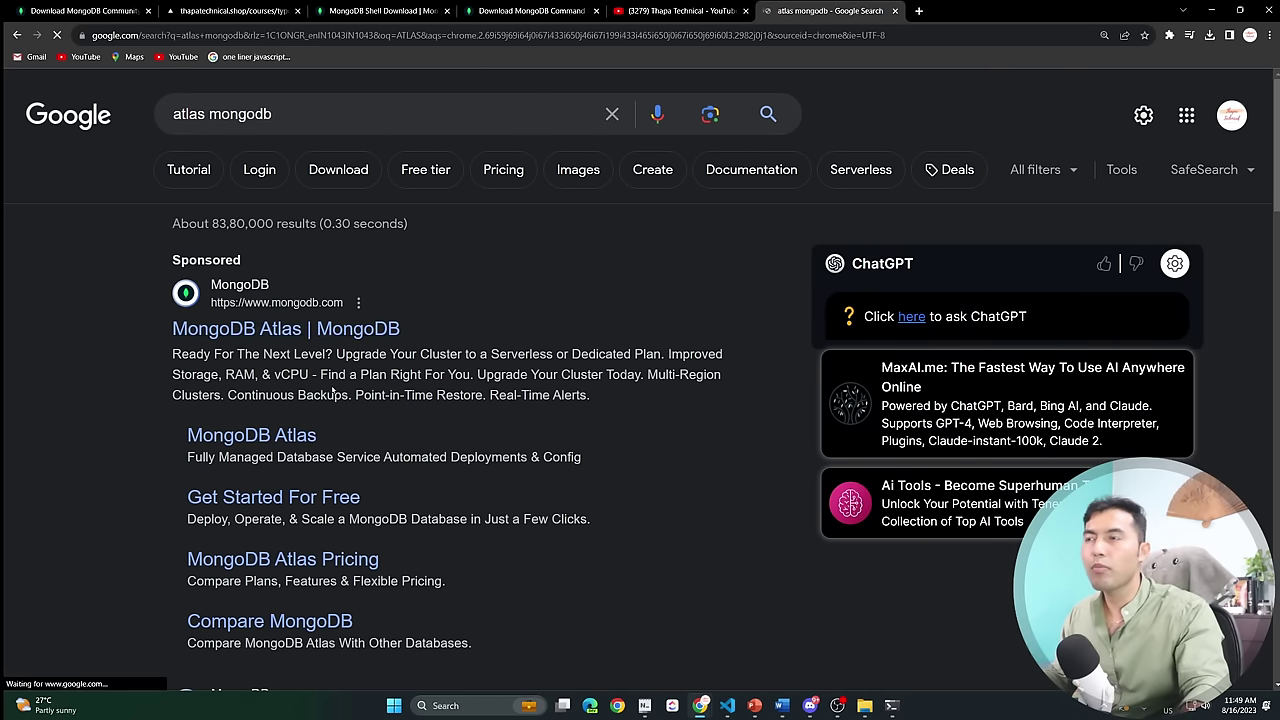
{"action": "scroll", "coordinate": [408, 437], "scroll_direction": "down", "scroll_amount": 3}
{"action": "left_click", "coordinate": [310, 490]}
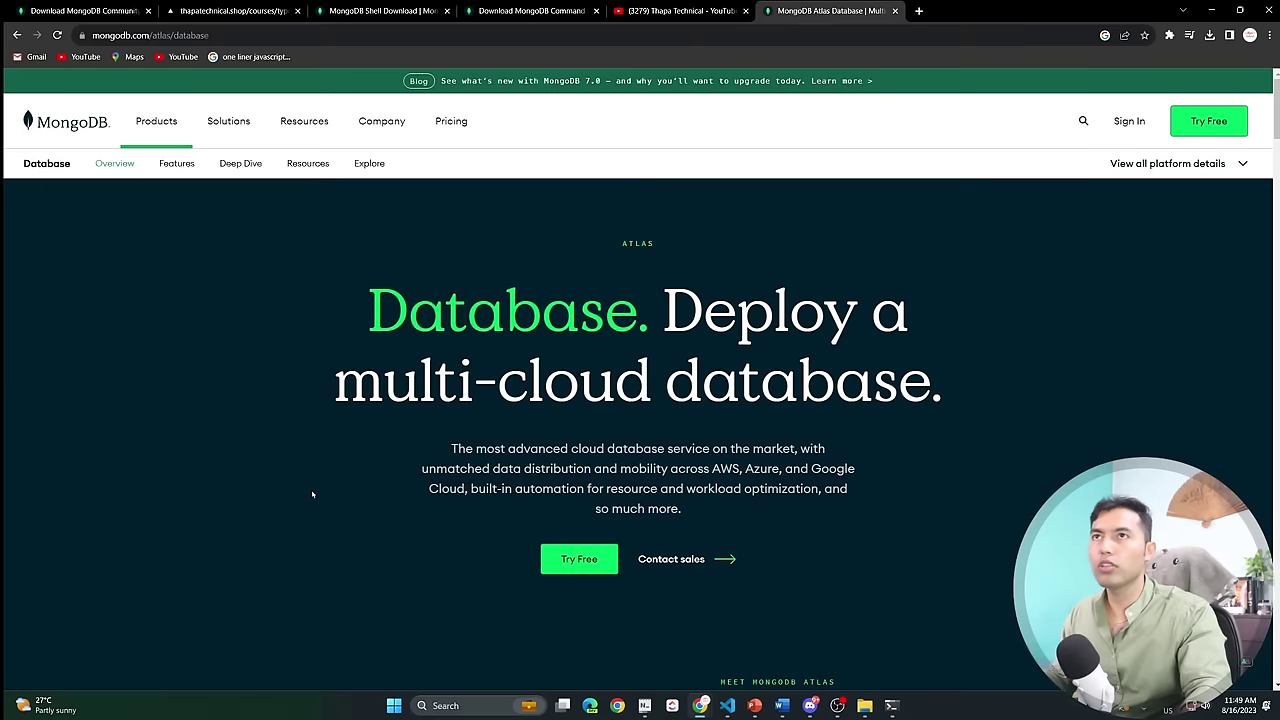
Zoom the Atlas page to 110% and briefly visit the login page before returning.
{"action": "key", "text": "ctrl+plus"}
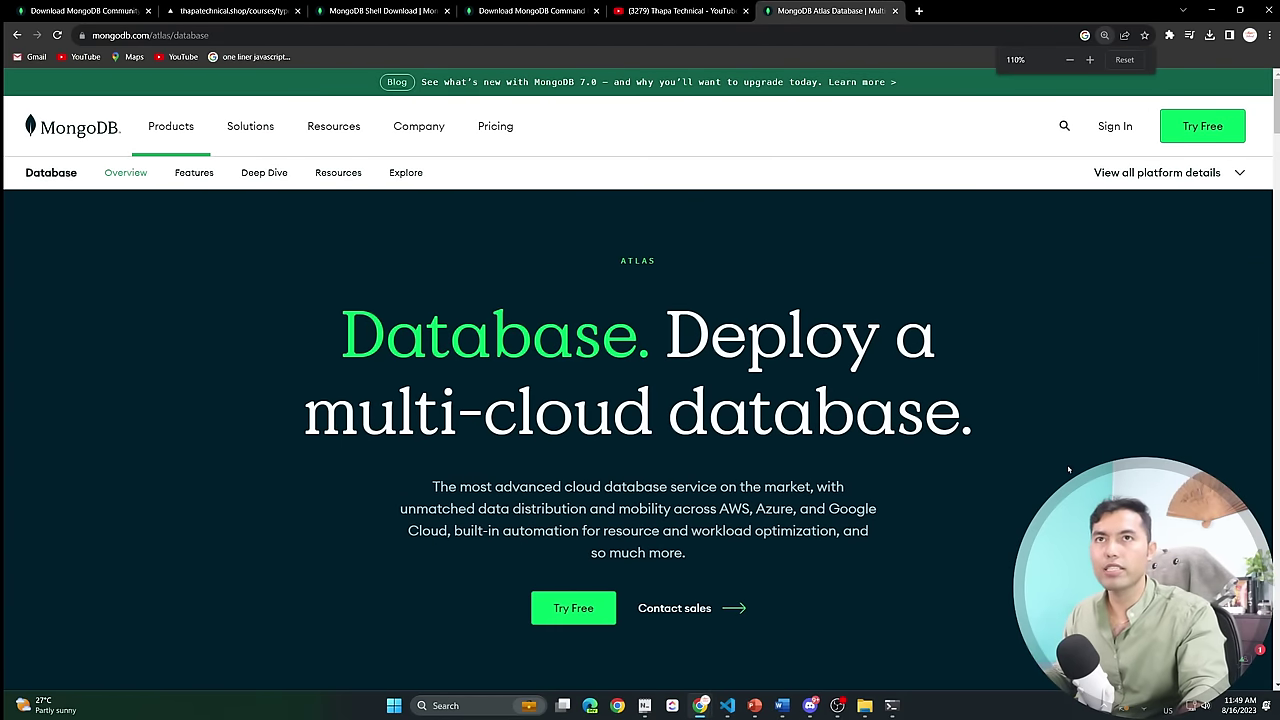
{"action": "left_click", "coordinate": [1115, 127]}
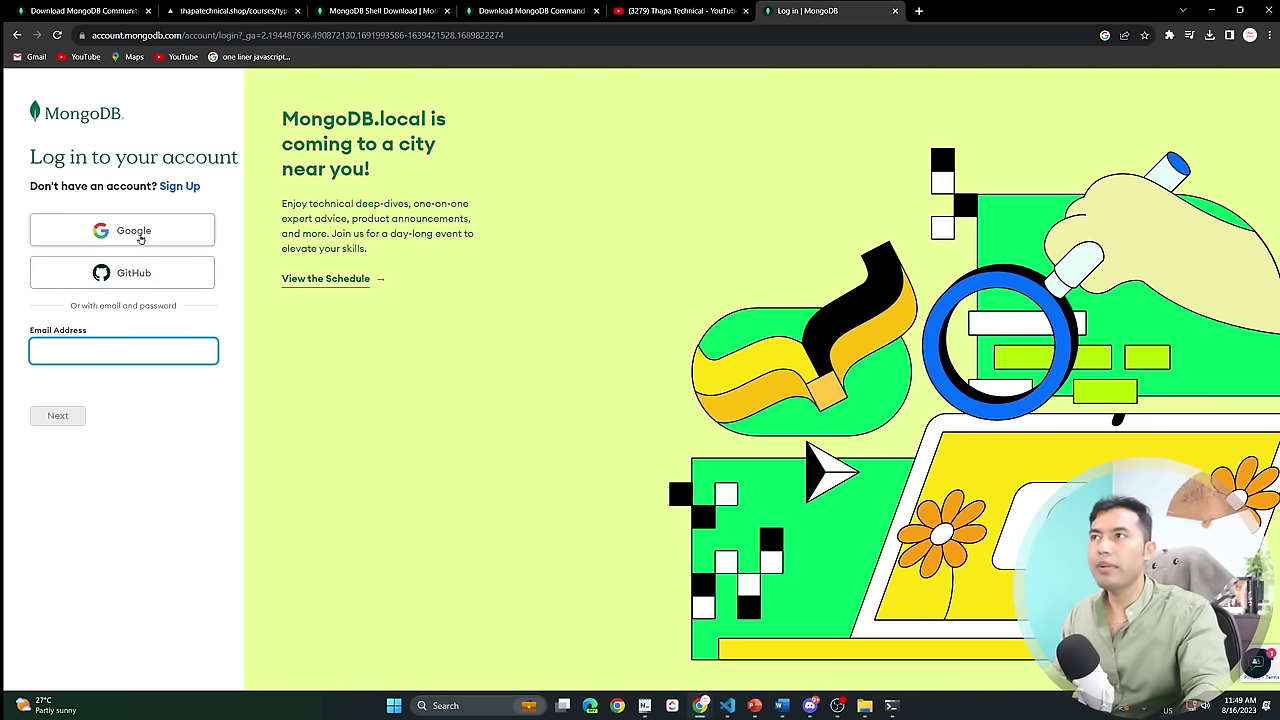
{"action": "left_click", "coordinate": [141, 237]}
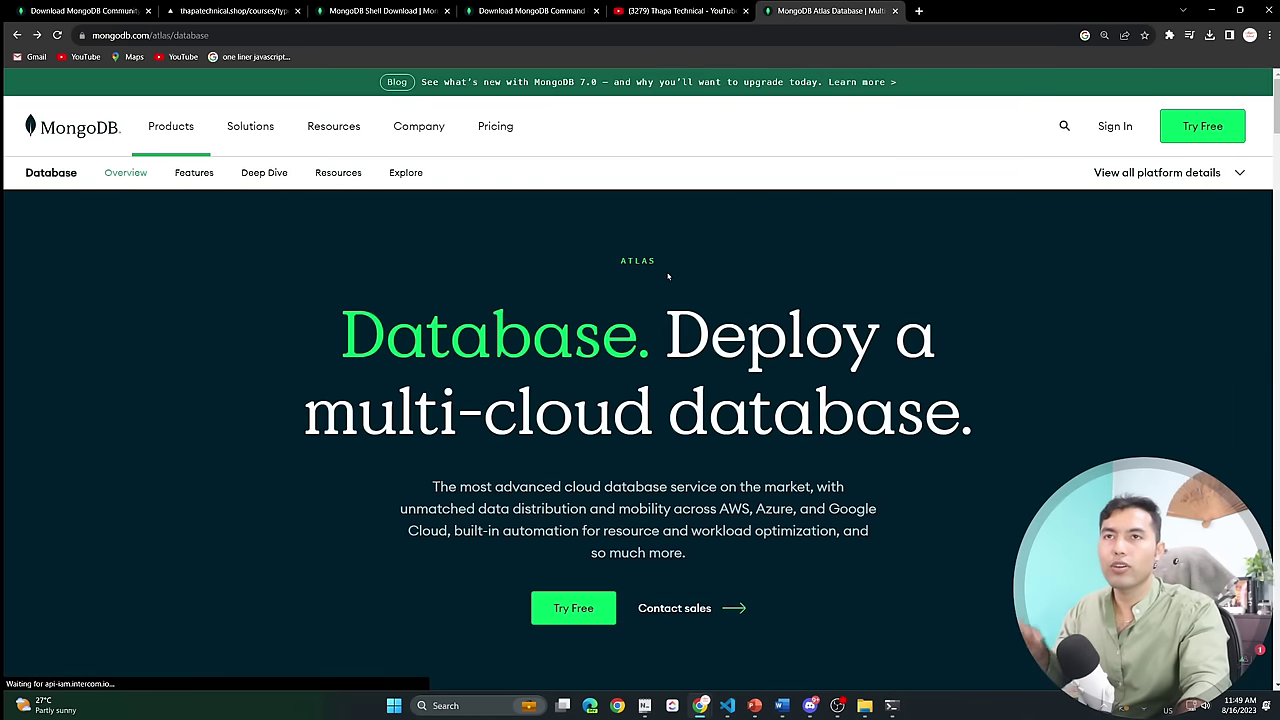
Register a free Atlas account by accepting the terms and signing up with Google.
{"action": "left_click", "coordinate": [1204, 129]}
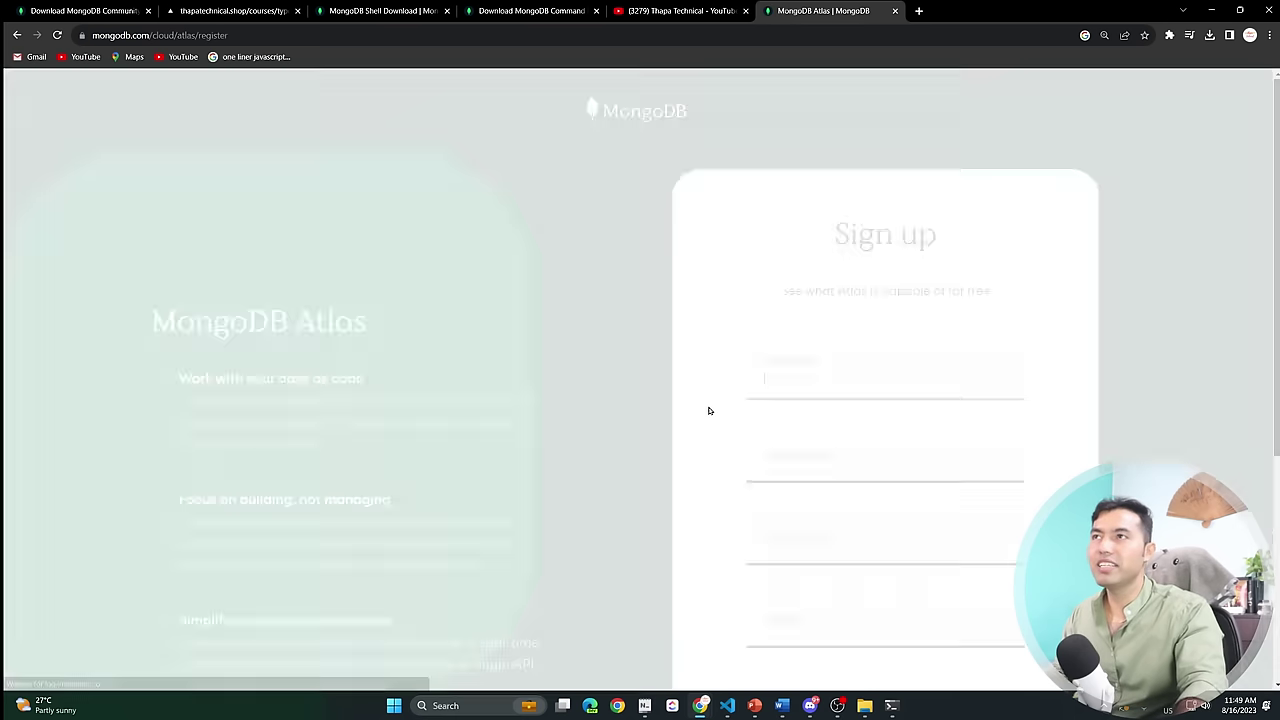
{"action": "scroll", "coordinate": [884, 410], "scroll_direction": "down", "scroll_amount": 1}
{"action": "scroll", "coordinate": [836, 322], "scroll_direction": "down", "scroll_amount": 2}
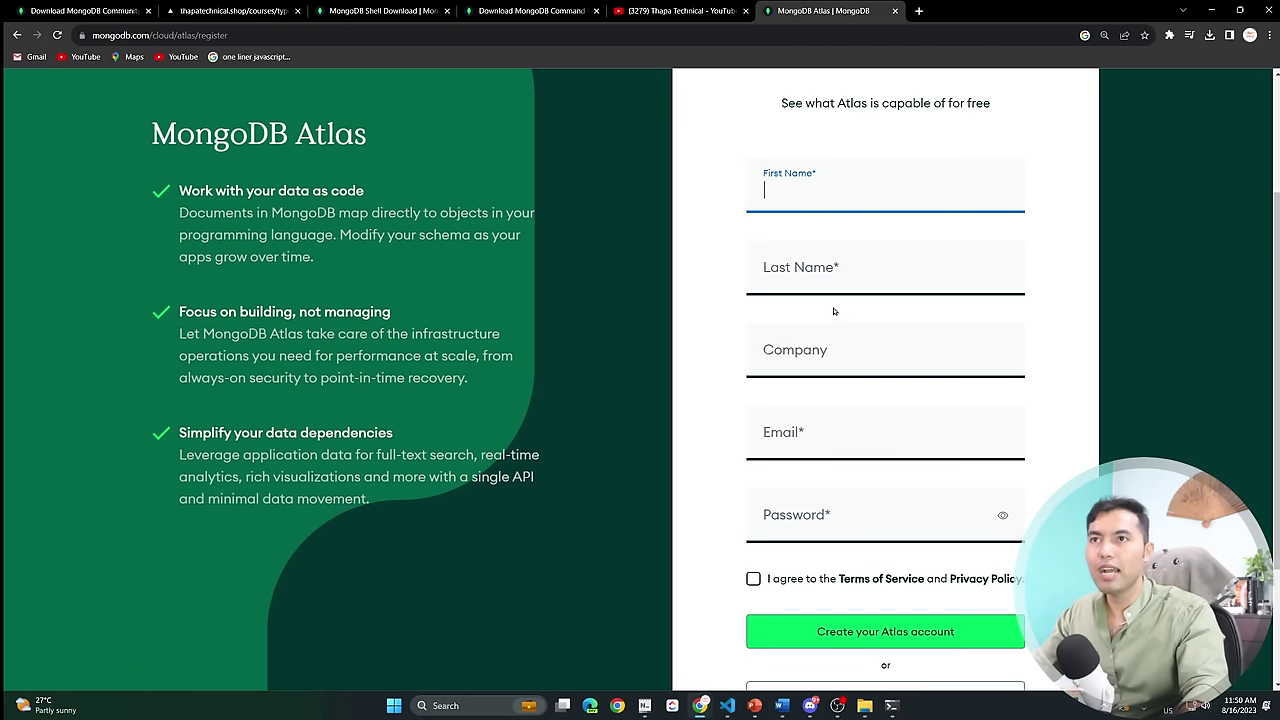
{"action": "scroll", "coordinate": [828, 359], "scroll_direction": "down", "scroll_amount": 2}
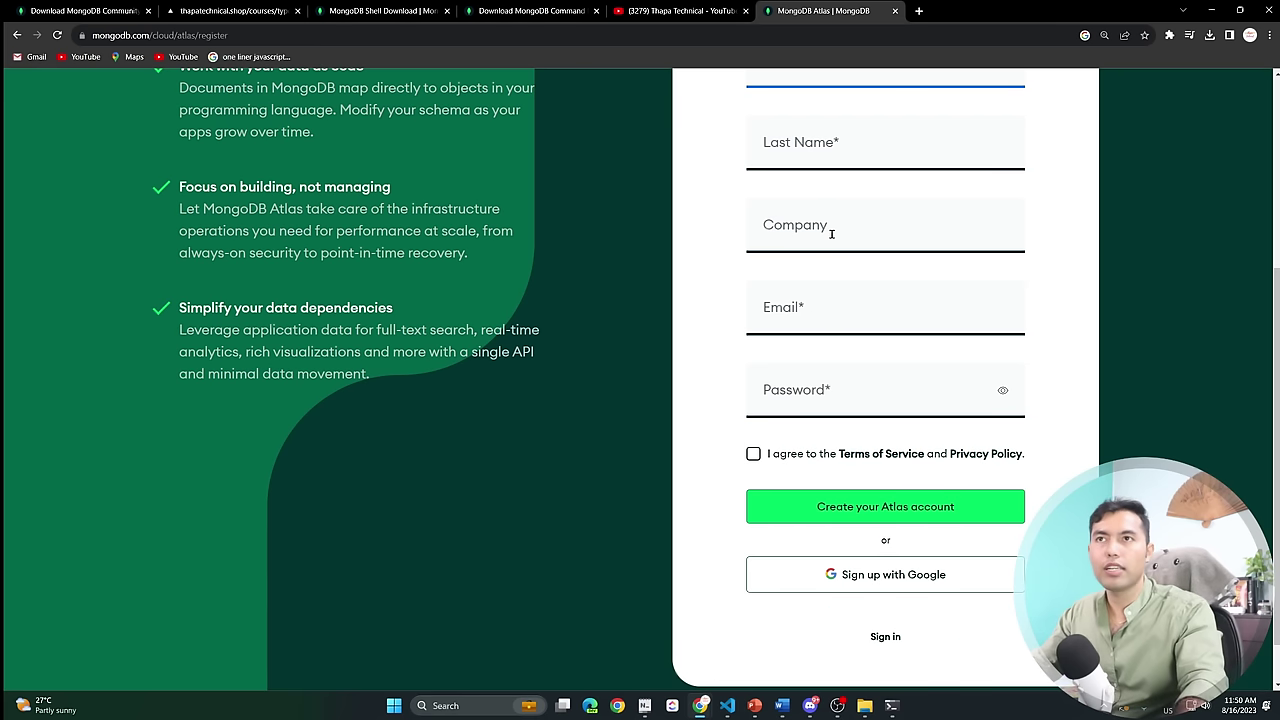
{"action": "left_click", "coordinate": [753, 453]}
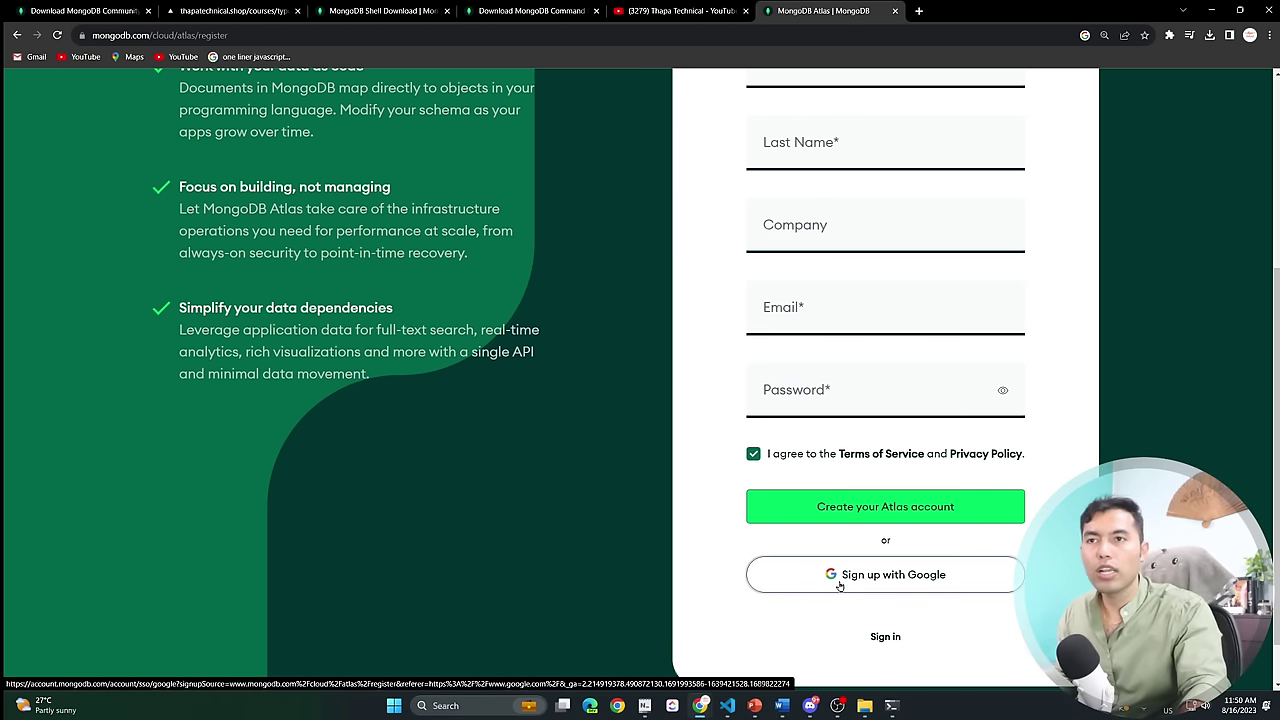
{"action": "left_click", "coordinate": [840, 585]}
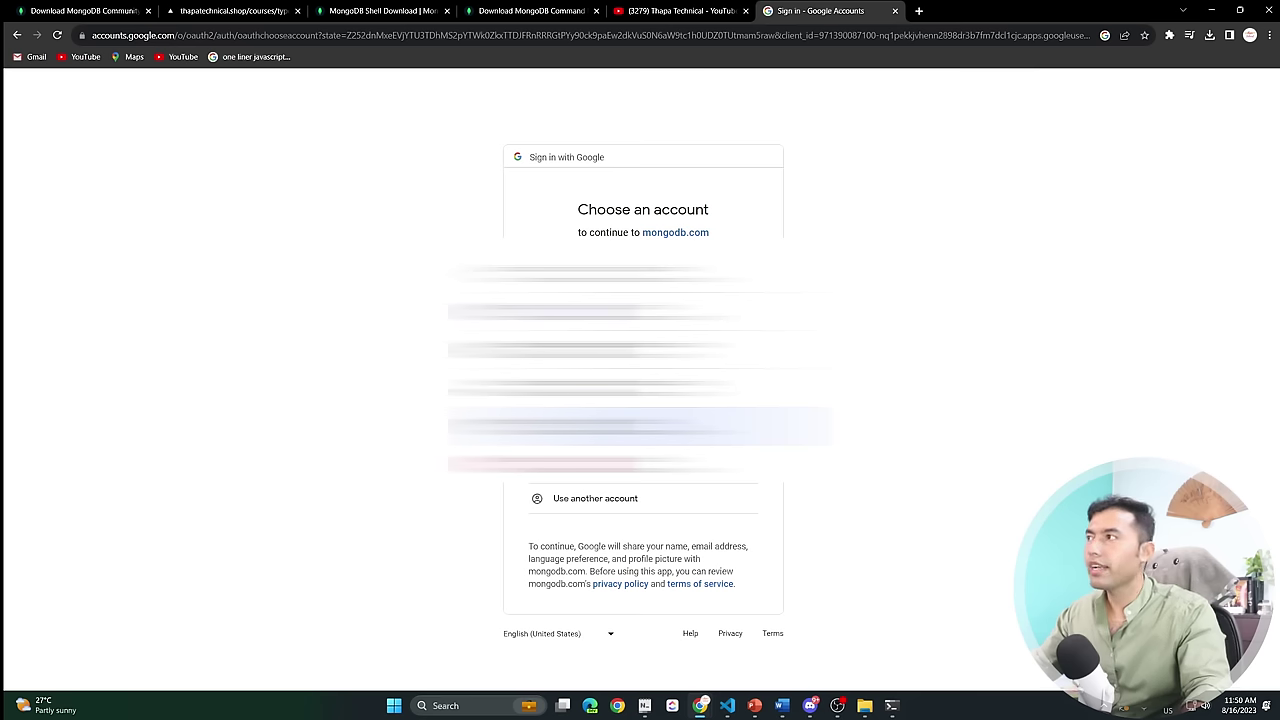
{"action": "left_click", "coordinate": [640, 426]}
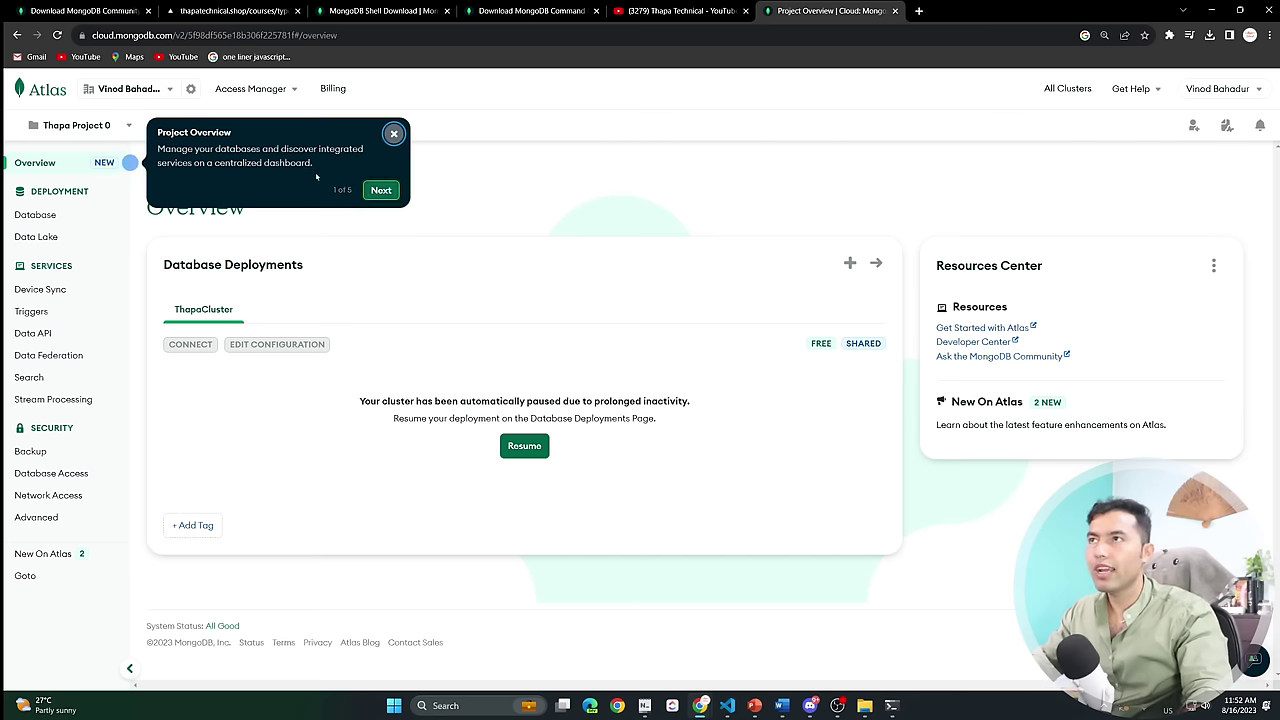
Step through and dismiss the three-part Atlas welcome tour.
{"action": "left_click", "coordinate": [379, 191]}
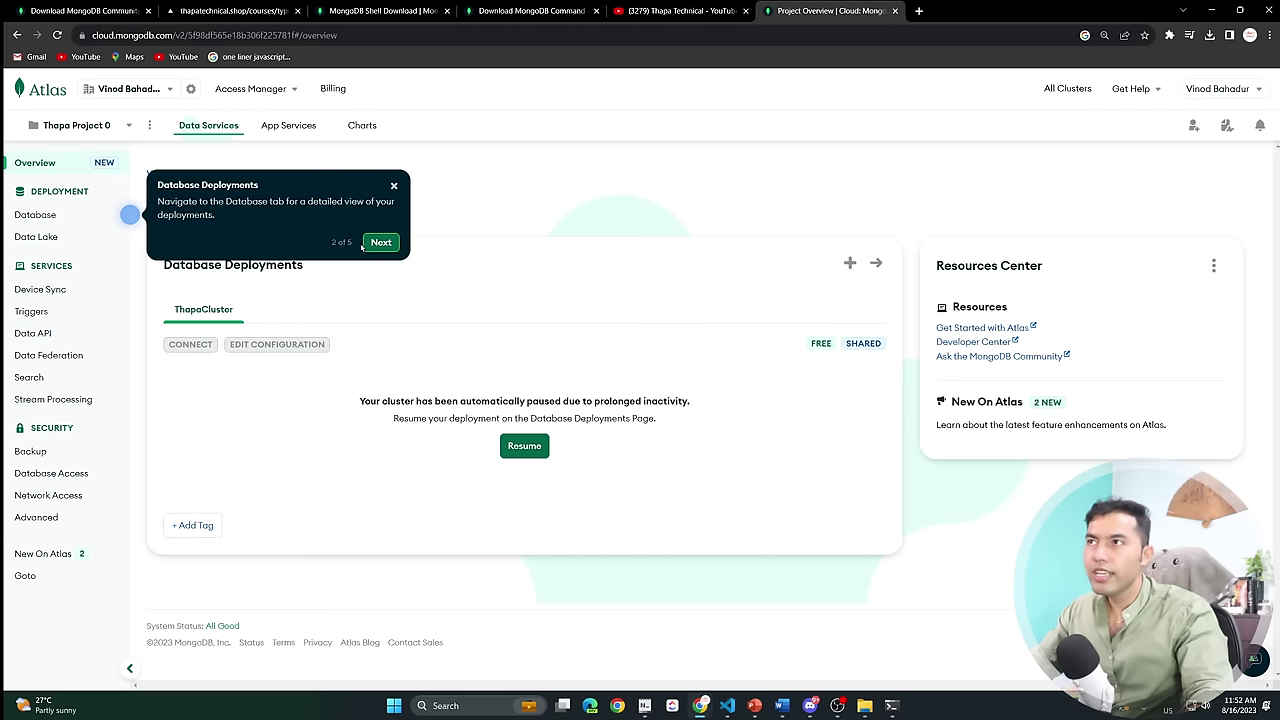
{"action": "left_click", "coordinate": [381, 242]}
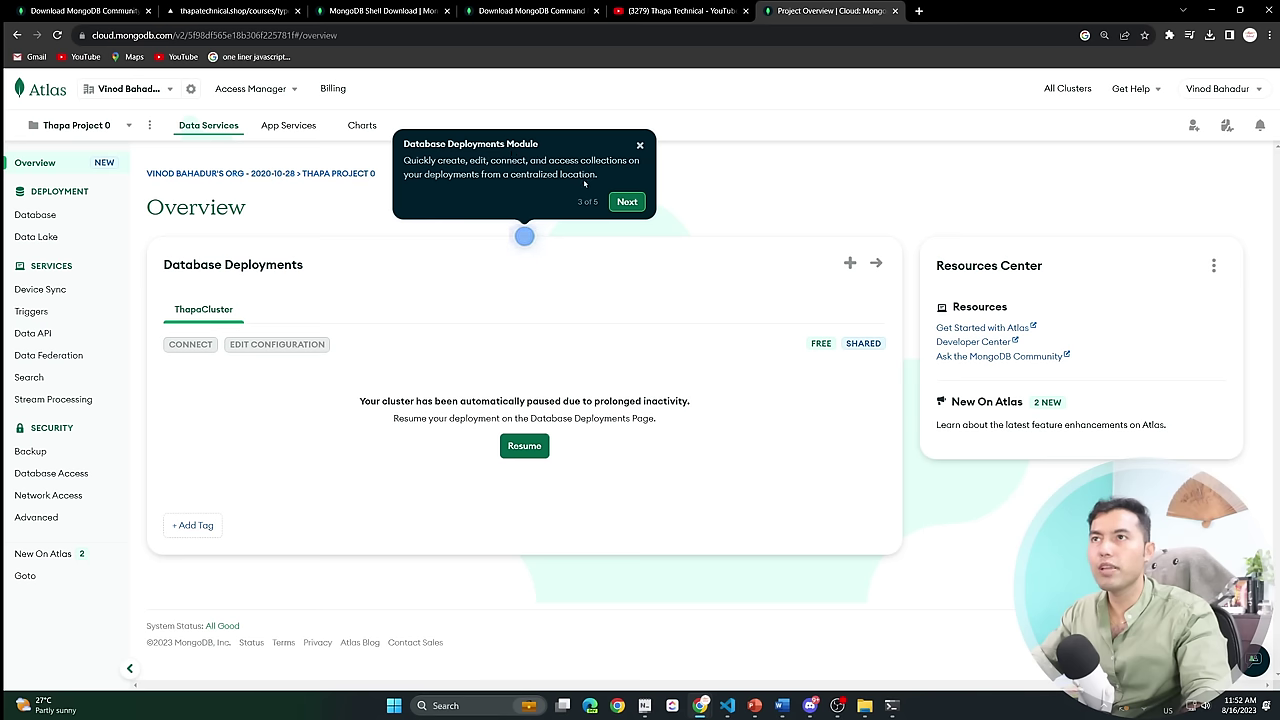
{"action": "left_click", "coordinate": [630, 203]}
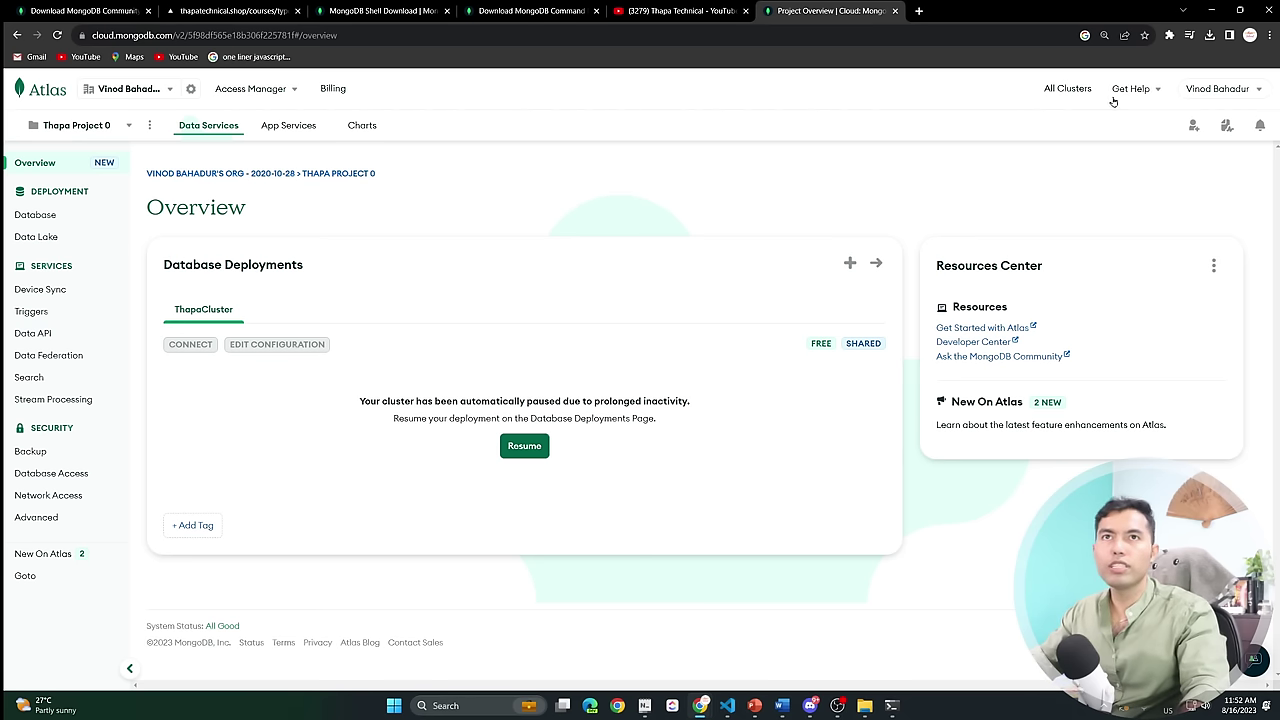
Check the organization and project lists, then open Database Deployments zoomed to 125%.
{"action": "left_click", "coordinate": [133, 94]}
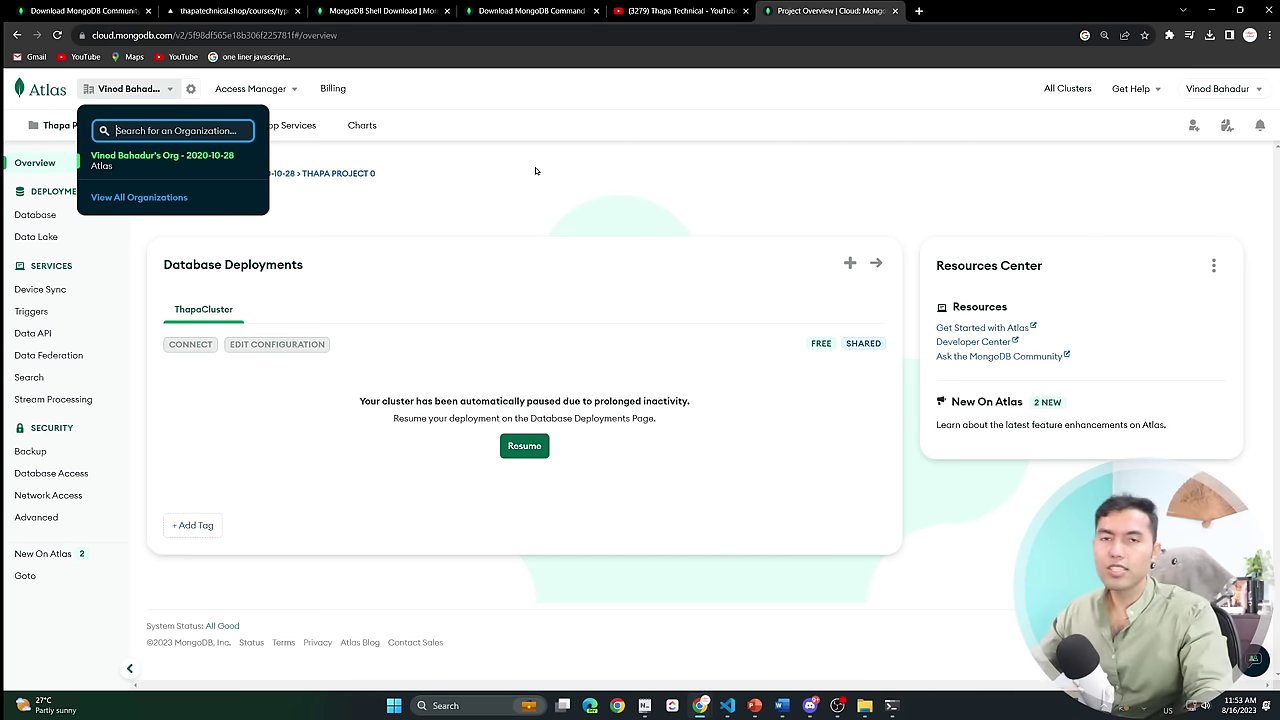
{"action": "left_click", "coordinate": [447, 198]}
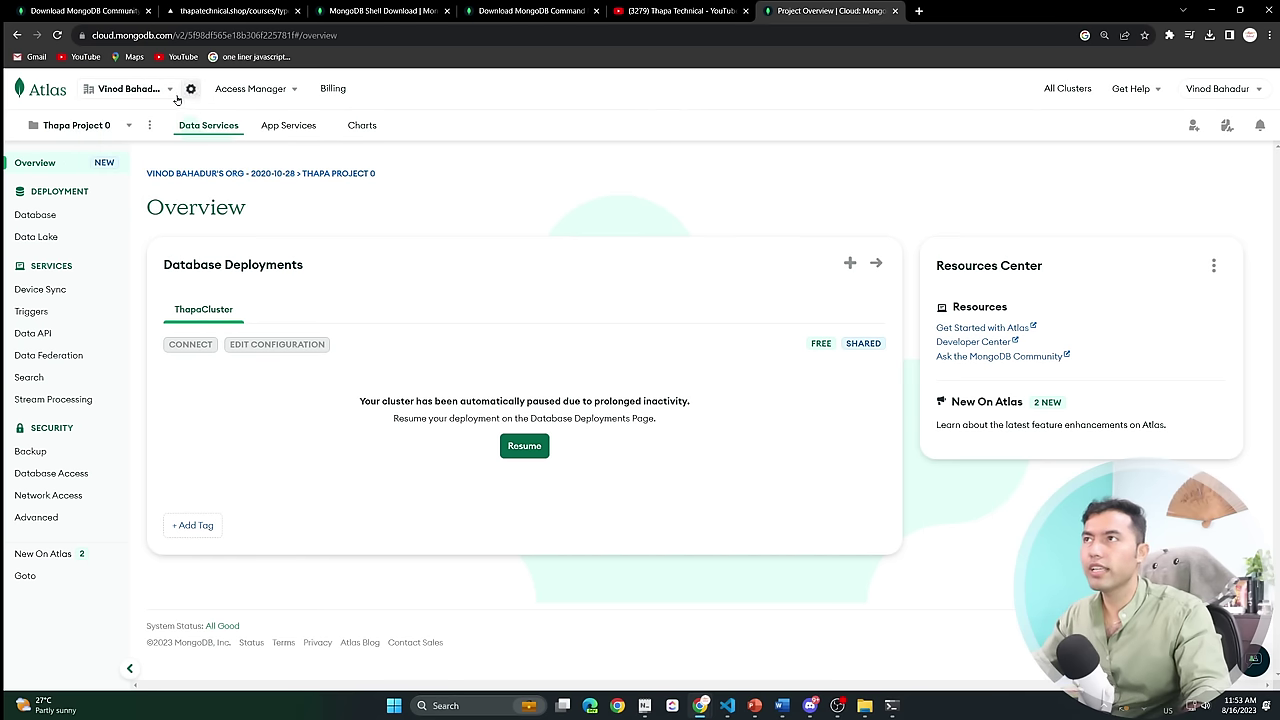
{"action": "left_click", "coordinate": [108, 125]}
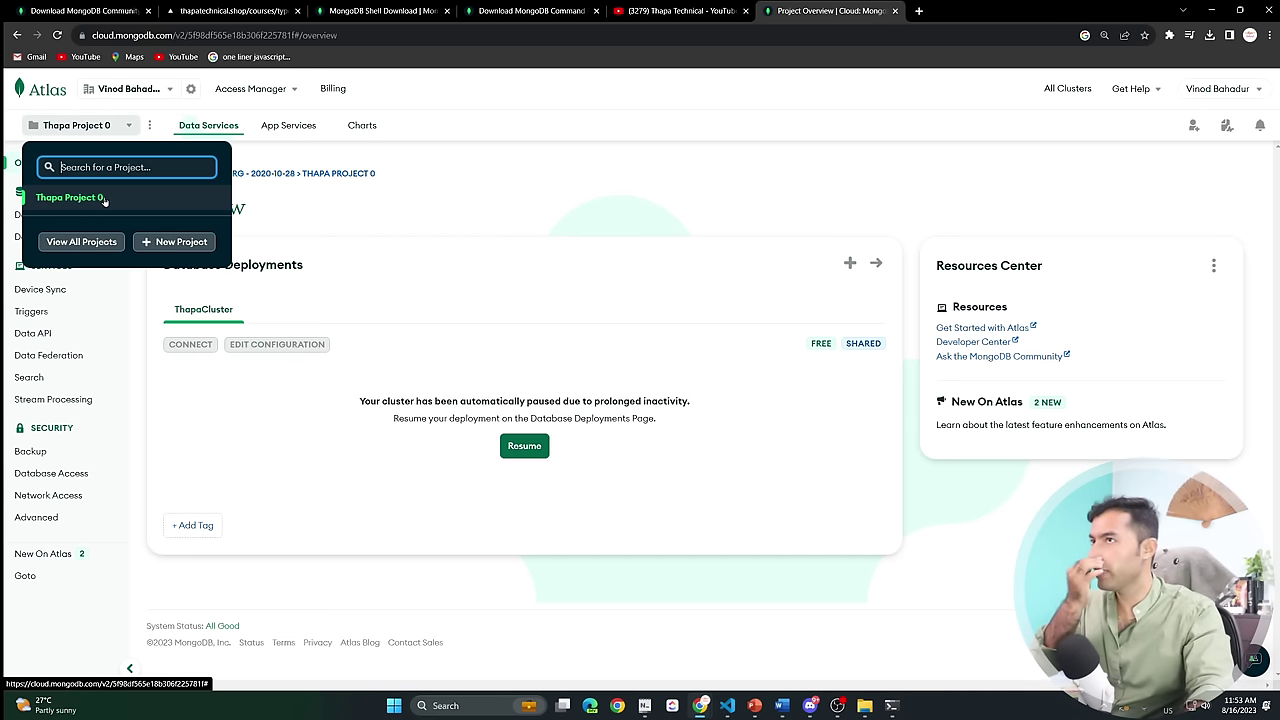
{"action": "left_click", "coordinate": [517, 171]}
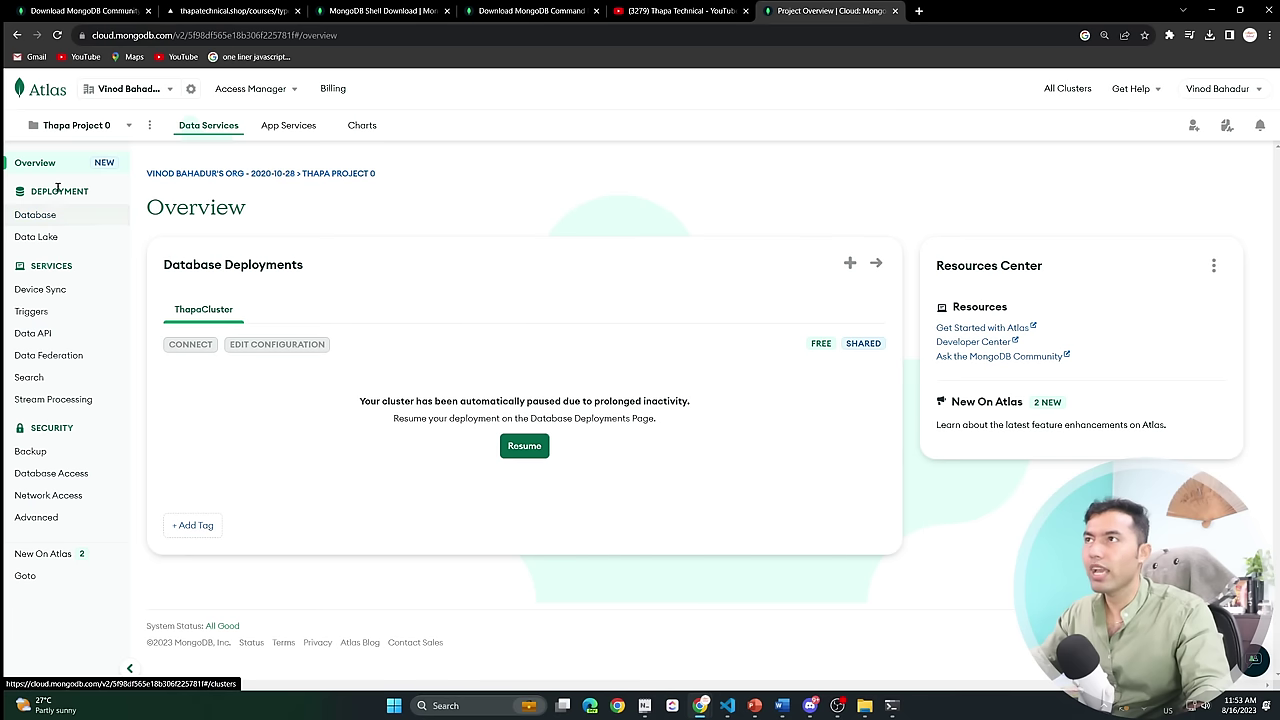
{"action": "left_click", "coordinate": [40, 215]}
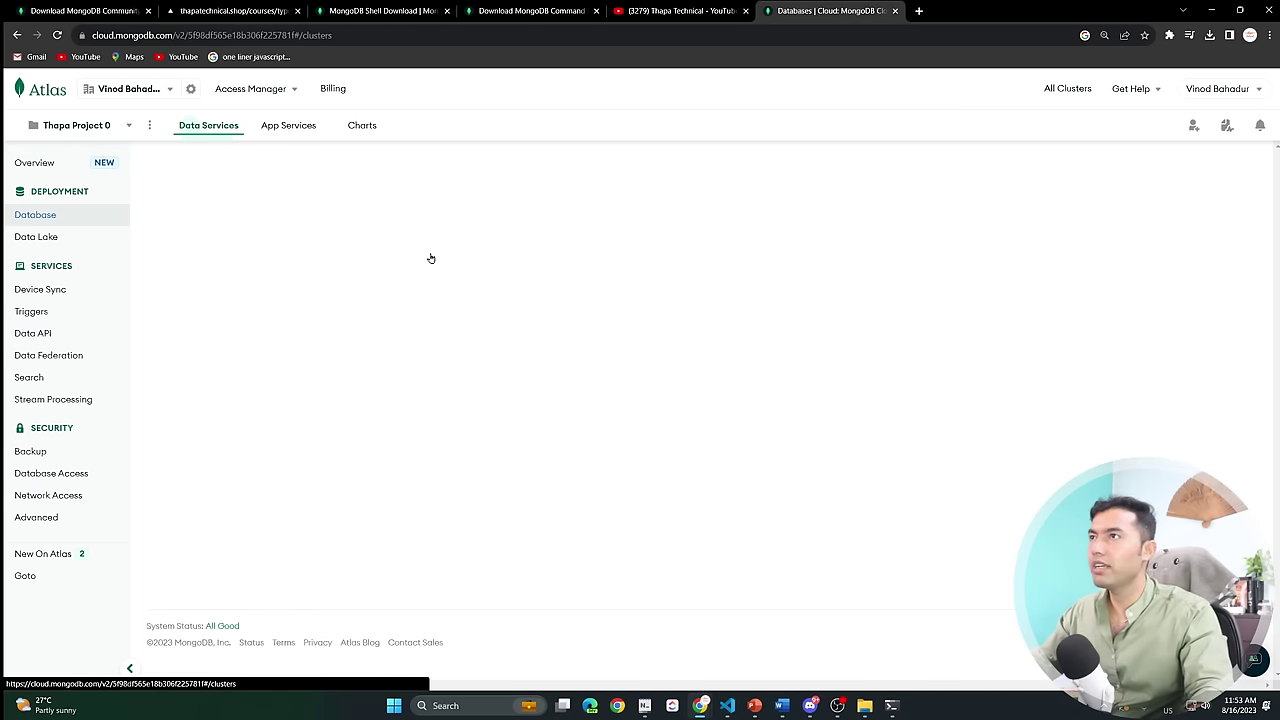
{"action": "key", "text": "ctrl+plus"}
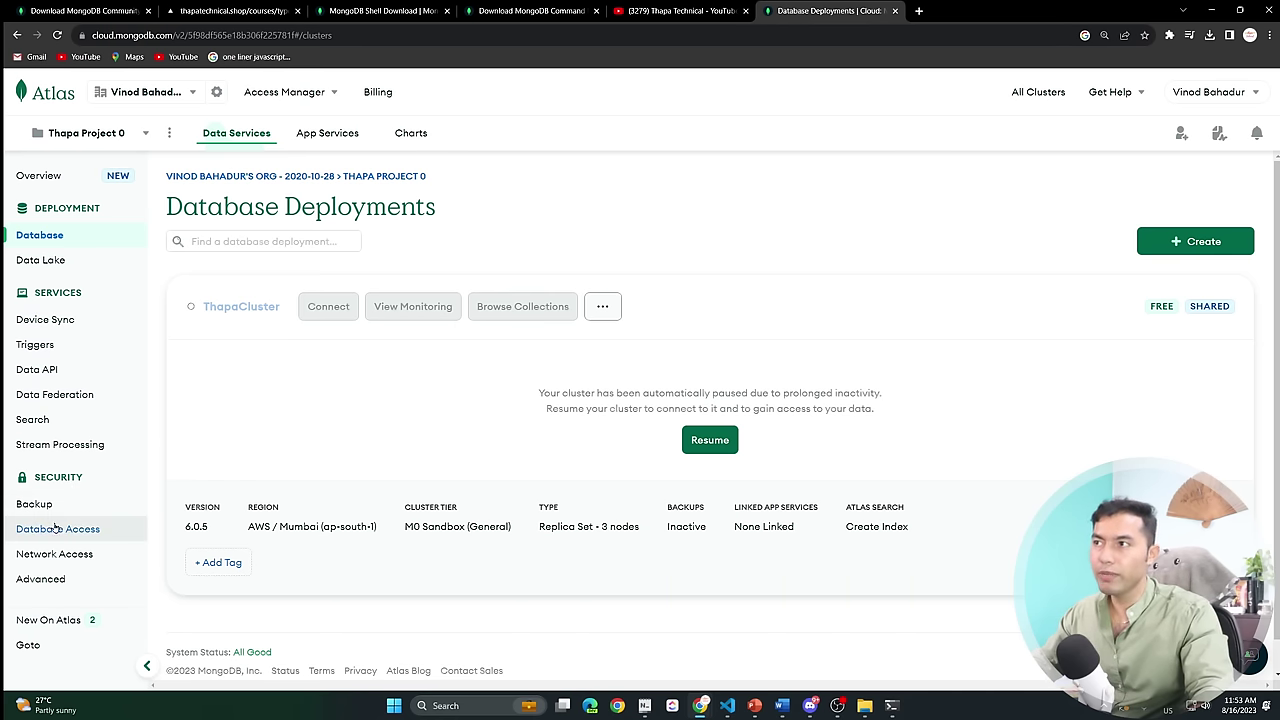
Delete the existing database user on the Database Access page.
{"action": "left_click", "coordinate": [55, 532]}
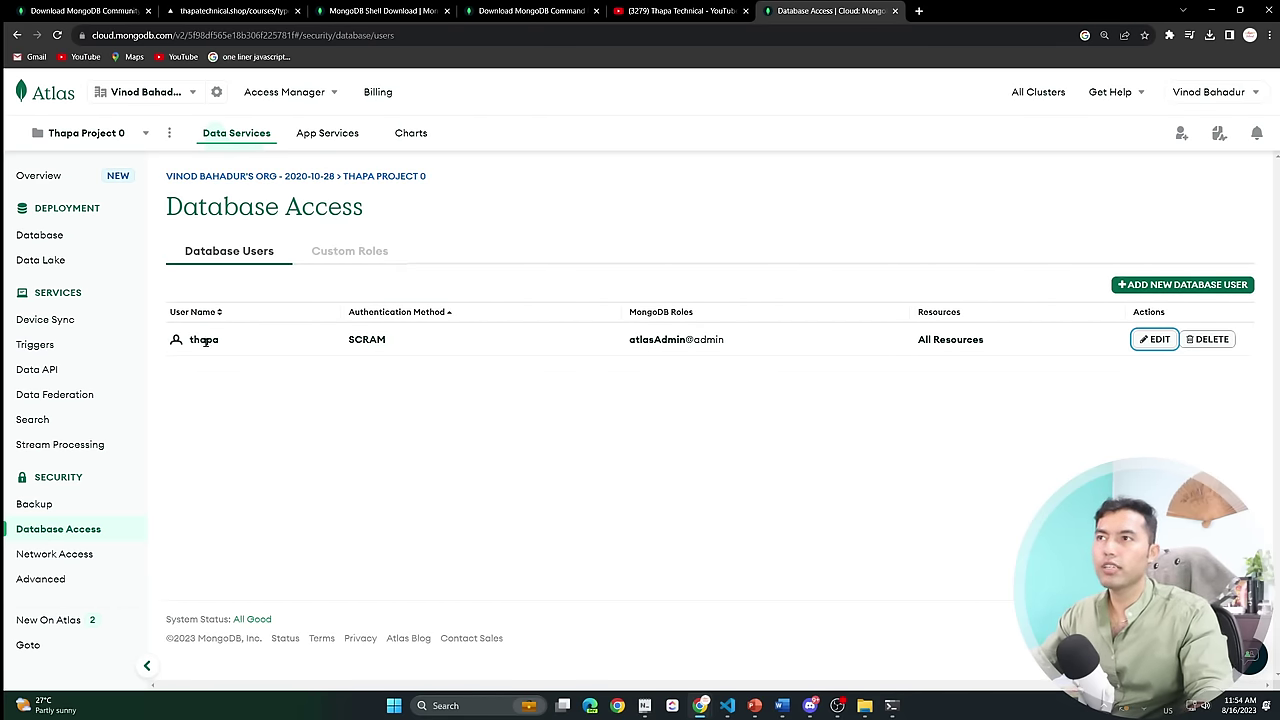
{"action": "left_click", "coordinate": [1210, 339]}
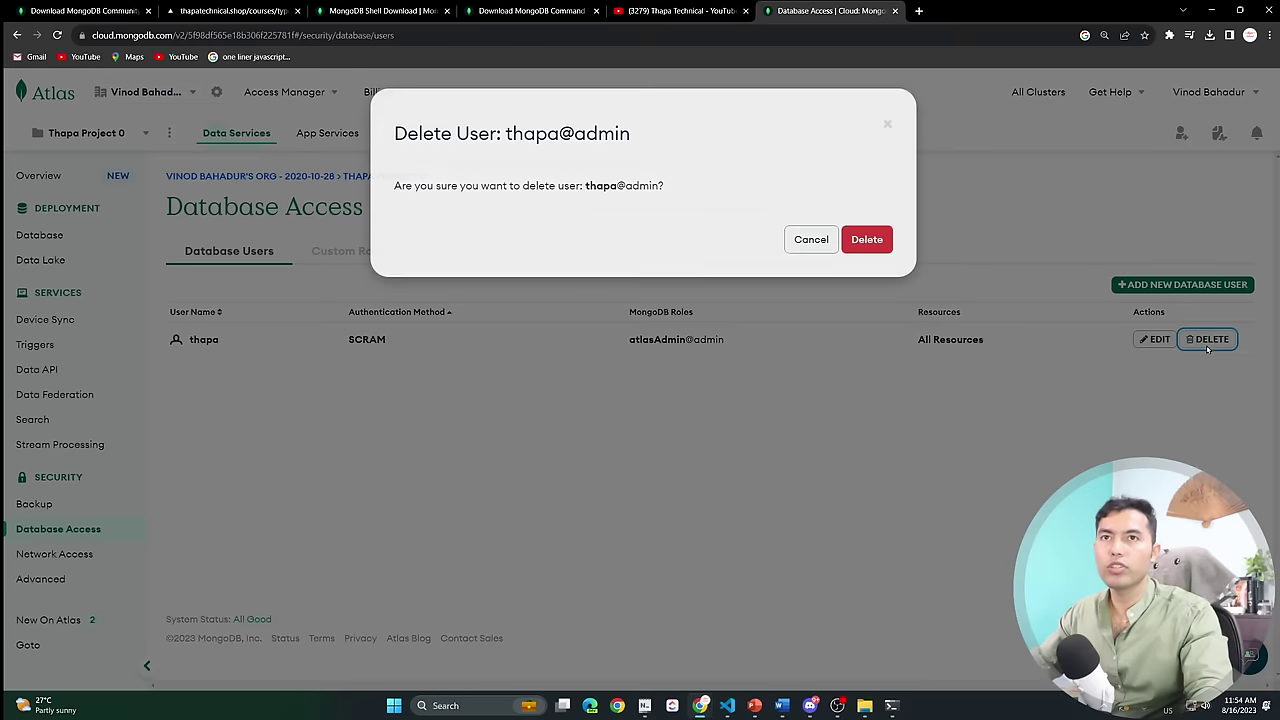
{"action": "left_click", "coordinate": [868, 235]}
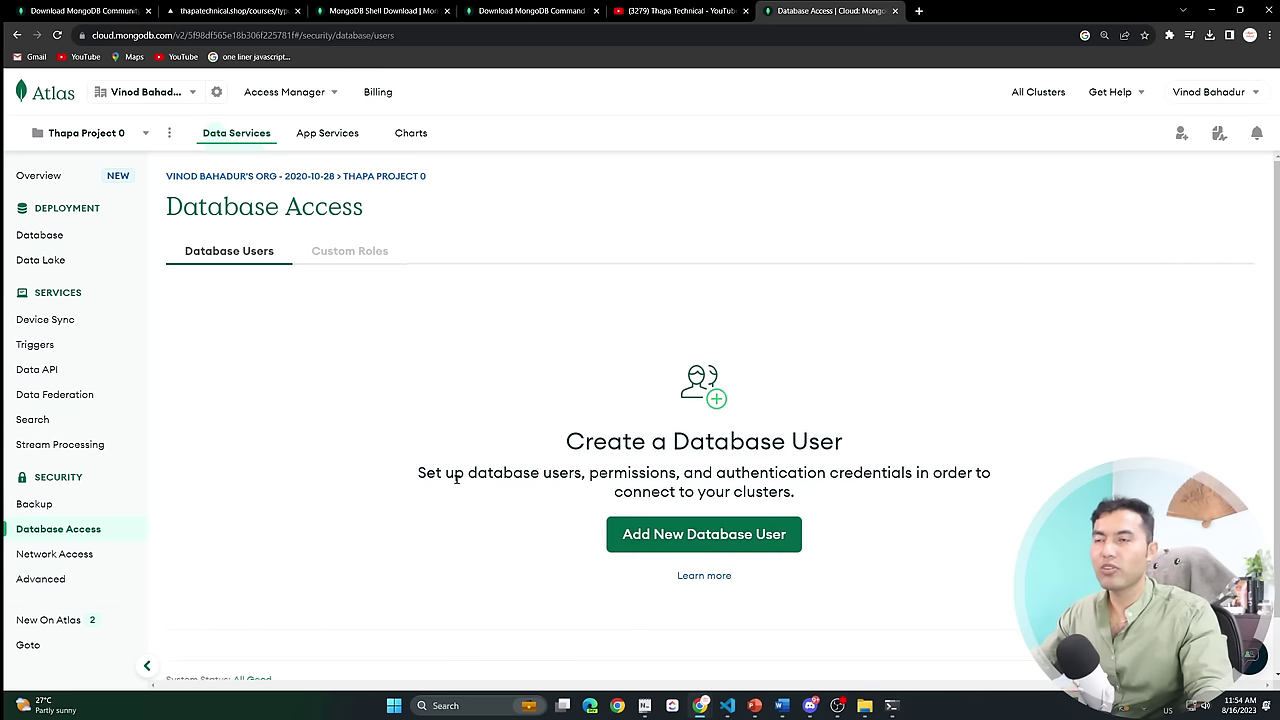
Begin adding a new database user, entering its username and password.
{"action": "scroll", "coordinate": [900, 460], "scroll_direction": "down", "scroll_amount": 1}
{"action": "left_click", "coordinate": [702, 478]}
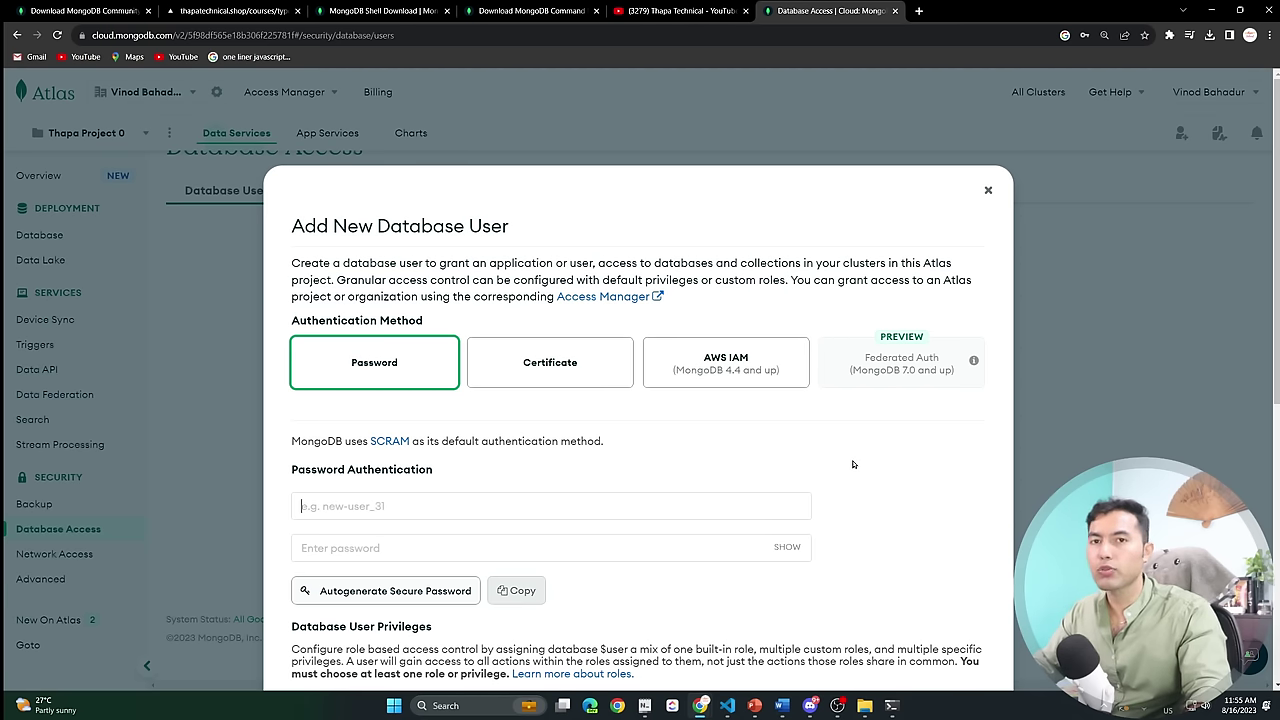
{"action": "scroll", "coordinate": [828, 471], "scroll_direction": "down", "scroll_amount": 2}
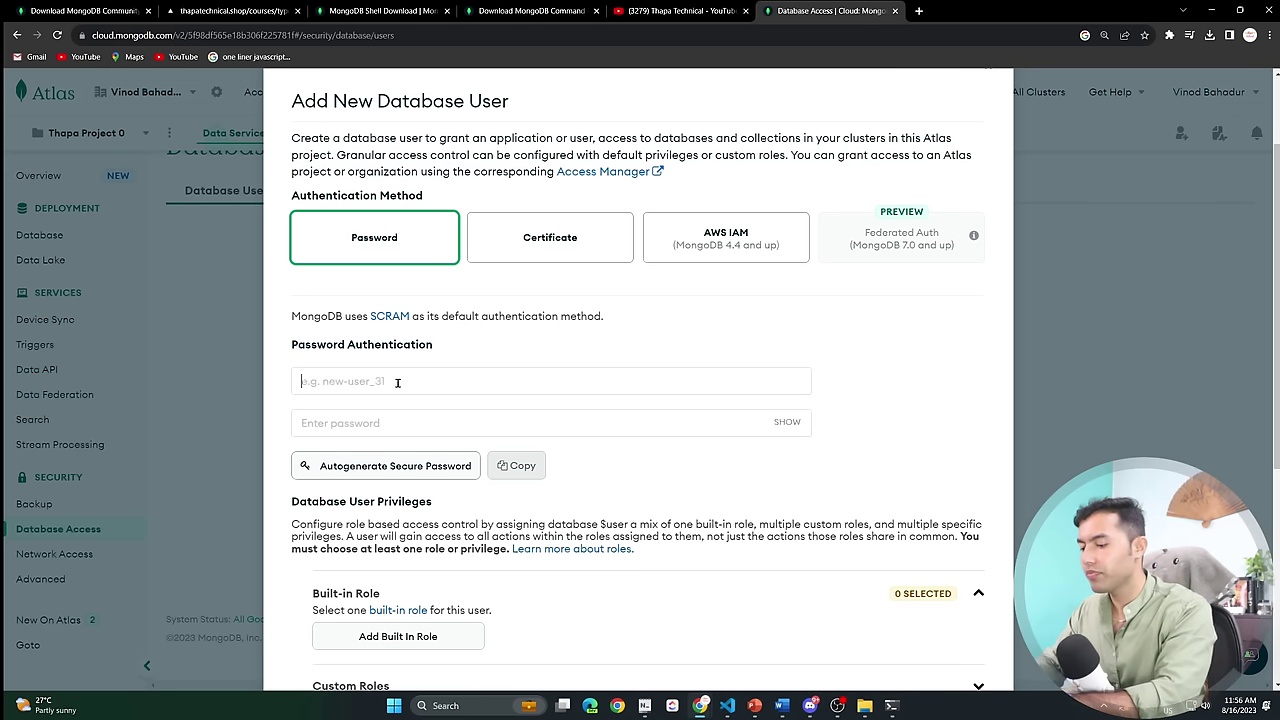
{"action": "type", "text": "thapa"}
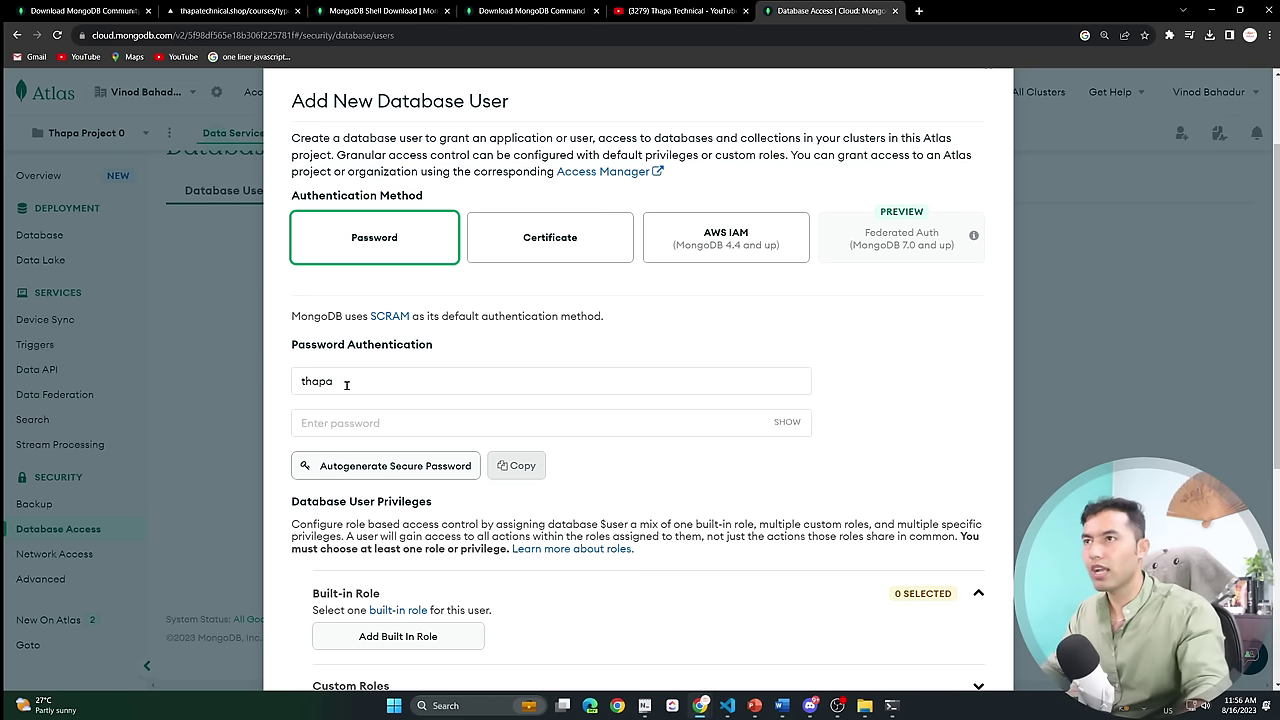
{"action": "left_click", "coordinate": [331, 429]}
{"action": "type", "text": "th"}
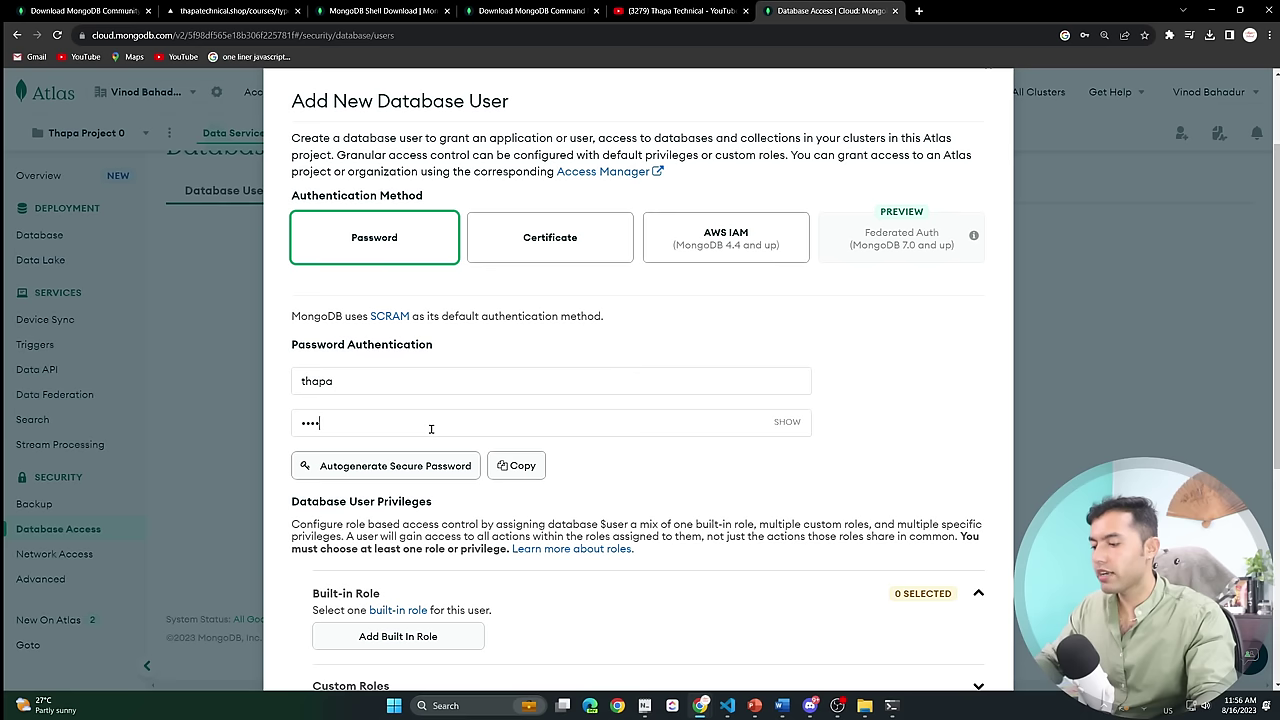
Give the new user the Atlas admin built-in role and create it.
{"action": "scroll", "coordinate": [417, 421], "scroll_direction": "down", "scroll_amount": 3}
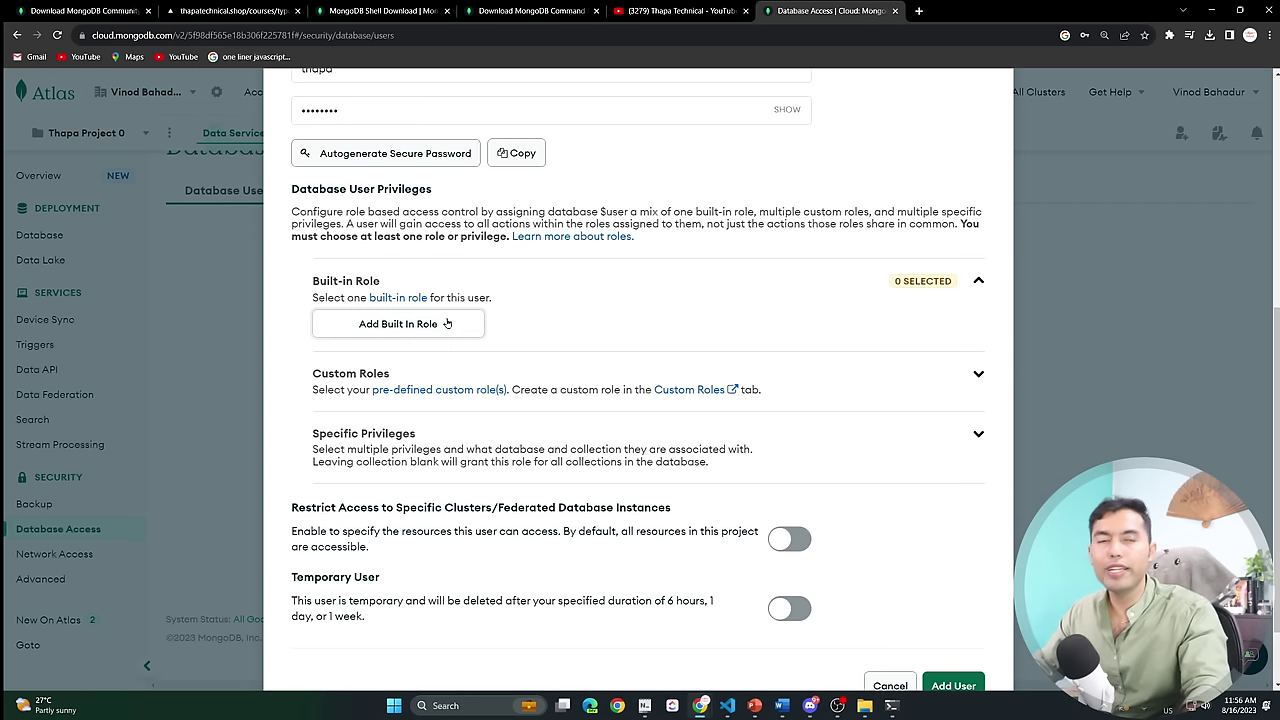
{"action": "left_click", "coordinate": [416, 330]}
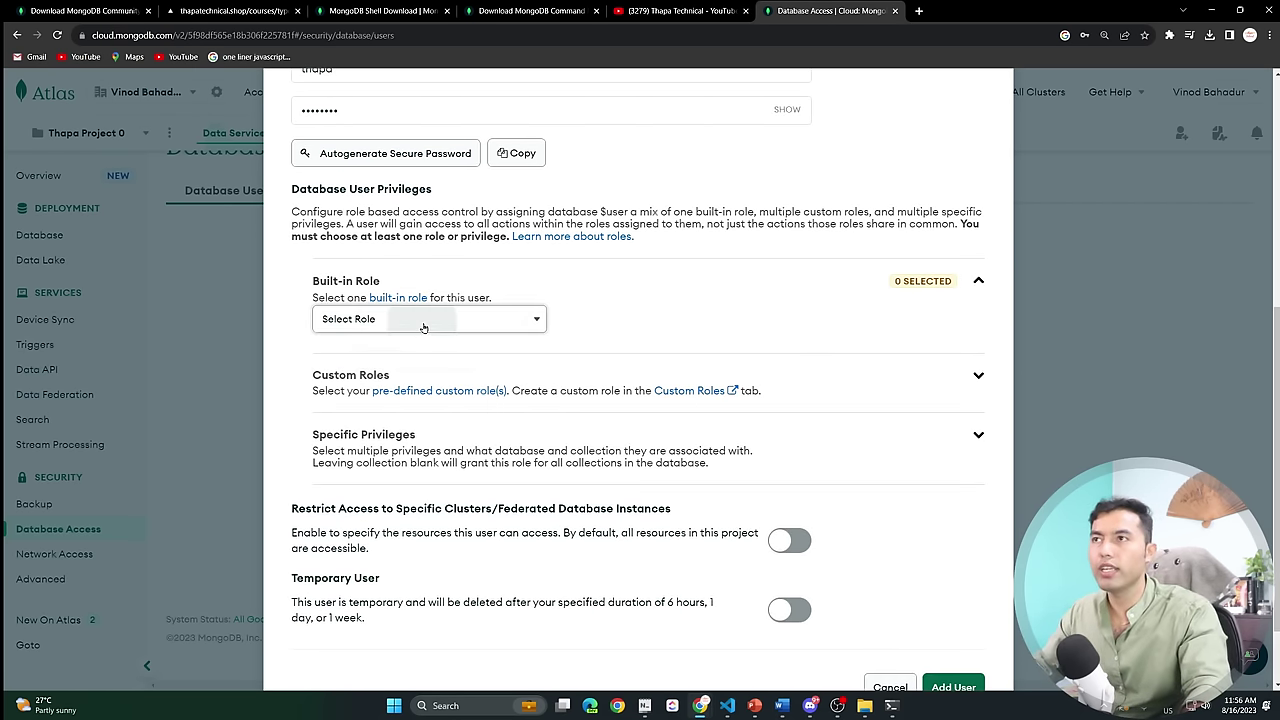
{"action": "left_click", "coordinate": [423, 326]}
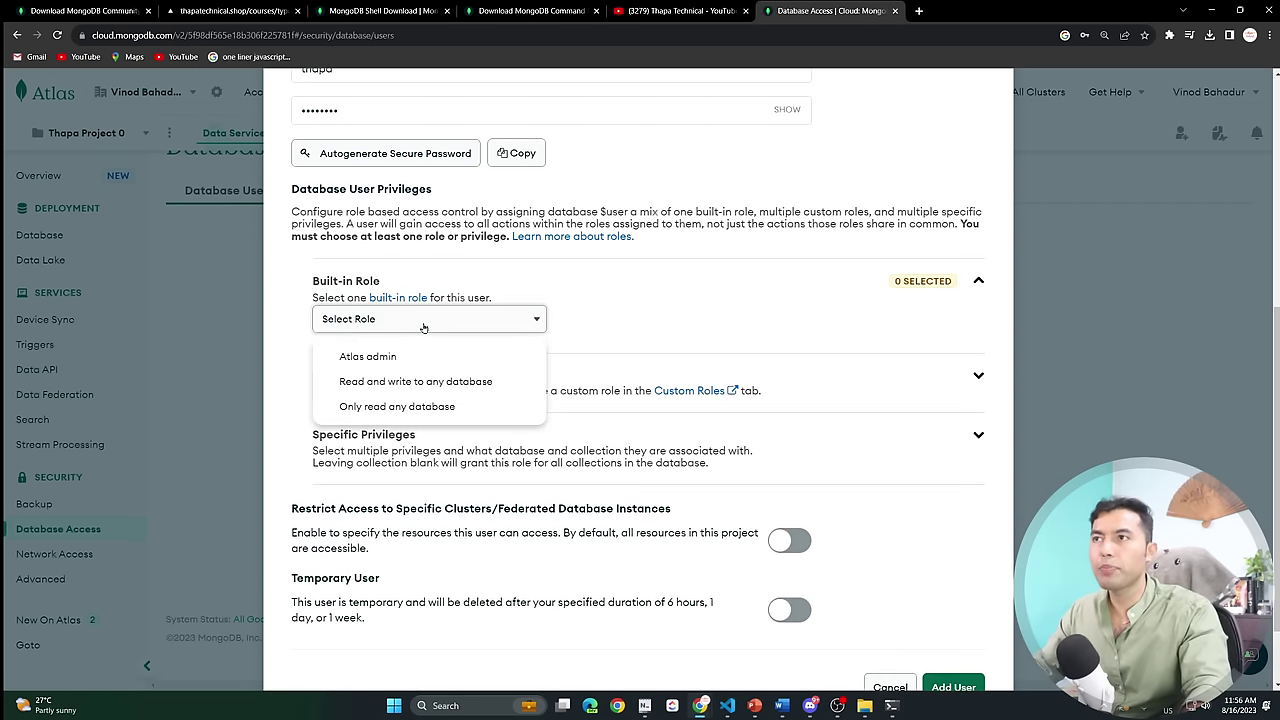
{"action": "left_click", "coordinate": [366, 358]}
{"action": "scroll", "coordinate": [709, 330], "scroll_direction": "down", "scroll_amount": 2}
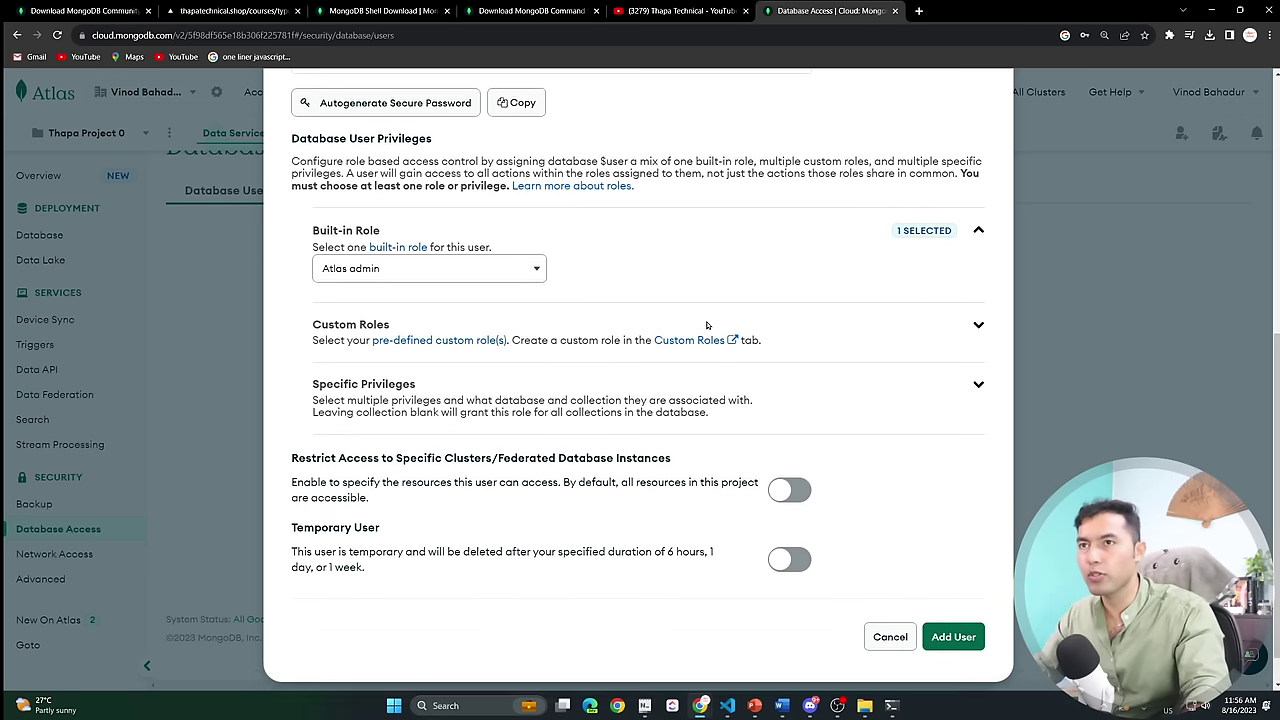
{"action": "left_click", "coordinate": [962, 605]}
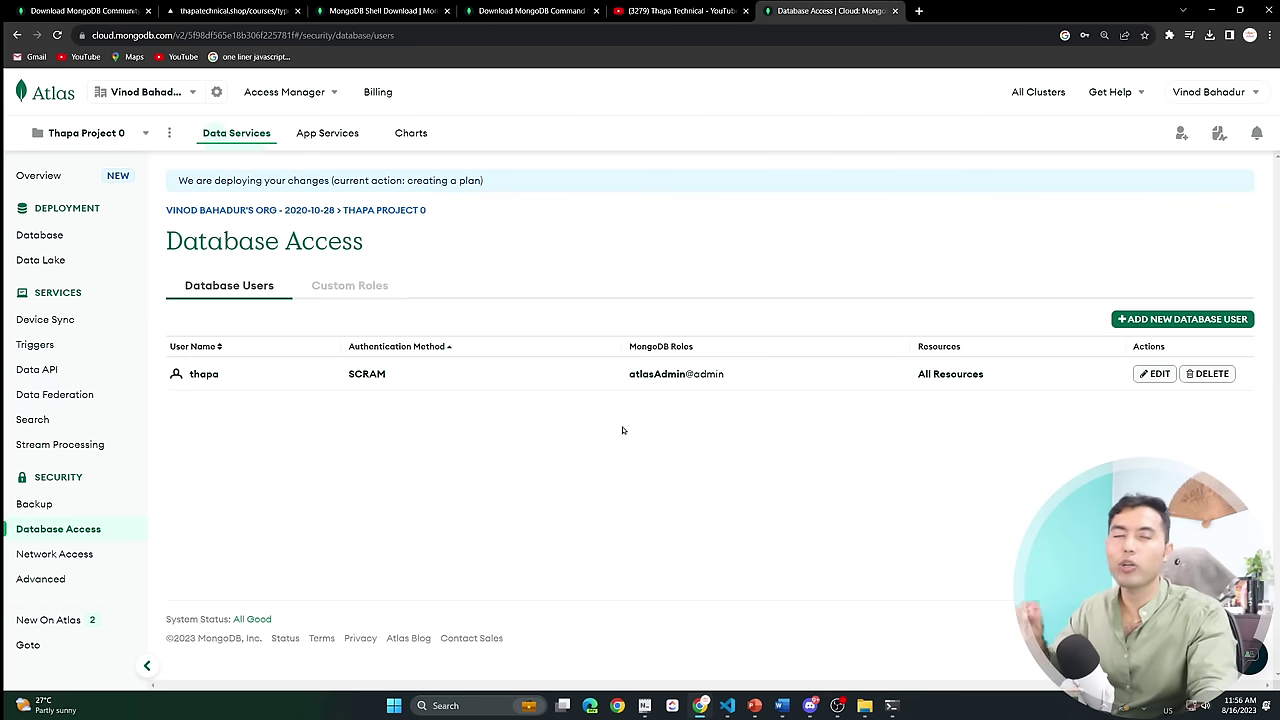
Open Network Access and re-confirm the existing IP entry unchanged.
{"action": "left_click", "coordinate": [62, 553]}
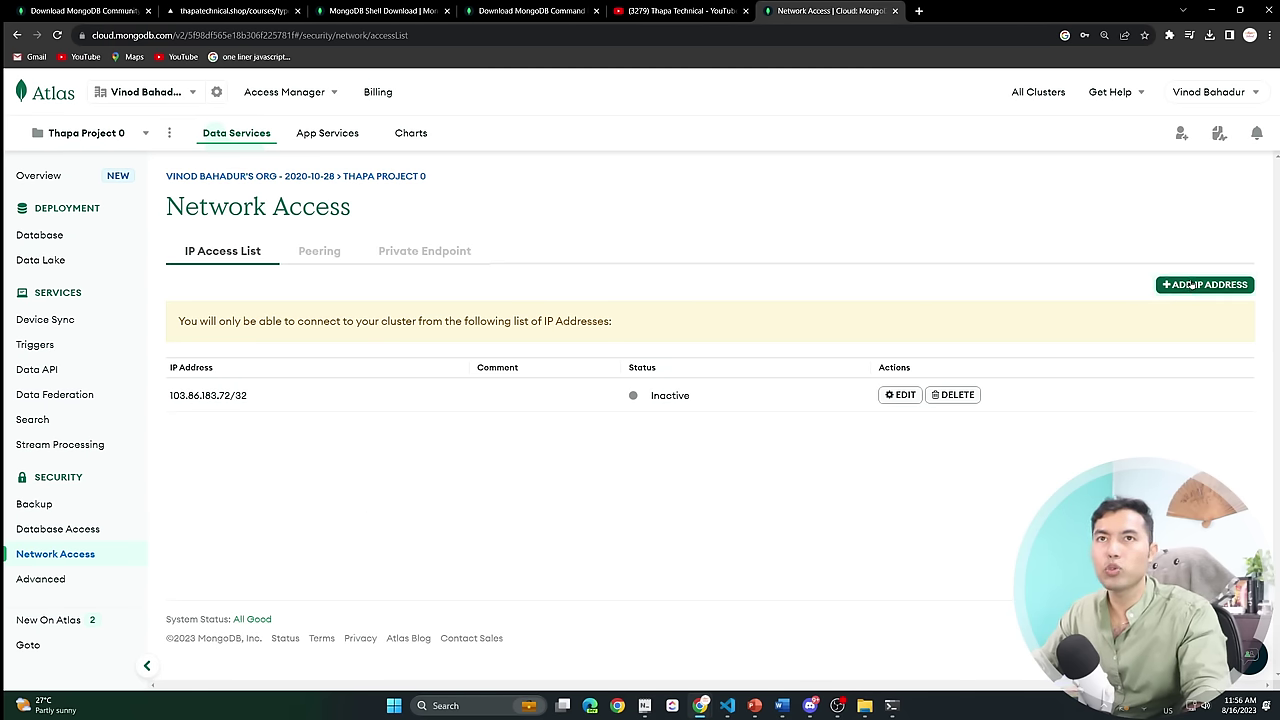
{"action": "left_click", "coordinate": [900, 395]}
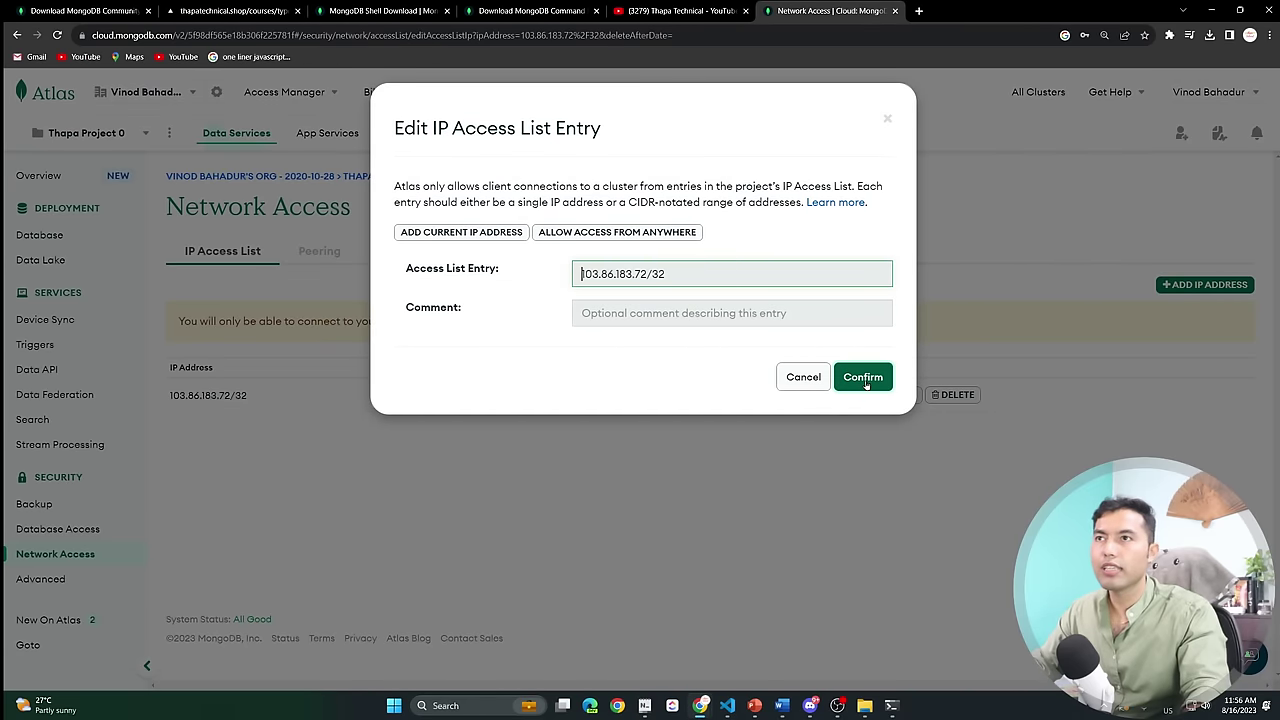
{"action": "left_click", "coordinate": [863, 380]}
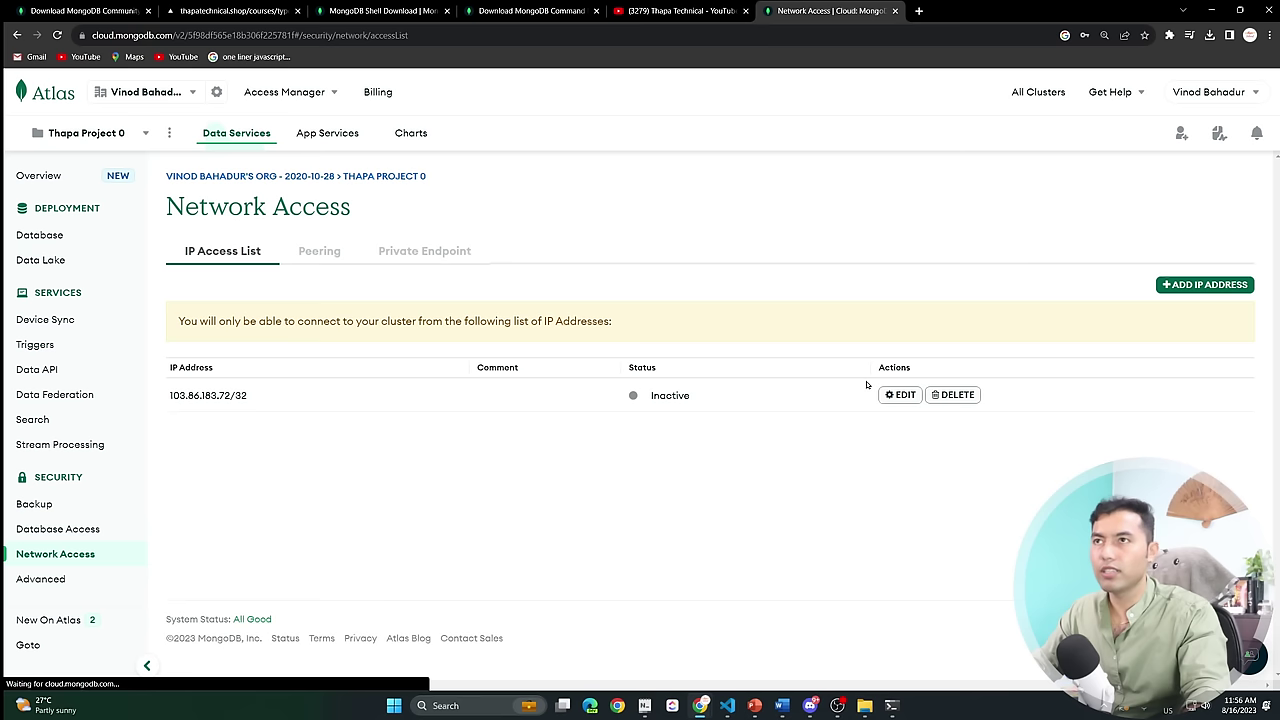
Add a 0.0.0.0/0 access-from-anywhere entry to the IP access list.
{"action": "left_click", "coordinate": [1195, 286]}
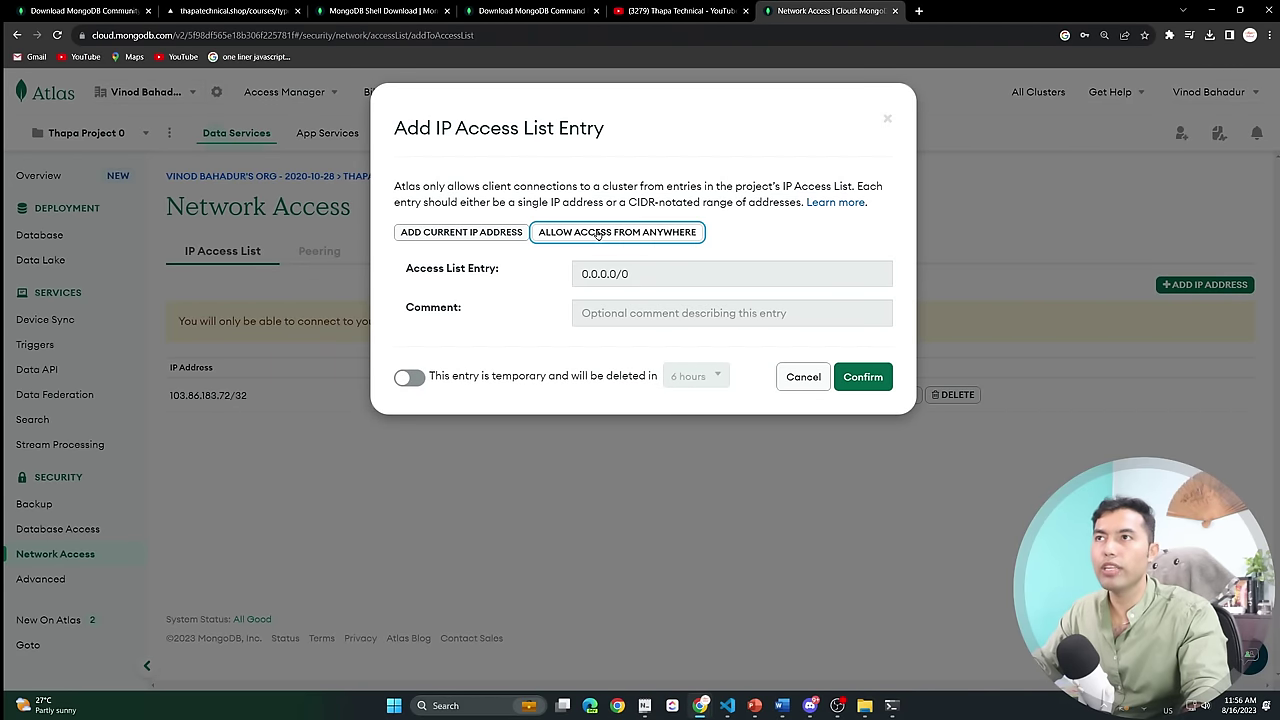
{"action": "left_click", "coordinate": [598, 236]}
{"action": "left_click", "coordinate": [863, 377]}
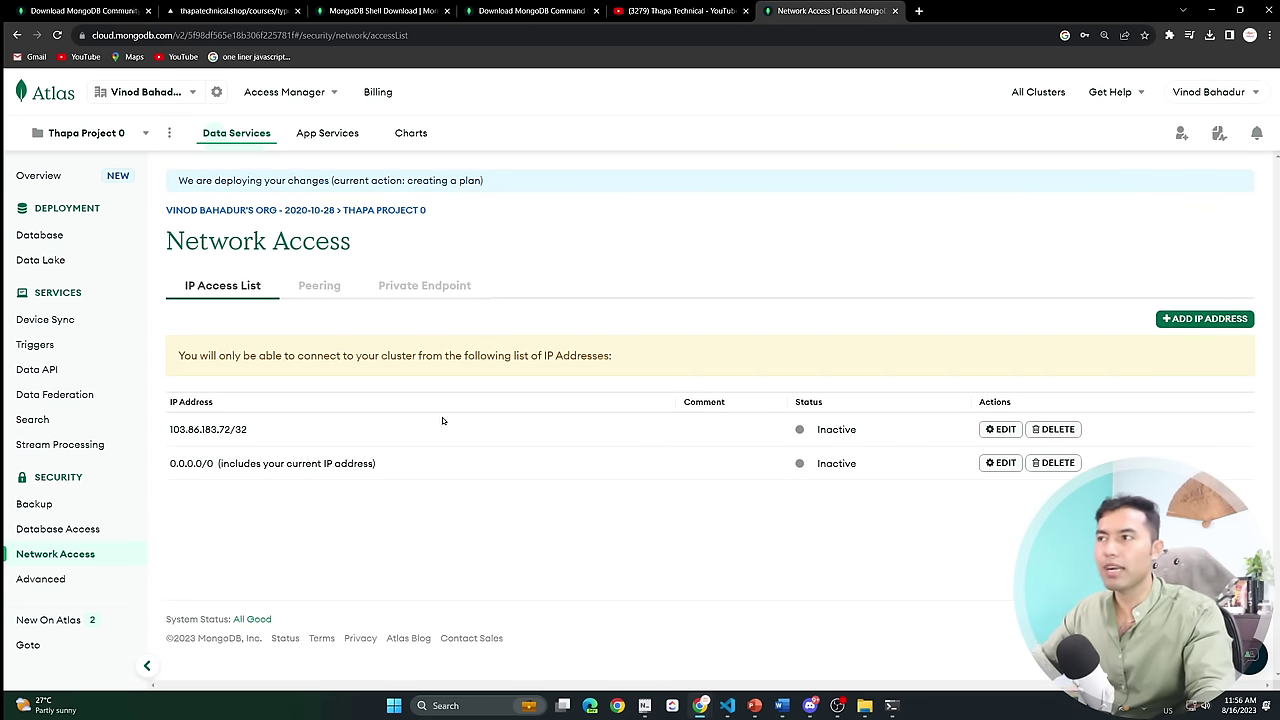
{"action": "left_click", "coordinate": [76, 530]}
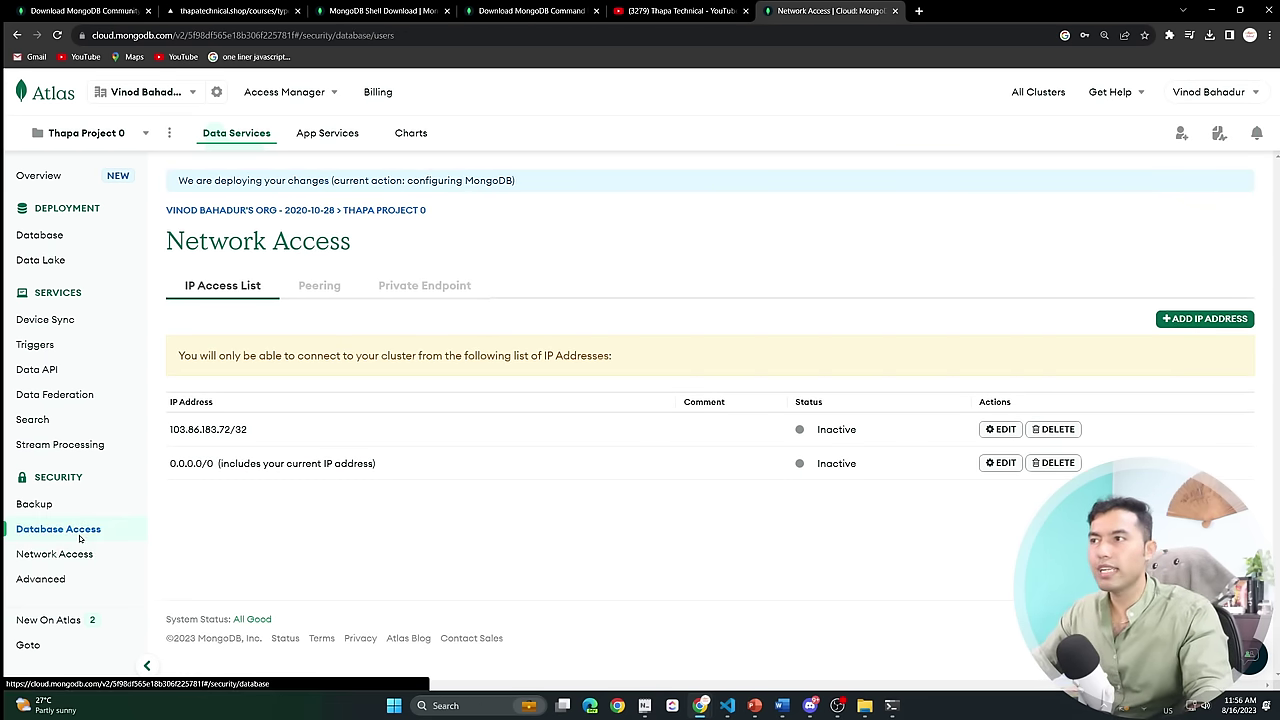
{"action": "left_click", "coordinate": [70, 556]}
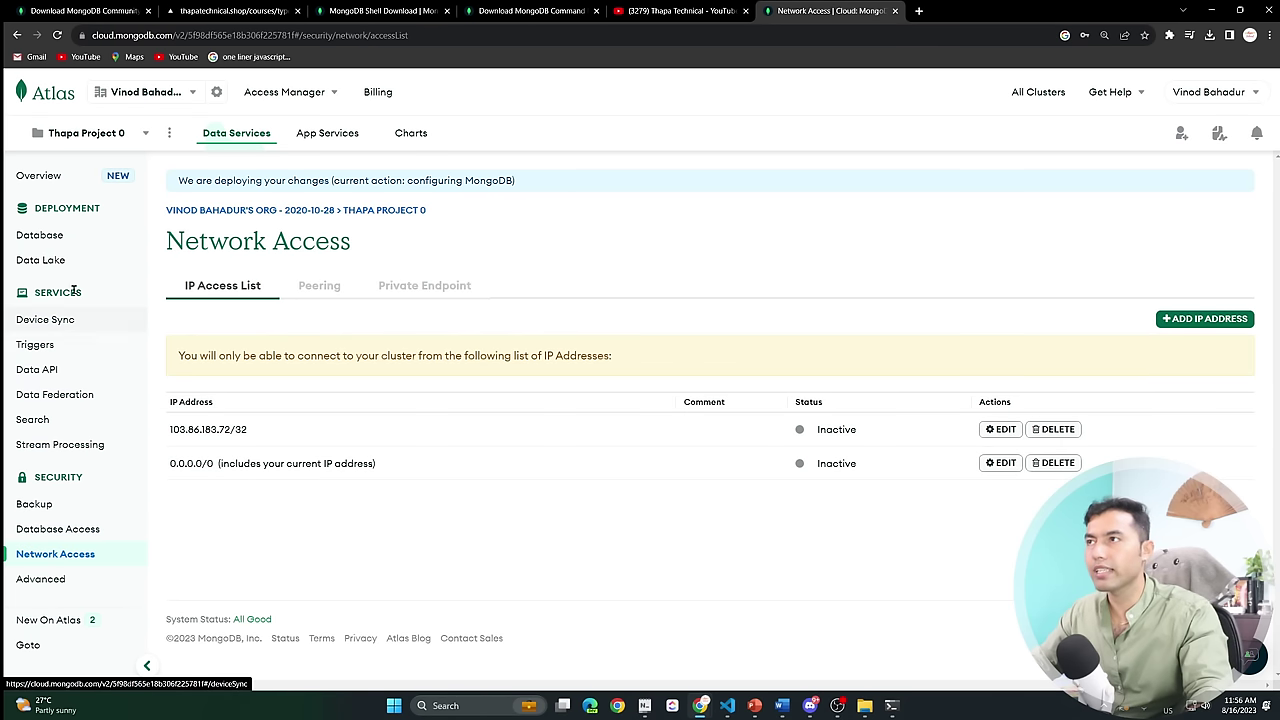
Go to View All Organizations and start creating a new organization.
{"action": "left_click", "coordinate": [52, 240]}
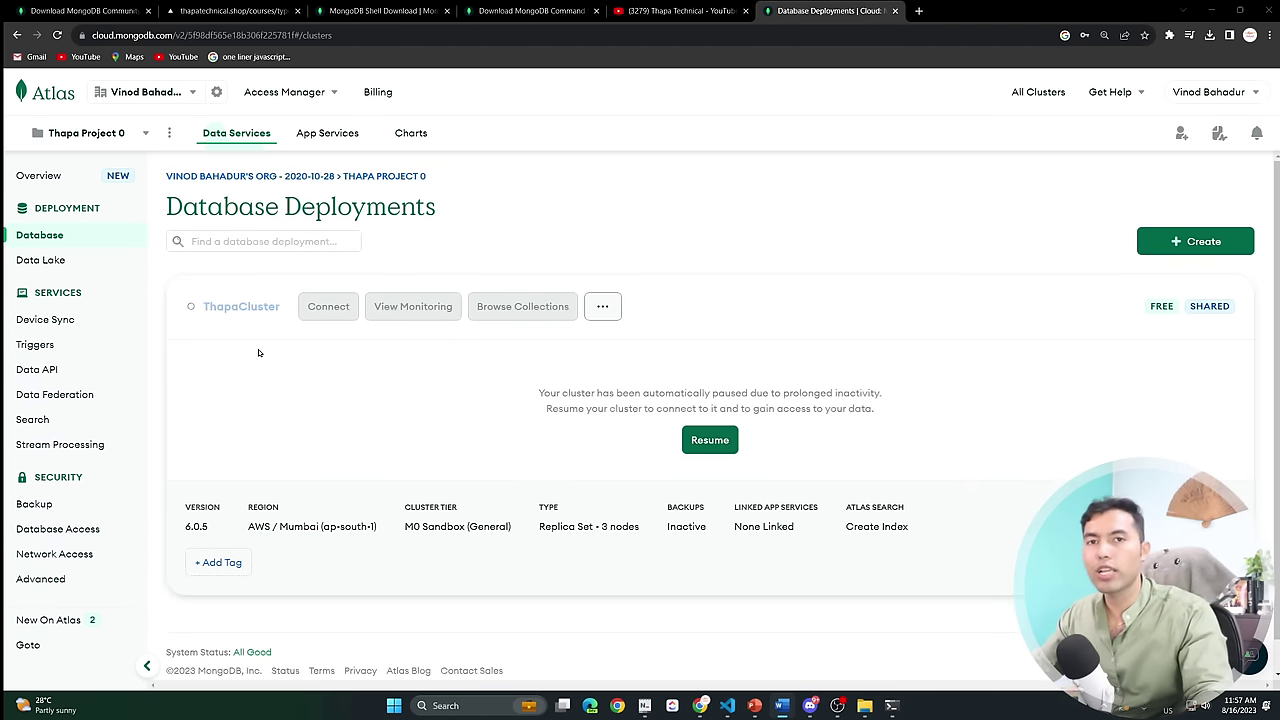
{"action": "left_click", "coordinate": [161, 94]}
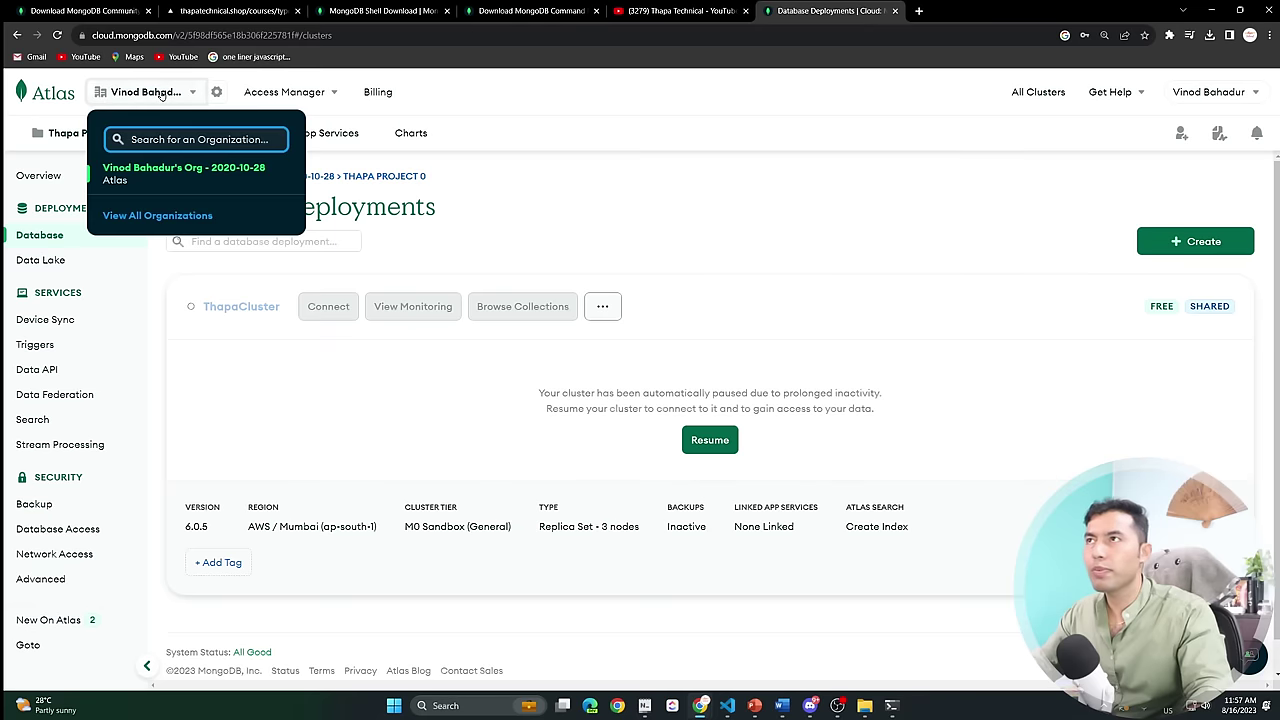
{"action": "left_click", "coordinate": [167, 218]}
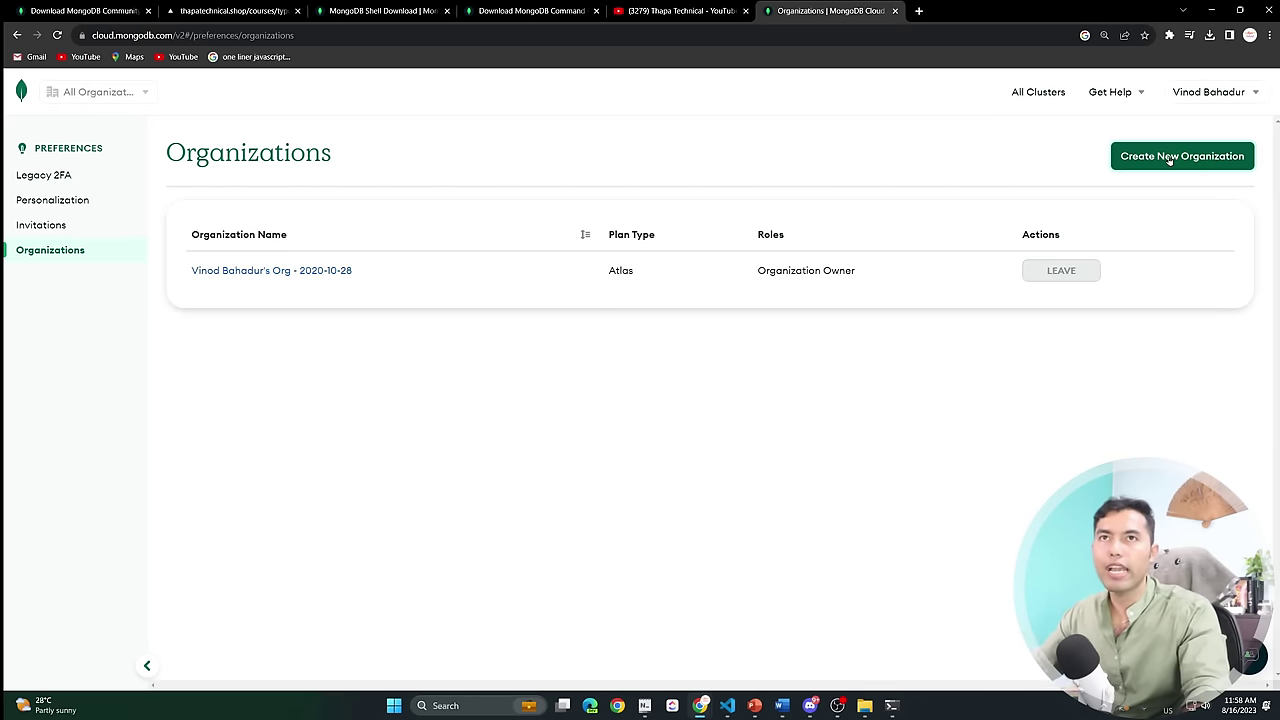
{"action": "left_click", "coordinate": [1170, 156]}
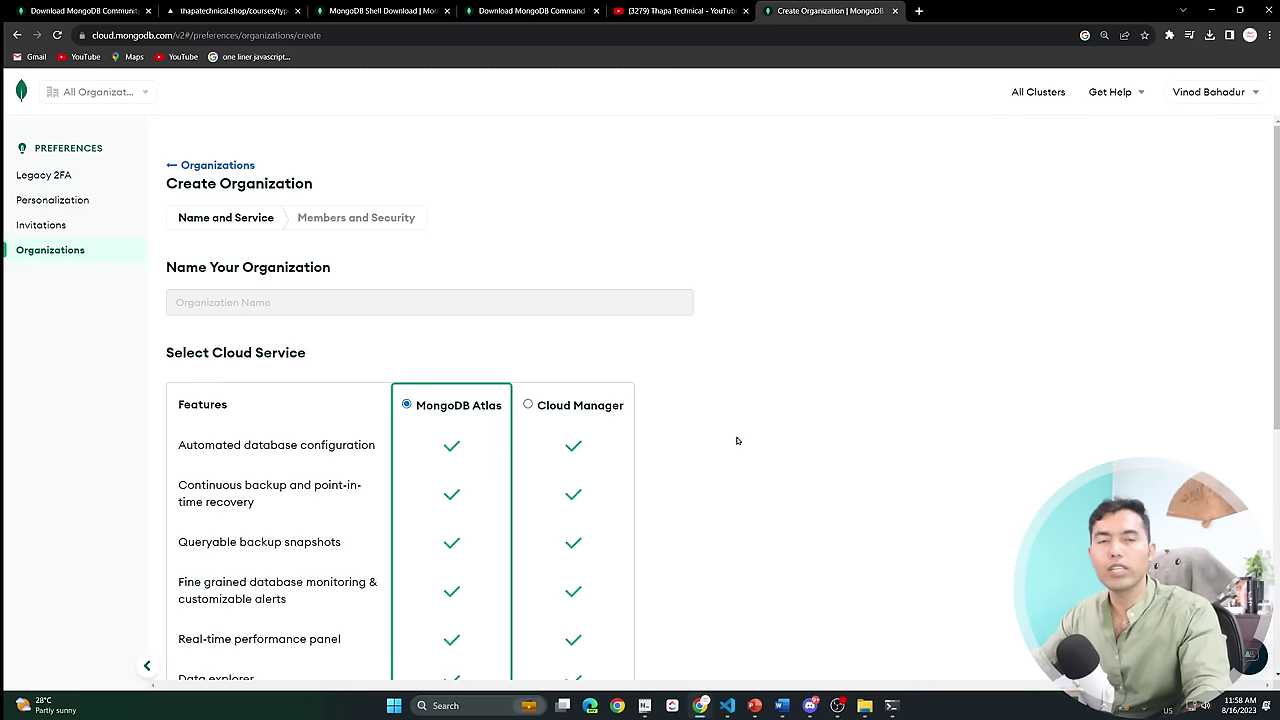
{"action": "scroll", "coordinate": [737, 441], "scroll_direction": "down", "scroll_amount": 3}
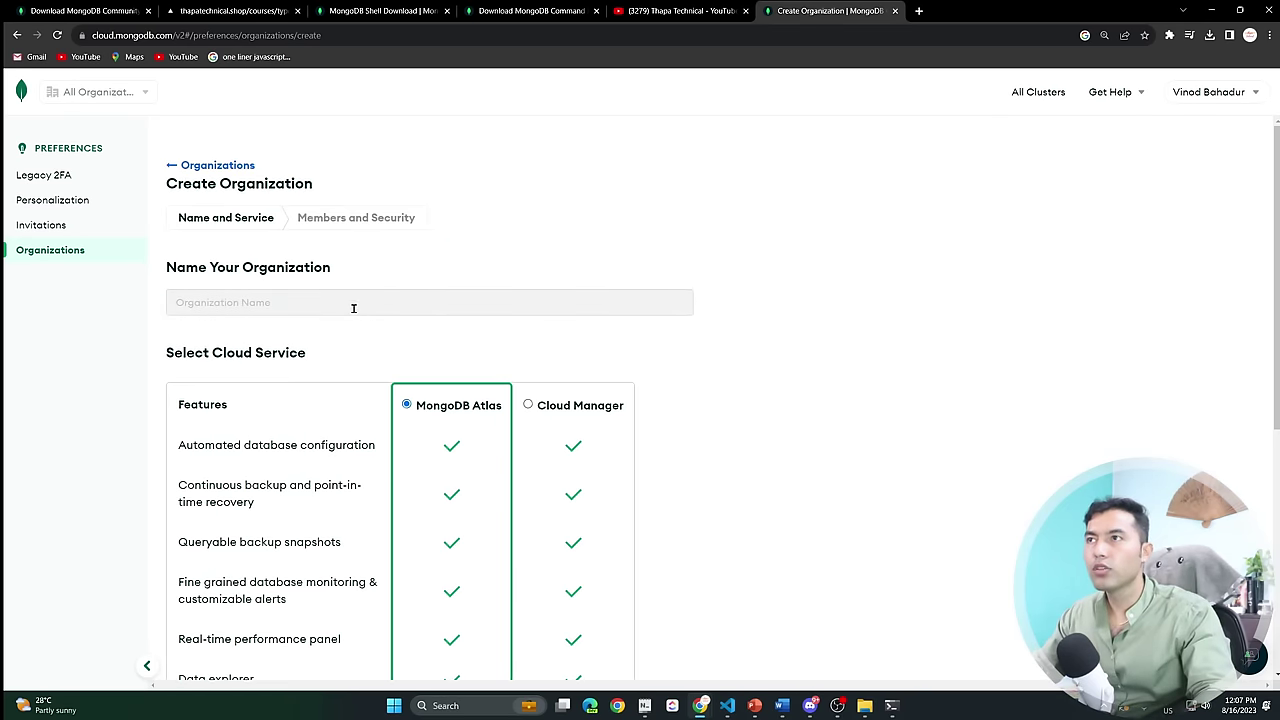
{"action": "scroll", "coordinate": [639, 465], "scroll_direction": "down", "scroll_amount": 3}
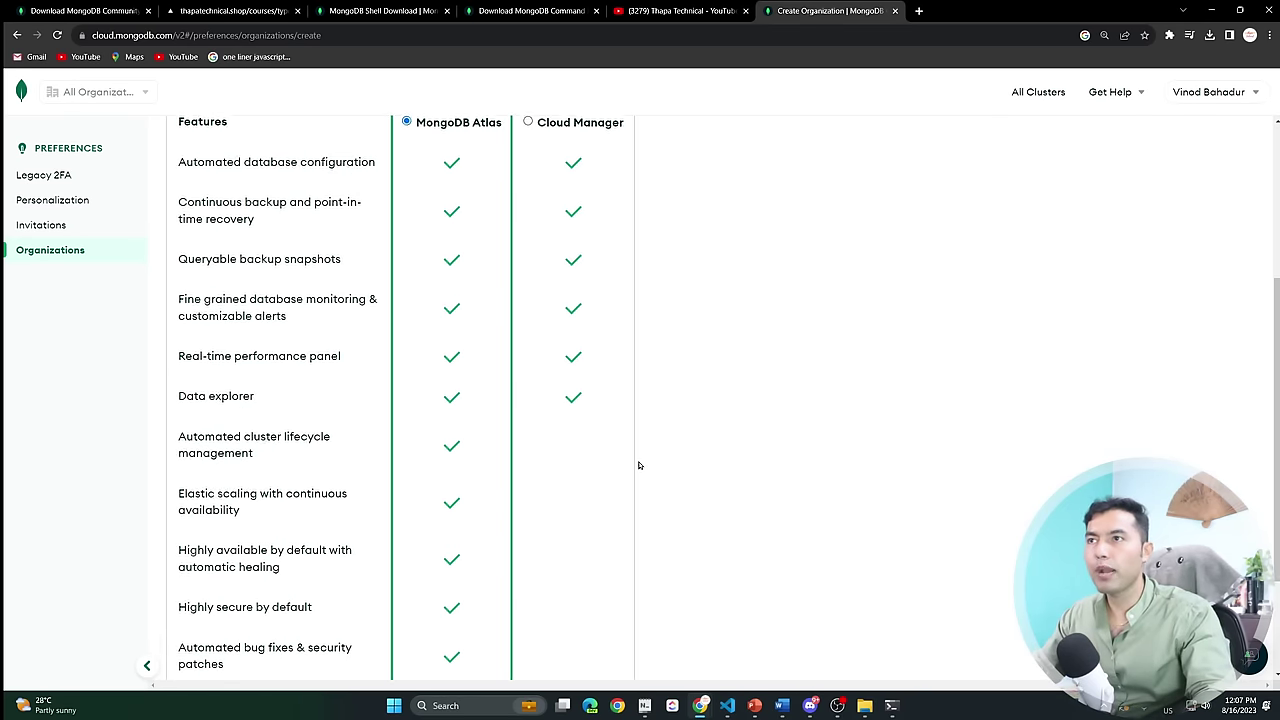
{"action": "scroll", "coordinate": [639, 465], "scroll_direction": "up", "scroll_amount": 3}
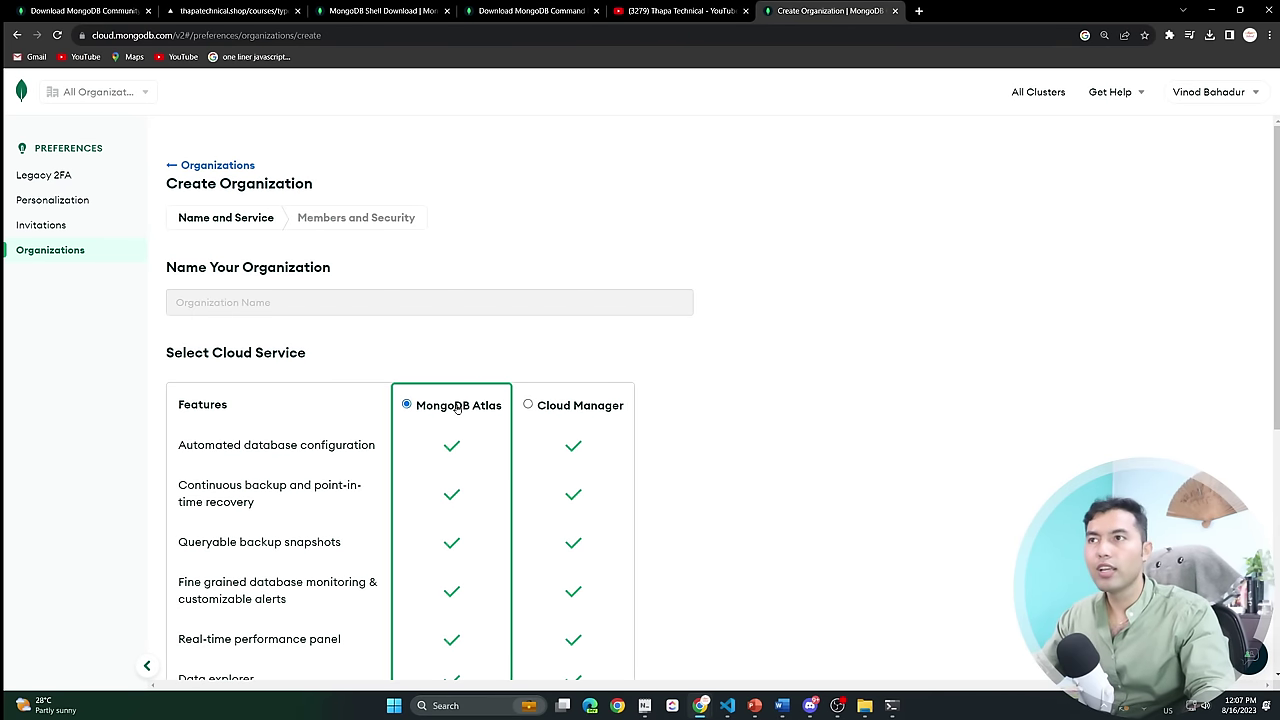
Name the organization 'mongoThapa', correcting a typo, and create it.
{"action": "left_click", "coordinate": [315, 299]}
{"action": "type", "text": "mog"}
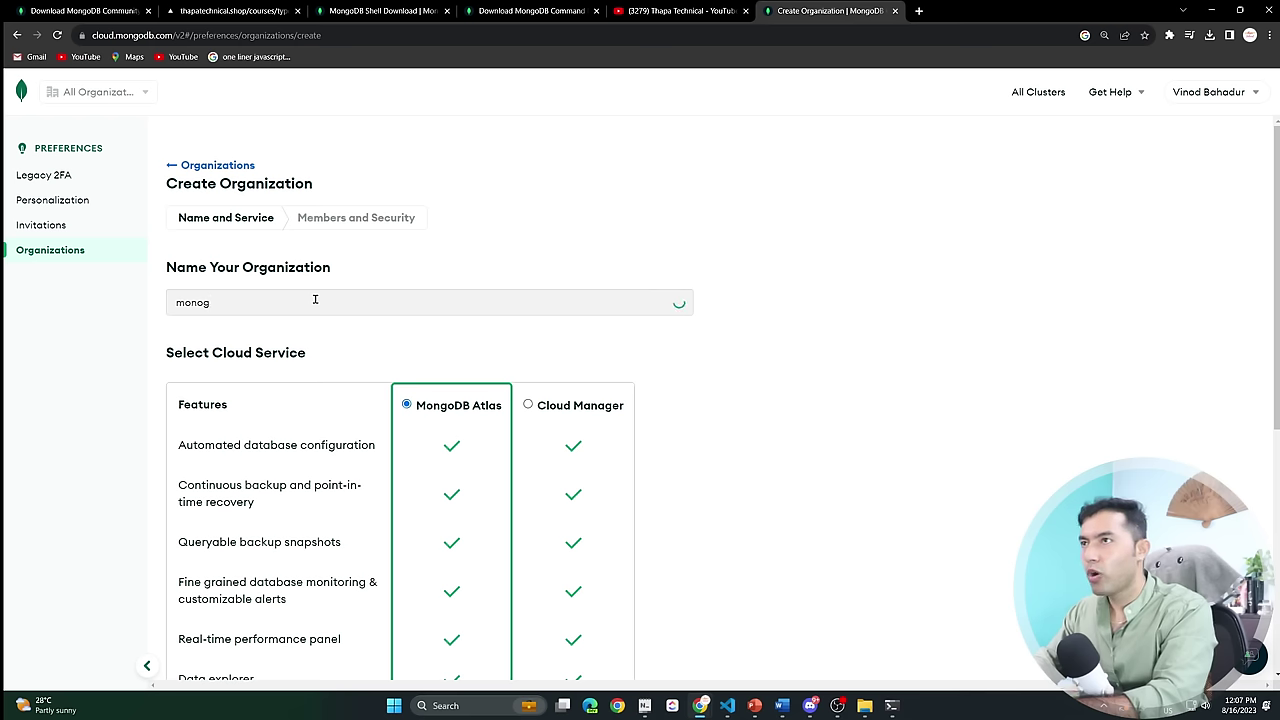
{"action": "type", "text": "ogThap"}
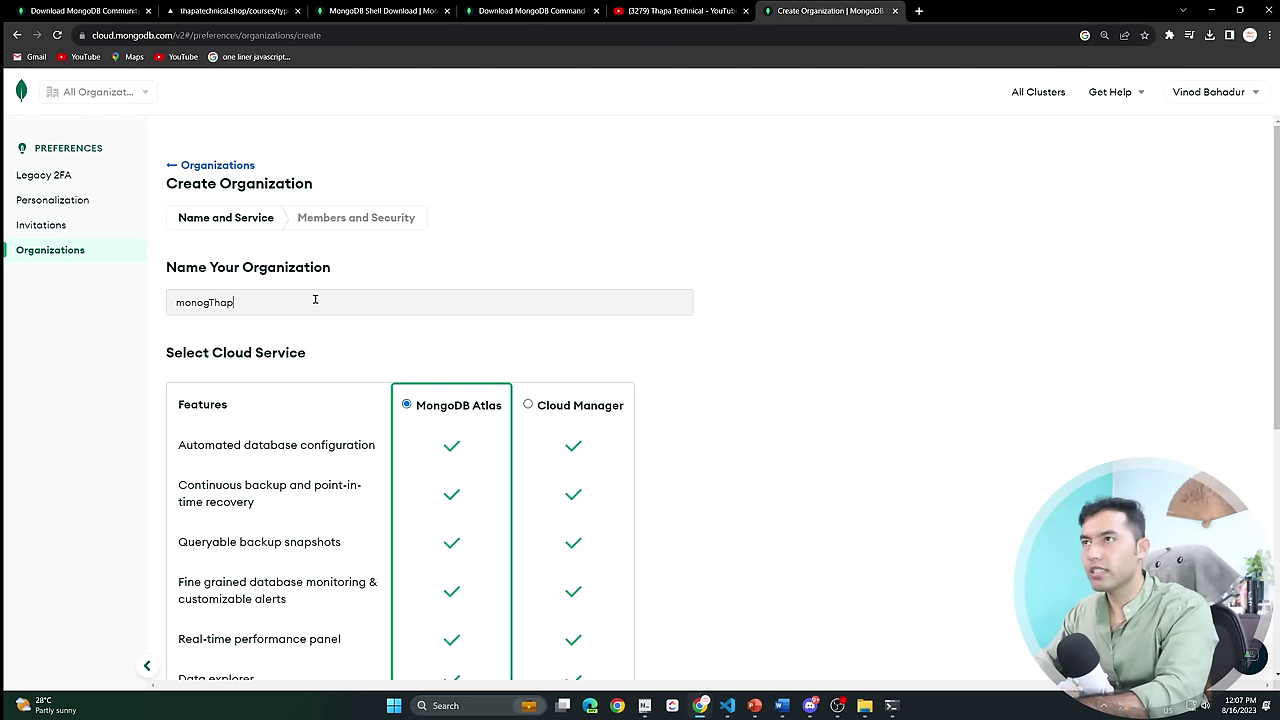
{"action": "type", "text": "a"}
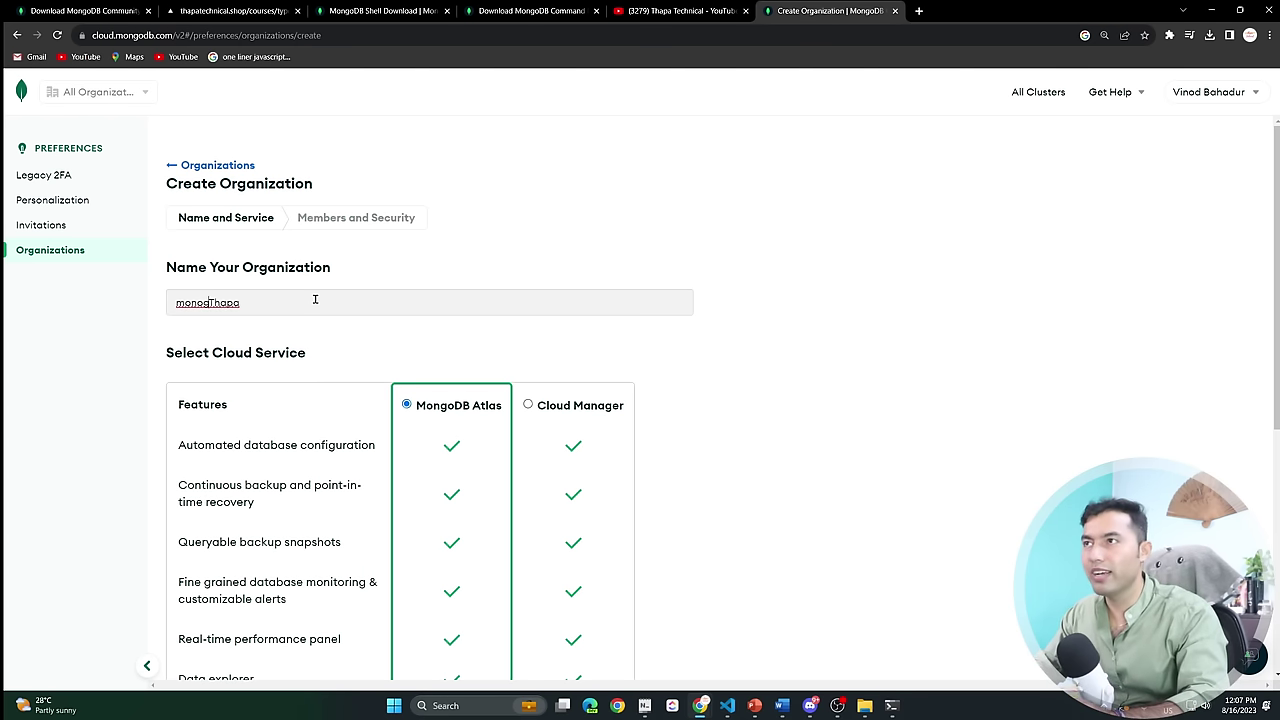
{"action": "key", "text": "BackSpace"}
{"action": "key", "text": "Right"}
{"action": "type", "text": "o"}
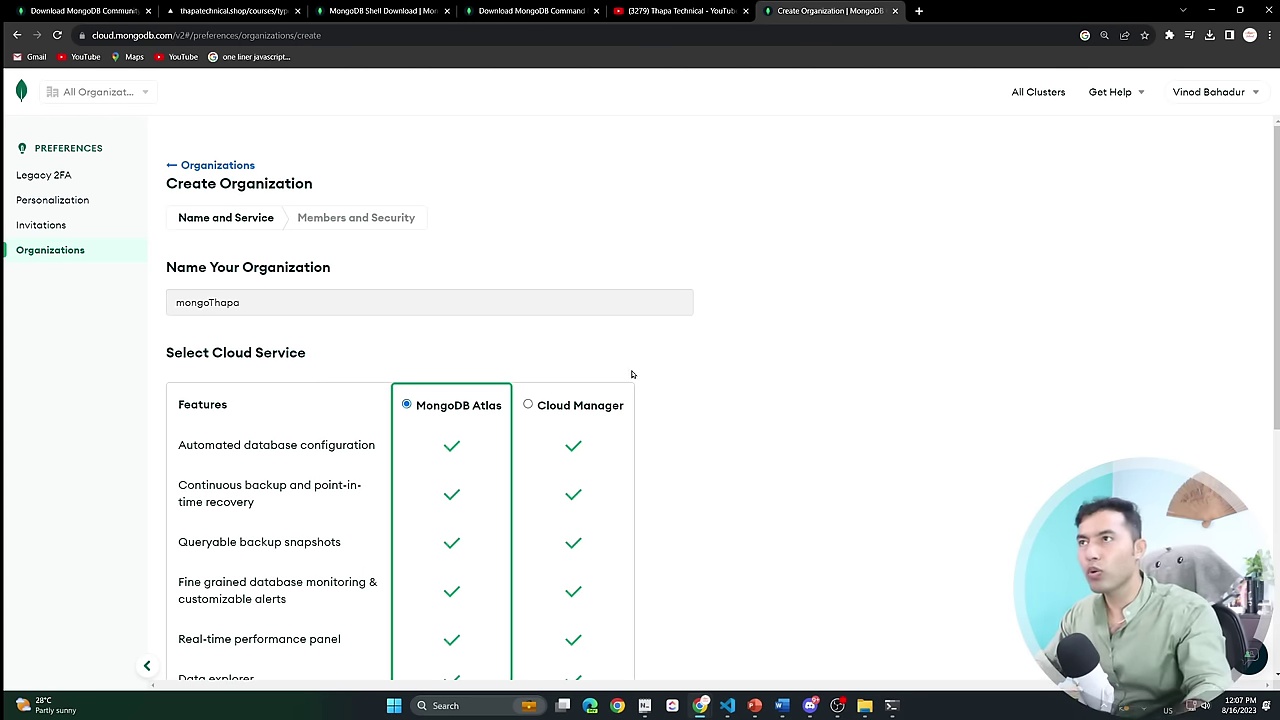
{"action": "scroll", "coordinate": [630, 375], "scroll_direction": "down", "scroll_amount": 3}
{"action": "scroll", "coordinate": [862, 415], "scroll_direction": "down", "scroll_amount": 2}
{"action": "scroll", "coordinate": [862, 415], "scroll_direction": "up", "scroll_amount": 5}
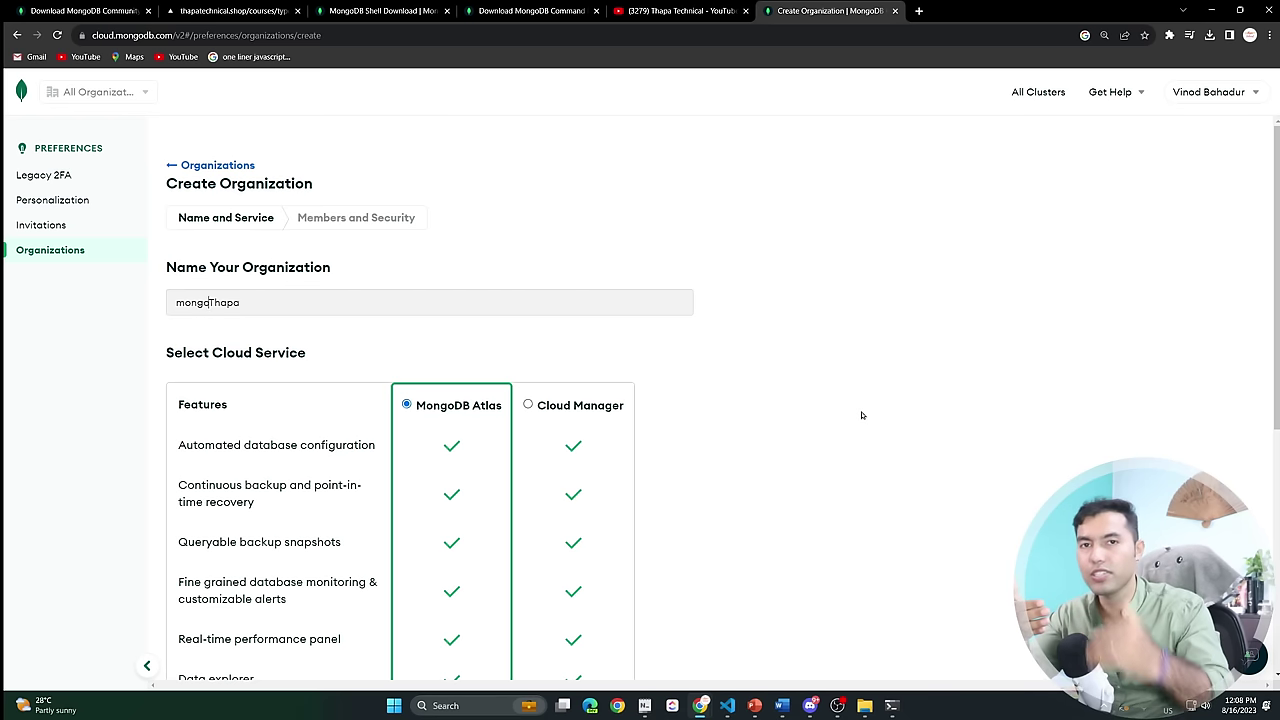
{"action": "scroll", "coordinate": [862, 415], "scroll_direction": "down", "scroll_amount": 5}
{"action": "left_click", "coordinate": [690, 622]}
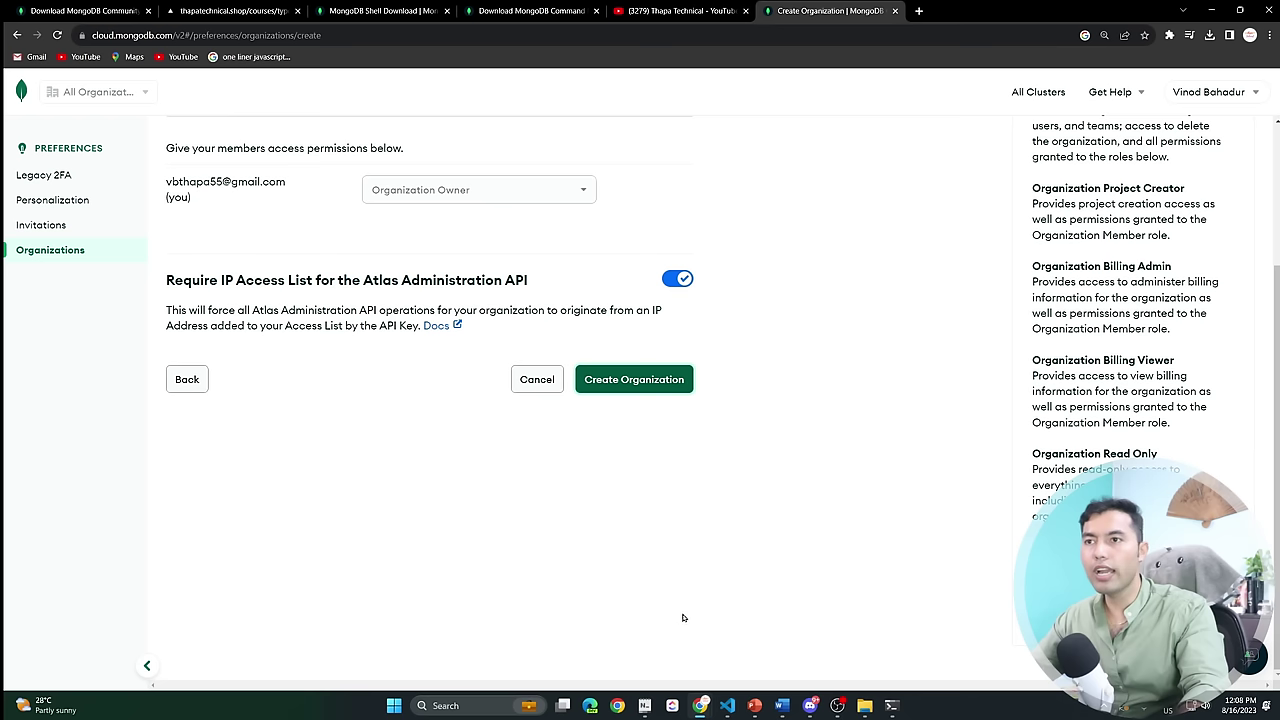
{"action": "scroll", "coordinate": [311, 209], "scroll_direction": "up", "scroll_amount": 2}
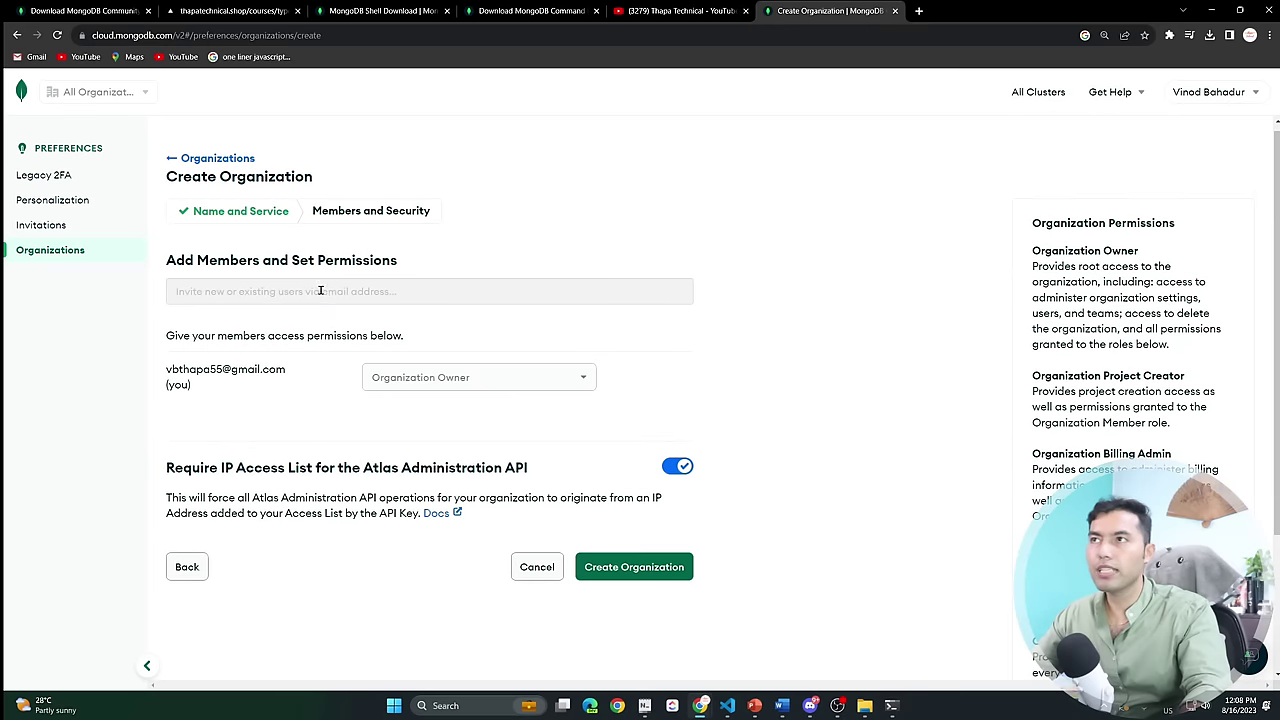
{"action": "scroll", "coordinate": [514, 443], "scroll_direction": "down", "scroll_amount": 2}
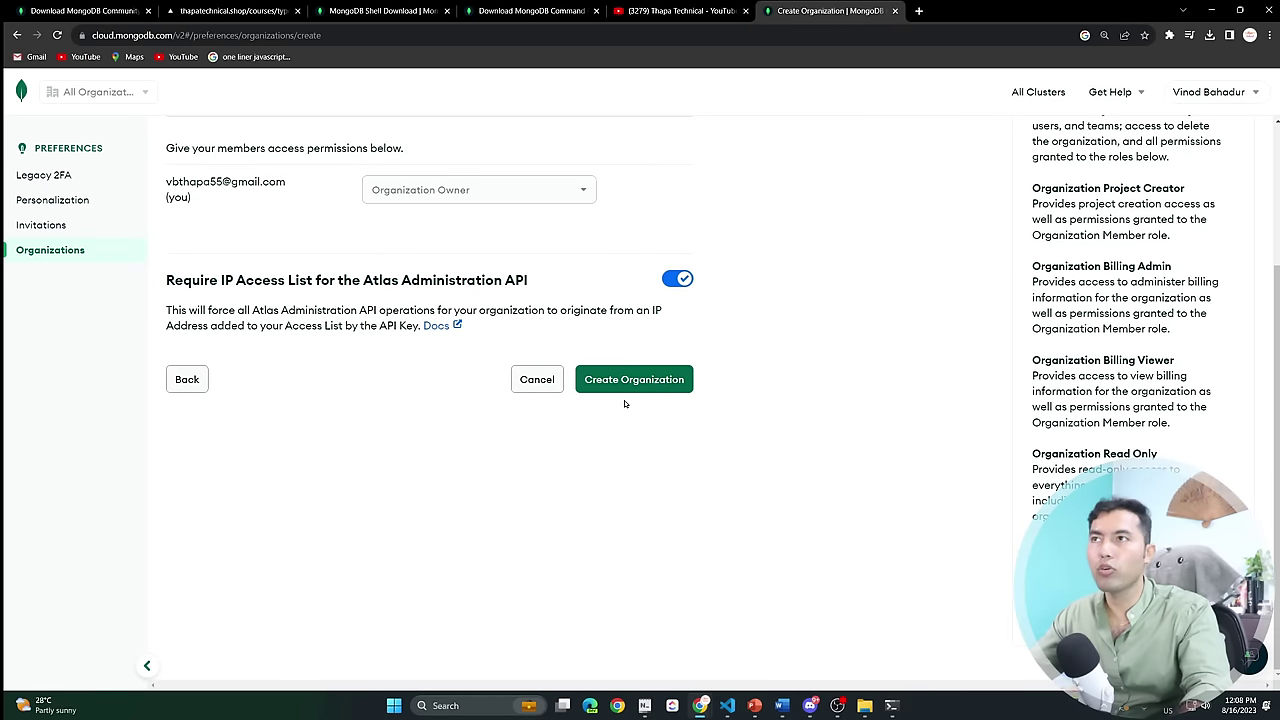
{"action": "left_click", "coordinate": [651, 380]}
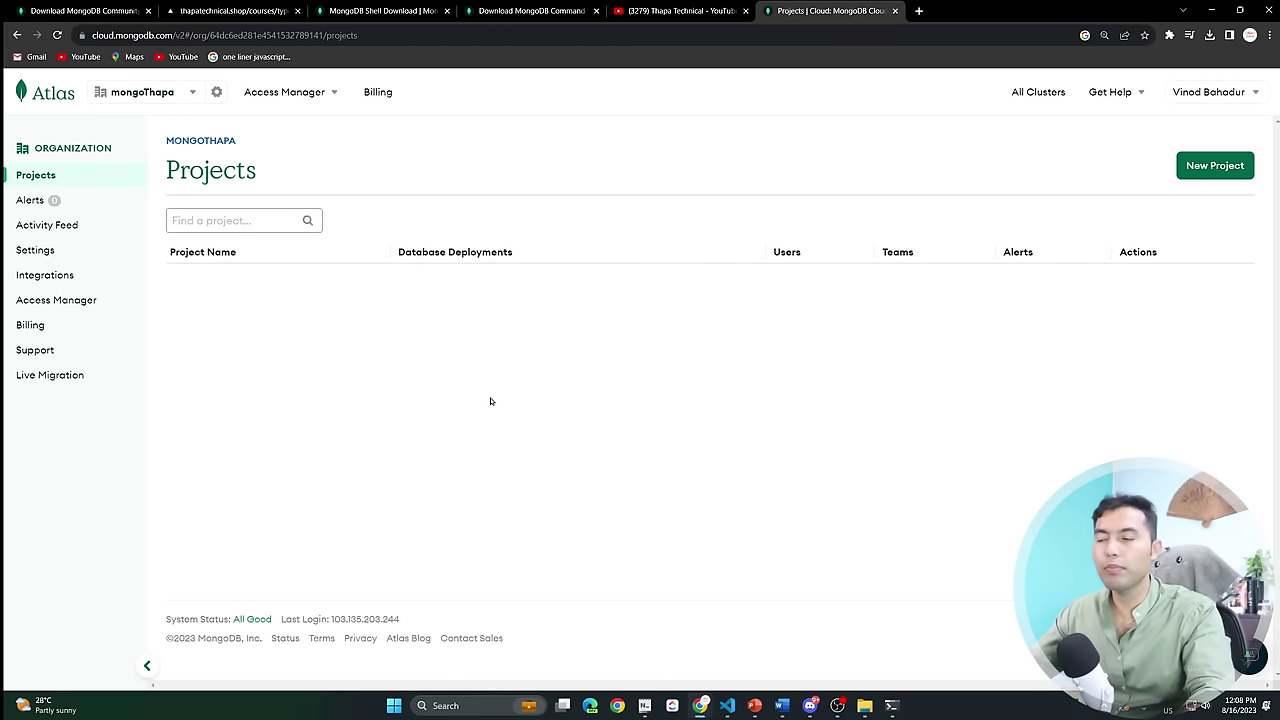
Add the 'ecommerce' project to mongoThapa without adding extra members.
{"action": "left_click", "coordinate": [1214, 166]}
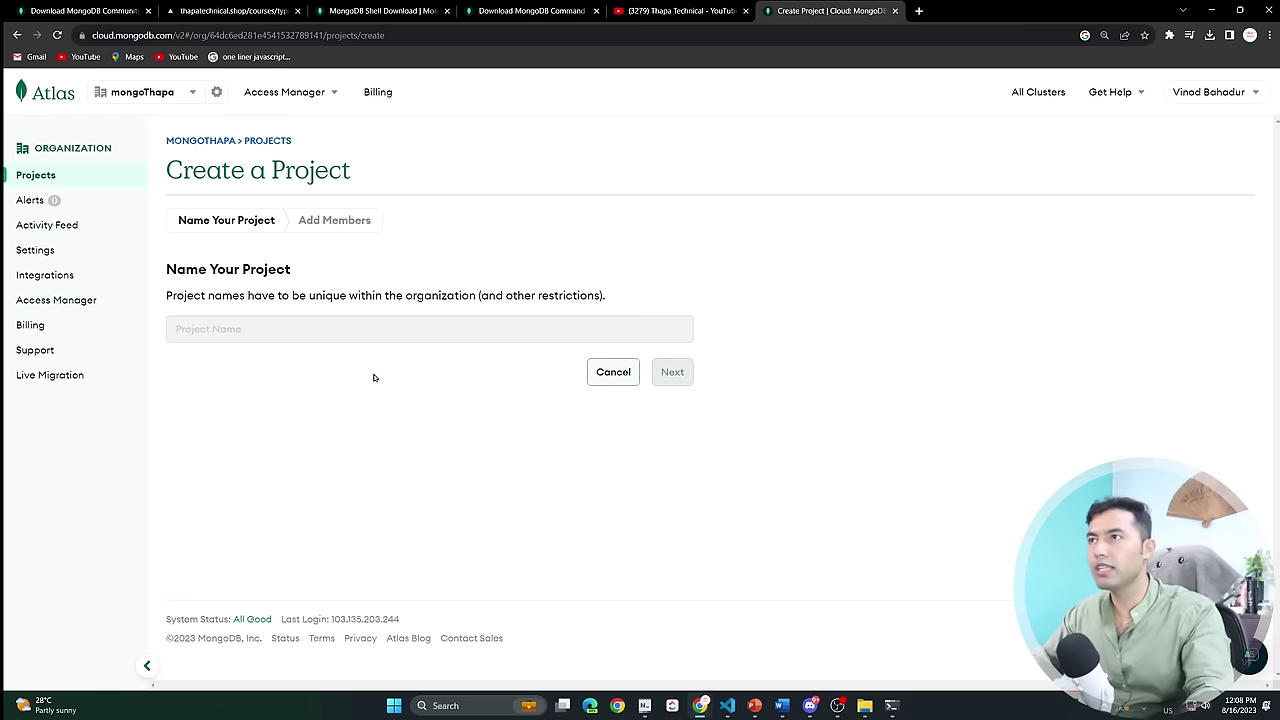
{"action": "left_click", "coordinate": [313, 337]}
{"action": "type", "text": "ecommerce"}
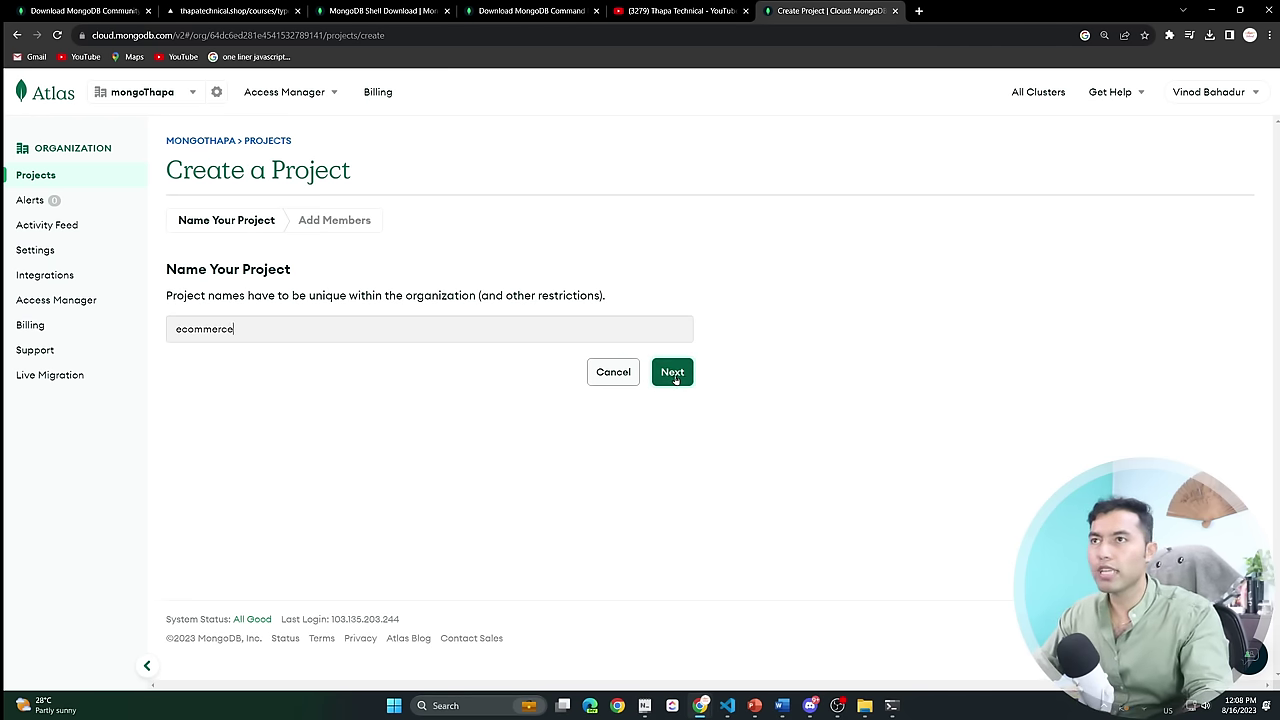
{"action": "left_click", "coordinate": [673, 375]}
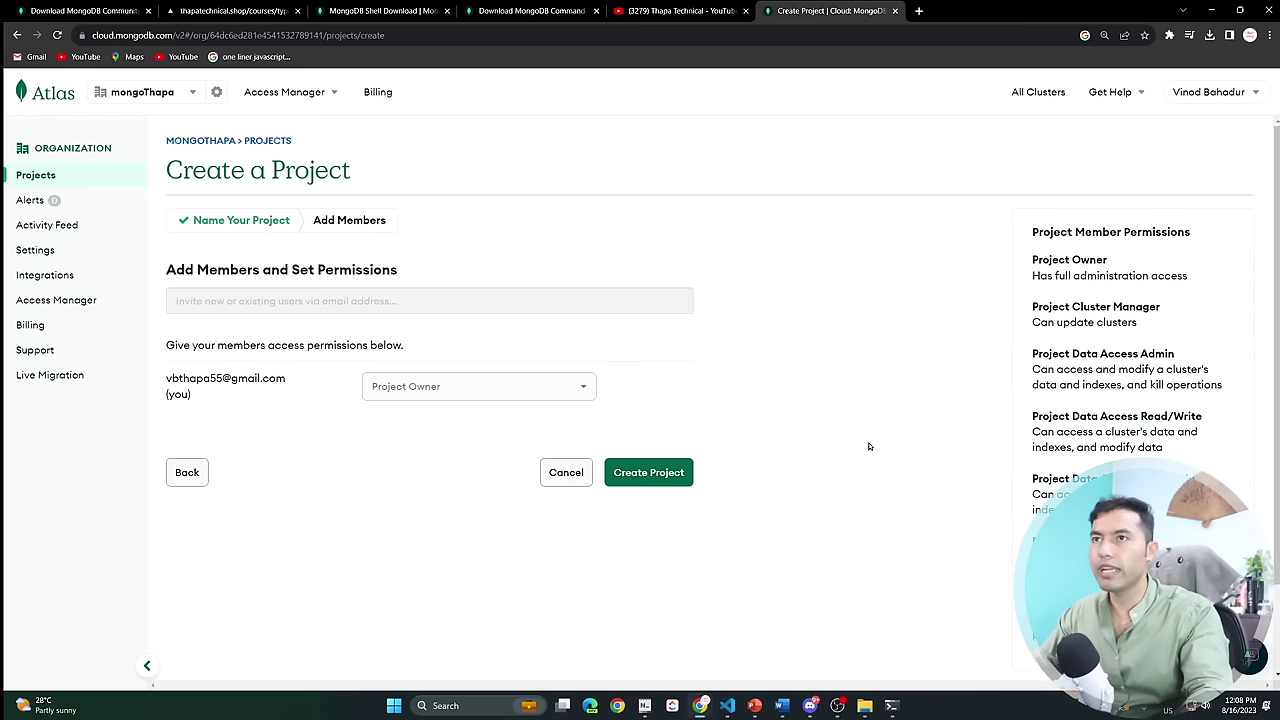
{"action": "left_click", "coordinate": [655, 474]}
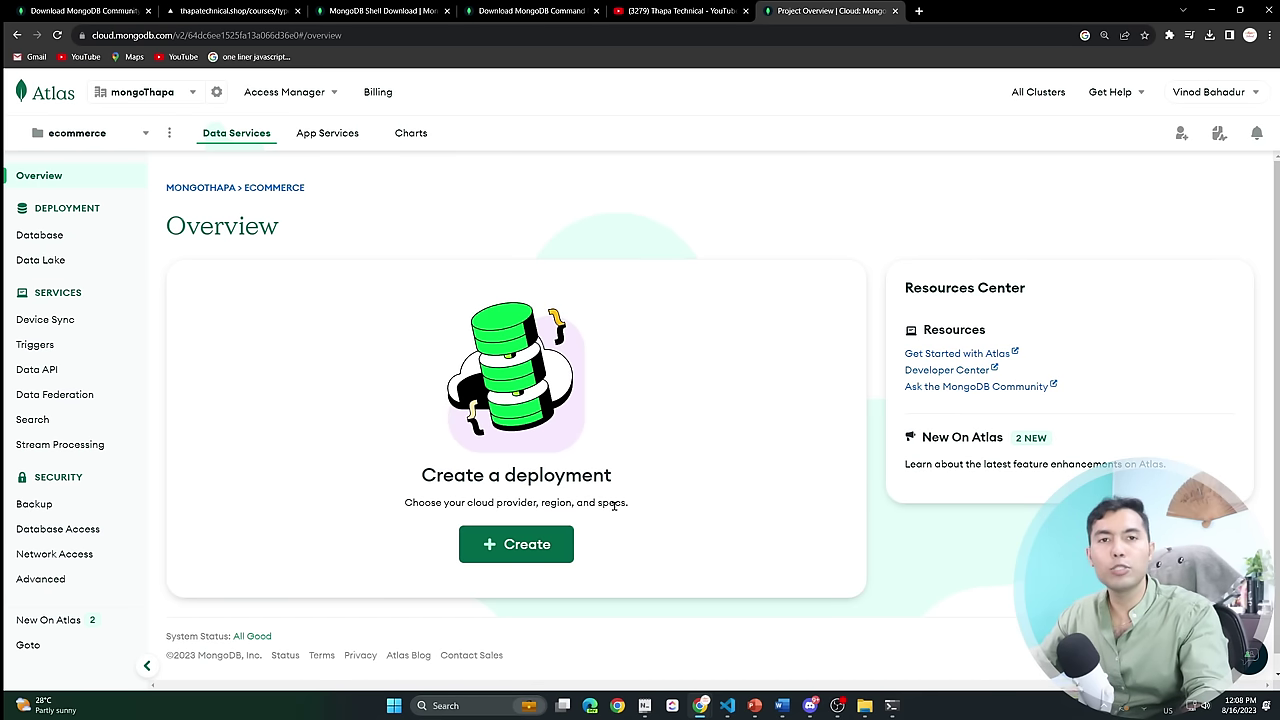
Start a free M0 deployment in AWS Mumbai (ap-south-1), keeping the name Cluster0.
{"action": "left_click", "coordinate": [505, 545]}
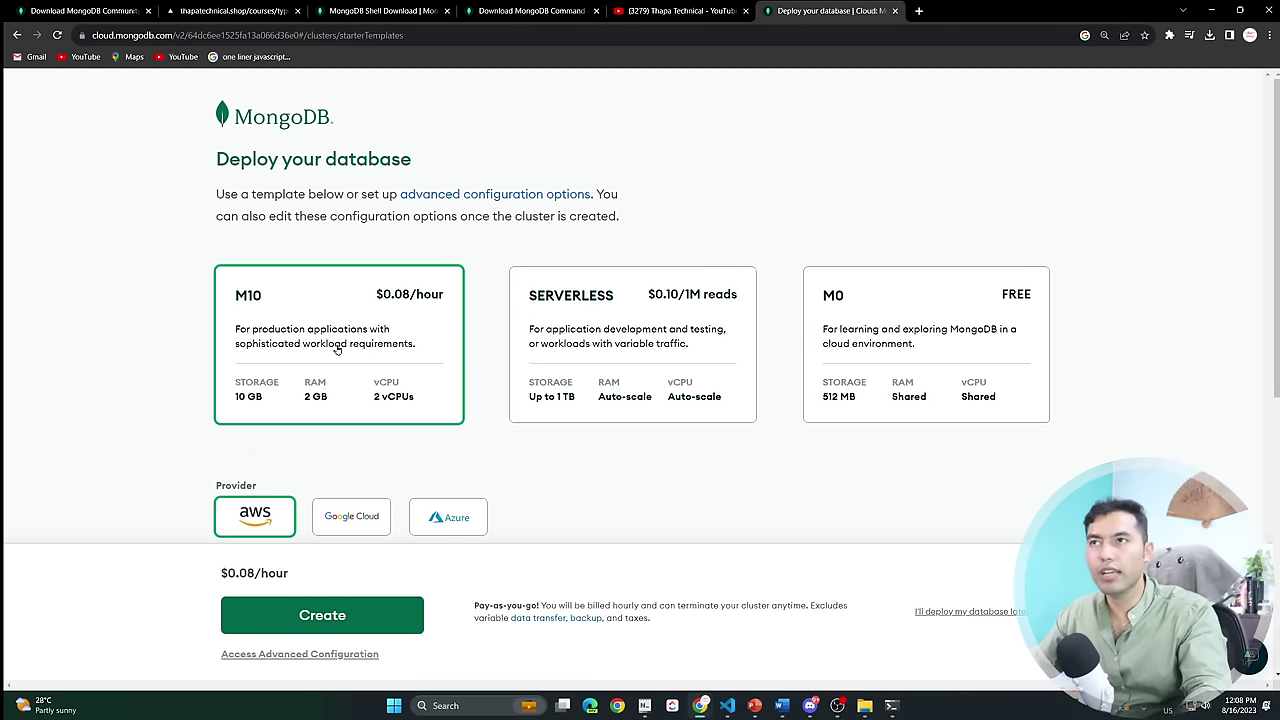
{"action": "left_click", "coordinate": [895, 324]}
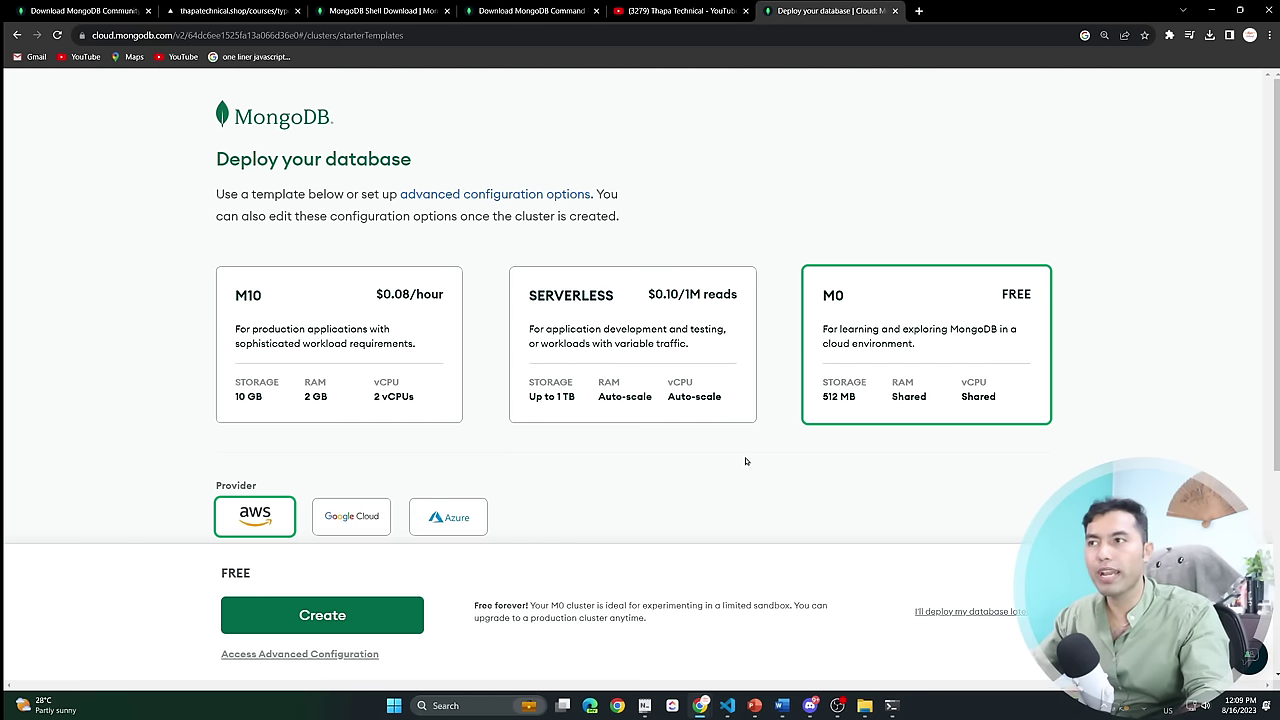
{"action": "scroll", "coordinate": [745, 461], "scroll_direction": "down", "scroll_amount": 3}
{"action": "left_click", "coordinate": [410, 301]}
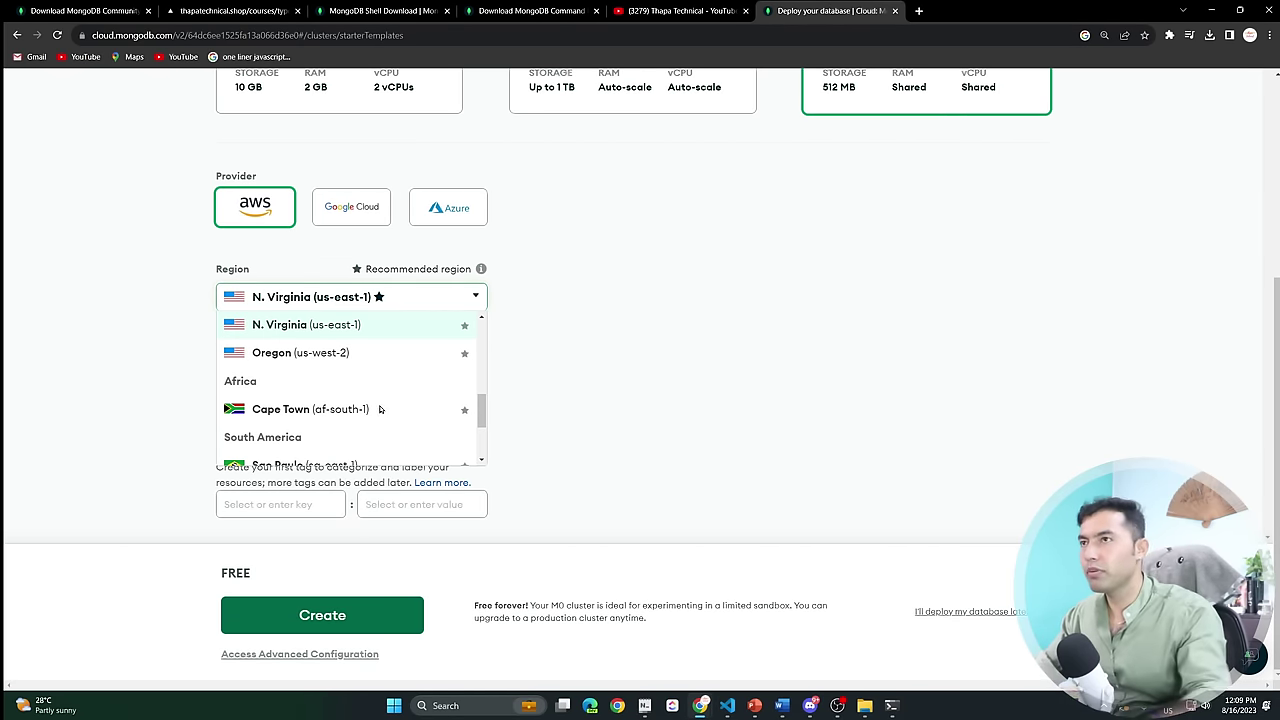
{"action": "scroll", "coordinate": [379, 409], "scroll_direction": "down", "scroll_amount": 3}
{"action": "left_click", "coordinate": [298, 407]}
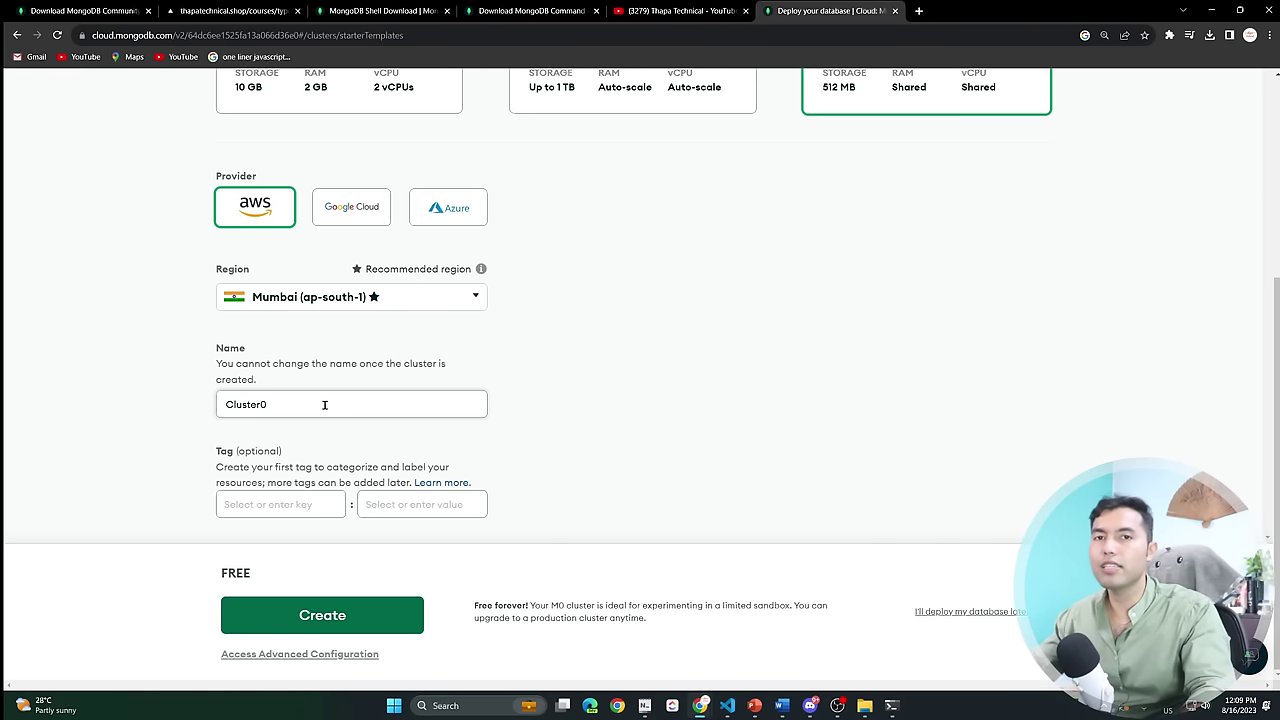
{"action": "left_click_drag", "start_coordinate": [324, 404], "coordinate": [183, 410]}
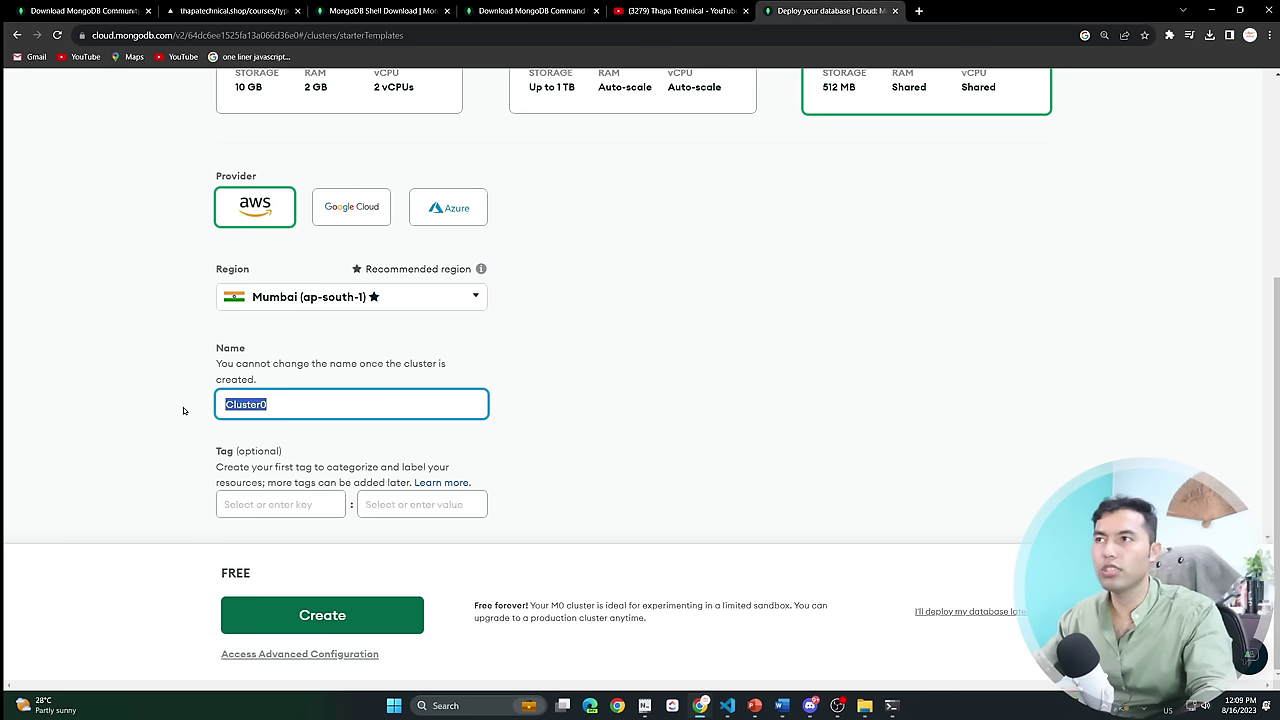
{"action": "left_click", "coordinate": [855, 426]}
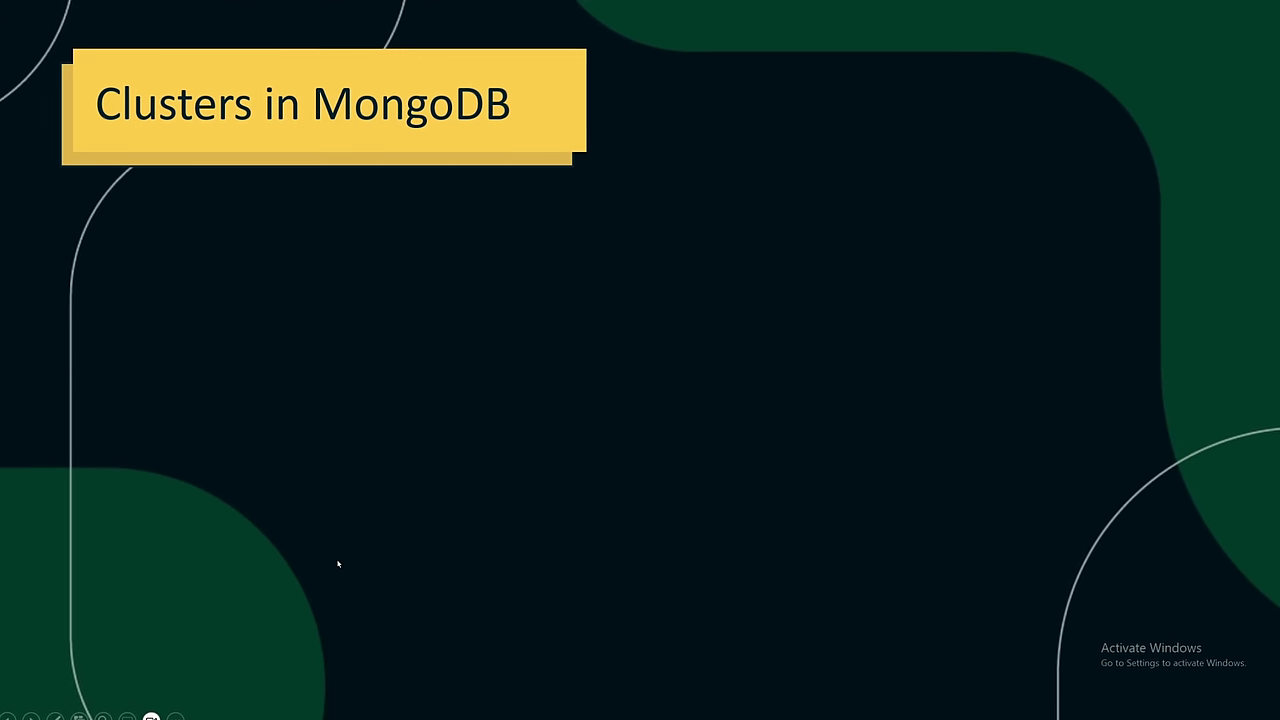
Advance the Clusters in MongoDB slide to show its next bullet.
{"action": "left_click", "coordinate": [338, 565]}
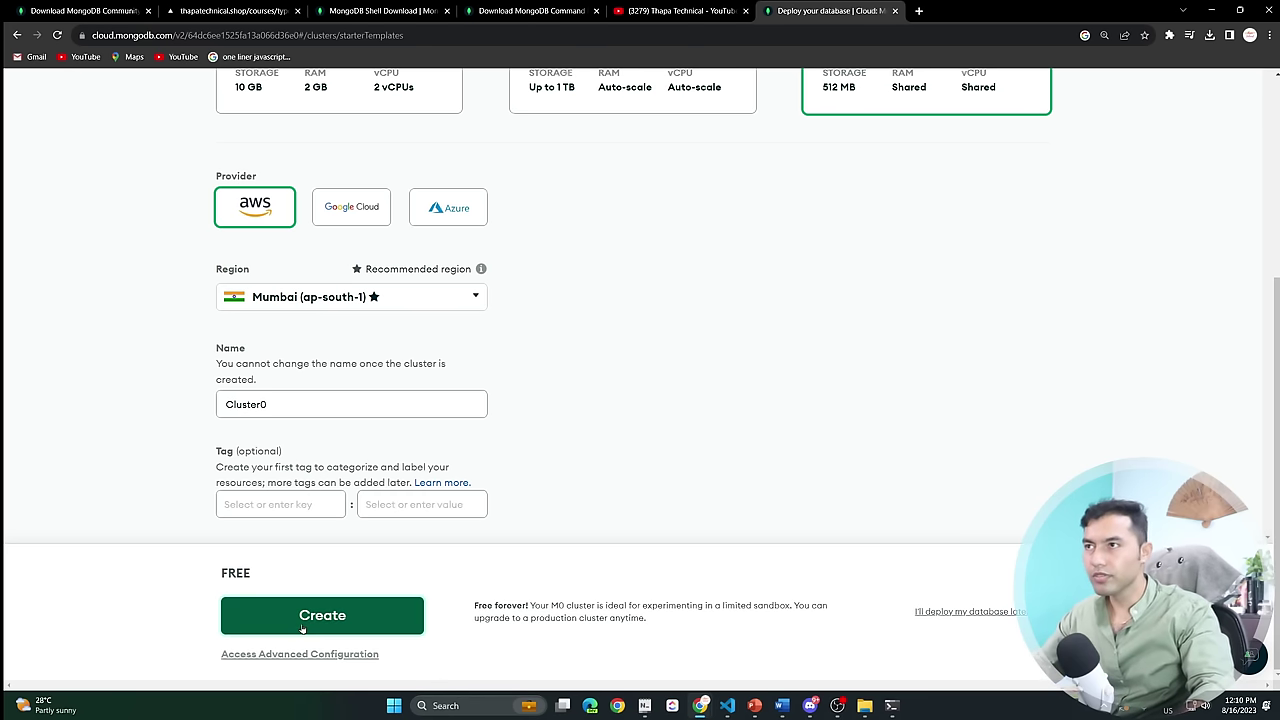
Create the M0 cluster and a database user with a custom password.
{"action": "left_click", "coordinate": [301, 625]}
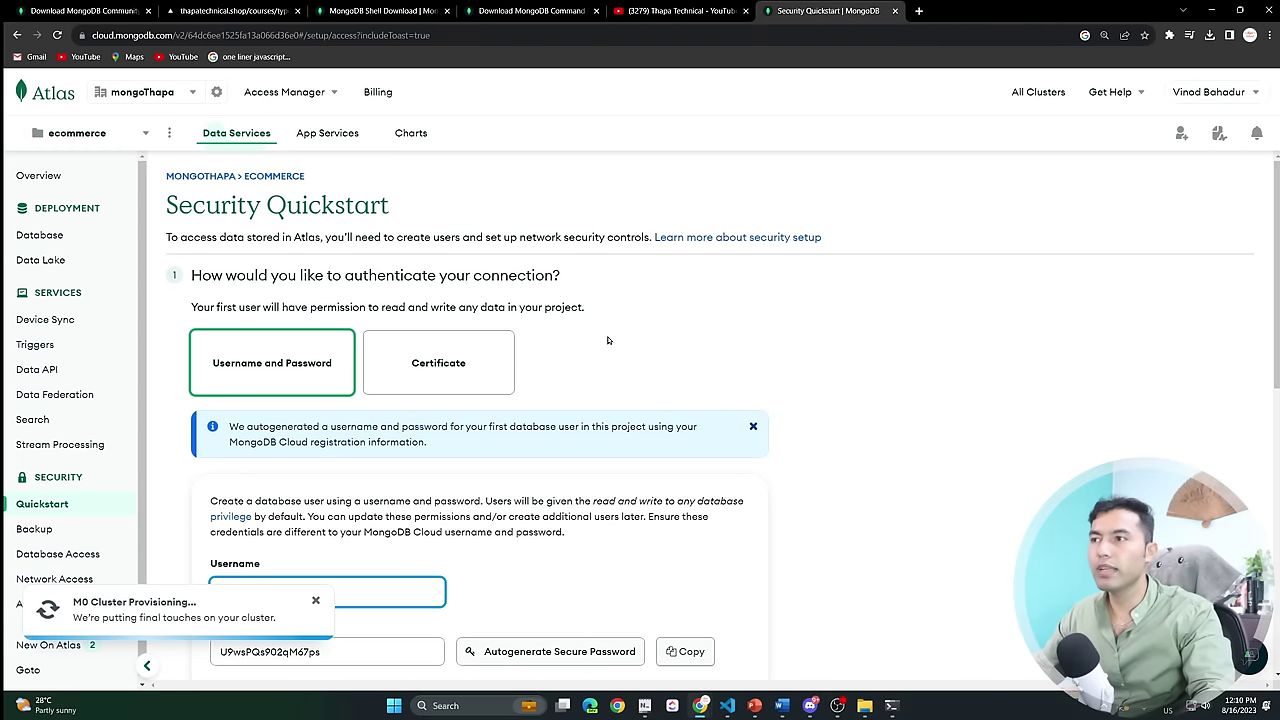
{"action": "scroll", "coordinate": [607, 341], "scroll_direction": "down", "scroll_amount": 3}
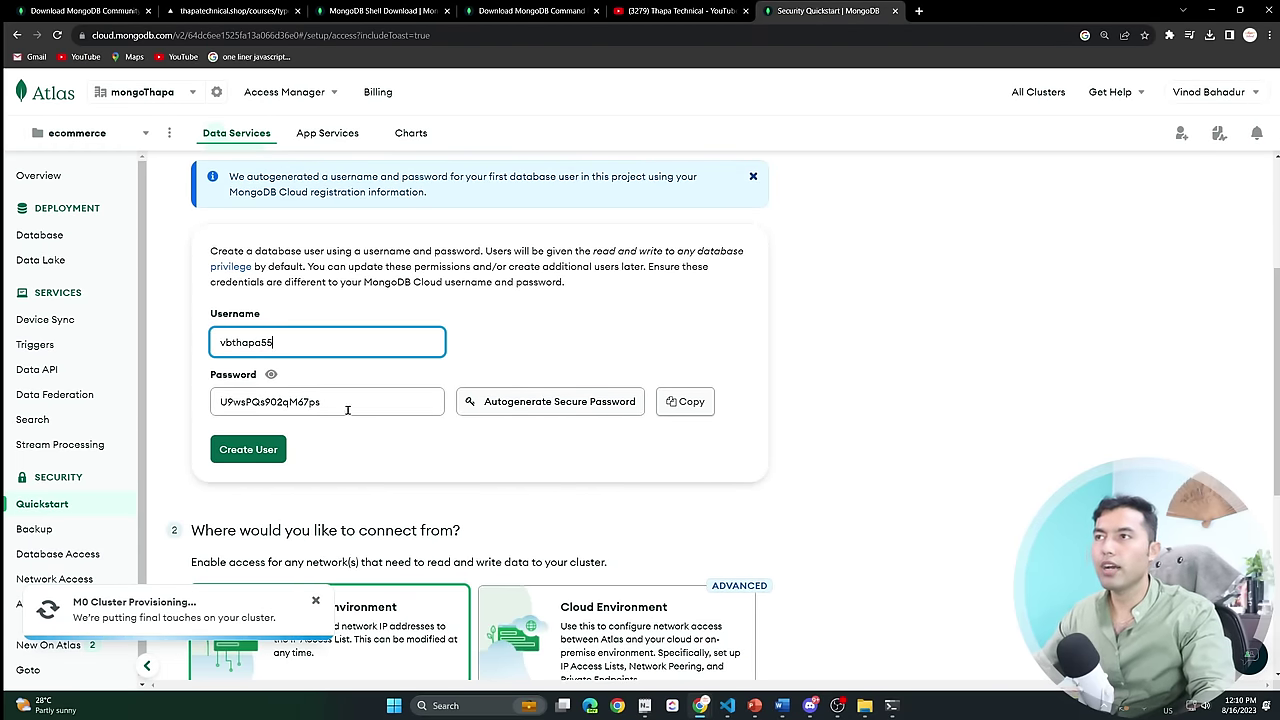
{"action": "left_click_drag", "start_coordinate": [347, 409], "coordinate": [211, 409]}
{"action": "type", "text": "qwert"}
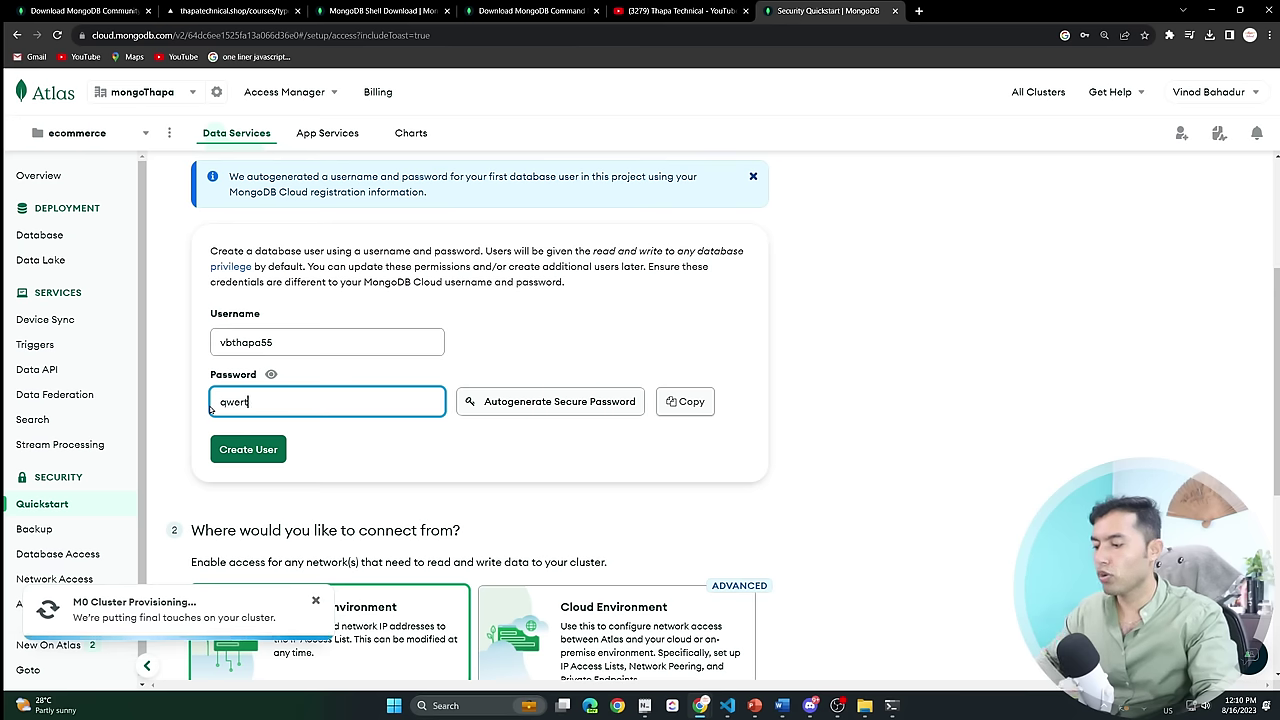
{"action": "type", "text": "123"}
{"action": "left_click", "coordinate": [814, 444]}
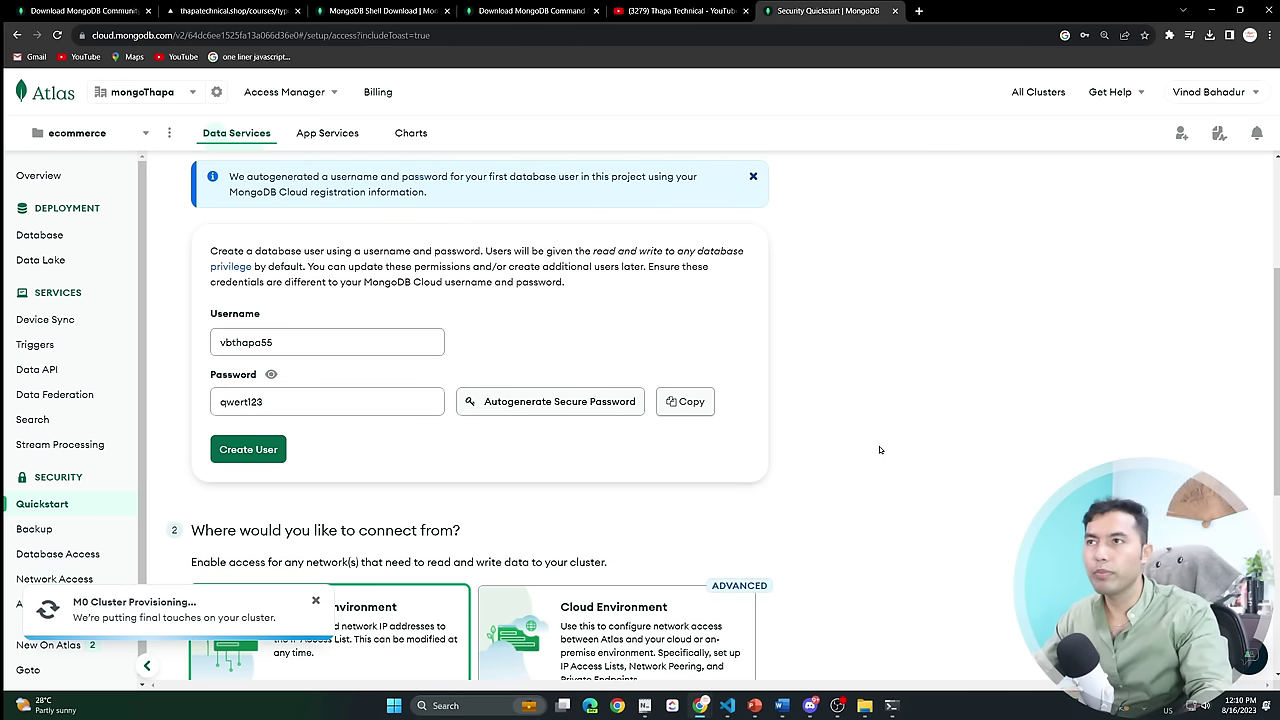
{"action": "left_click", "coordinate": [250, 449]}
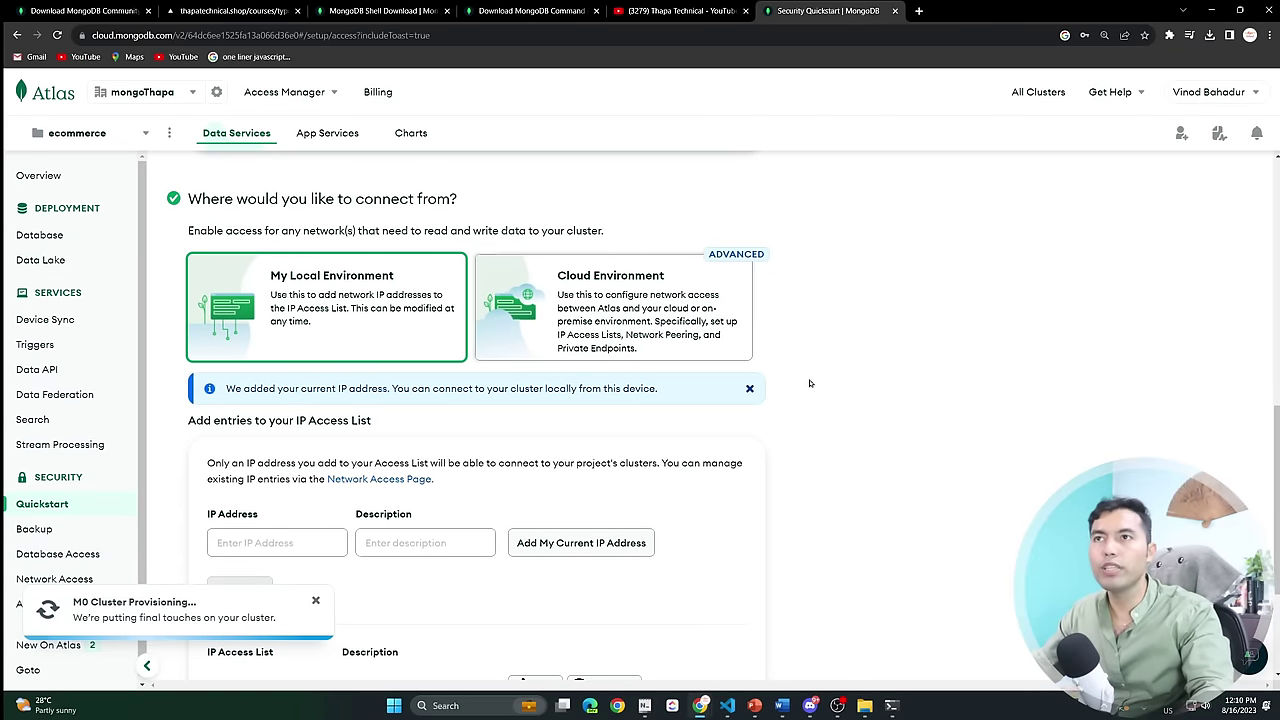
Add the current IP address to the access list and finish the quickstart.
{"action": "scroll", "coordinate": [900, 451], "scroll_direction": "down", "scroll_amount": 3}
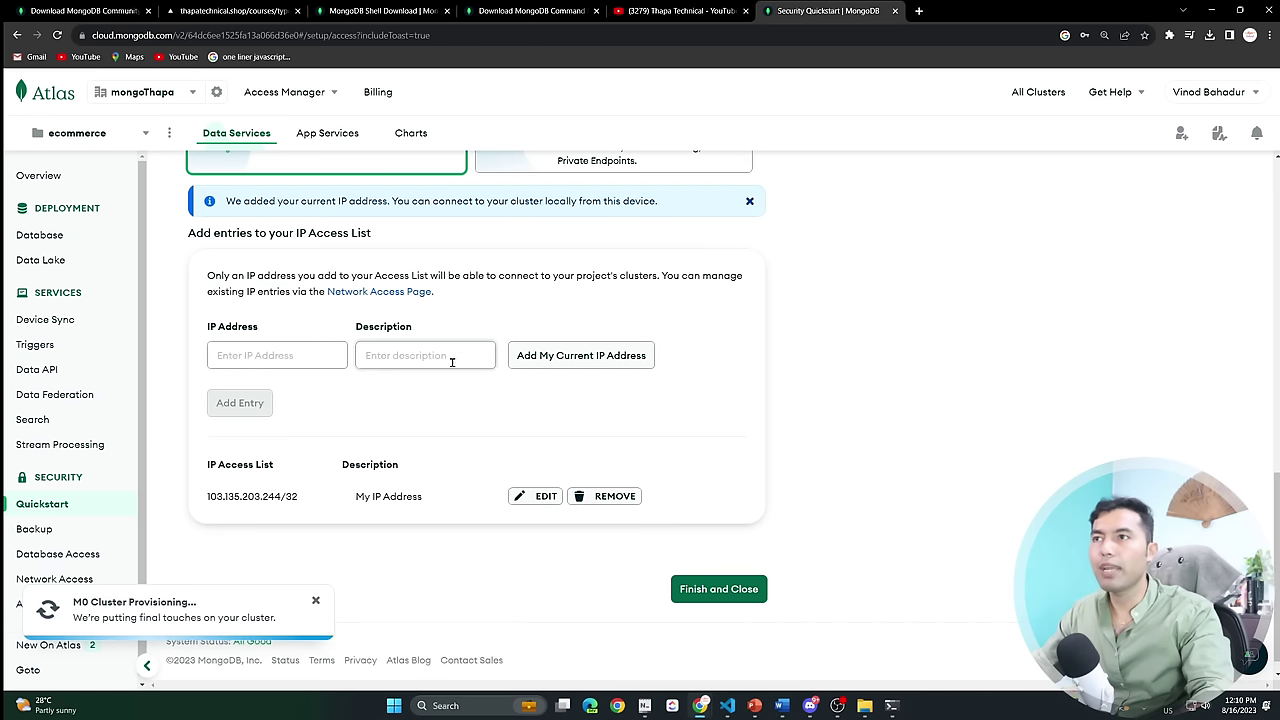
{"action": "left_click", "coordinate": [572, 360]}
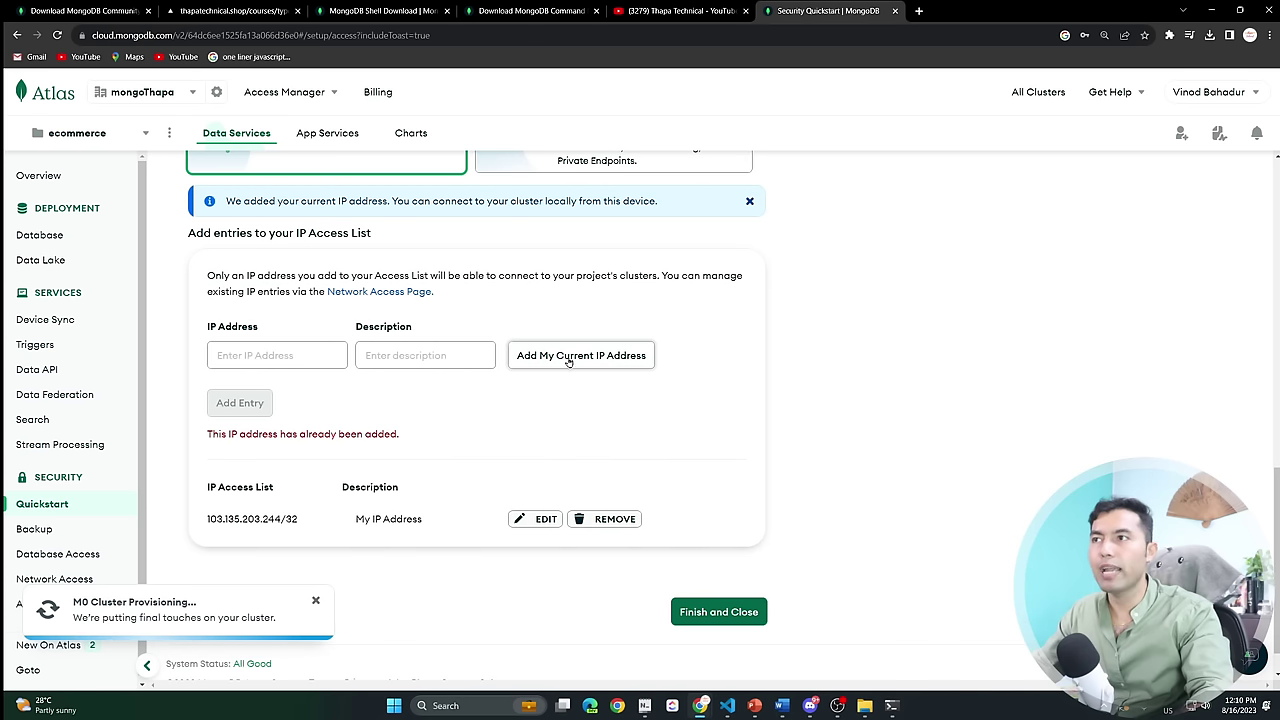
{"action": "scroll", "coordinate": [895, 448], "scroll_direction": "down", "scroll_amount": 1}
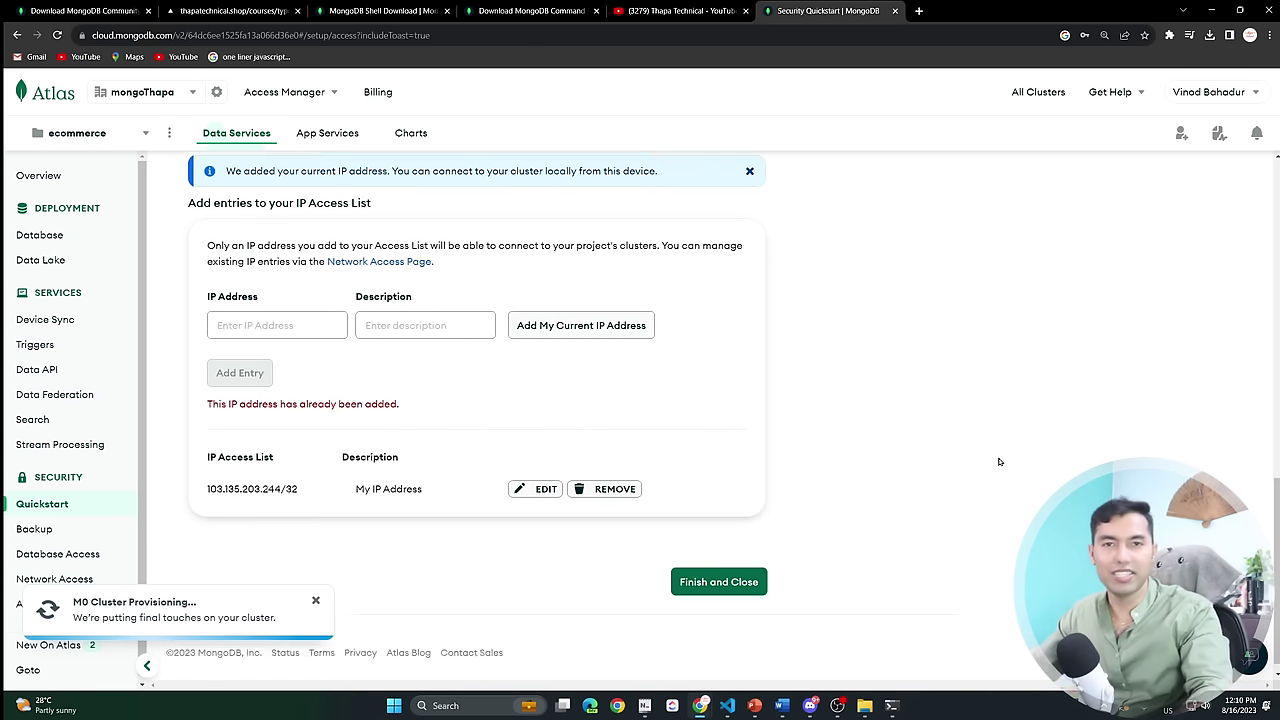
{"action": "left_click", "coordinate": [709, 569]}
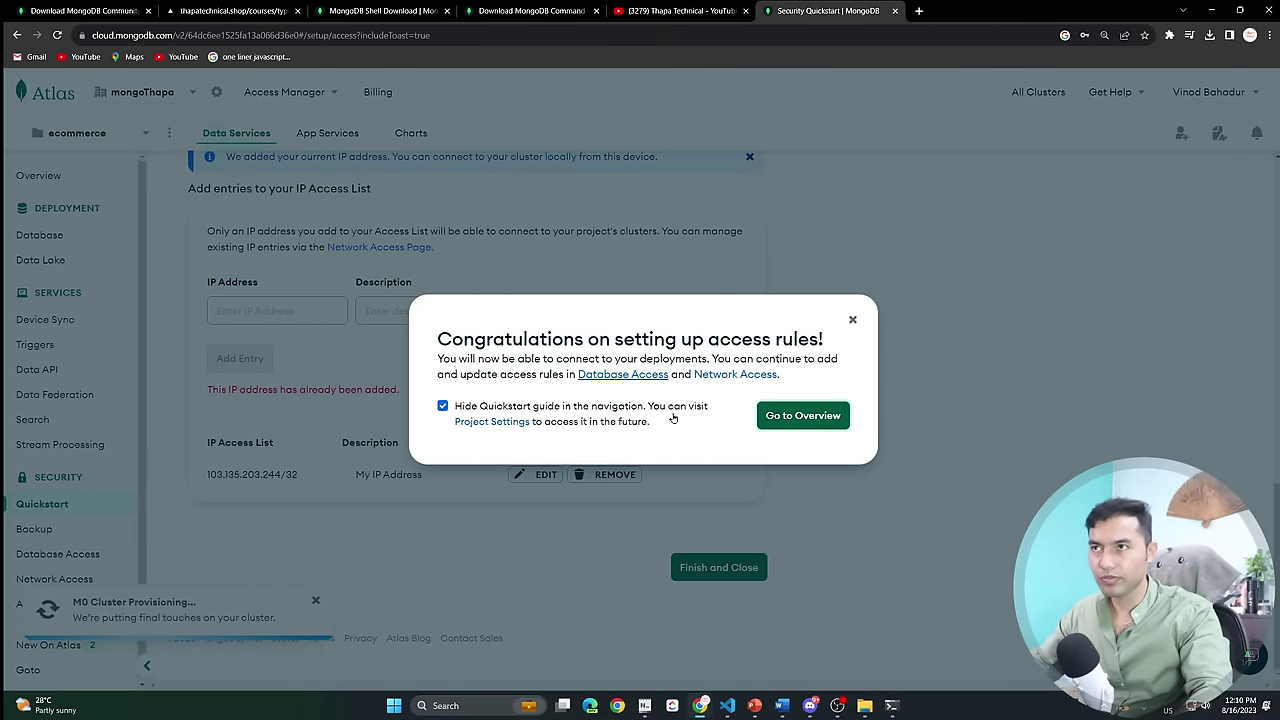
Review the project overview, database deployments and the database users list in Atlas.
{"action": "left_click", "coordinate": [800, 415]}
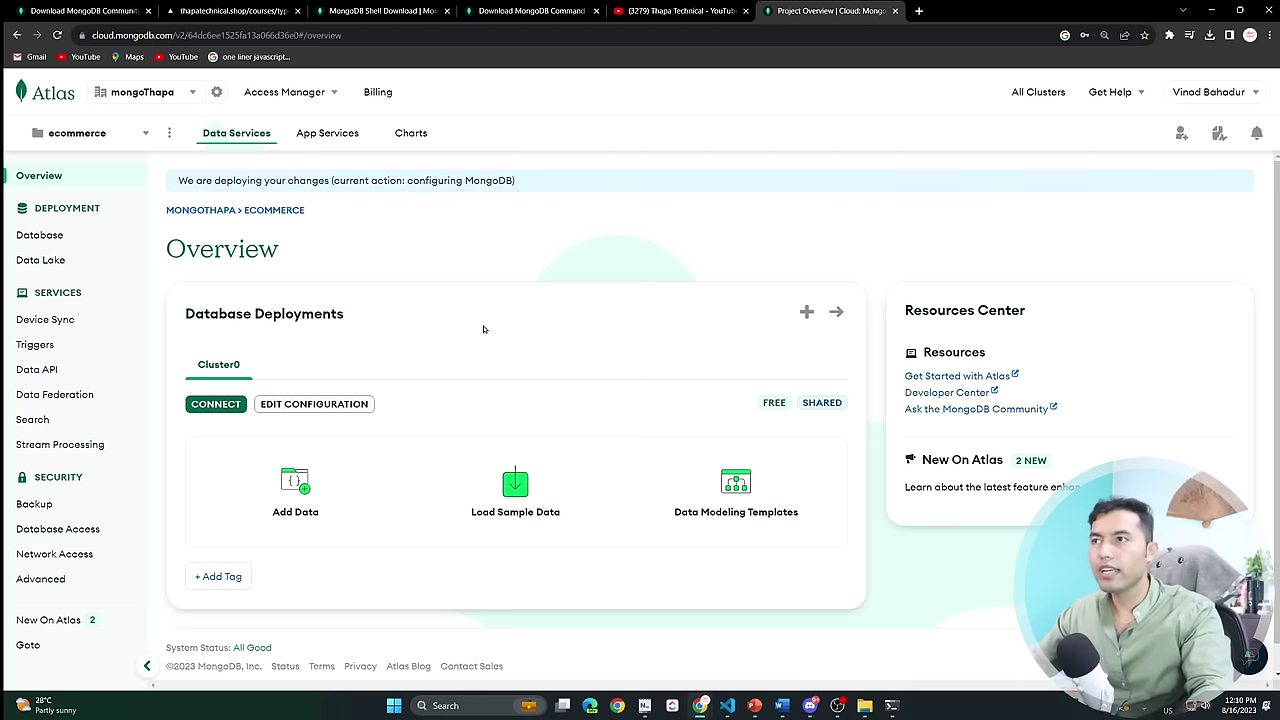
{"action": "left_click", "coordinate": [47, 236]}
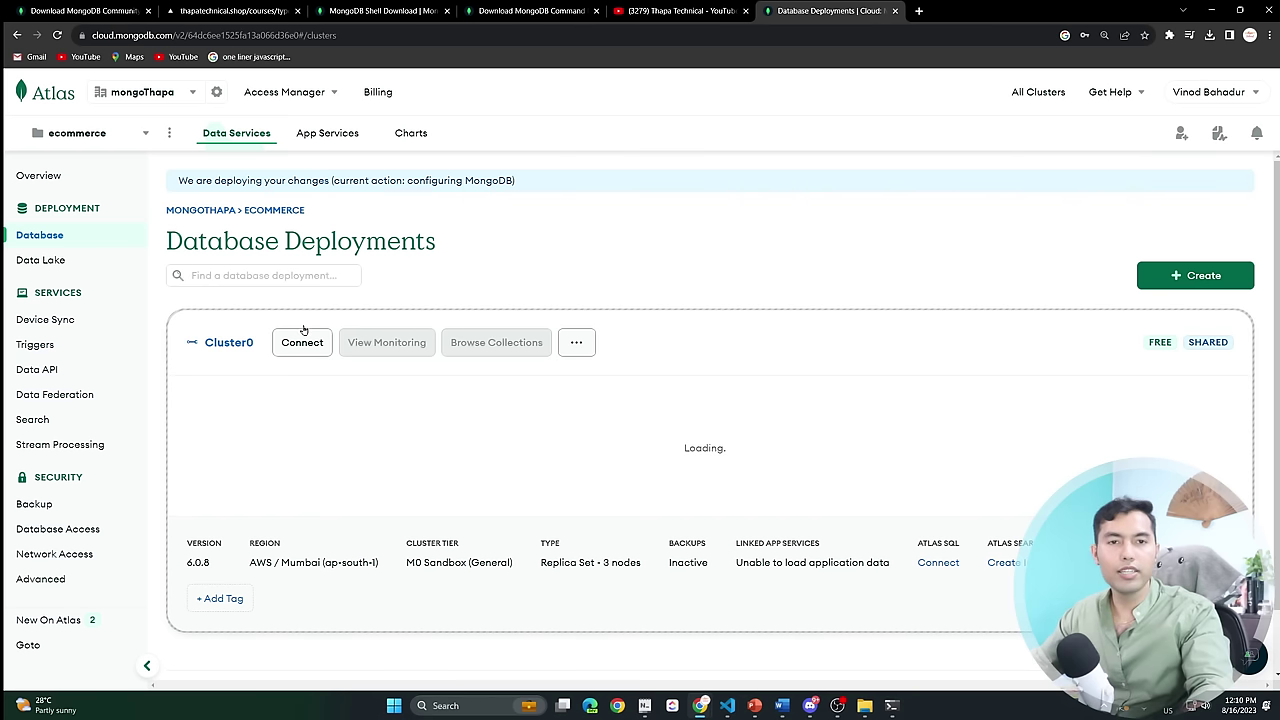
{"action": "left_click", "coordinate": [71, 533]}
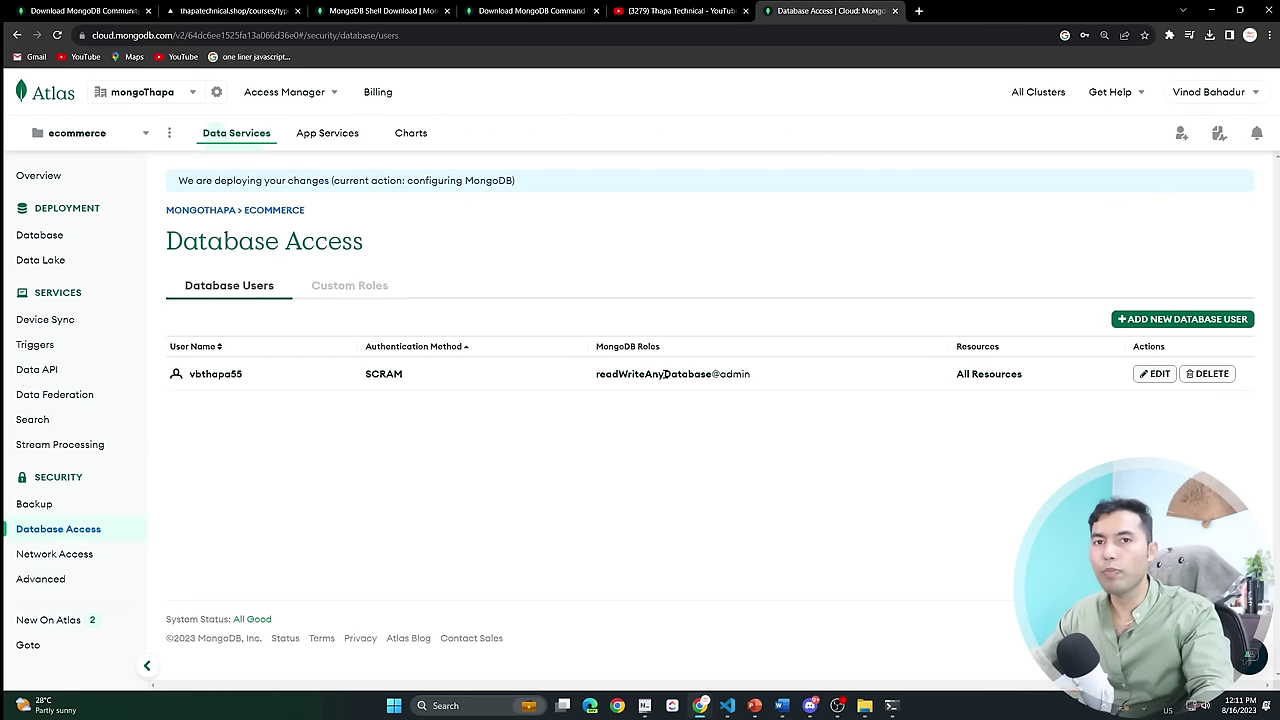
In Network Access, start a new IP access entry allowing access from anywhere (0.0.0.0/0).
{"action": "left_click", "coordinate": [52, 553]}
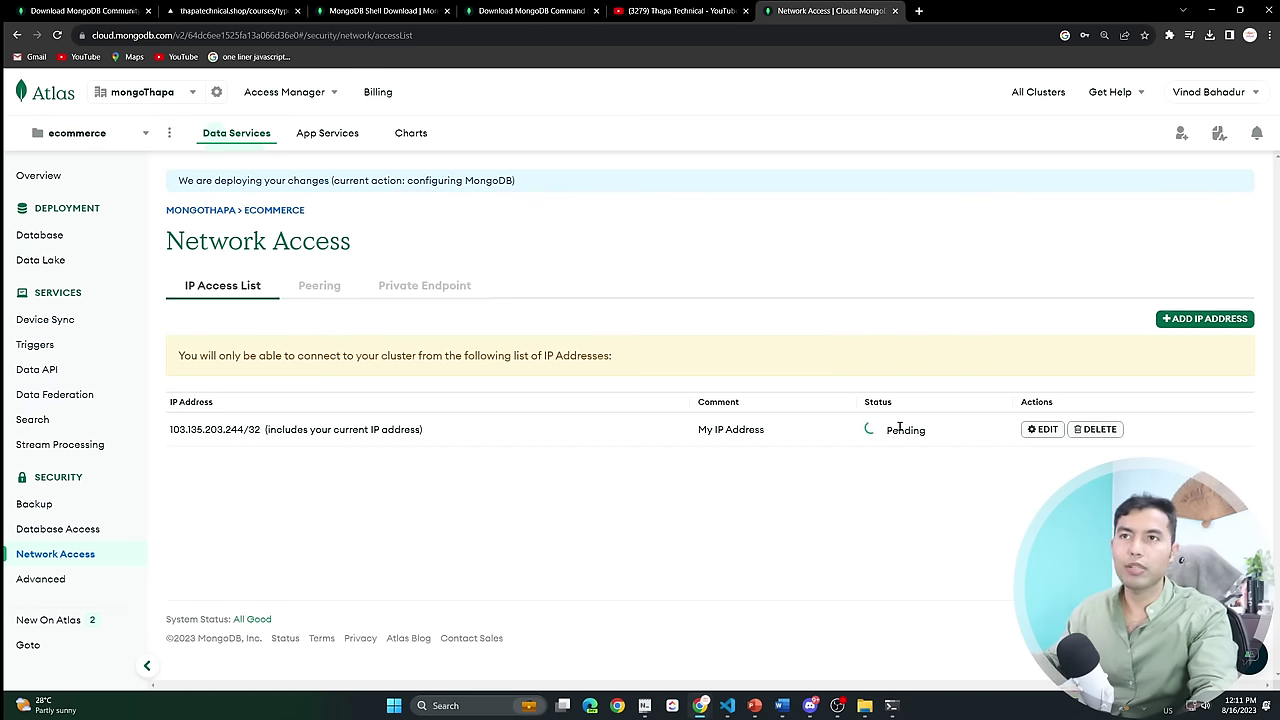
{"action": "left_click", "coordinate": [1203, 319]}
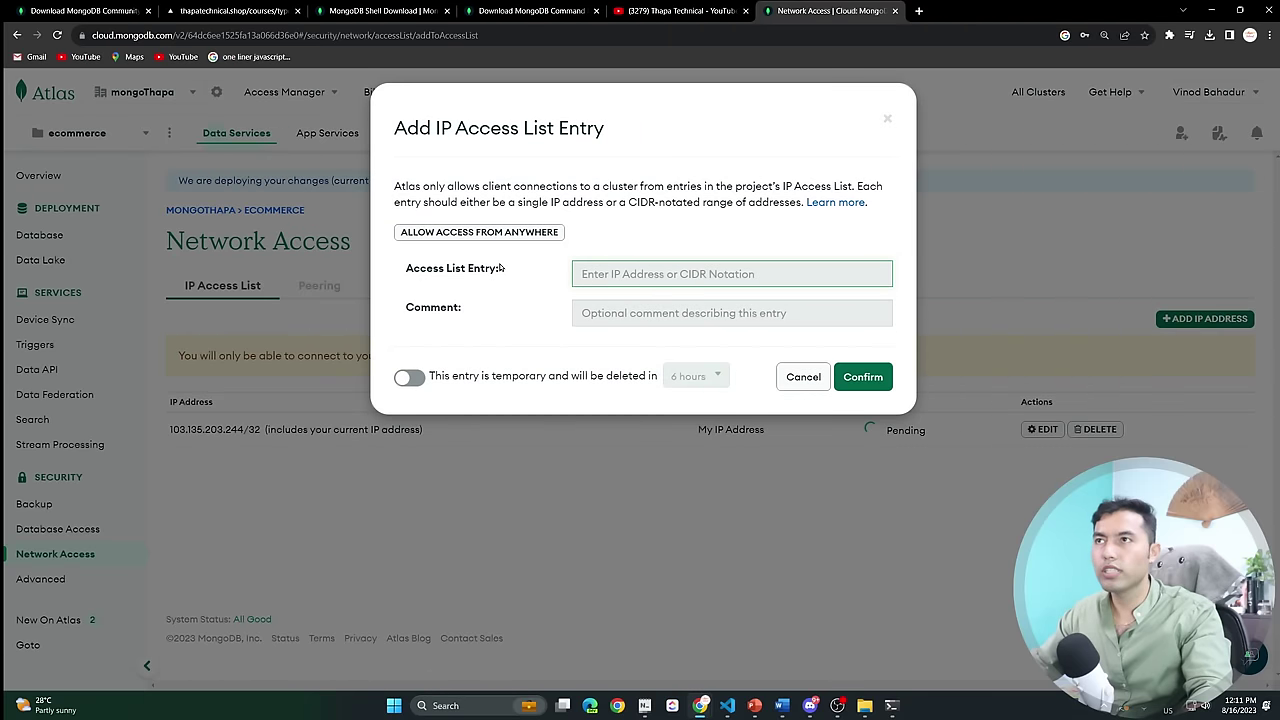
{"action": "left_click", "coordinate": [463, 235]}
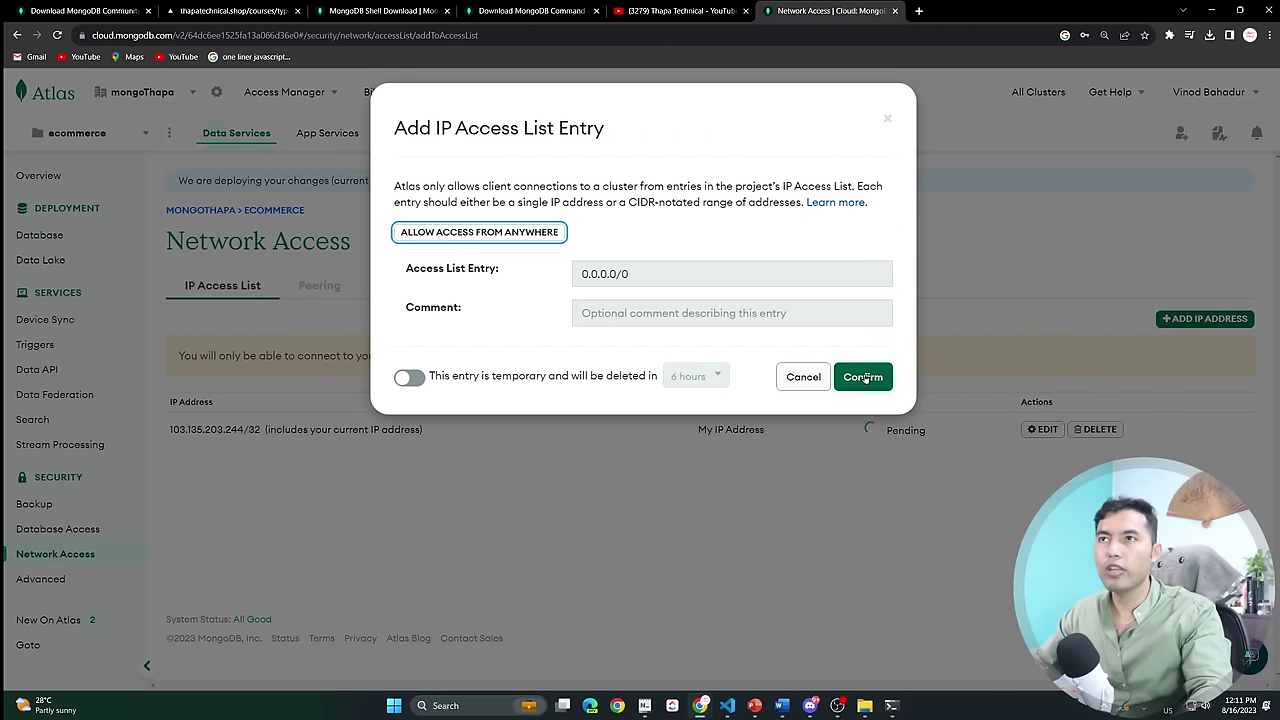
Confirm the 0.0.0.0/0 IP access entry and open Cluster0's monitoring.
{"action": "left_click", "coordinate": [862, 377]}
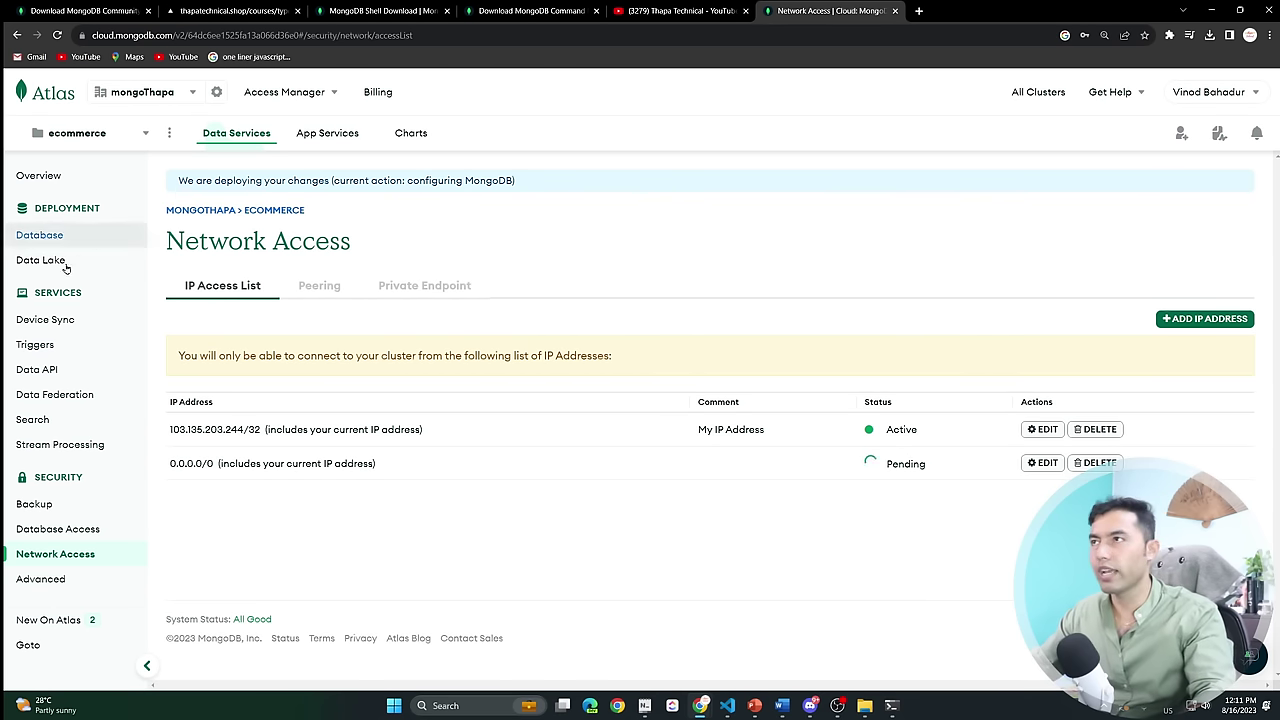
{"action": "left_click", "coordinate": [42, 238]}
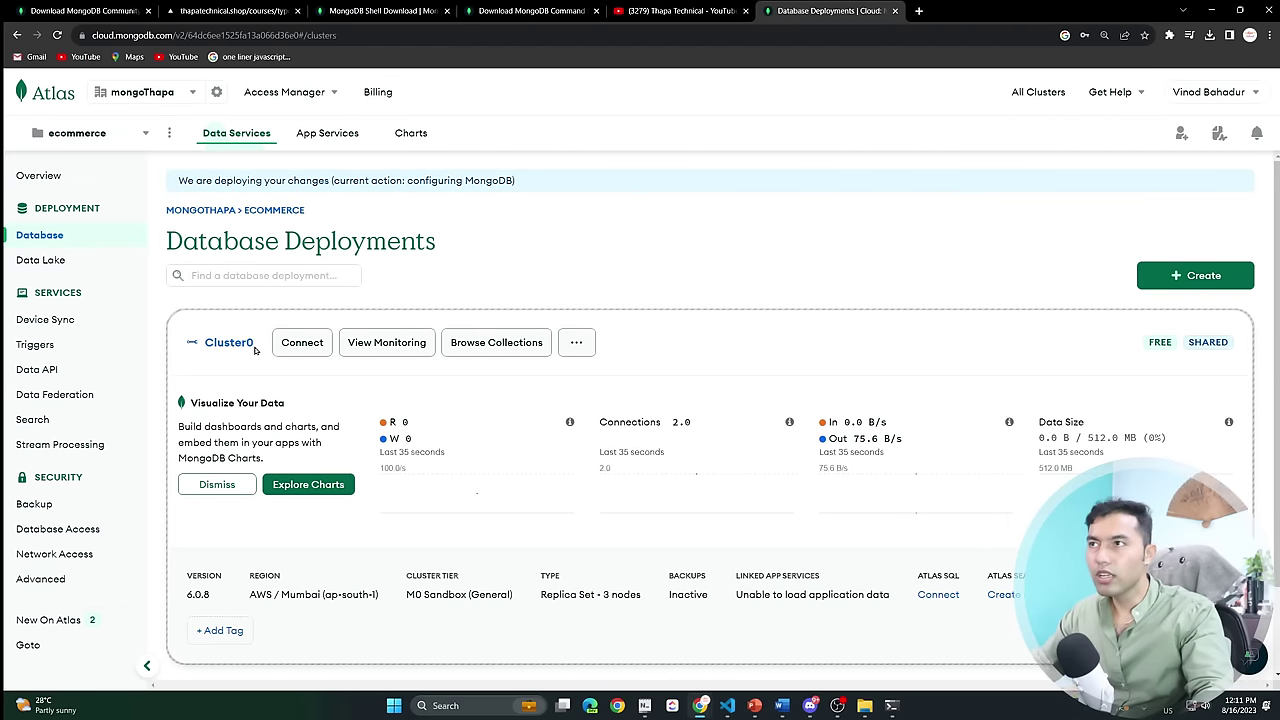
{"action": "left_click", "coordinate": [390, 344]}
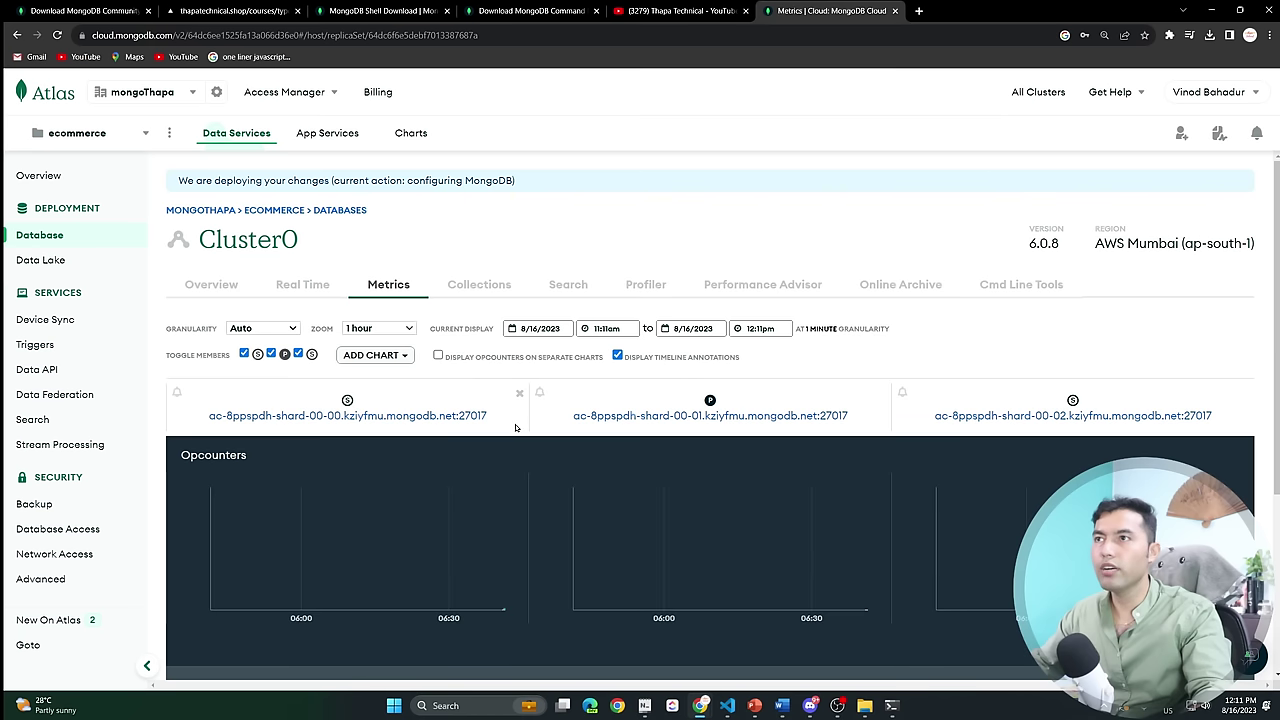
Browse Cluster0's Overview, Real Time and Metrics tabs, then open its empty Collections page.
{"action": "scroll", "coordinate": [393, 347], "scroll_direction": "down", "scroll_amount": 1}
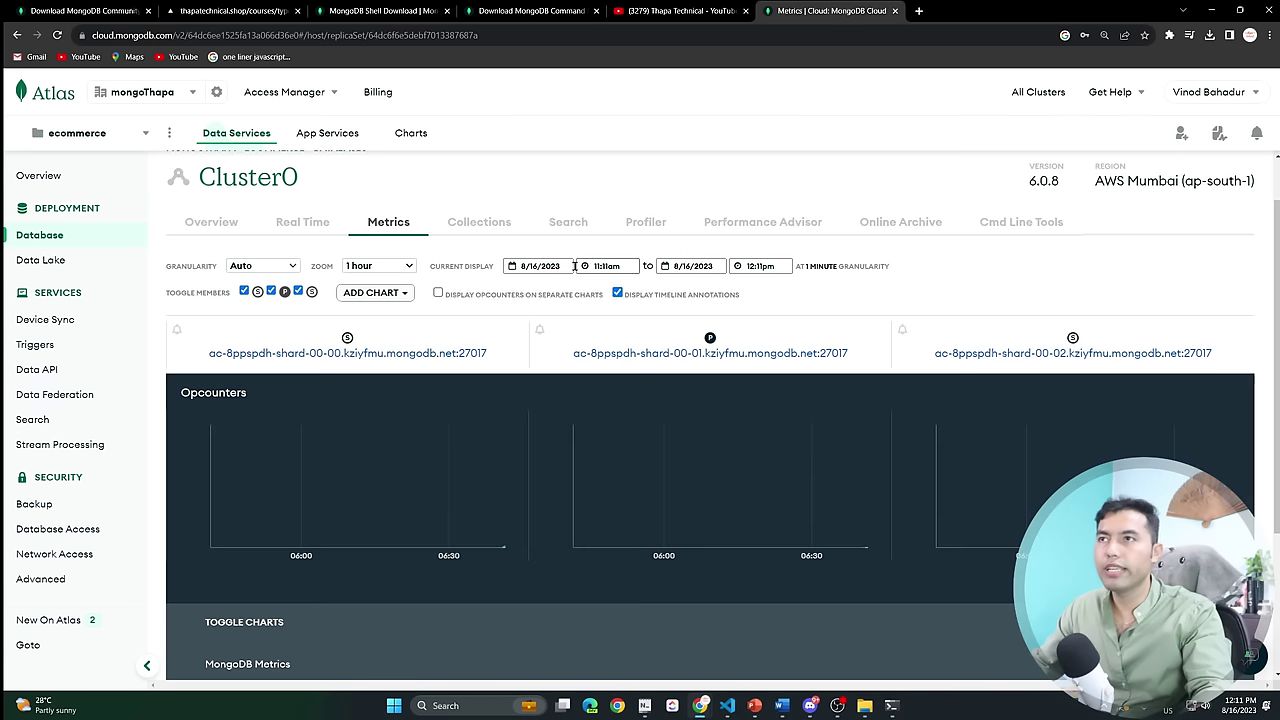
{"action": "left_click", "coordinate": [218, 228]}
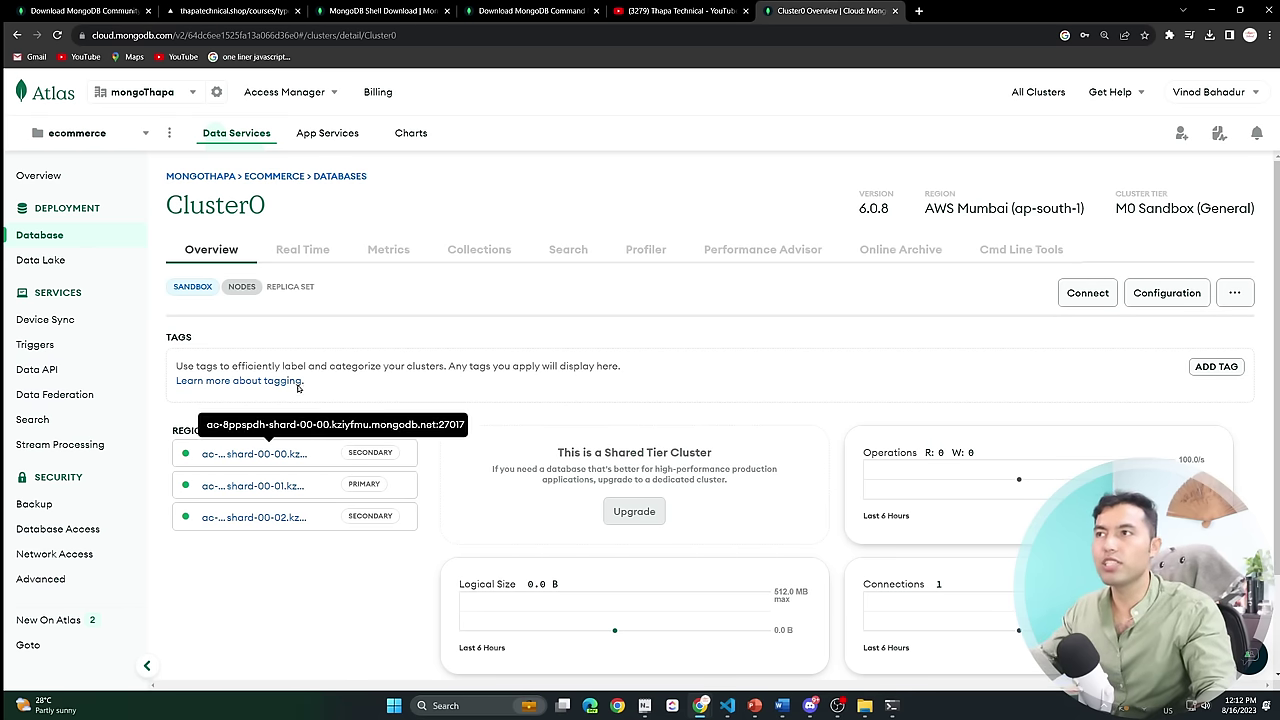
{"action": "left_click", "coordinate": [302, 252]}
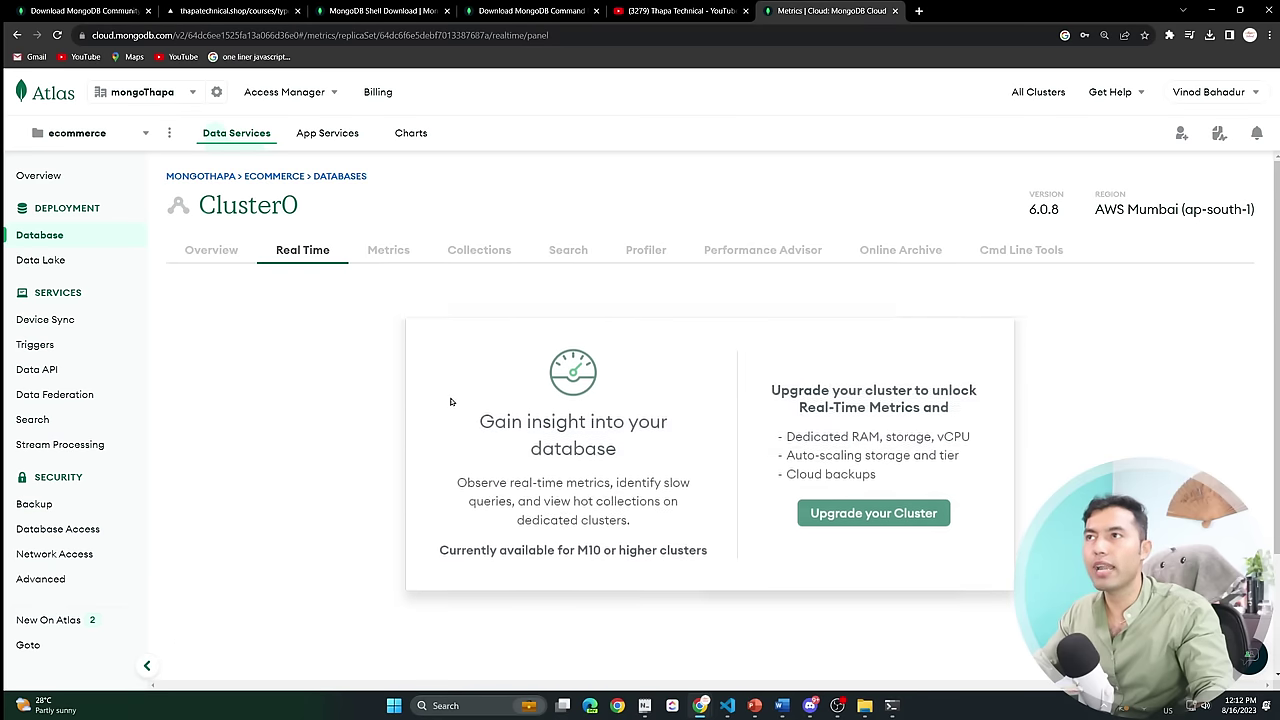
{"action": "left_click", "coordinate": [382, 250]}
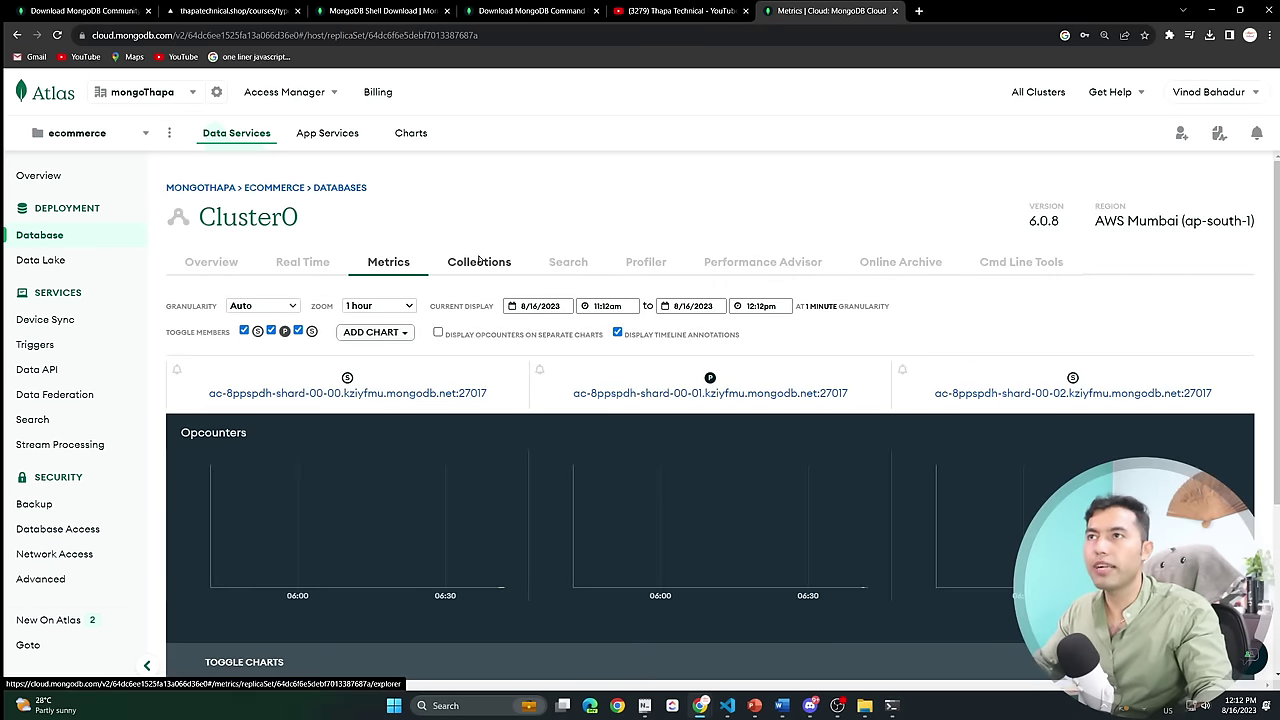
{"action": "left_click", "coordinate": [480, 258]}
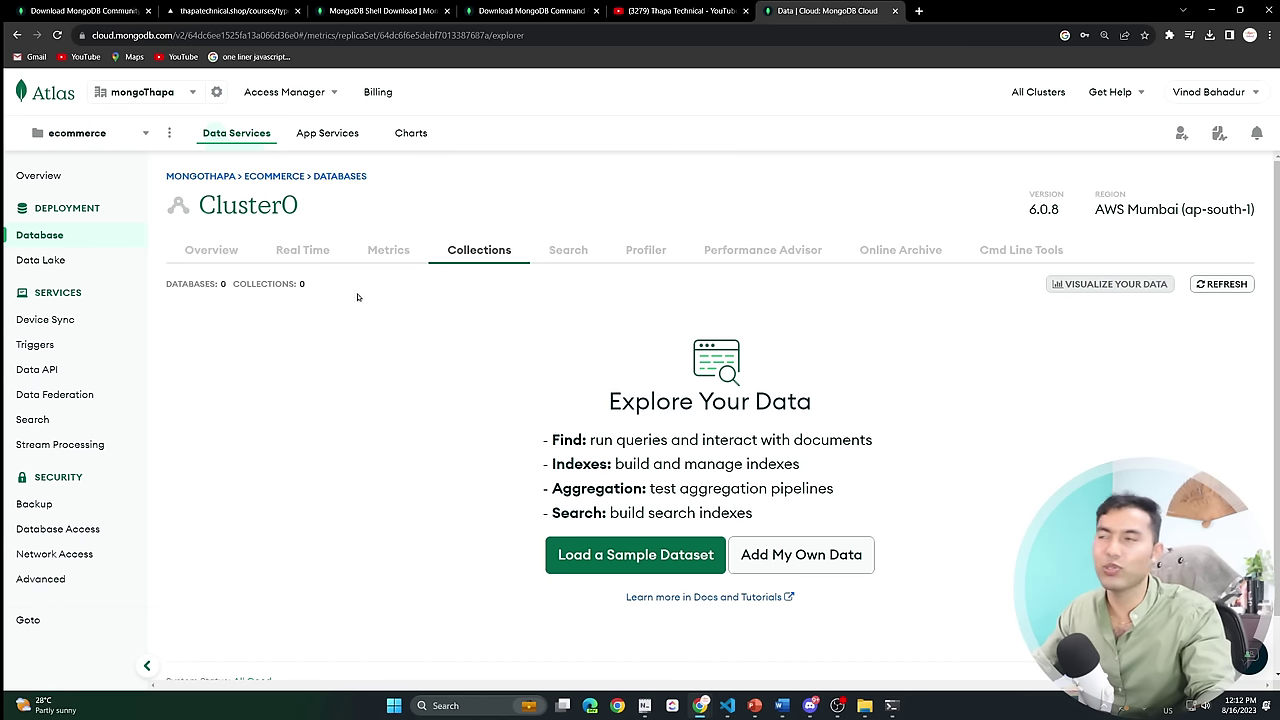
Copy Cluster0's mongosh connection string via Connect > Shell with the shell already installed.
{"action": "left_click", "coordinate": [211, 250]}
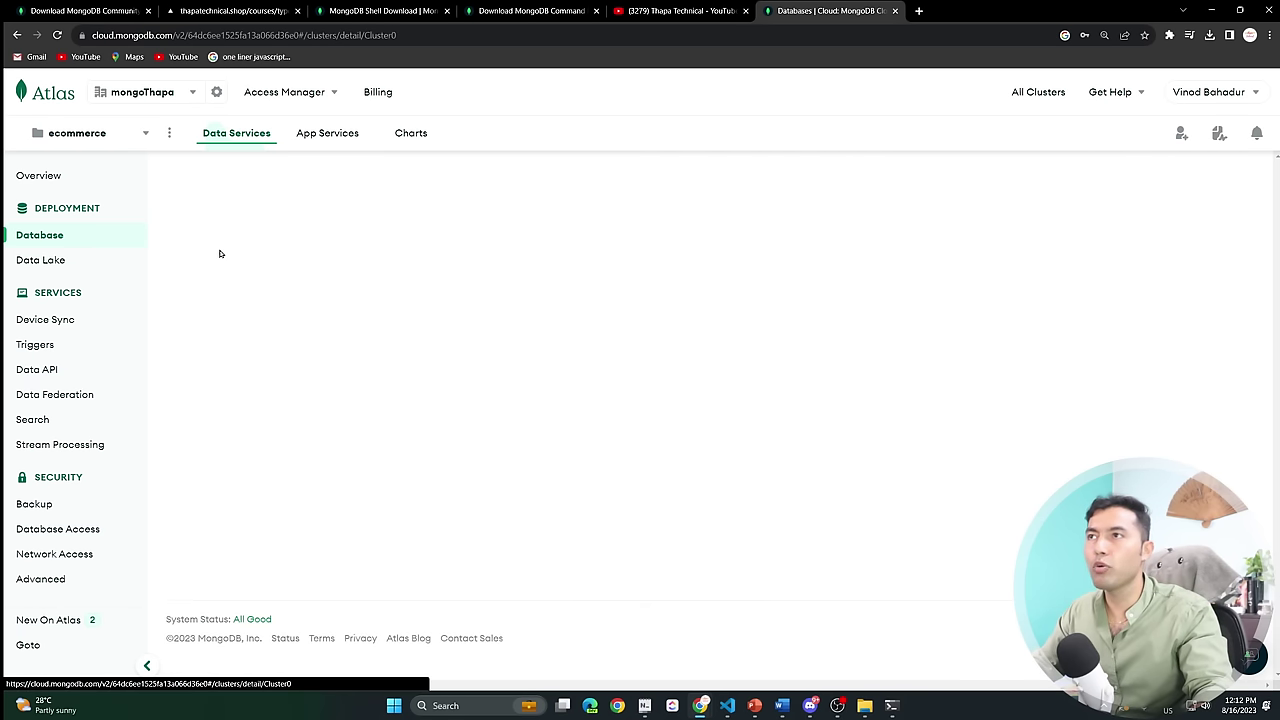
{"action": "left_click", "coordinate": [39, 176]}
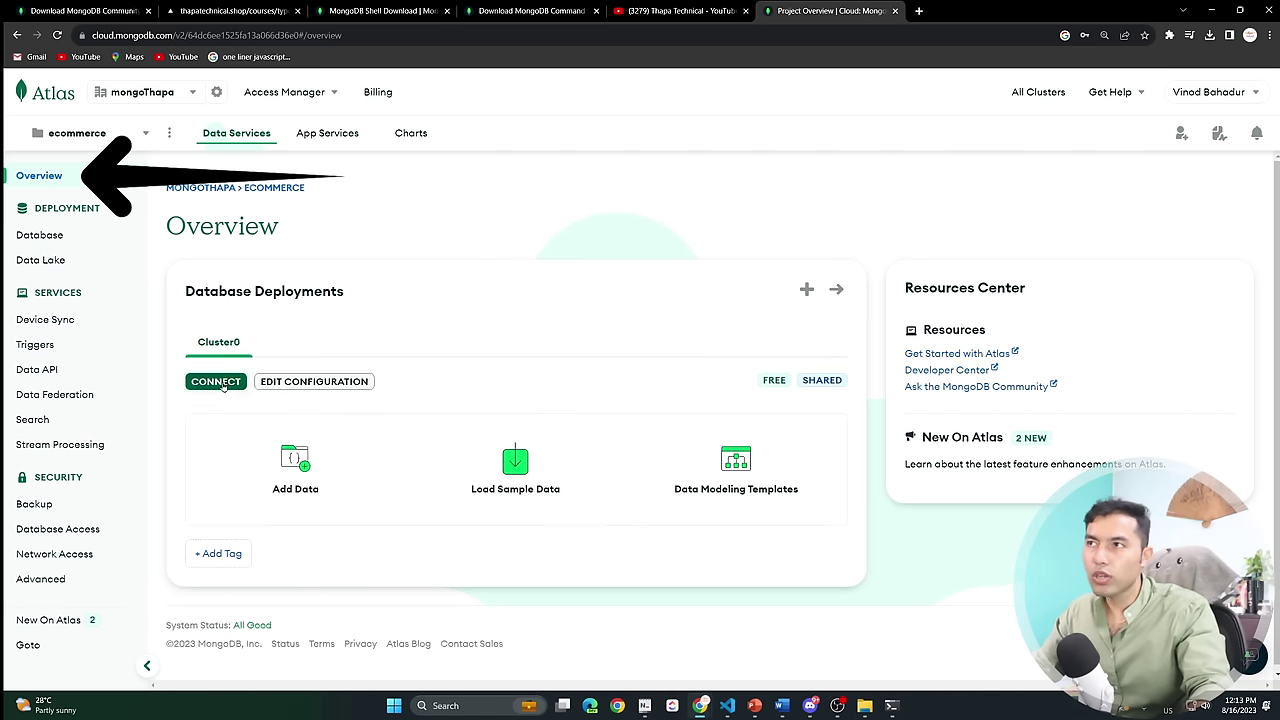
{"action": "left_click", "coordinate": [216, 382]}
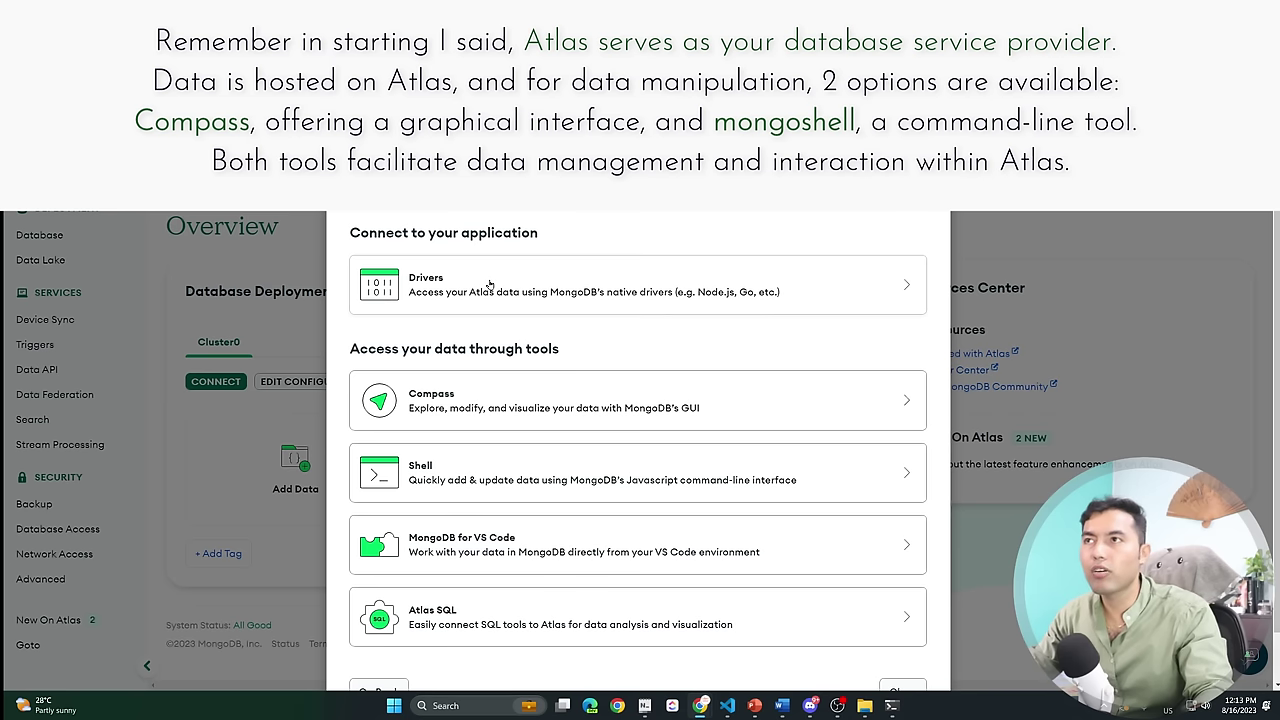
{"action": "left_click", "coordinate": [495, 462]}
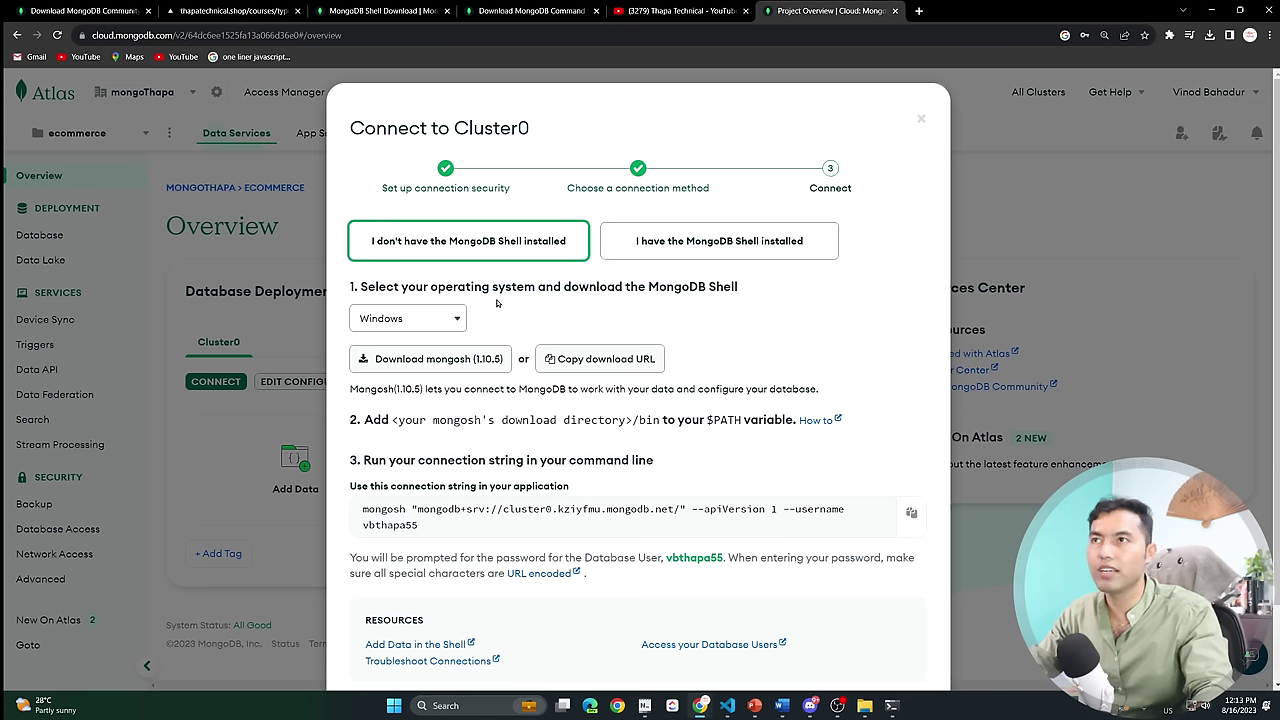
{"action": "left_click", "coordinate": [706, 243]}
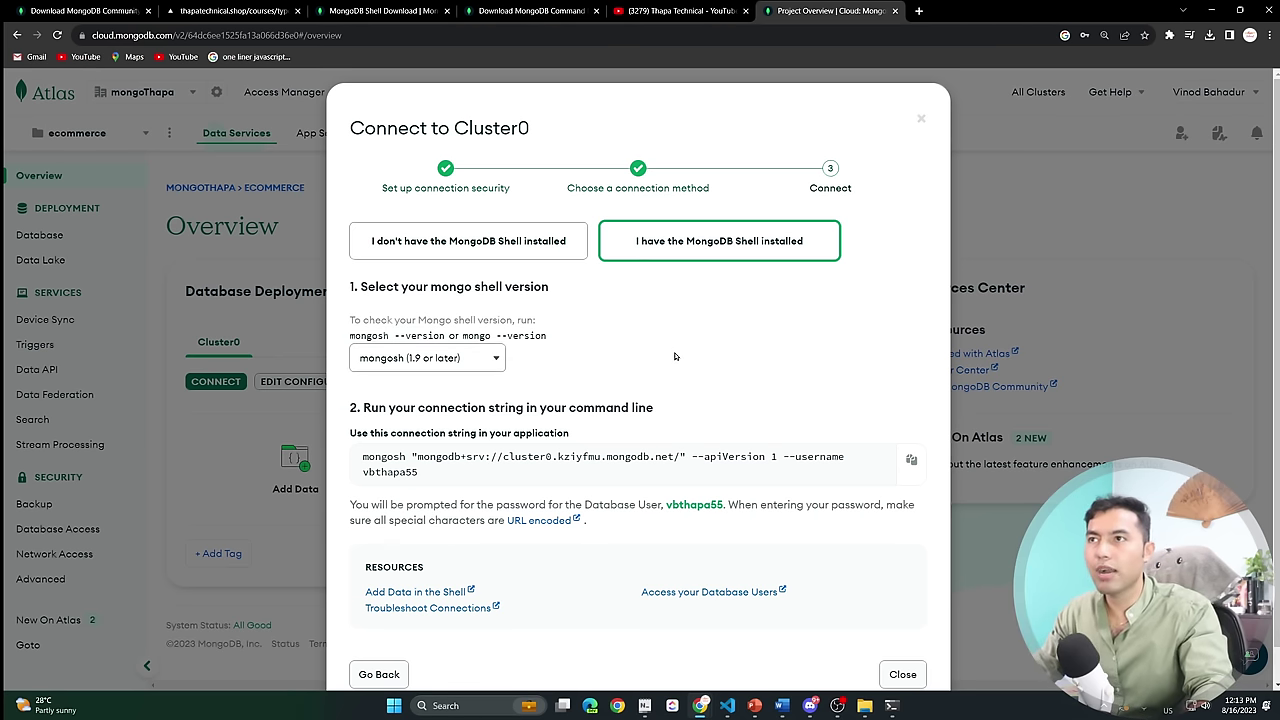
{"action": "scroll", "coordinate": [561, 391], "scroll_direction": "down", "scroll_amount": 1}
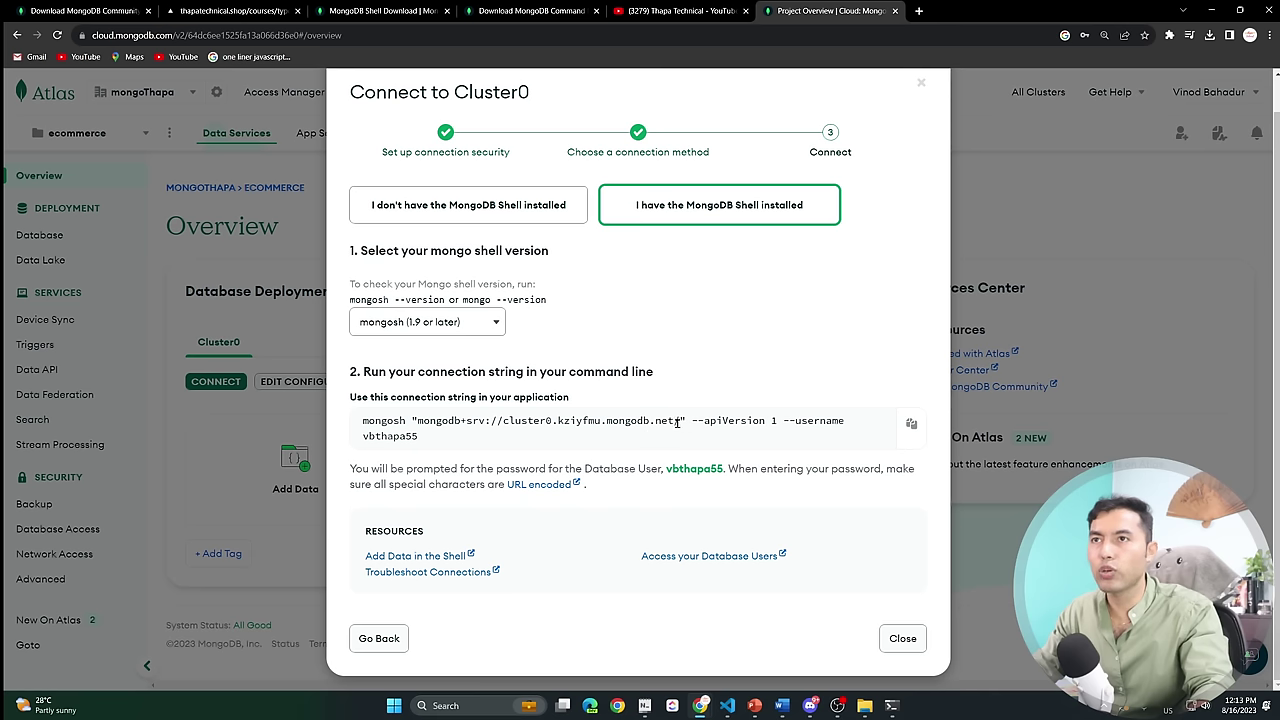
{"action": "left_click", "coordinate": [911, 426]}
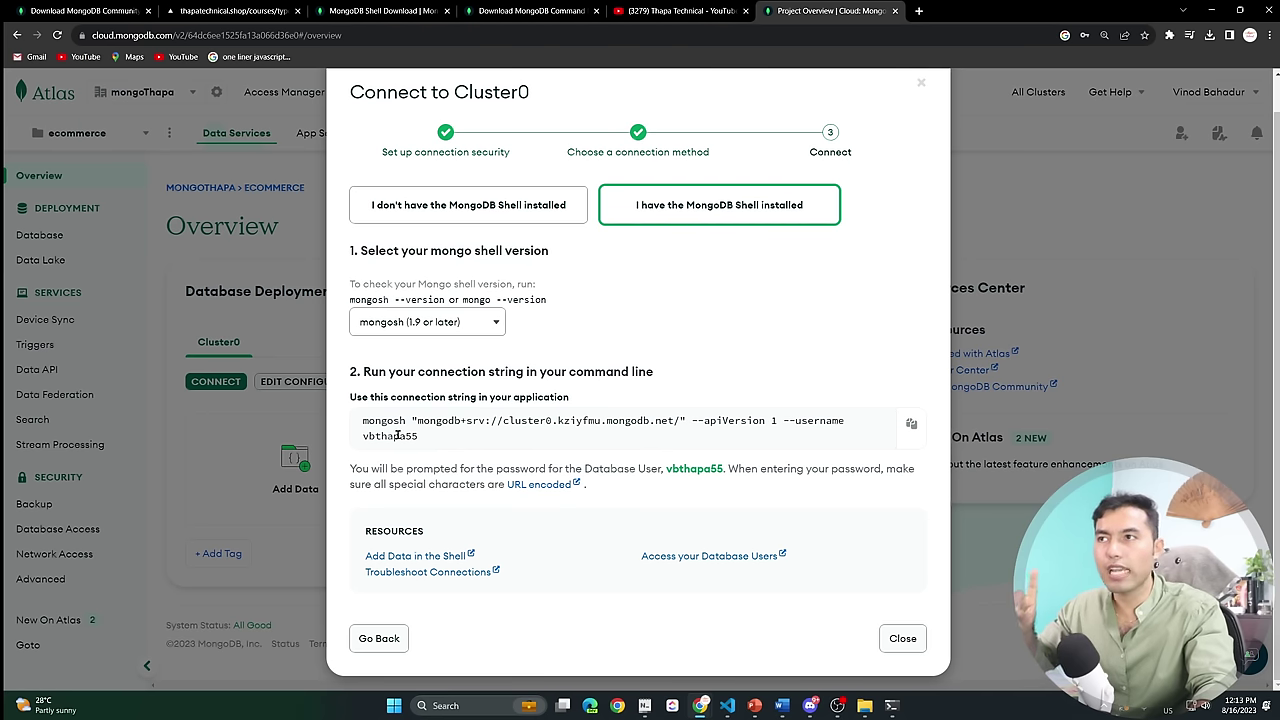
{"action": "left_click_drag", "start_coordinate": [420, 439], "coordinate": [365, 438]}
{"action": "left_click", "coordinate": [443, 438]}
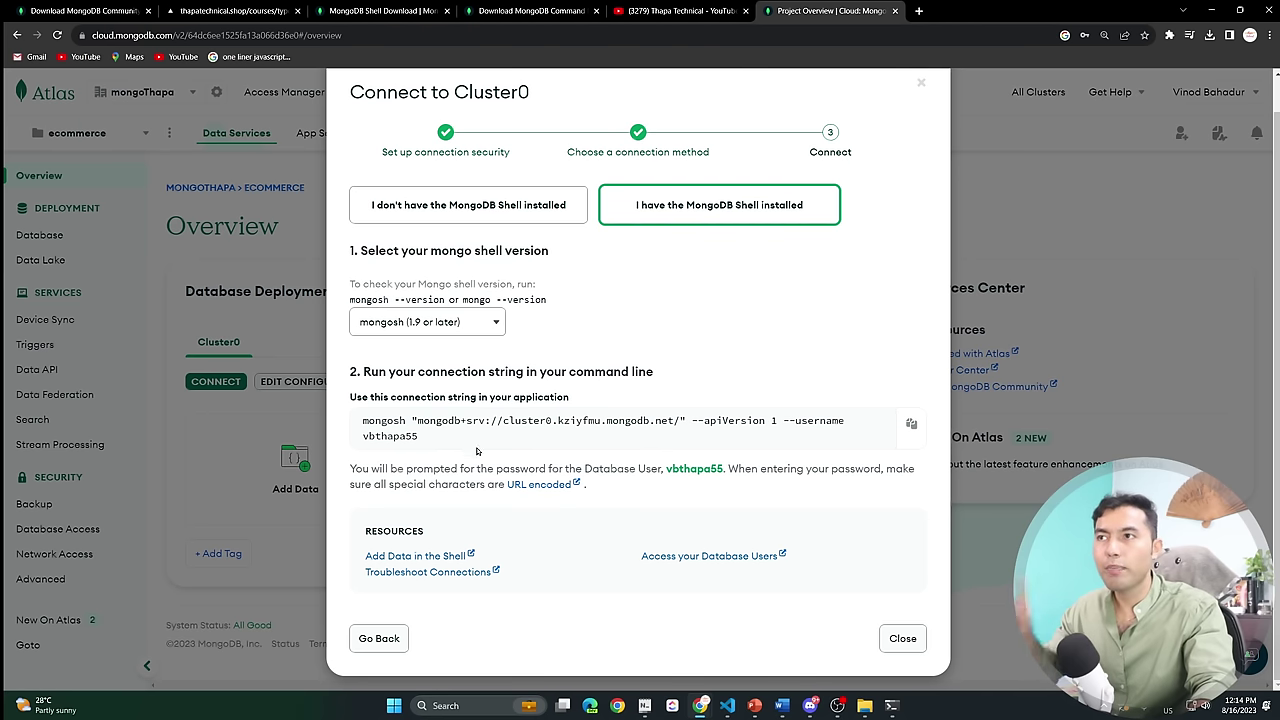
Launch Command Prompt from Windows search with 'cmd'.
{"action": "key", "text": "super"}
{"action": "type", "text": "cmd"}
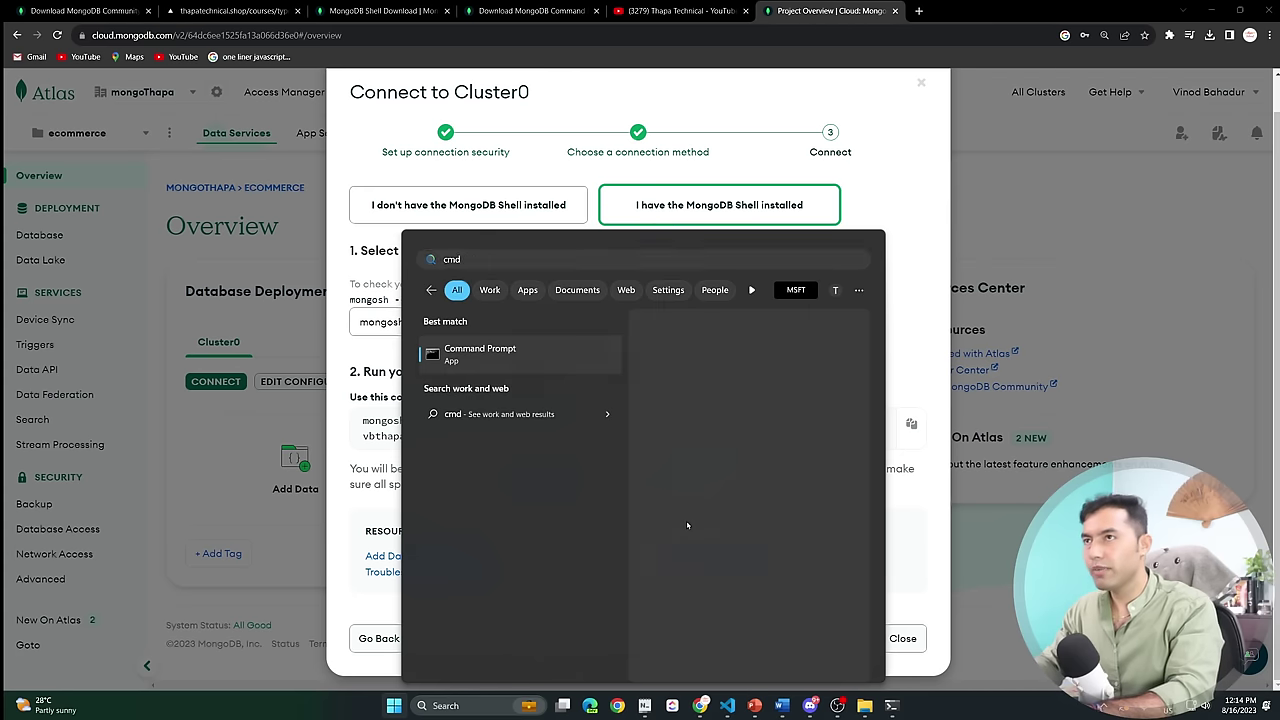
{"action": "key", "text": "Return"}
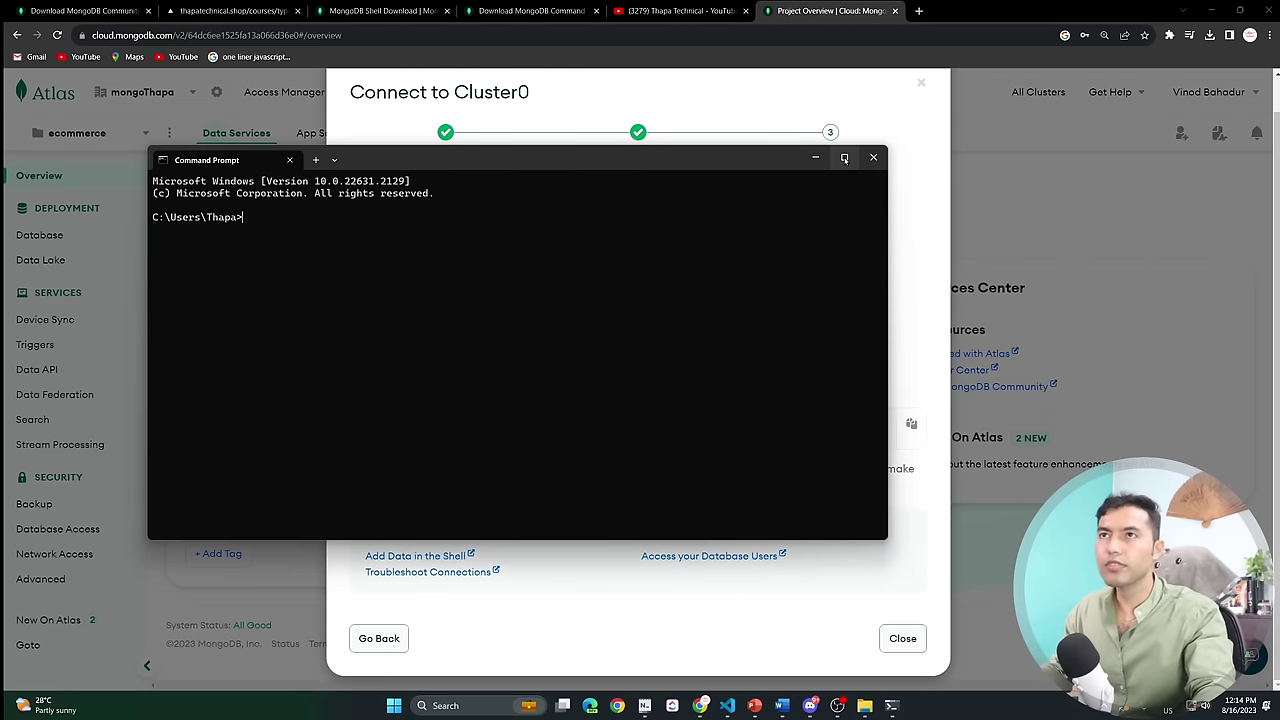
Clear the Command Prompt and run the pasted mongosh connection command for Cluster0.
{"action": "left_click", "coordinate": [847, 161]}
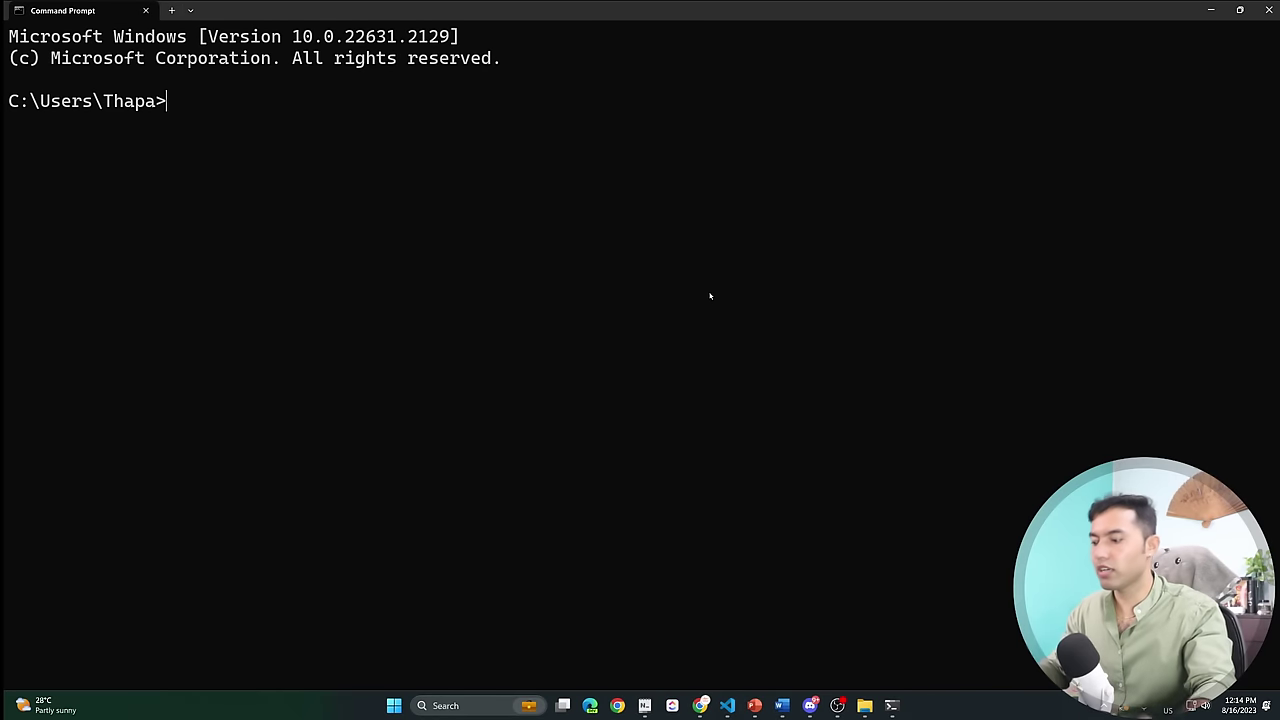
{"action": "type", "text": "cls"}
{"action": "key", "text": "Return"}
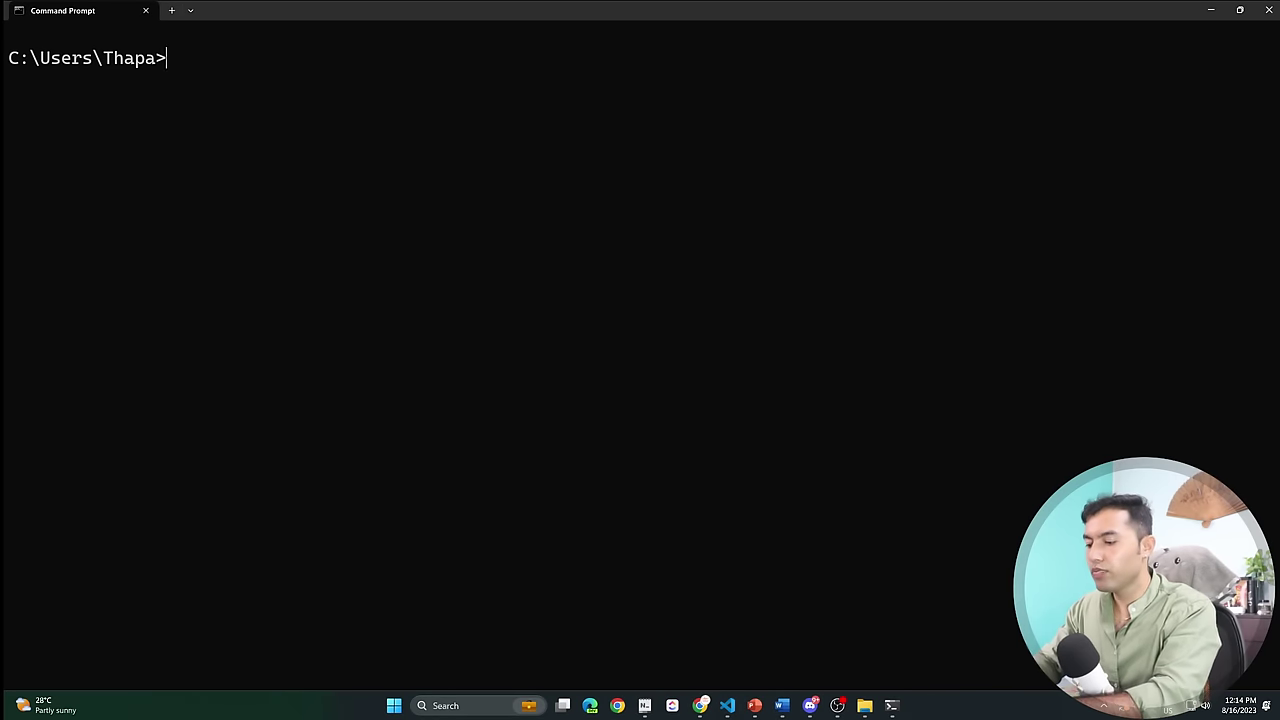
{"action": "type", "text": "m"}
{"action": "key", "text": "BackSpace"}
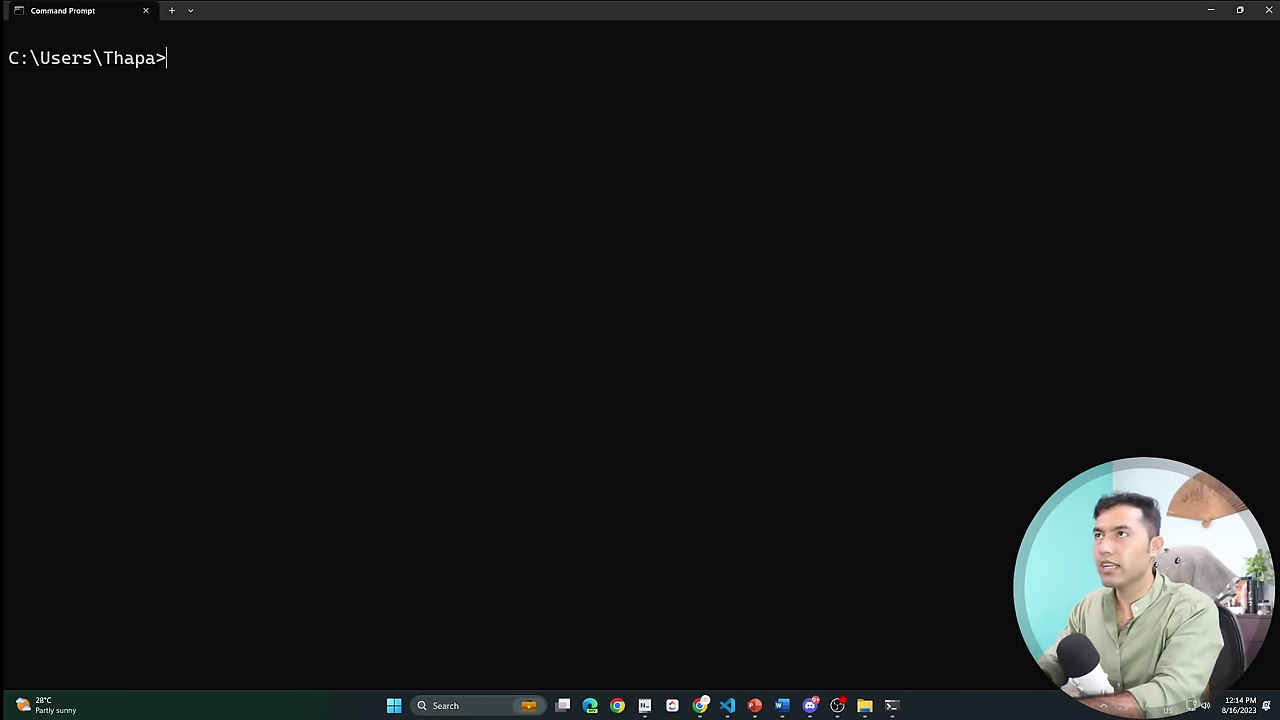
{"action": "key", "text": "ctrl+v"}
{"action": "key", "text": "Return"}
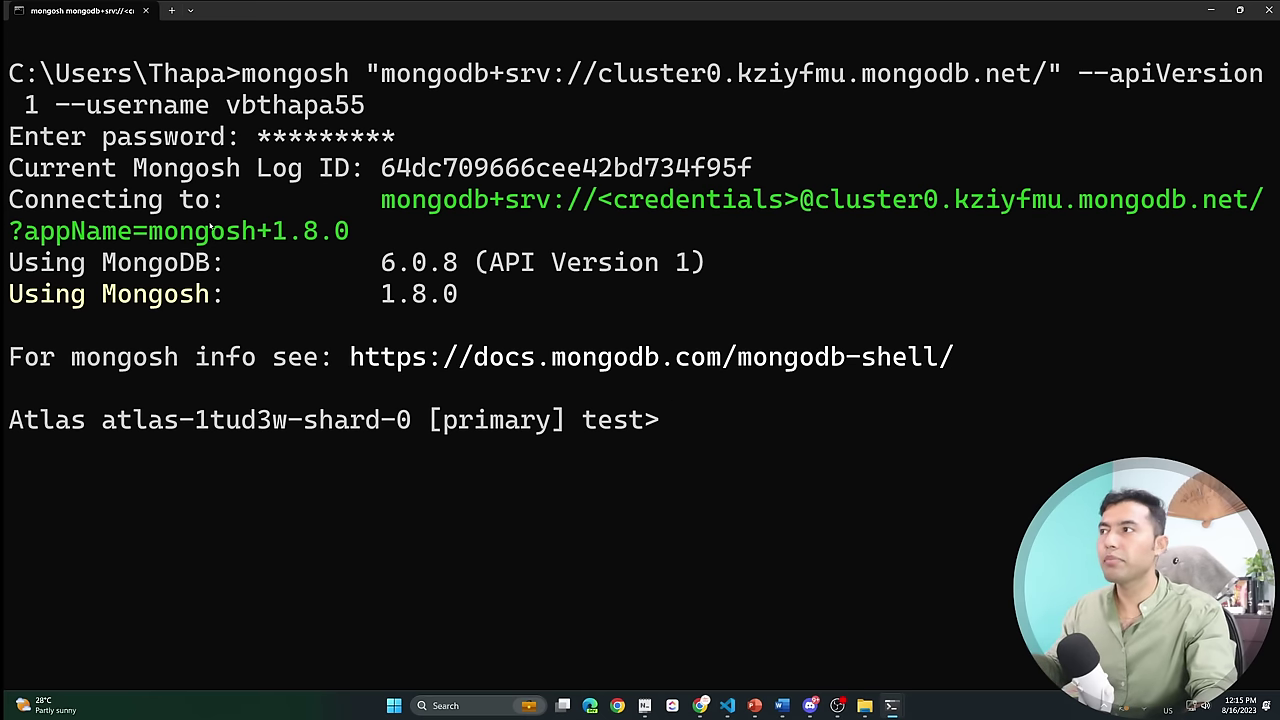
Run show dbs to list the admin and local databases.
{"action": "type", "text": "show dbs"}
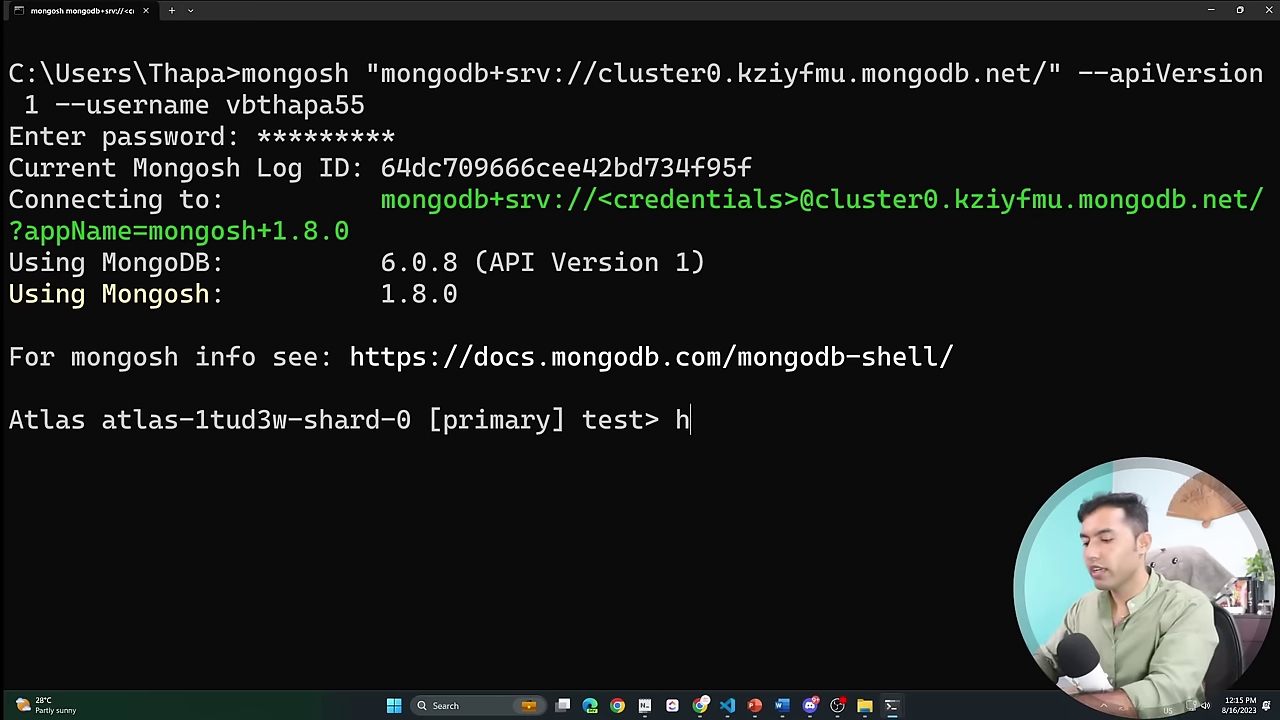
{"action": "key", "text": "Return"}
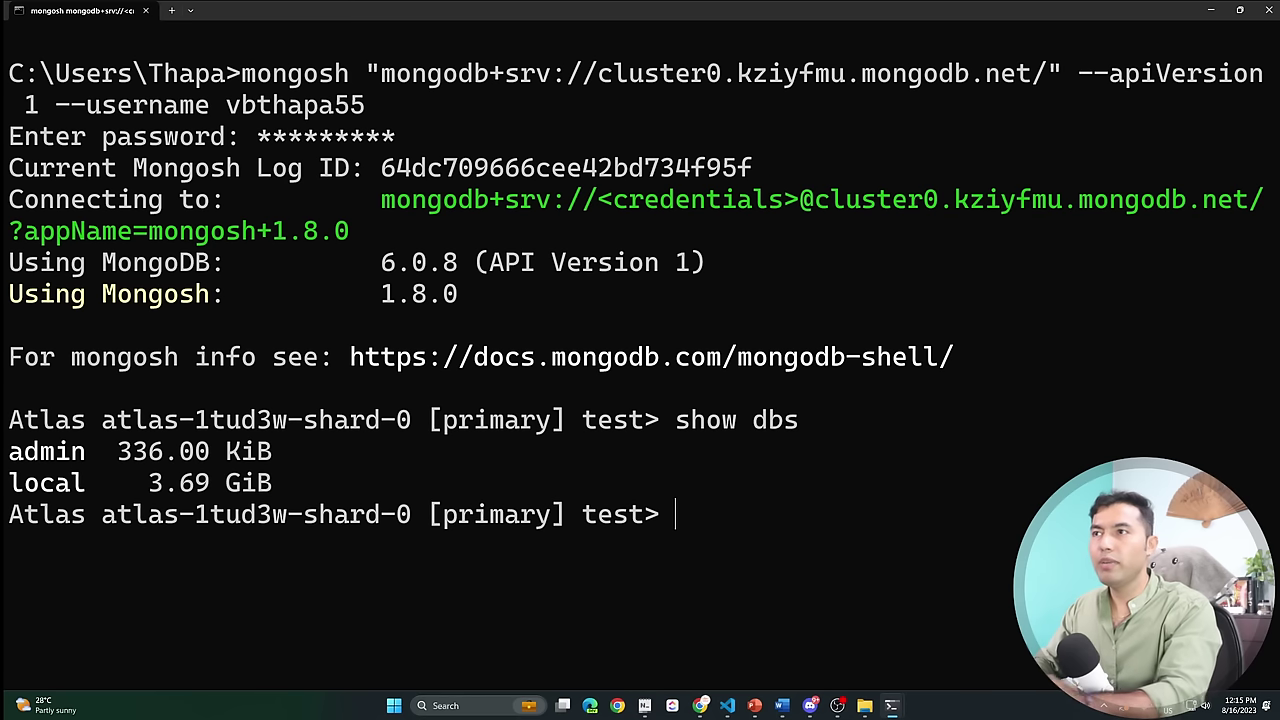
{"action": "left_click_drag", "start_coordinate": [302, 483], "coordinate": [20, 455]}
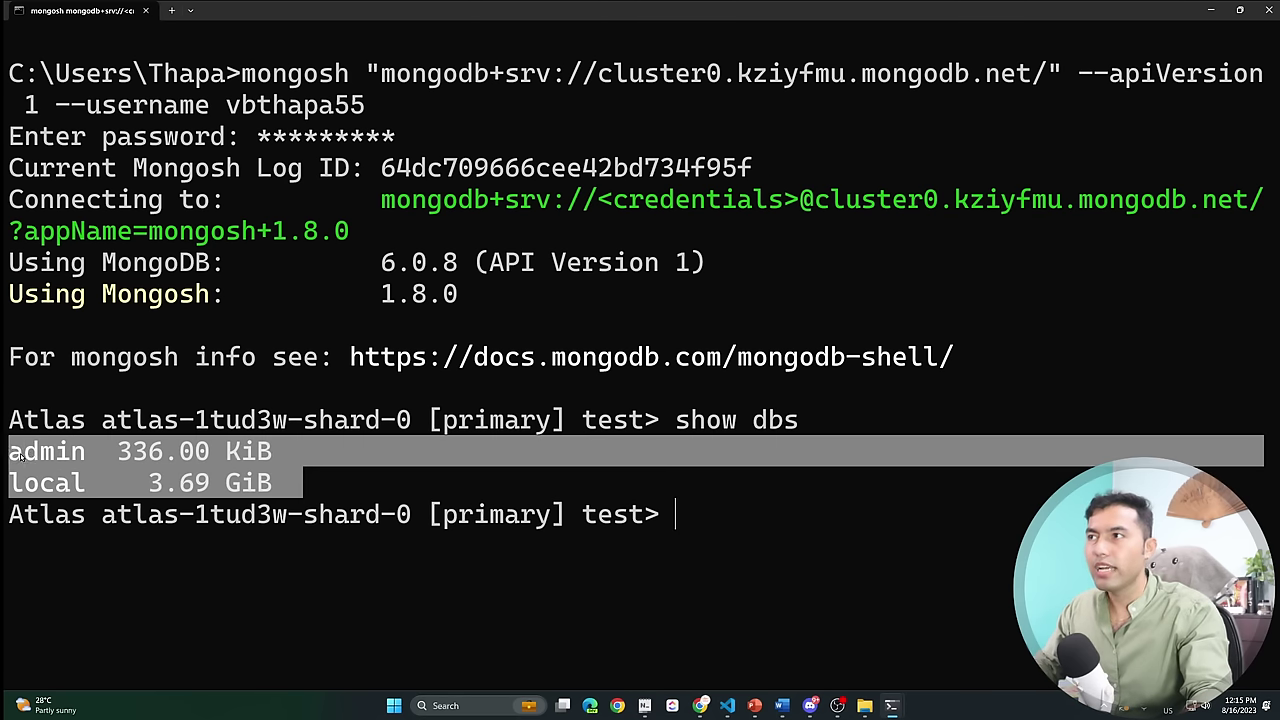
{"action": "left_click", "coordinate": [313, 476]}
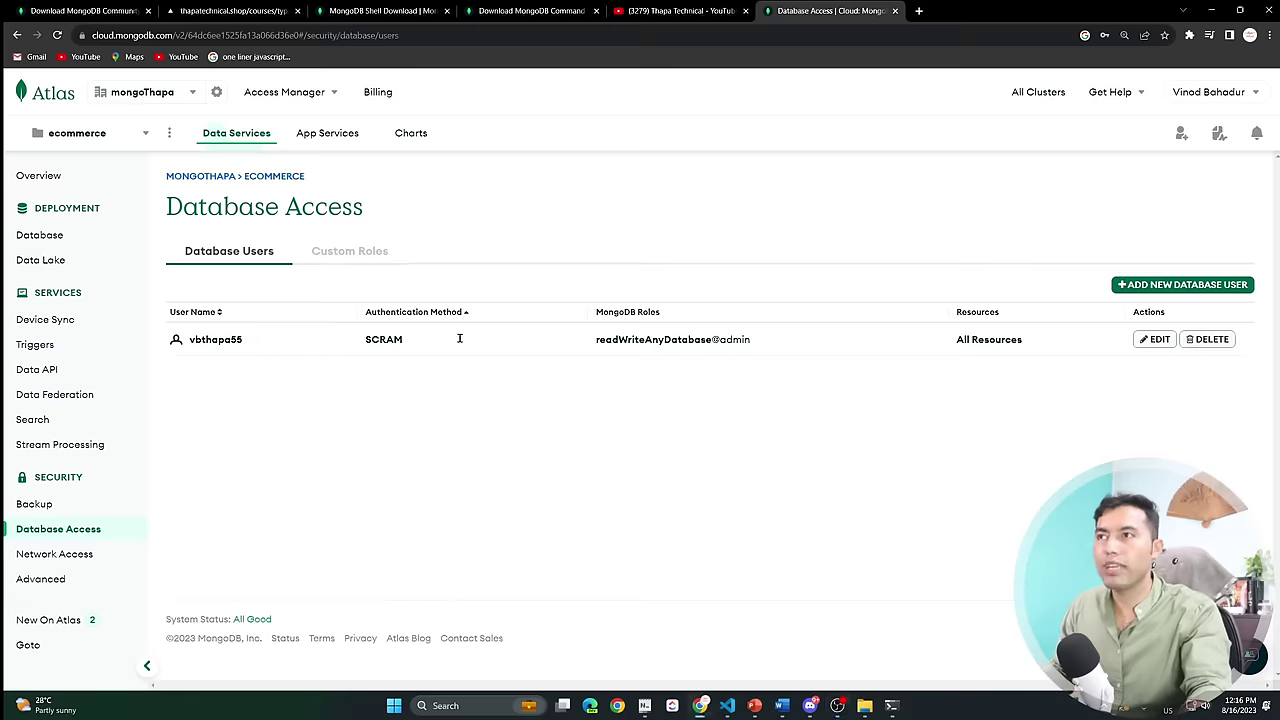
Return to Database and browse Cluster0's collections, still showing 0 databases and 0 collections.
{"action": "left_click", "coordinate": [56, 239]}
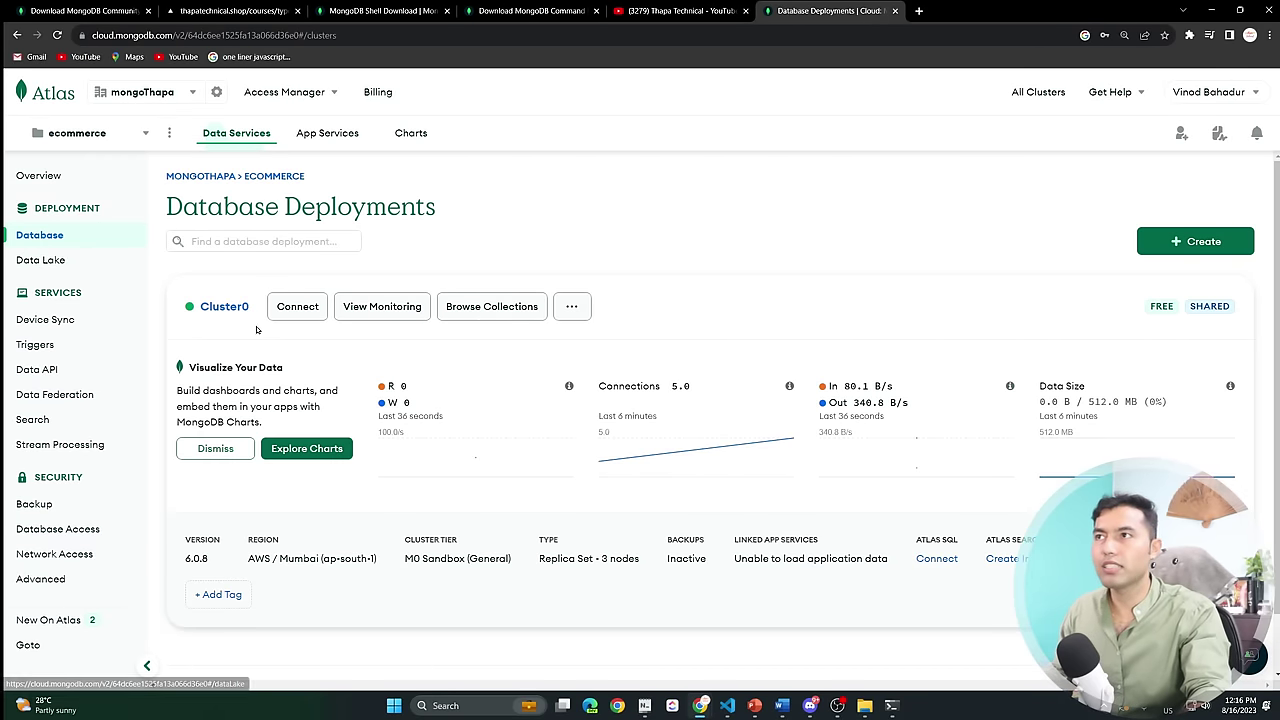
{"action": "left_click", "coordinate": [508, 312]}
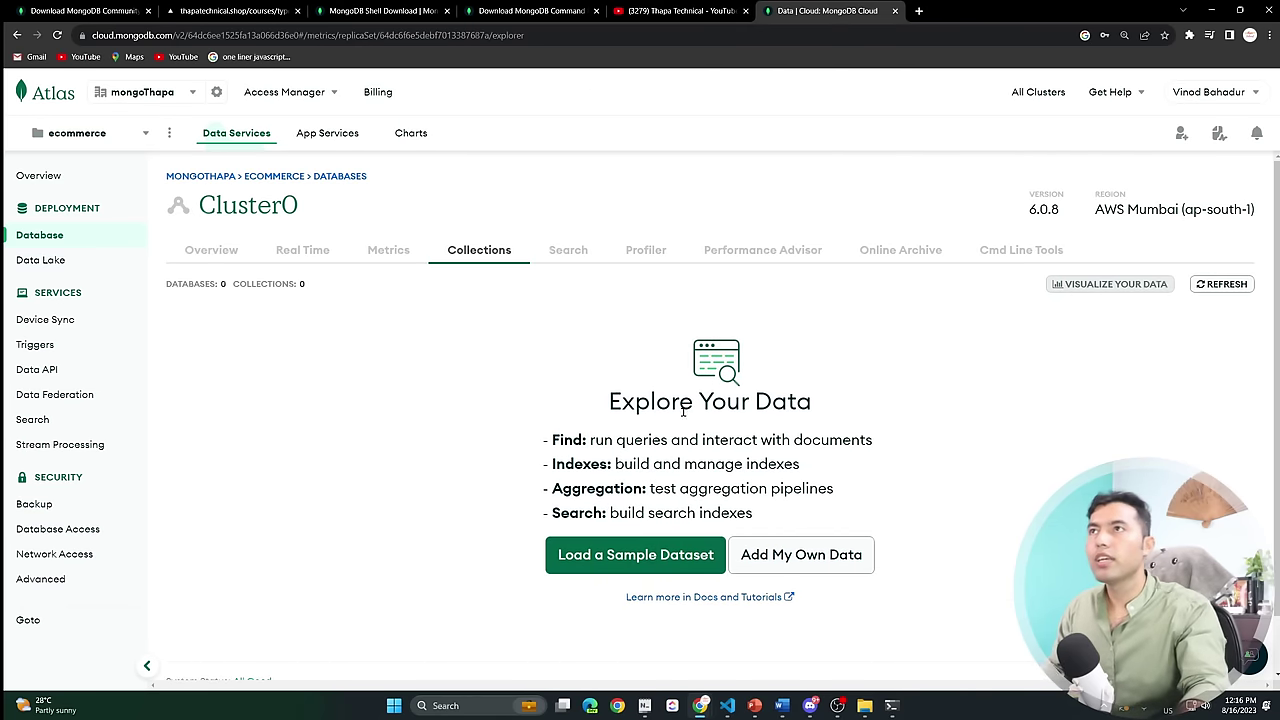
In a new tab, search Google for 'mongodb compass download' and open the Compass download page.
{"action": "left_click", "coordinate": [918, 10]}
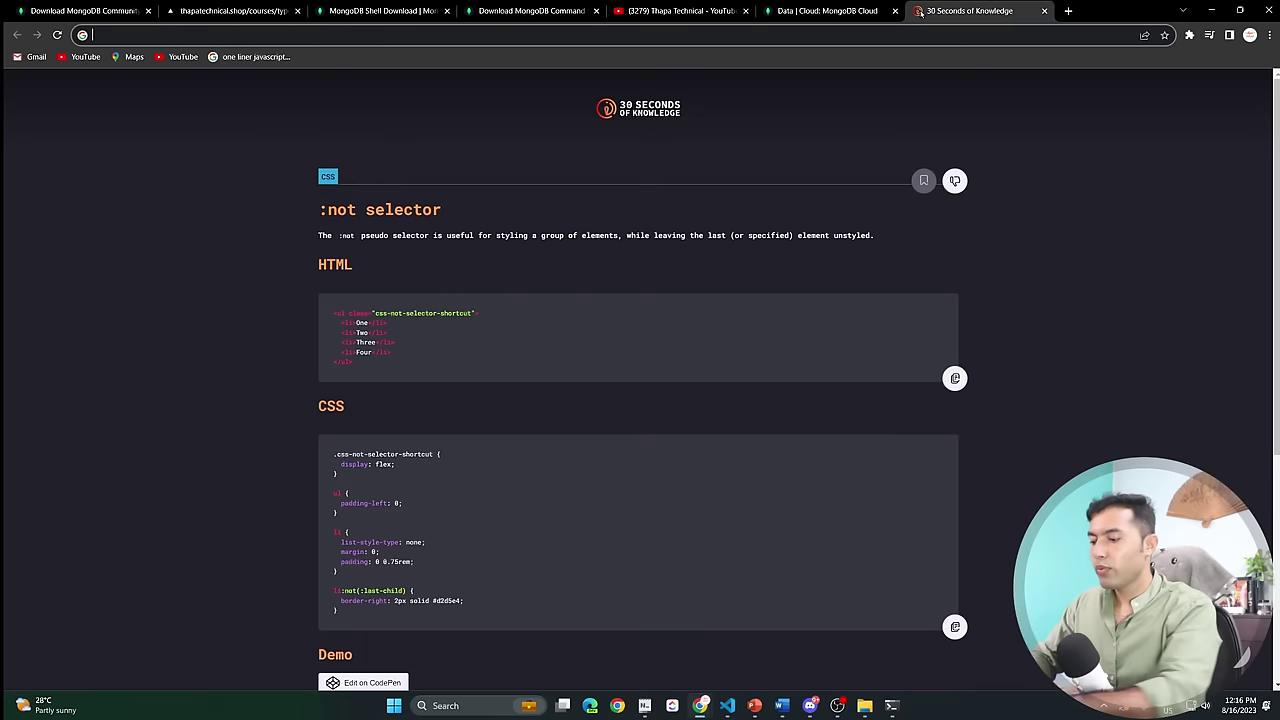
{"action": "type", "text": "a"}
{"action": "key", "text": "BackSpace"}
{"action": "type", "text": "comp"}
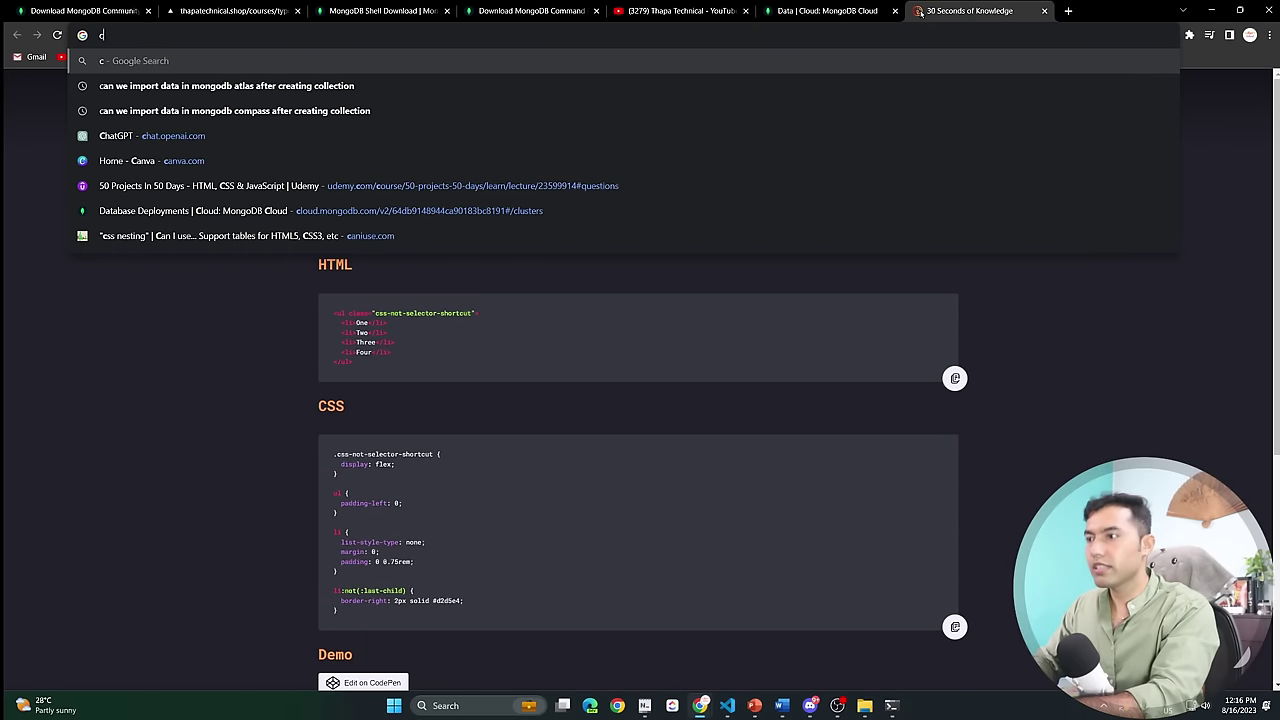
{"action": "type", "text": "ass"}
{"action": "key", "text": "Return"}
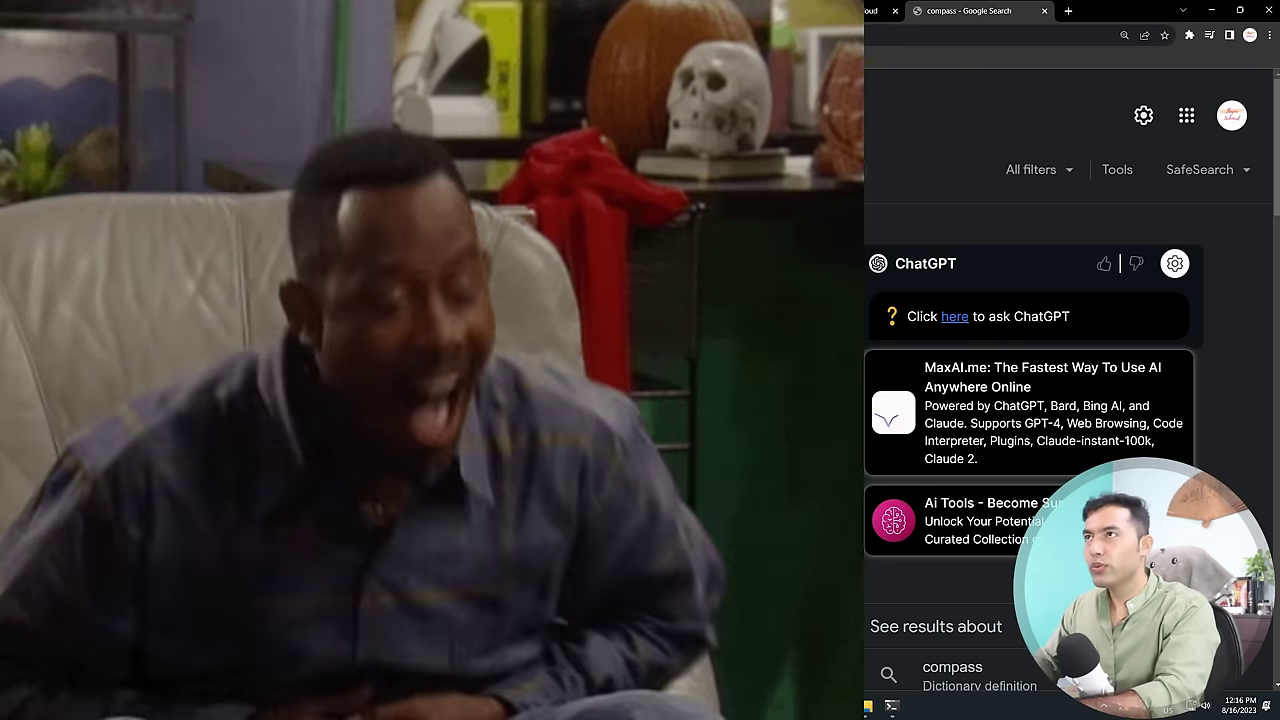
{"action": "type", "text": "mongo compass"}
{"action": "key", "text": "Down"}
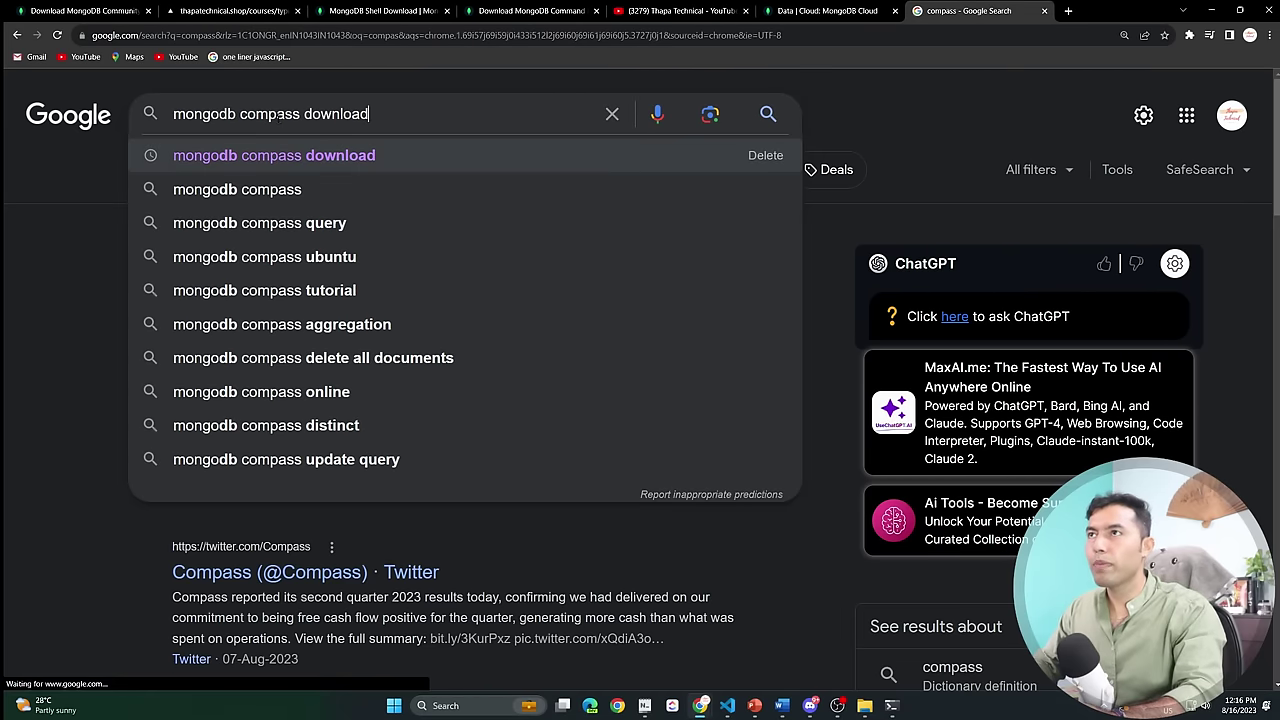
{"action": "key", "text": "Return"}
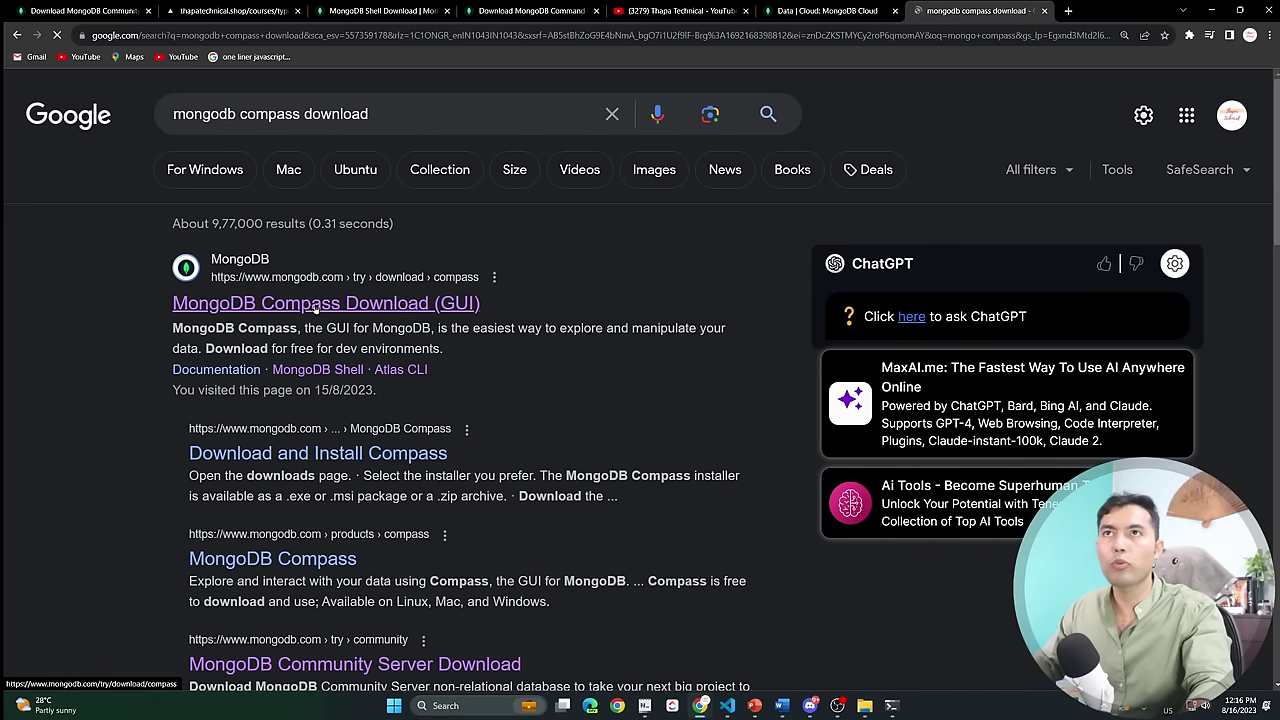
{"action": "left_click", "coordinate": [316, 305]}
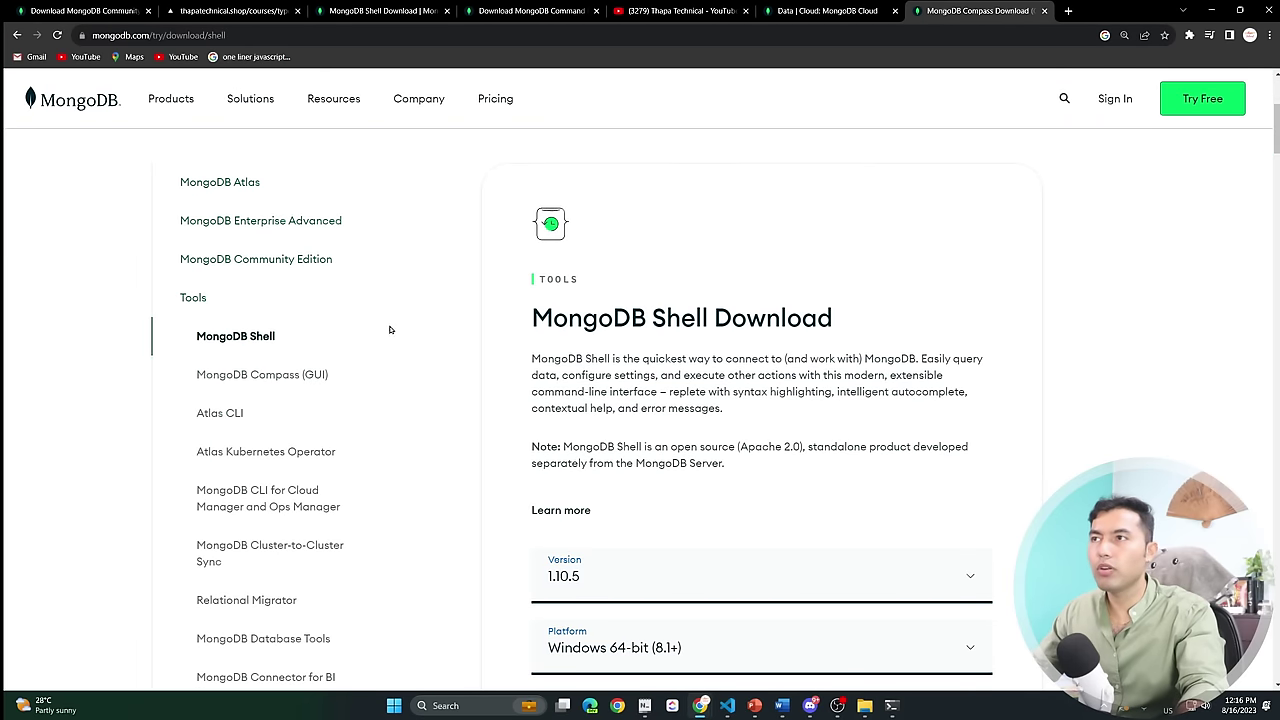
Set the platform to Windows 64-bit (MSI) and download the Compass 1.39.1 installer.
{"action": "left_click", "coordinate": [272, 373]}
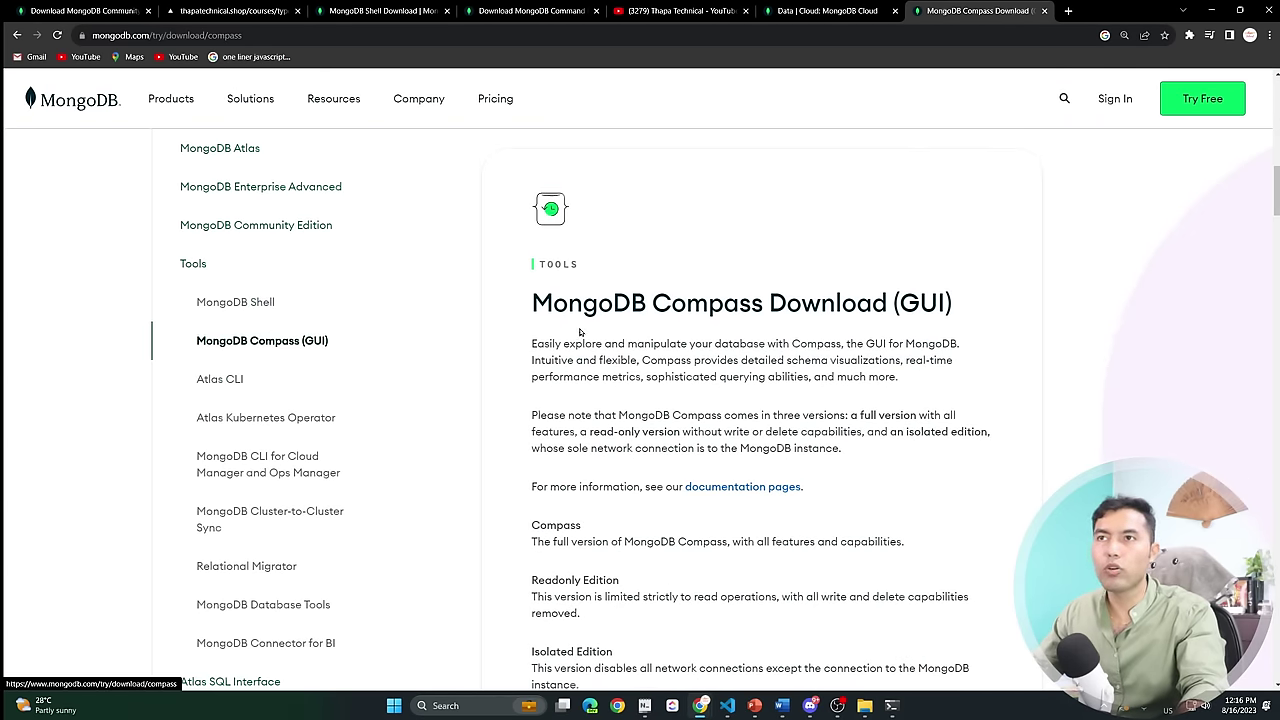
{"action": "scroll", "coordinate": [796, 365], "scroll_direction": "down", "scroll_amount": 4}
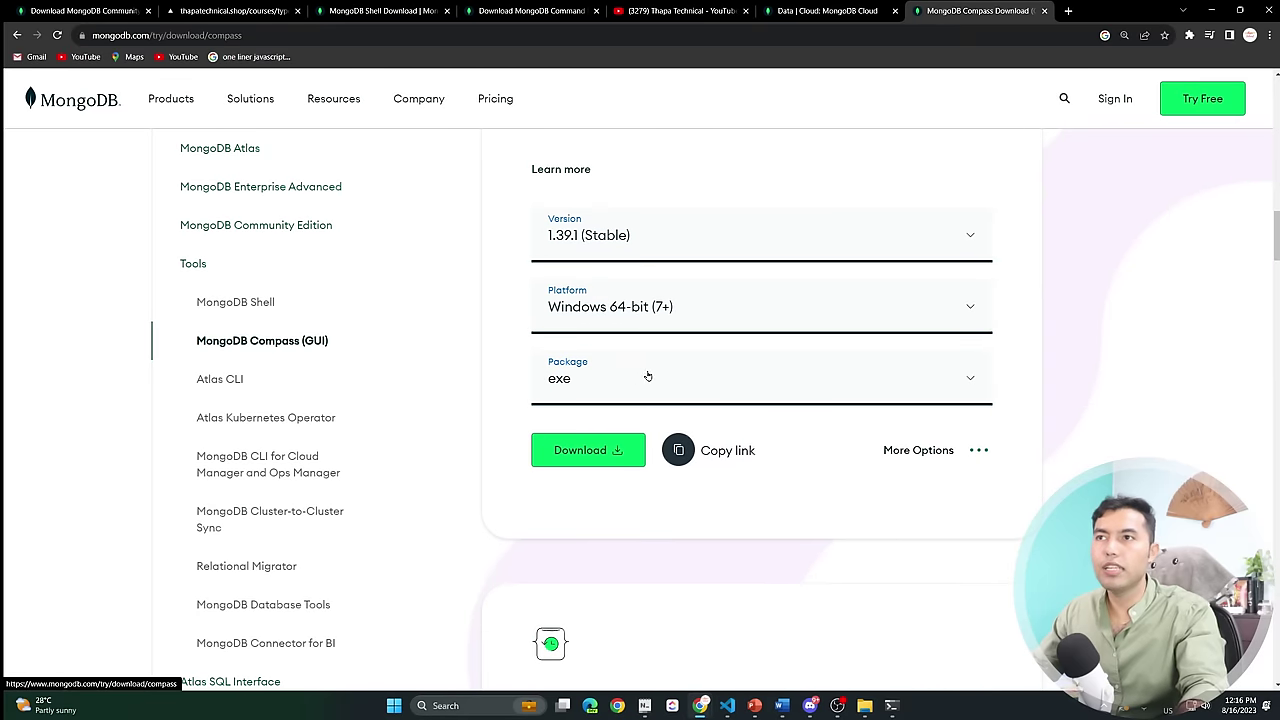
{"action": "left_click", "coordinate": [650, 375]}
{"action": "left_click", "coordinate": [657, 374]}
{"action": "left_click", "coordinate": [675, 308]}
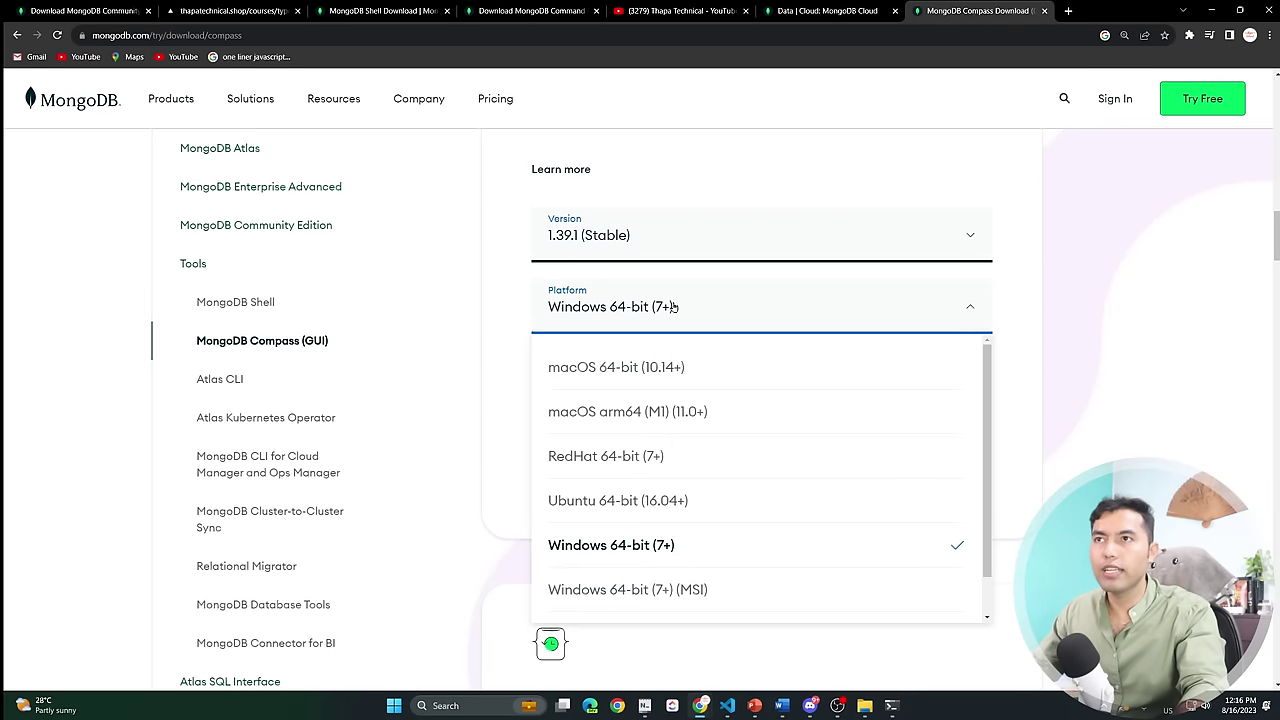
{"action": "scroll", "coordinate": [700, 431], "scroll_direction": "down", "scroll_amount": 1}
{"action": "left_click", "coordinate": [698, 540]}
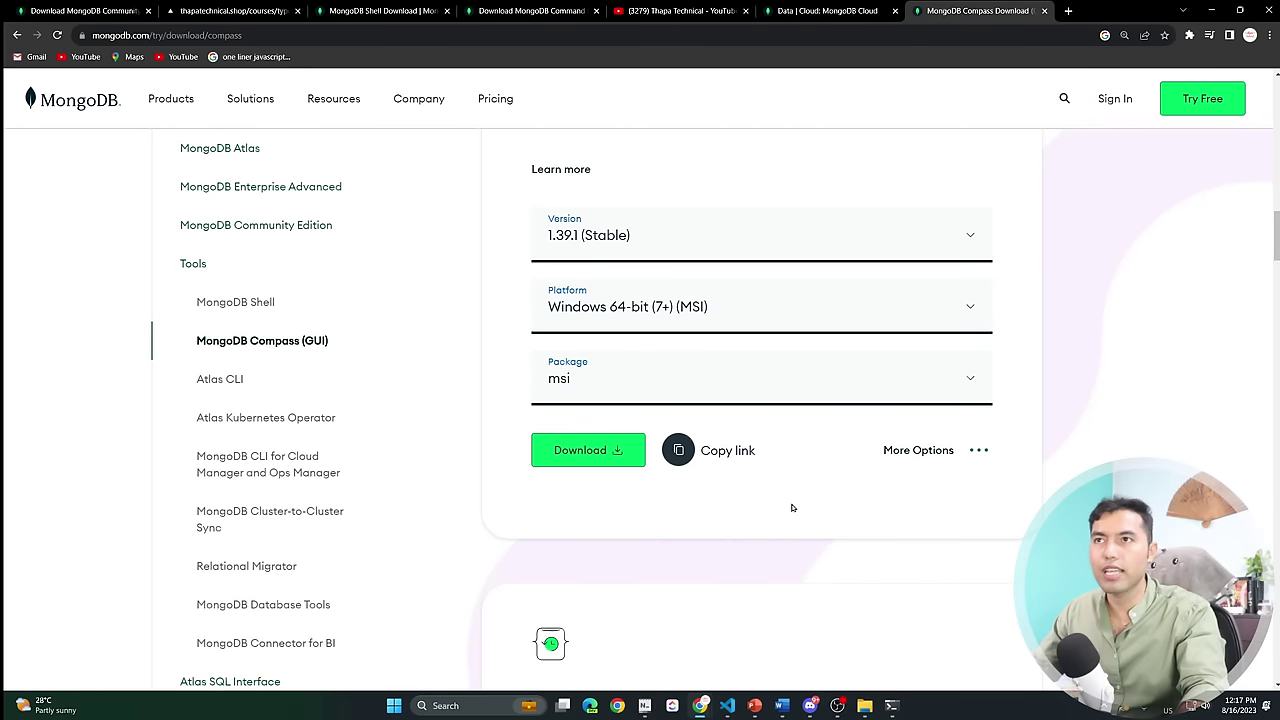
{"action": "scroll", "coordinate": [792, 505], "scroll_direction": "up", "scroll_amount": 1}
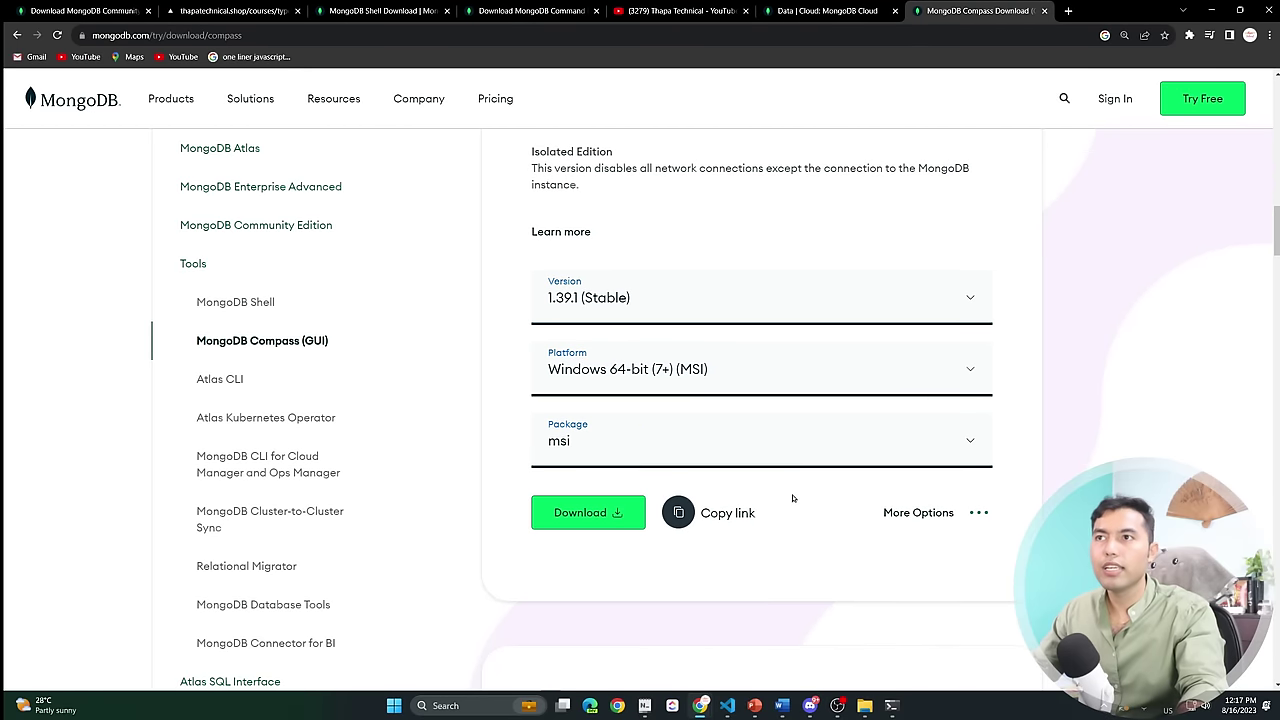
{"action": "left_click", "coordinate": [603, 520]}
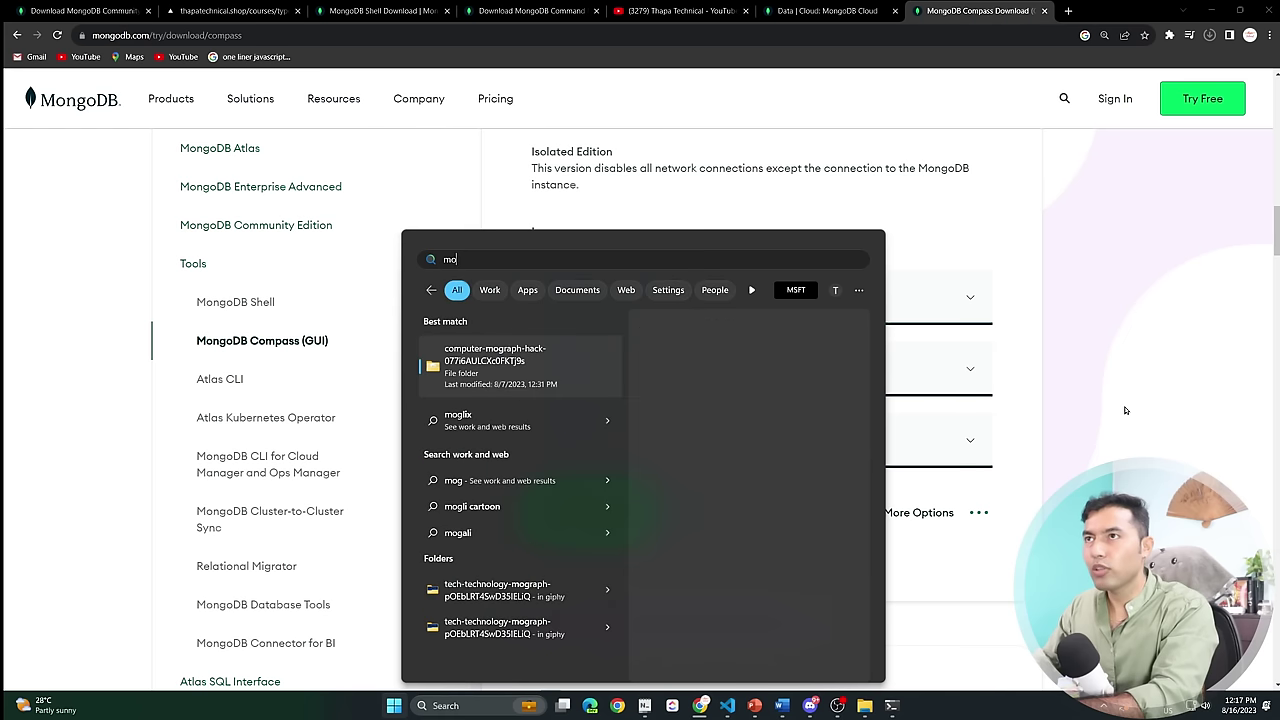
Launch MongoDB Compass, maximize its window and zoom the interface in.
{"action": "type", "text": "ngo"}
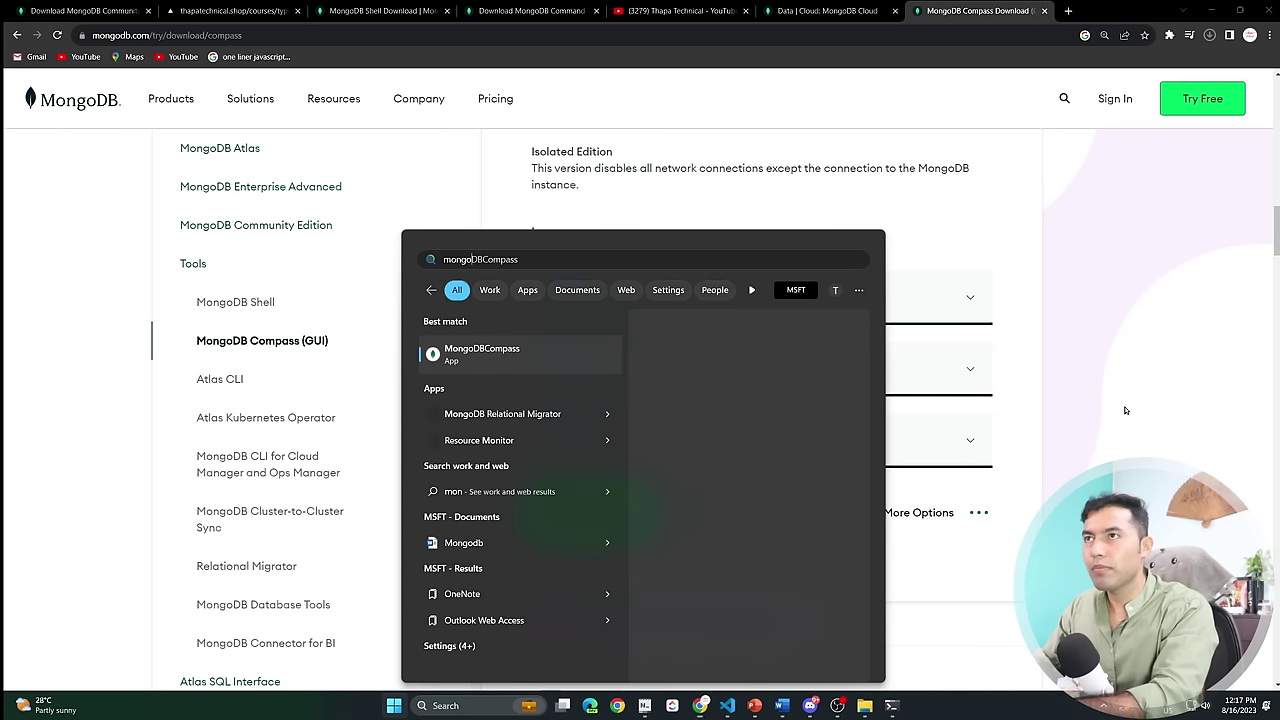
{"action": "left_click", "coordinate": [1125, 410]}
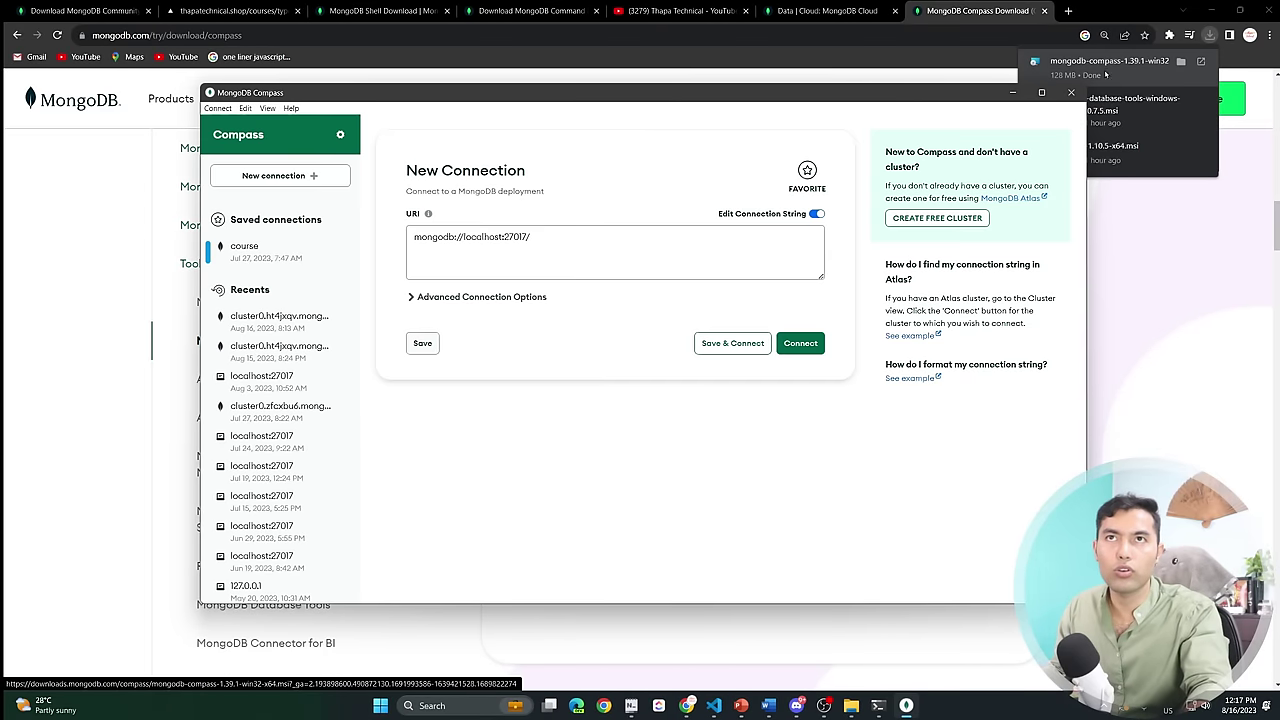
{"action": "left_click", "coordinate": [1041, 92]}
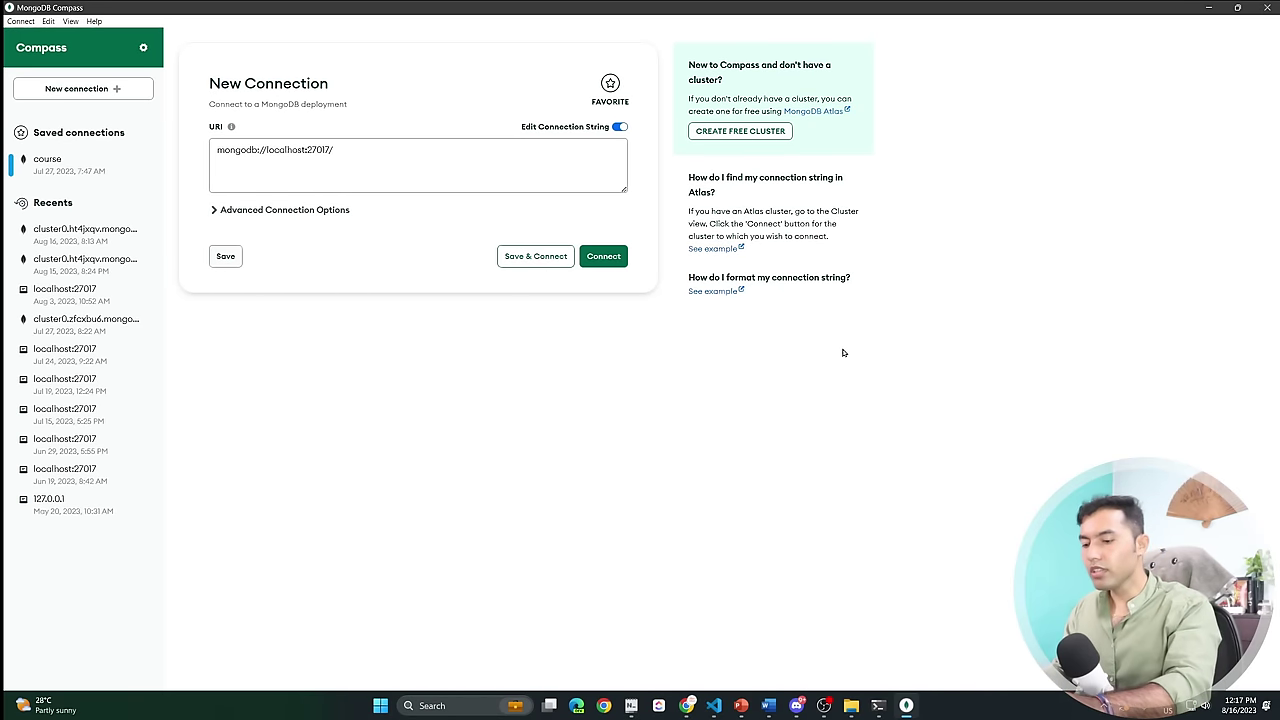
{"action": "key", "text": "ctrl+equal"}
{"action": "key", "text": "ctrl+equal"}
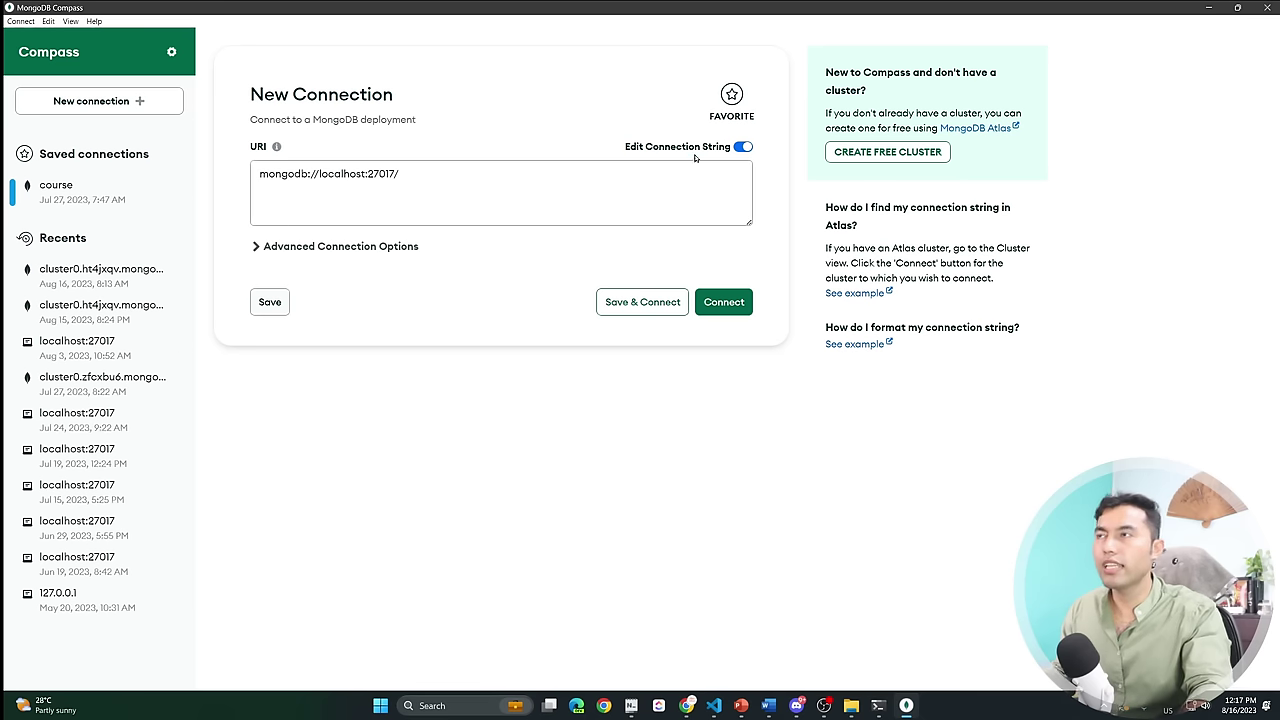
Delete the old localhost connection string and minimize Compass.
{"action": "left_click_drag", "start_coordinate": [408, 172], "coordinate": [248, 175]}
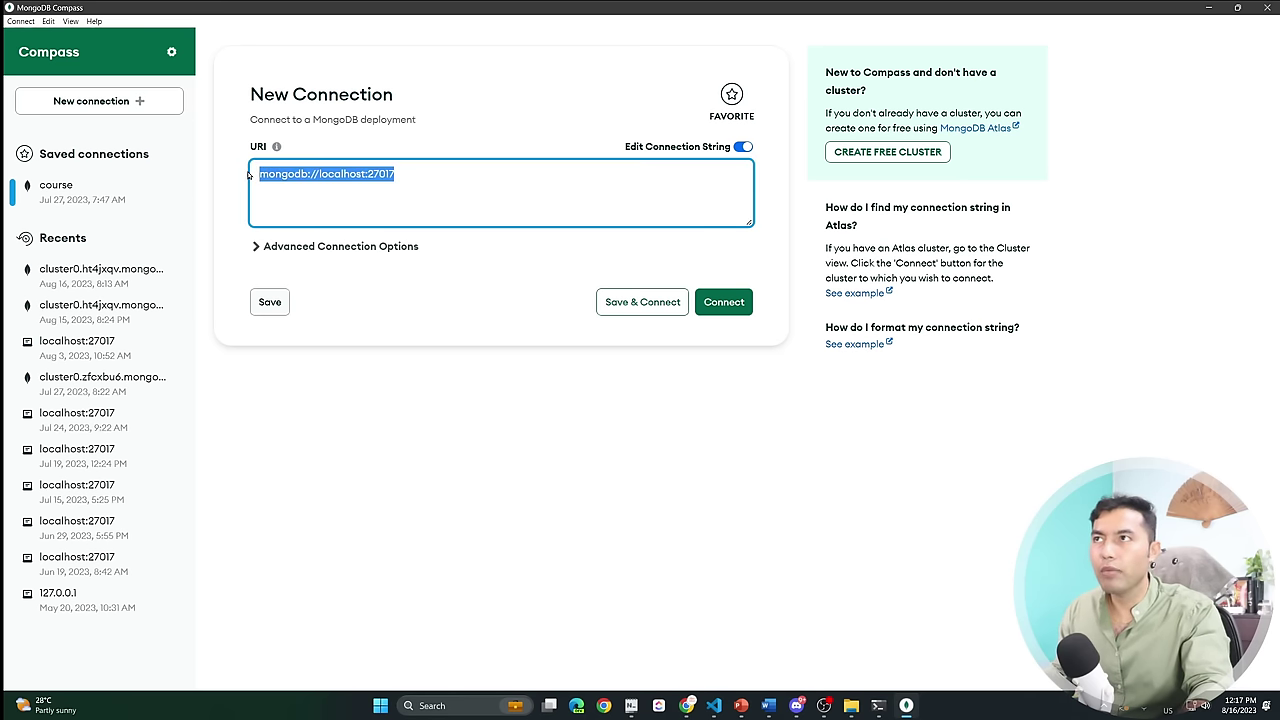
{"action": "key", "text": "BackSpace"}
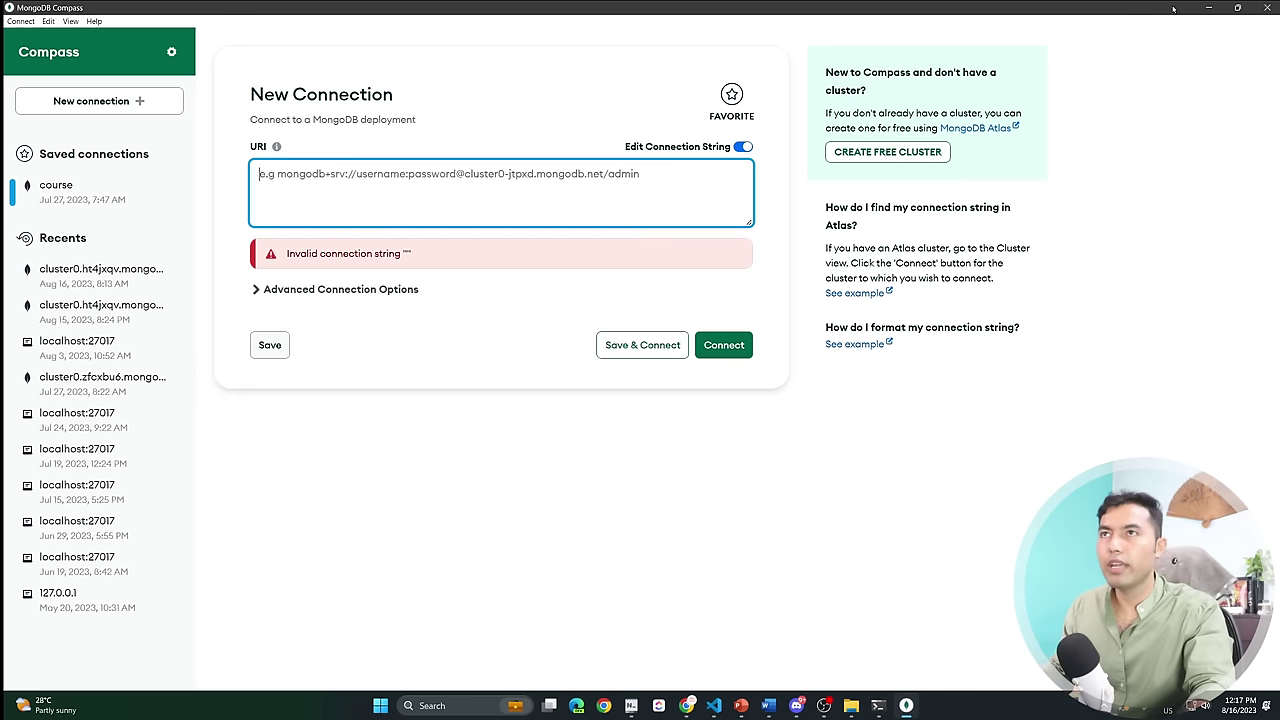
{"action": "left_click", "coordinate": [1208, 7]}
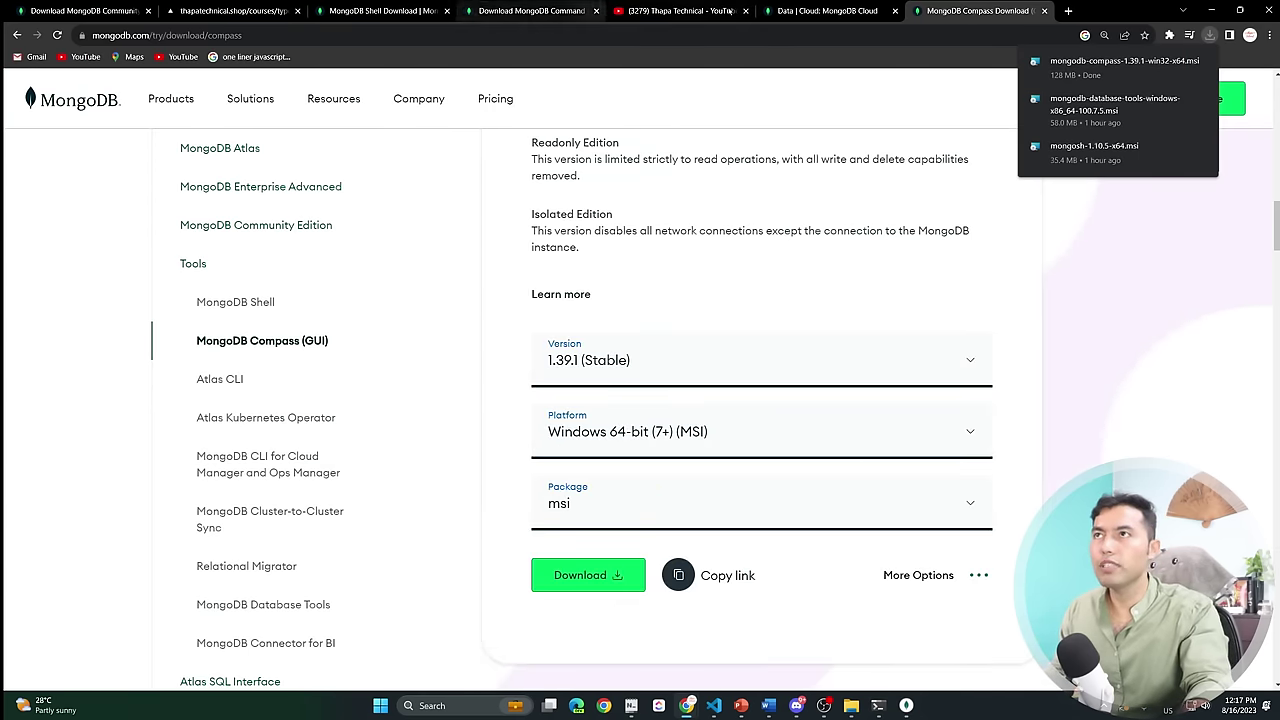
Copy Cluster0's Compass connection string from Atlas's Connect dialog and switch back to Compass.
{"action": "left_click", "coordinate": [815, 10]}
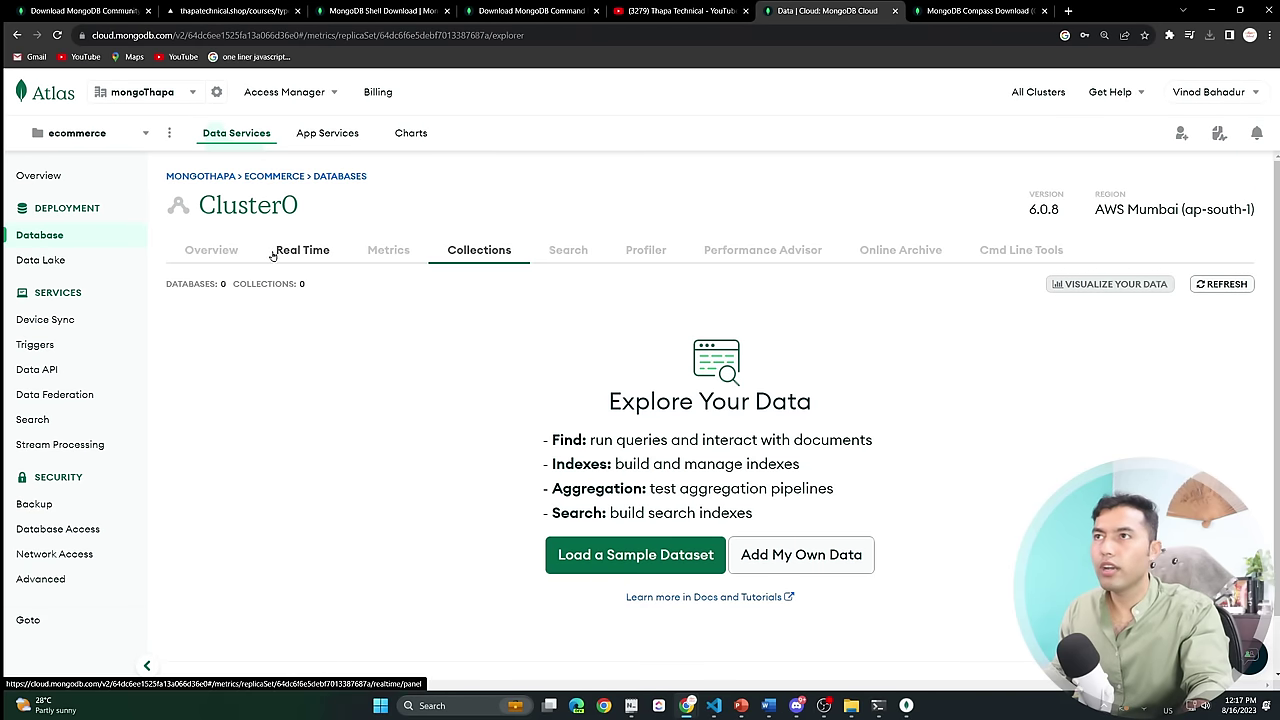
{"action": "left_click", "coordinate": [213, 251]}
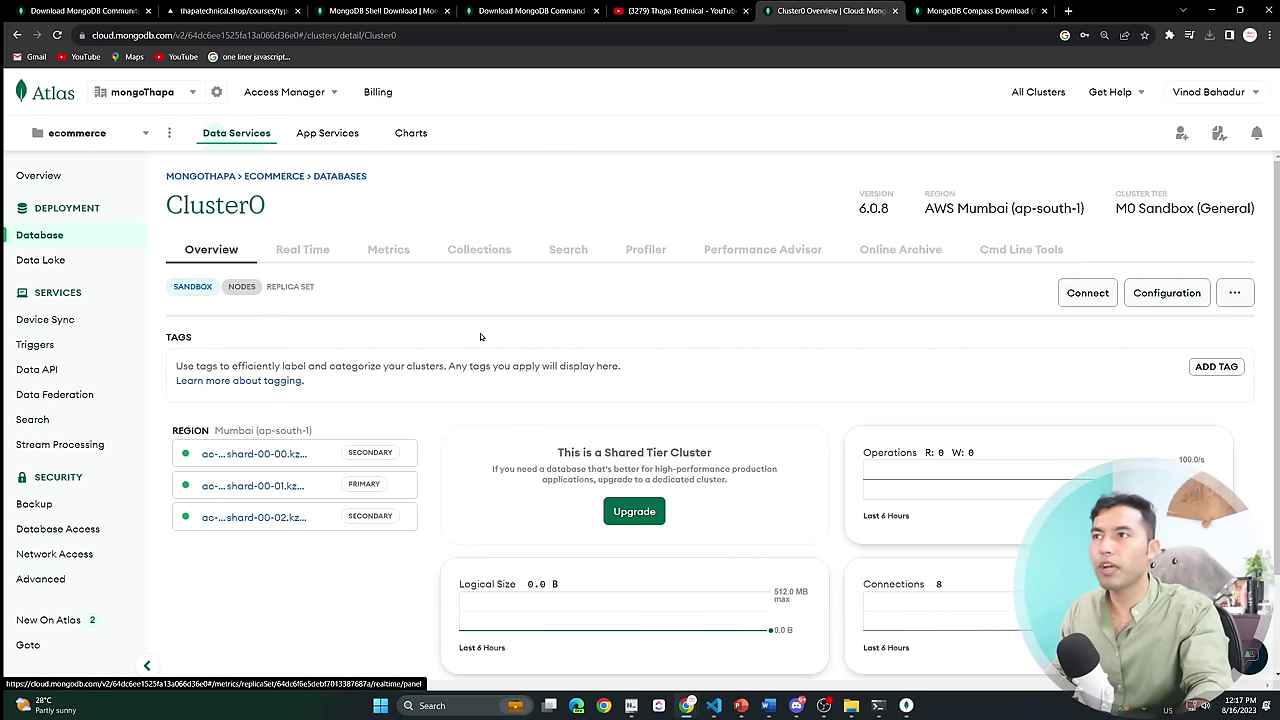
{"action": "left_click", "coordinate": [1080, 296]}
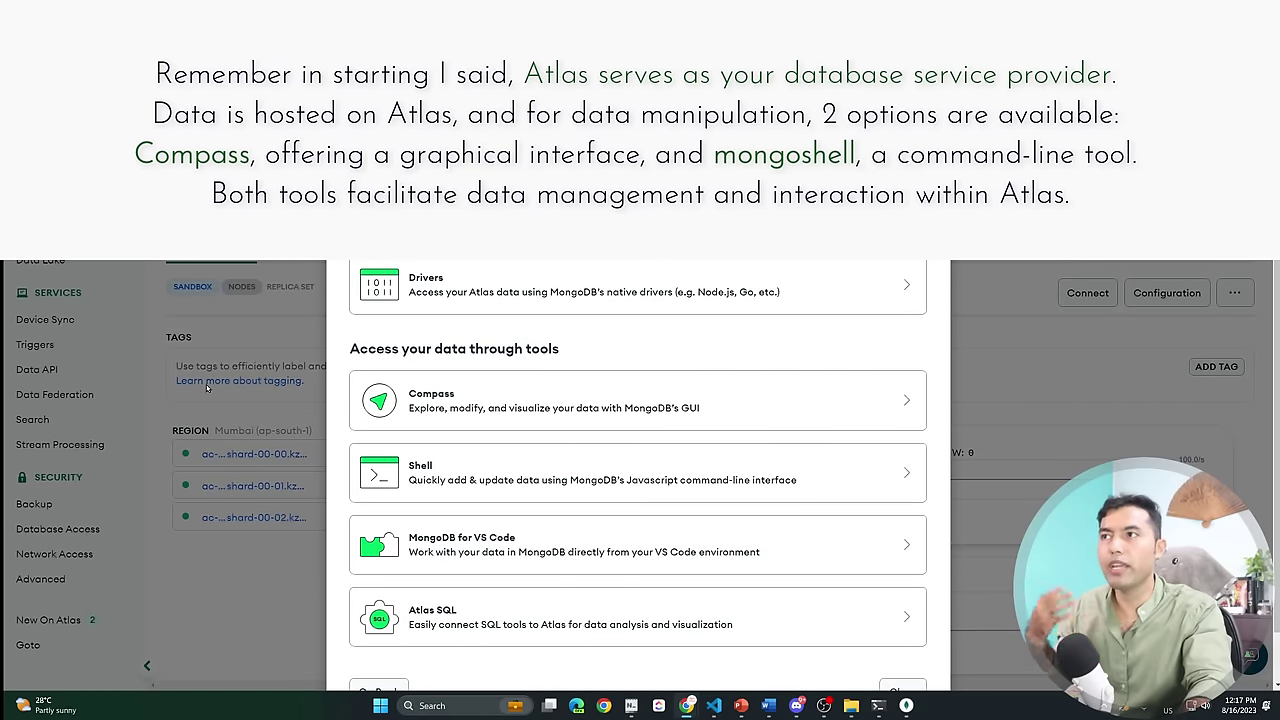
{"action": "left_click", "coordinate": [473, 403]}
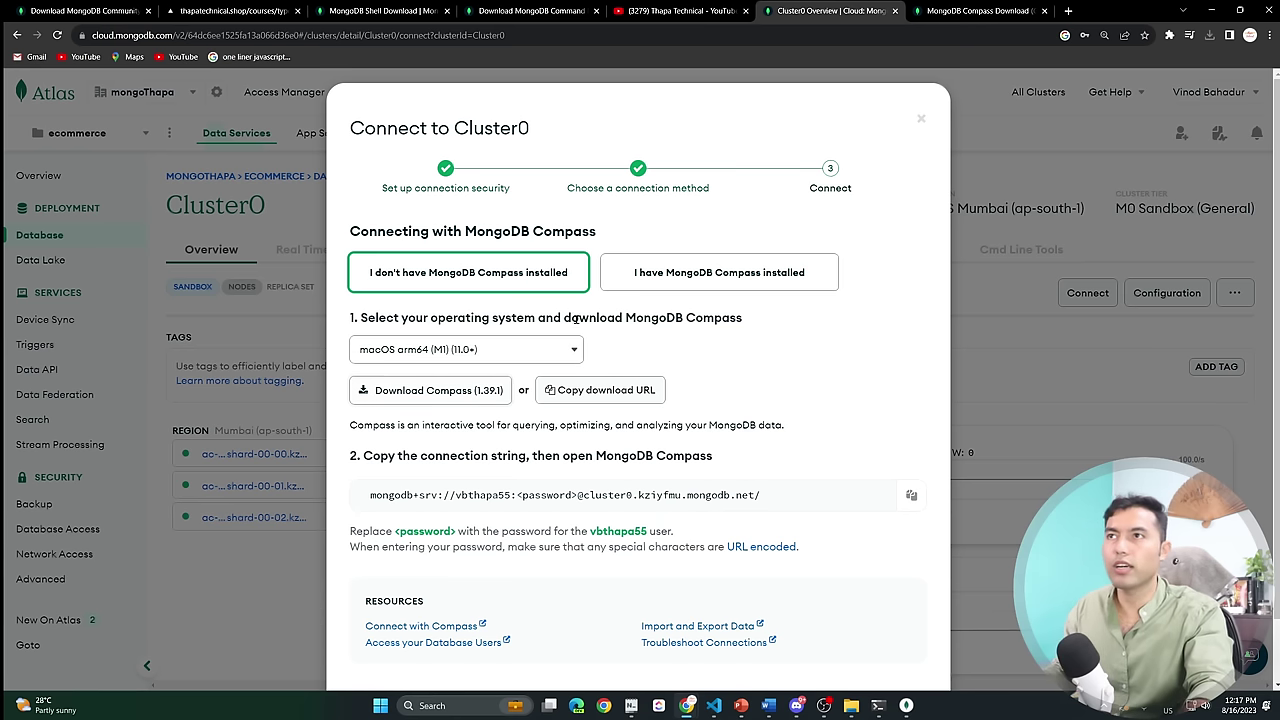
{"action": "left_click", "coordinate": [678, 274]}
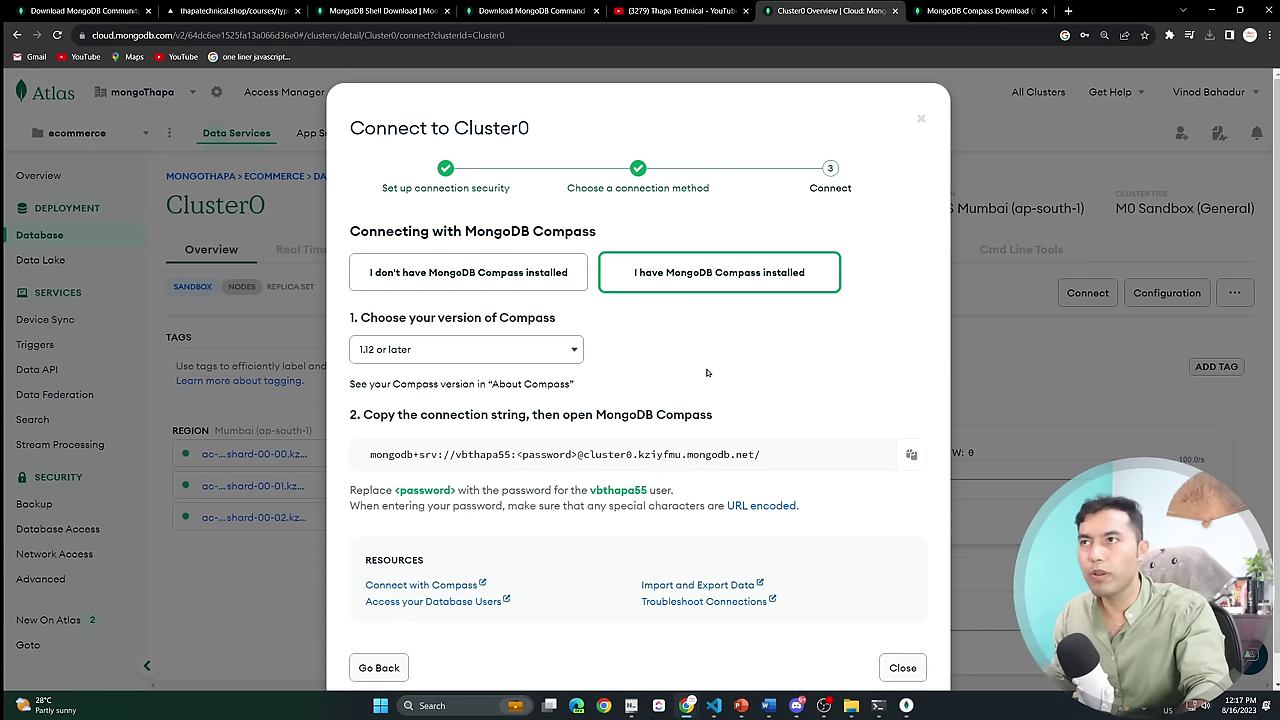
{"action": "scroll", "coordinate": [546, 415], "scroll_direction": "down", "scroll_amount": 1}
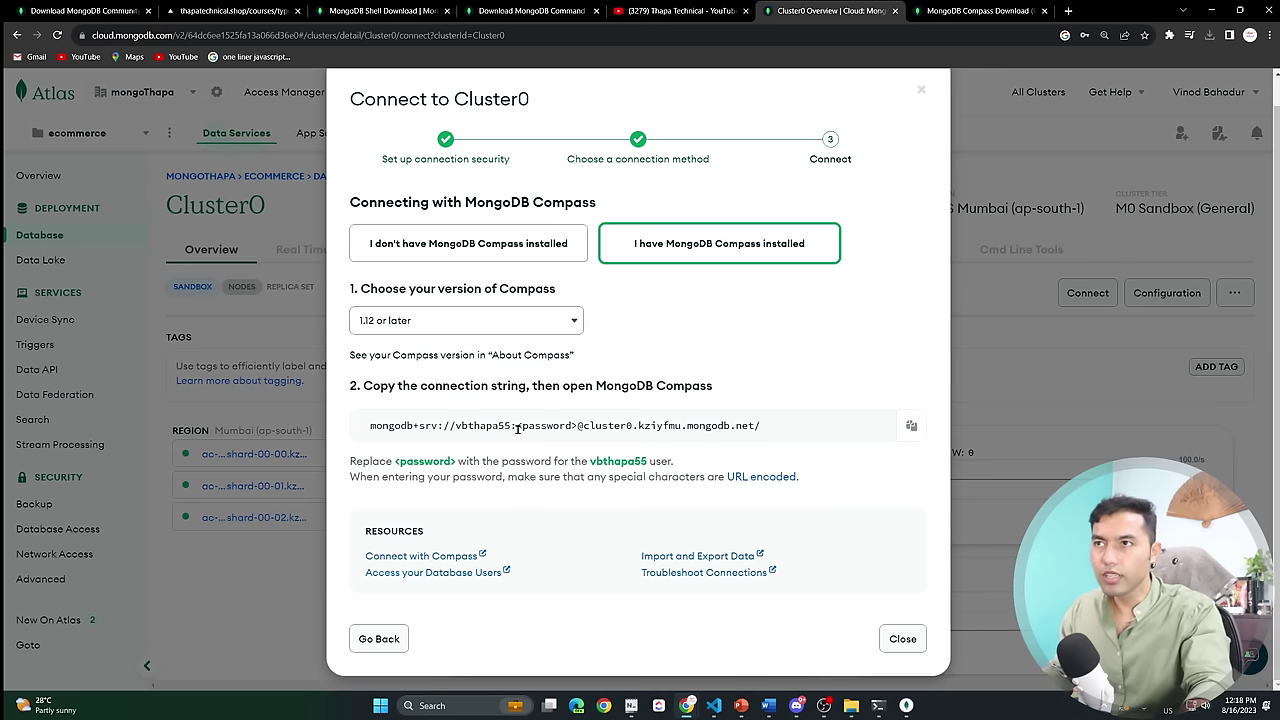
{"action": "left_click_drag", "start_coordinate": [518, 428], "coordinate": [578, 427]}
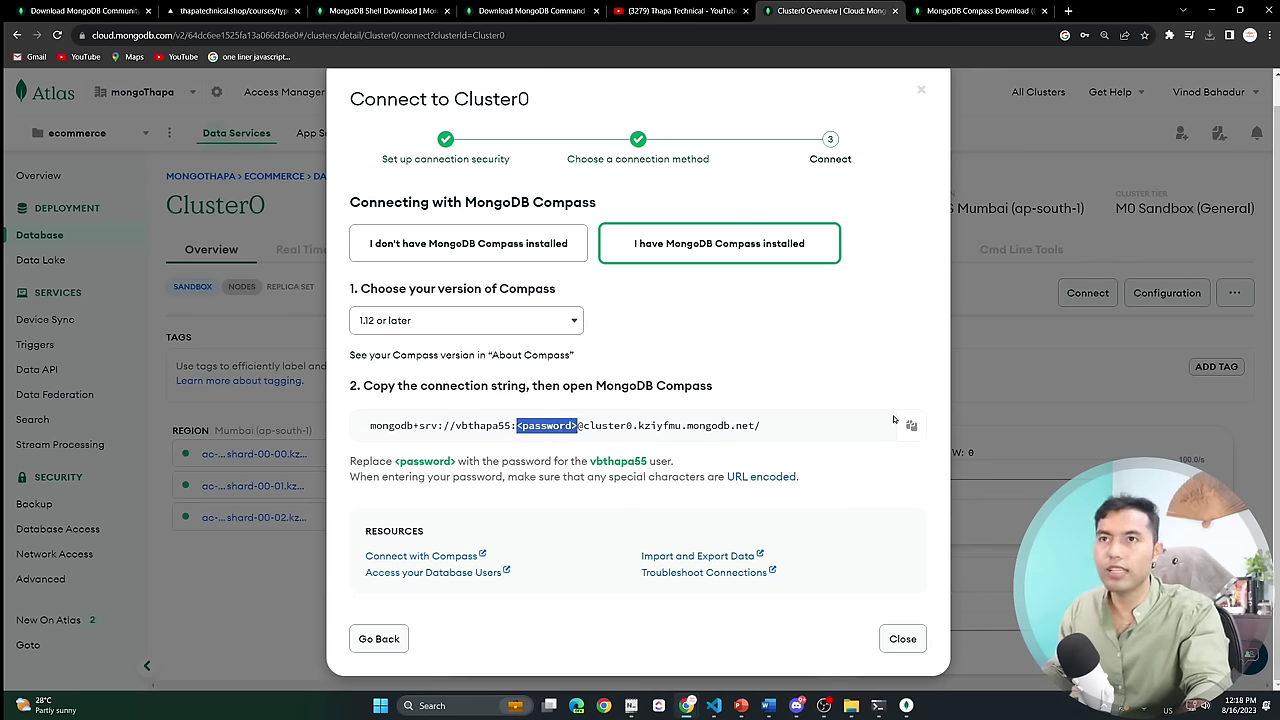
{"action": "left_click", "coordinate": [911, 425]}
{"action": "key", "text": "alt+Tab"}
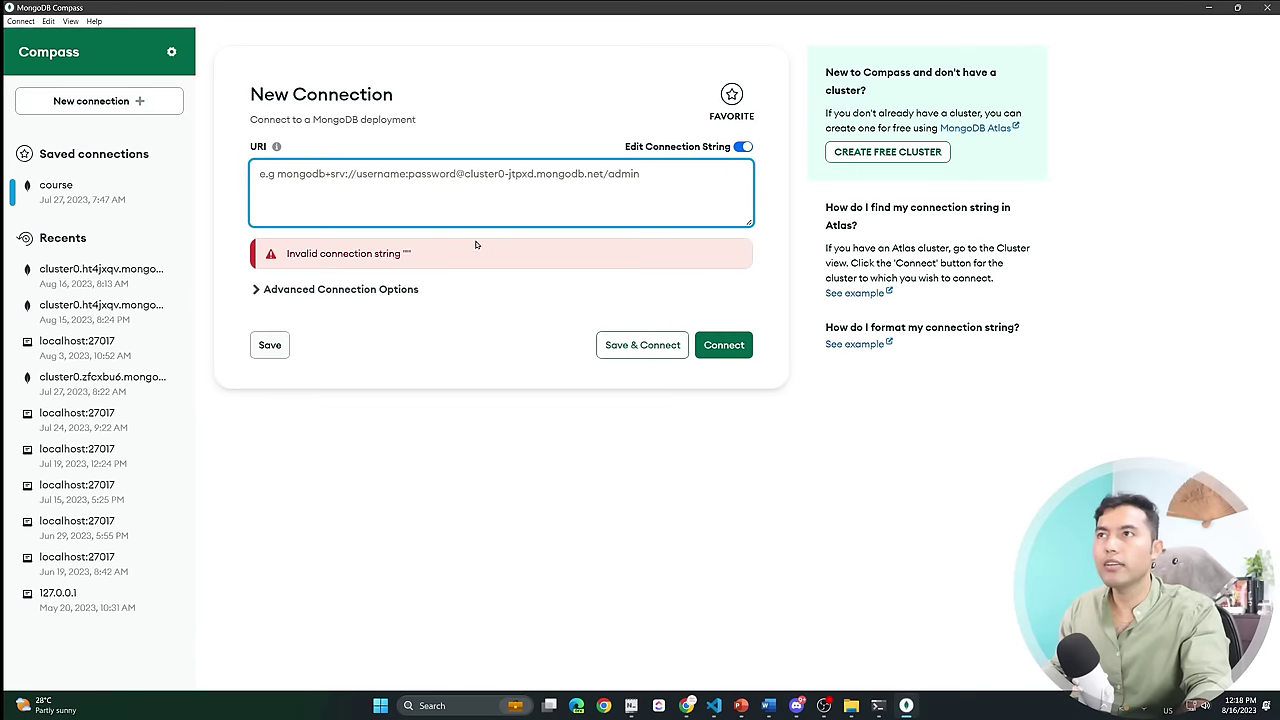
Paste the Atlas URI, replace <password> with the account password, and connect.
{"action": "left_click", "coordinate": [407, 200]}
{"action": "key", "text": "ctrl+v"}
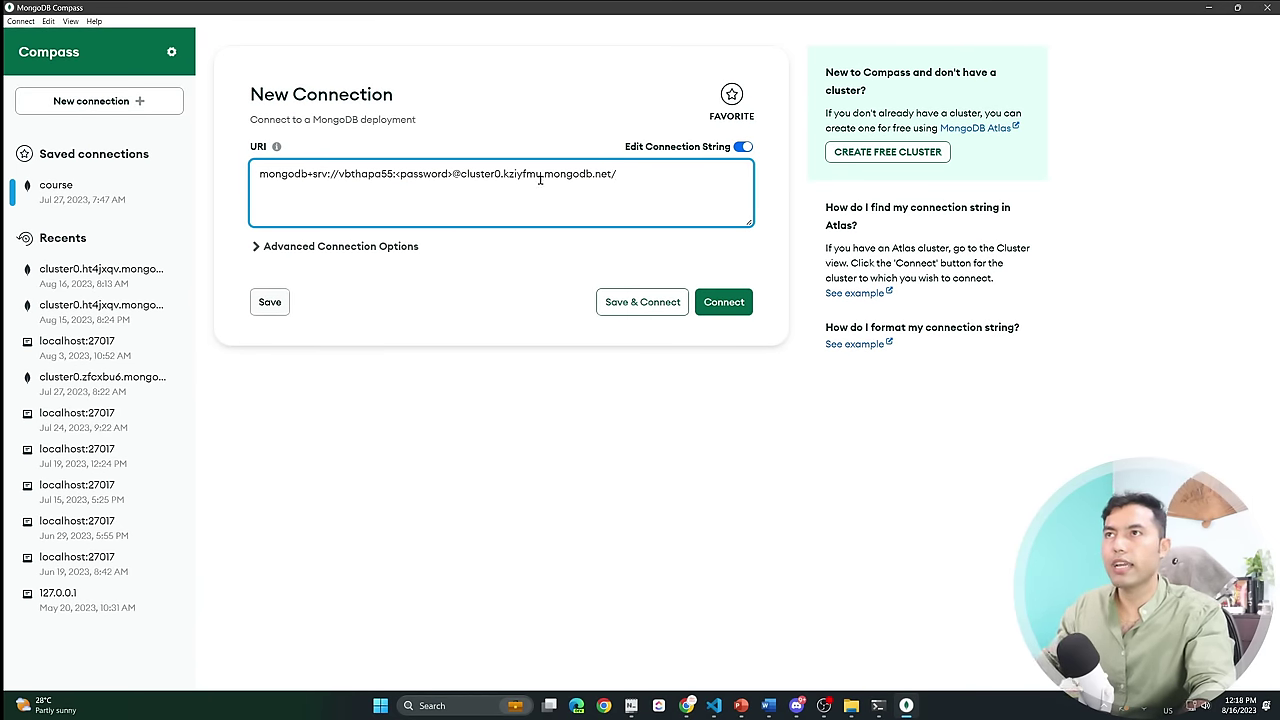
{"action": "left_click_drag", "start_coordinate": [399, 174], "coordinate": [450, 177]}
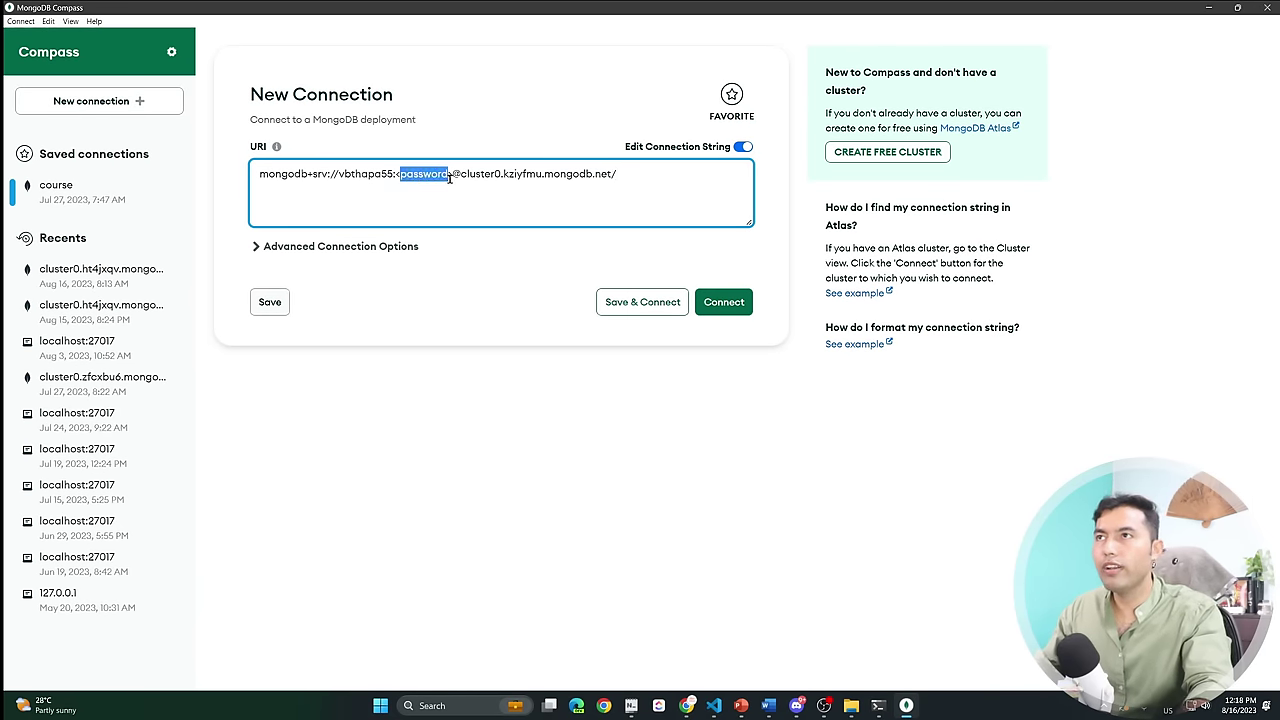
{"action": "key", "text": "BackSpace"}
{"action": "key", "text": "BackSpace"}
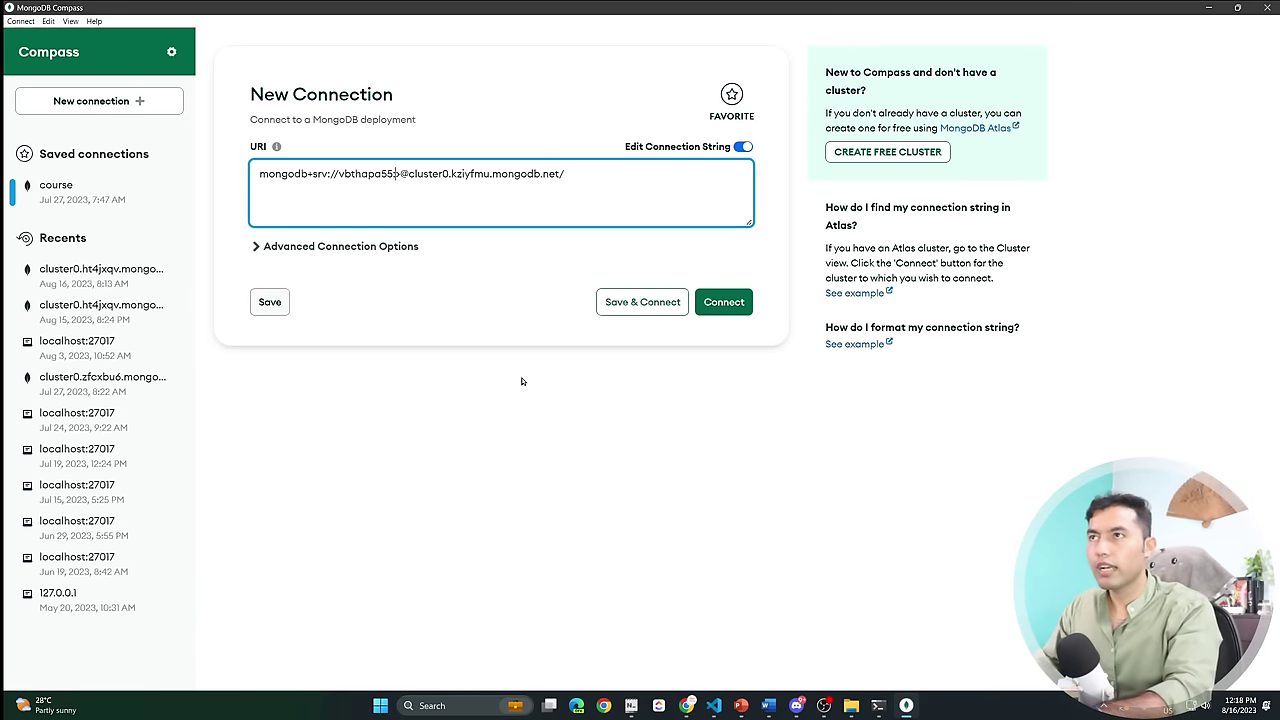
{"action": "key", "text": "Delete"}
{"action": "type", "text": "*****"}
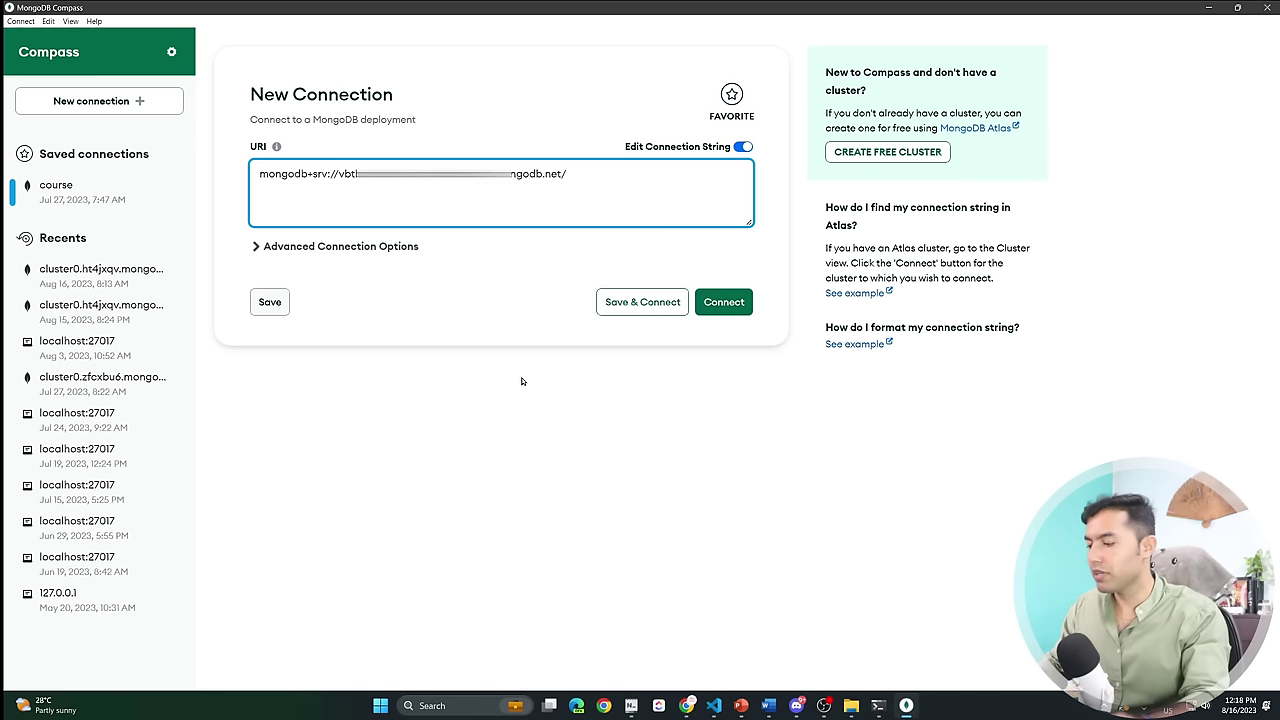
{"action": "type", "text": "****"}
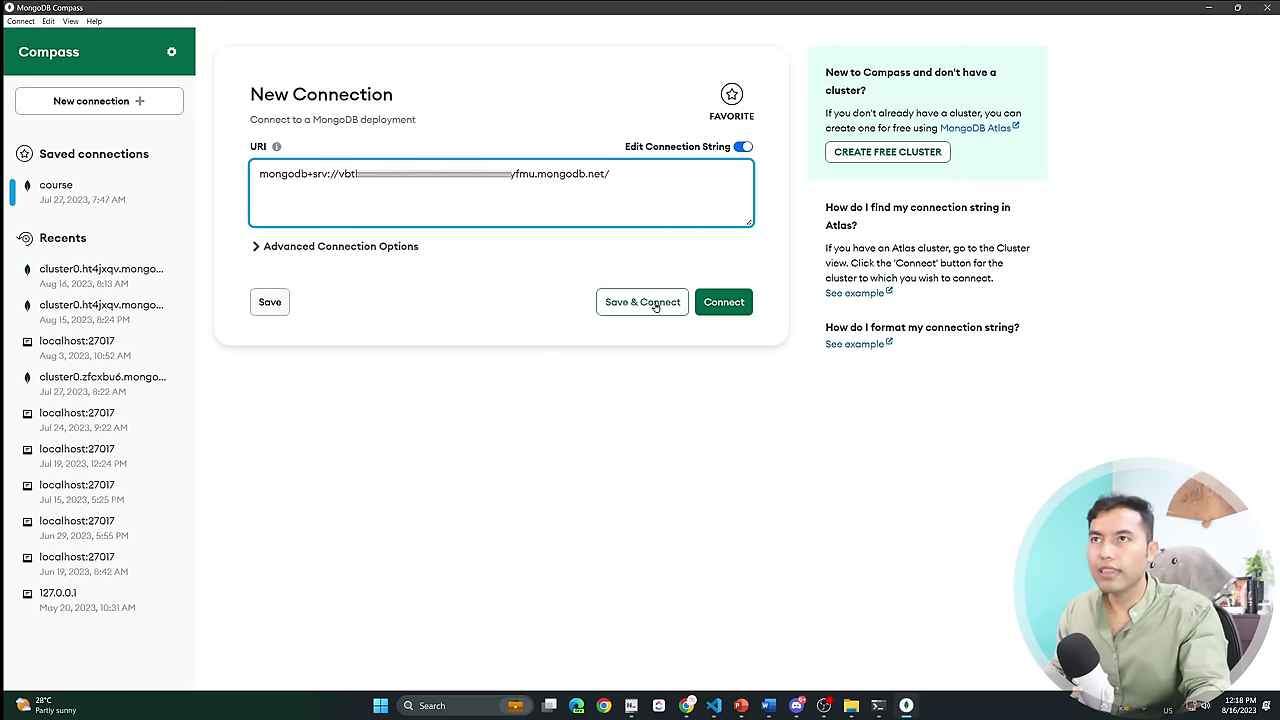
{"action": "left_click", "coordinate": [722, 303]}
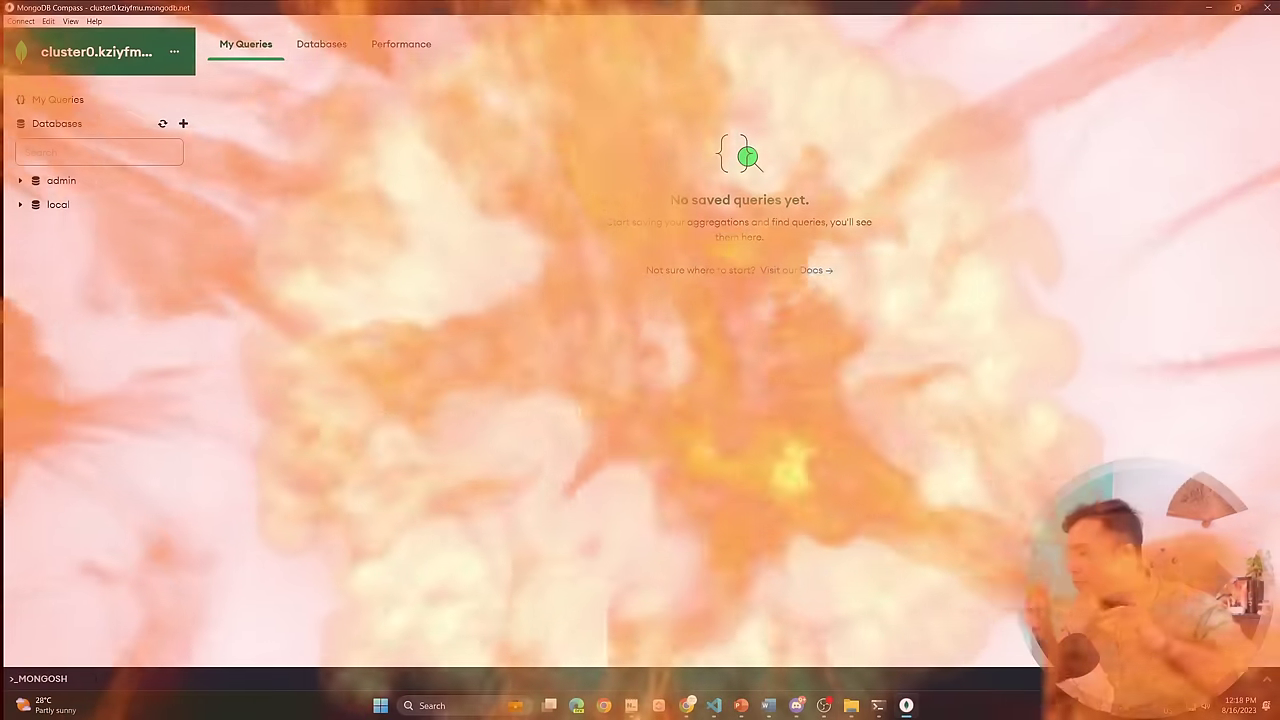
Zoom Compass in, close the failed Command Prompt and review mongosh's admin and local listing.
{"action": "key", "text": "ctrl+equal"}
{"action": "key", "text": "ctrl+equal"}
{"action": "key", "text": "ctrl+equal"}
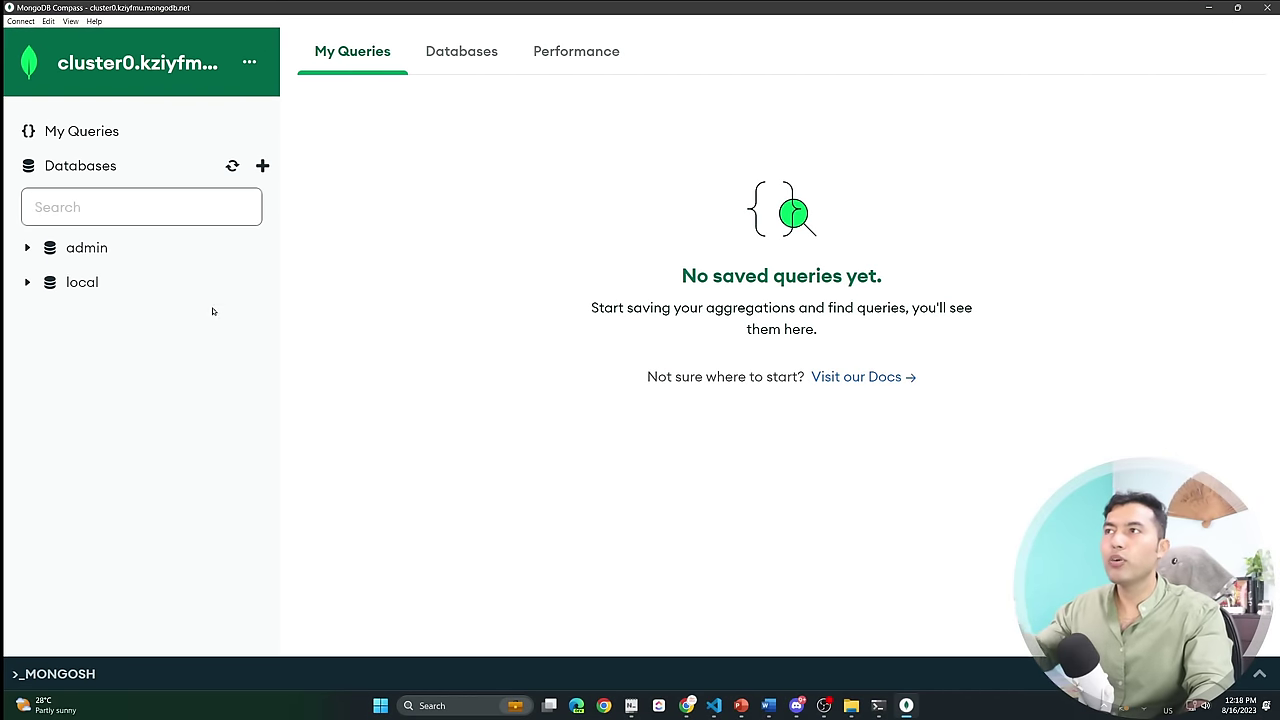
{"action": "left_click", "coordinate": [878, 705]}
{"action": "left_click", "coordinate": [925, 656]}
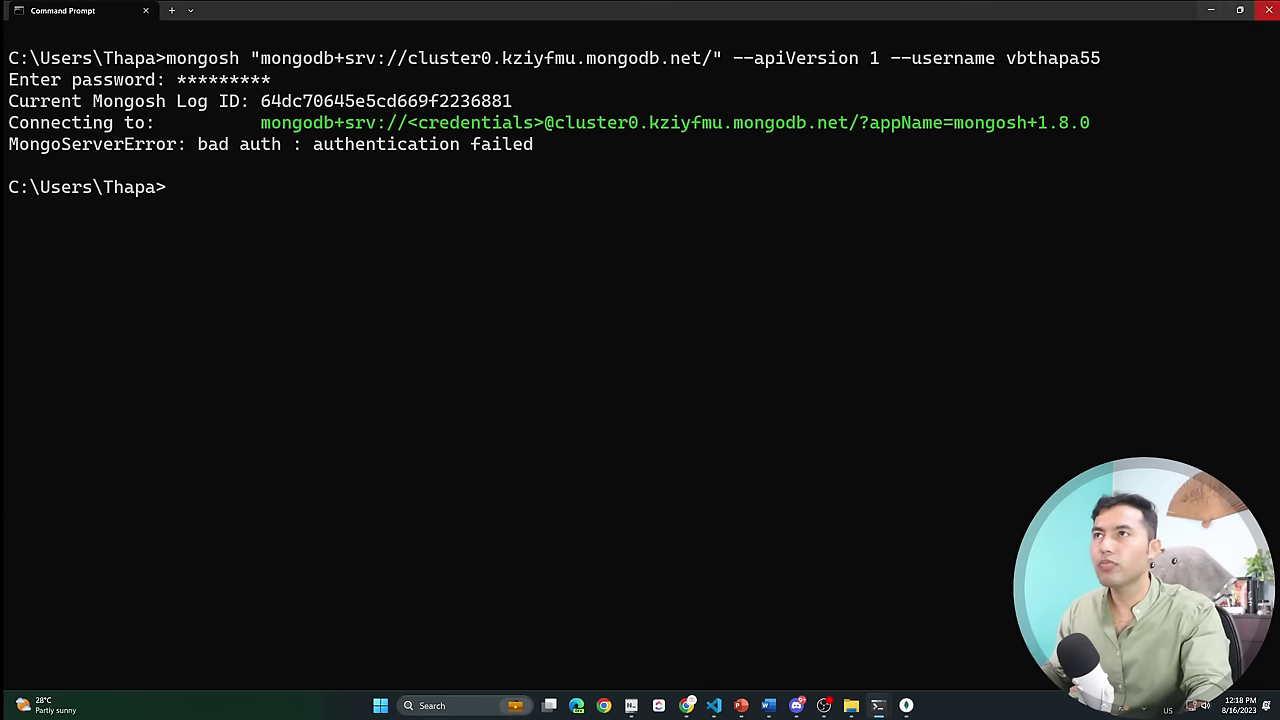
{"action": "left_click", "coordinate": [1270, 10]}
{"action": "left_click", "coordinate": [860, 640]}
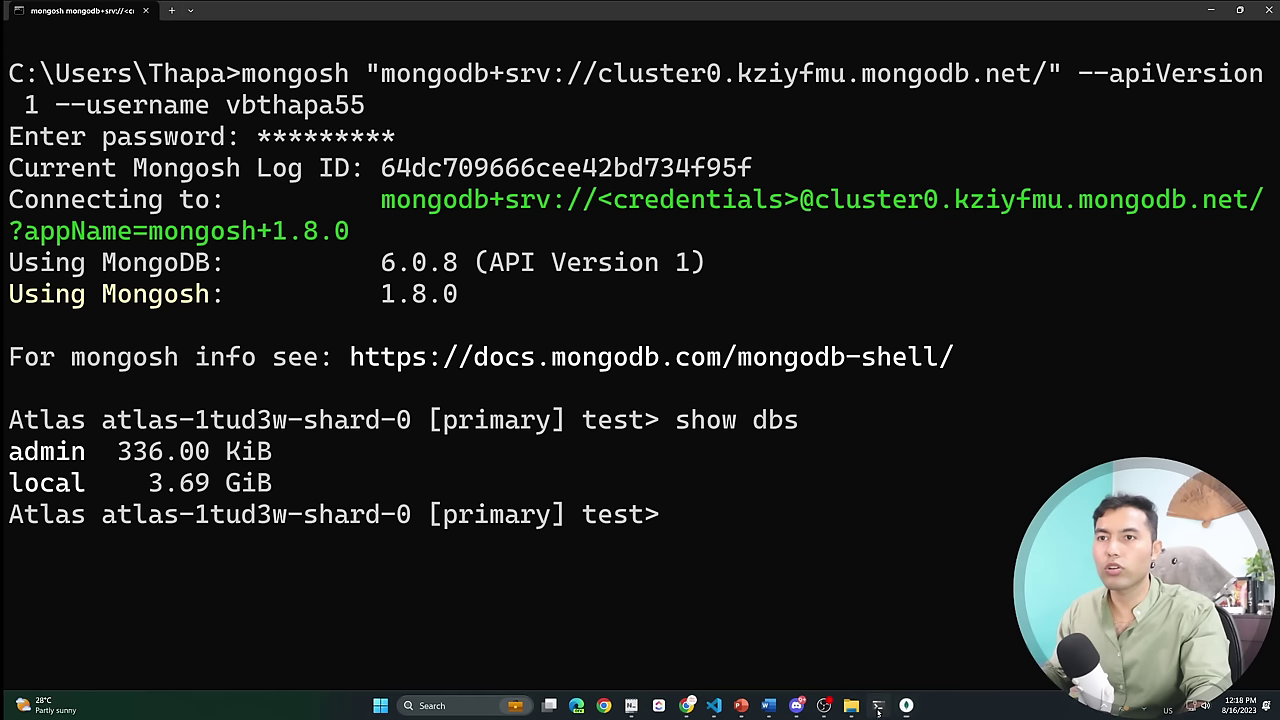
{"action": "left_click_drag", "start_coordinate": [304, 483], "coordinate": [10, 451]}
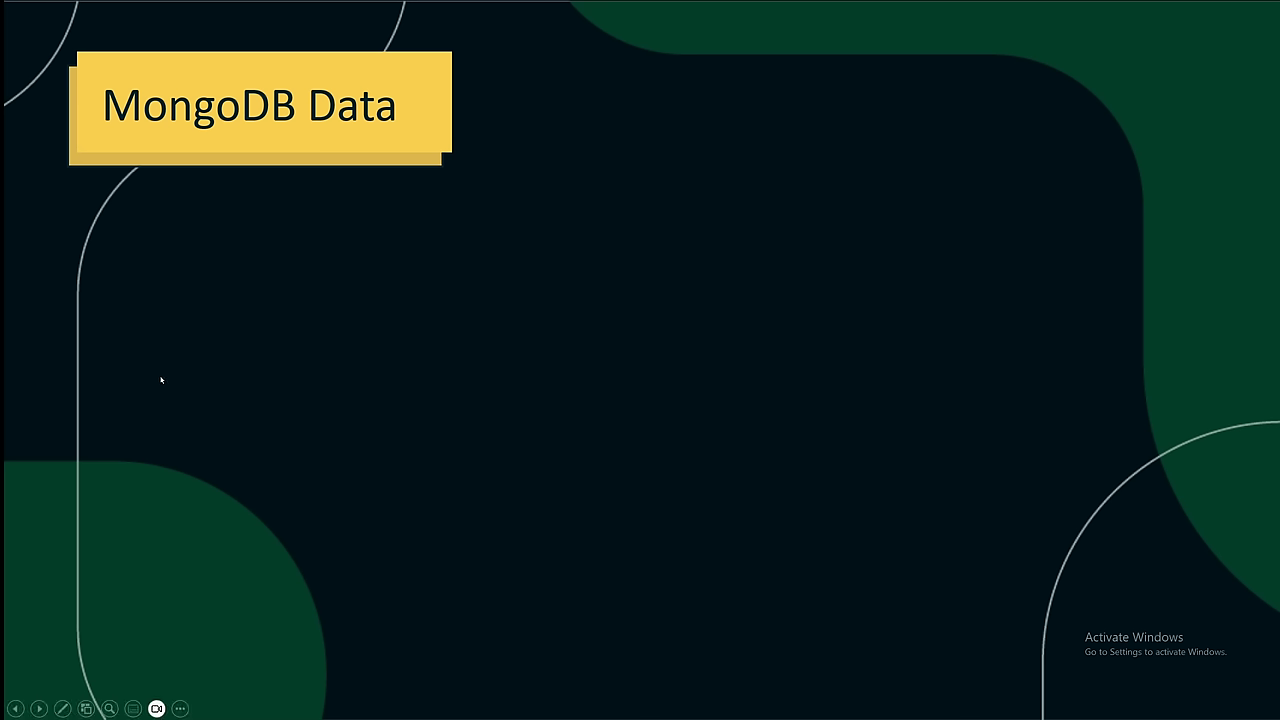
Advance the MongoDB Data slide to reveal its database icon.
{"action": "left_click", "coordinate": [161, 380]}
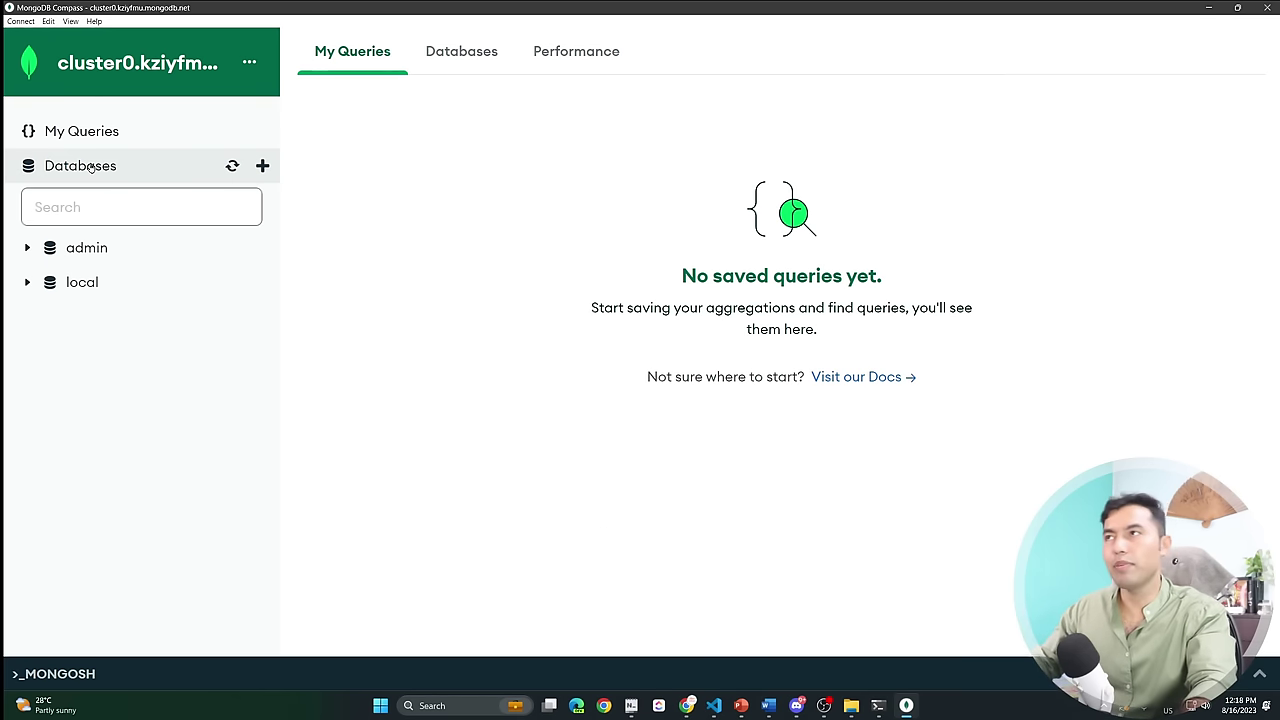
Add a new database named shop with a collection named products.
{"action": "left_click", "coordinate": [262, 166]}
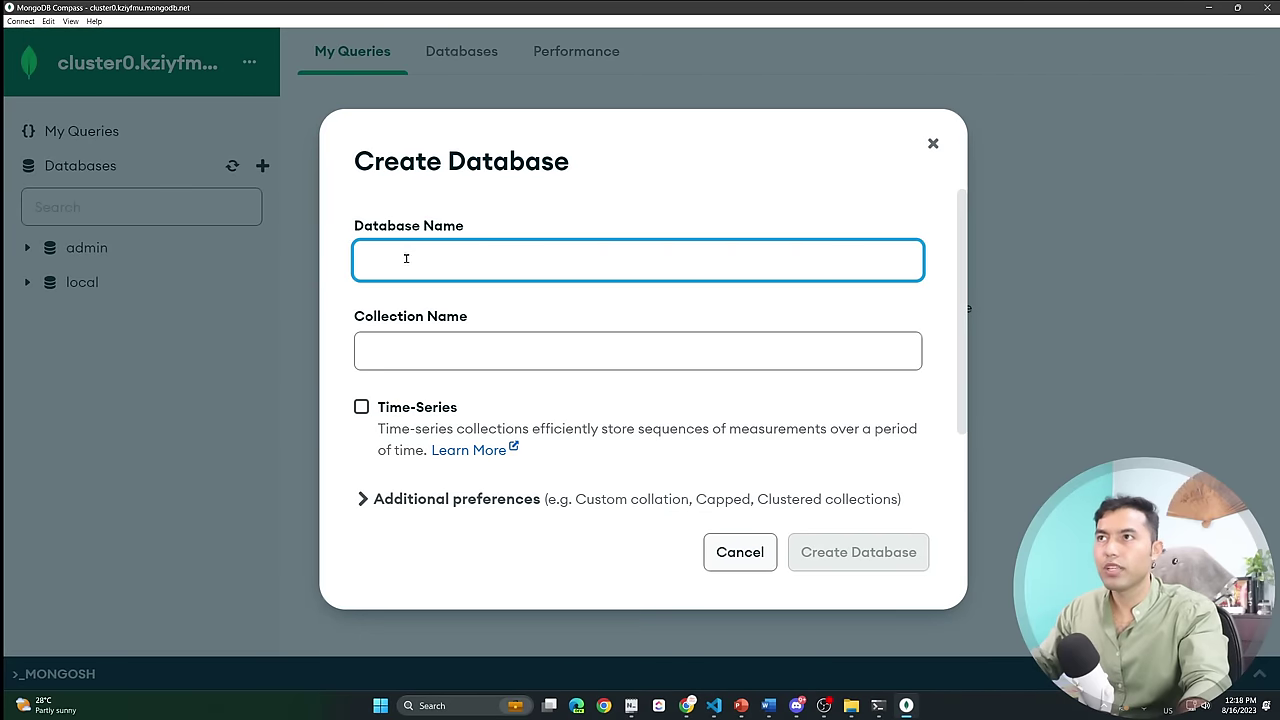
{"action": "type", "text": "sho"}
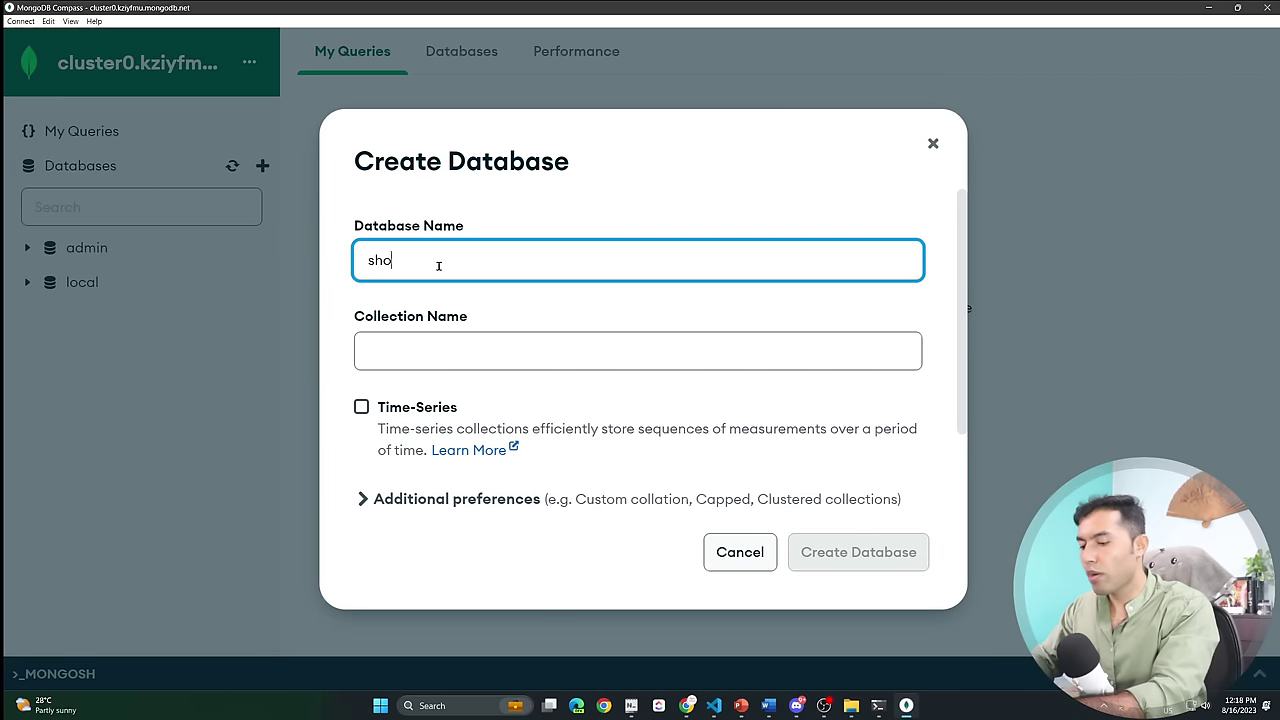
{"action": "type", "text": "p"}
{"action": "left_click", "coordinate": [442, 359]}
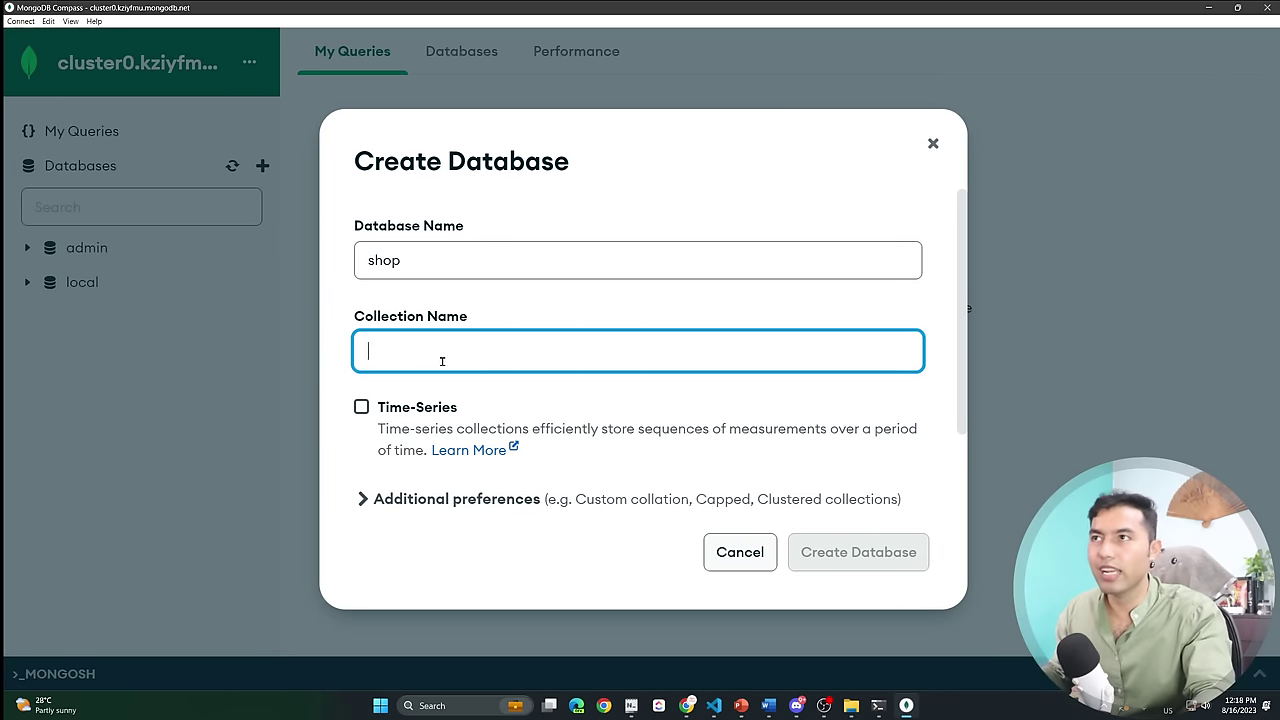
{"action": "type", "text": "prod"}
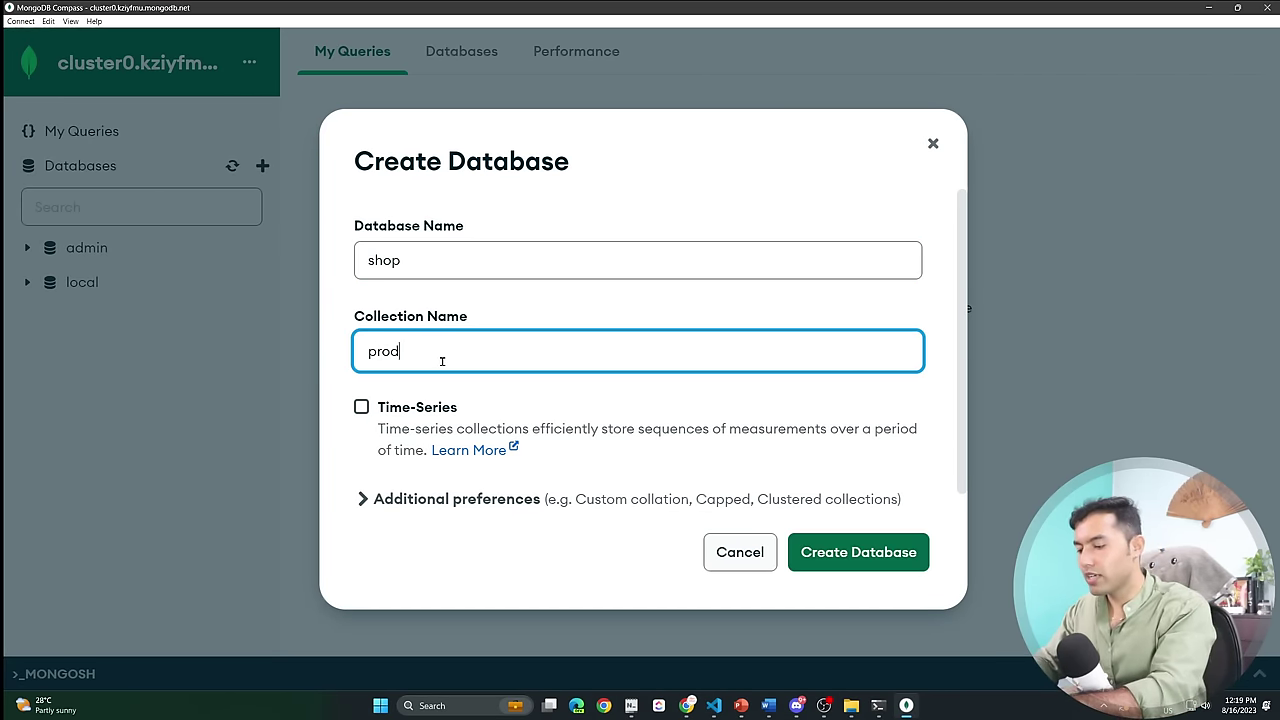
{"action": "type", "text": "ucts"}
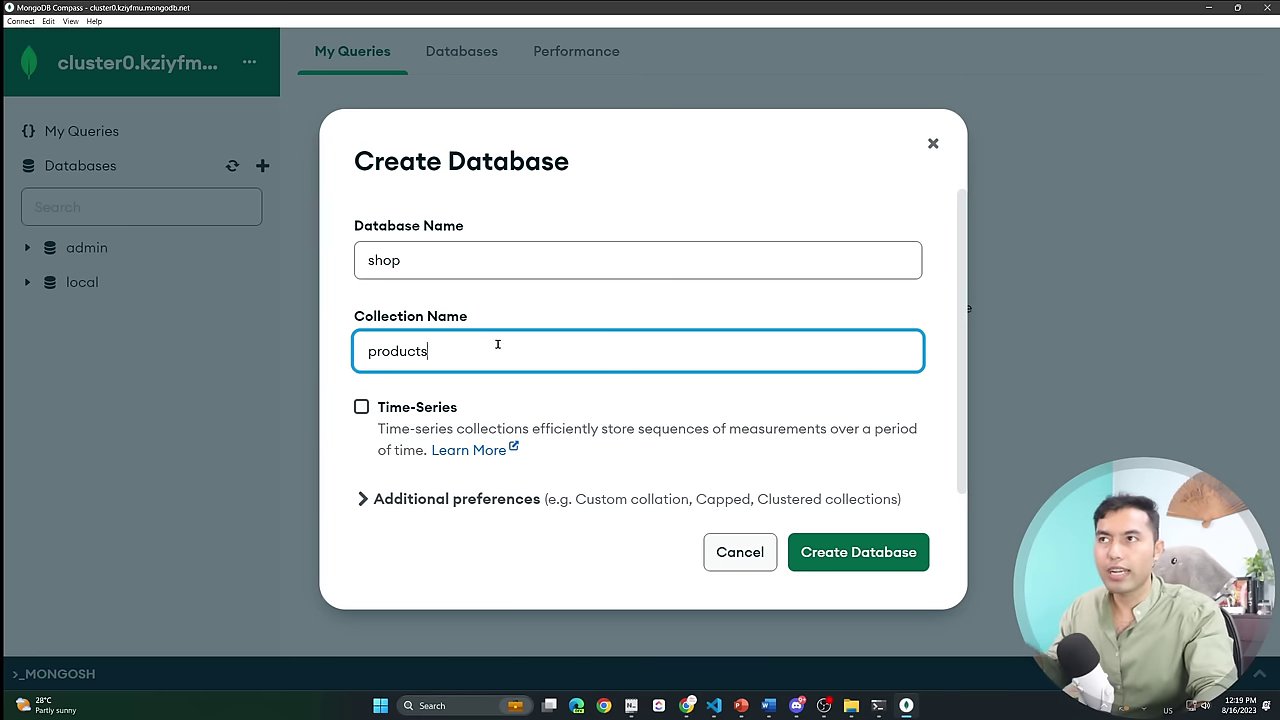
{"action": "left_click", "coordinate": [859, 555]}
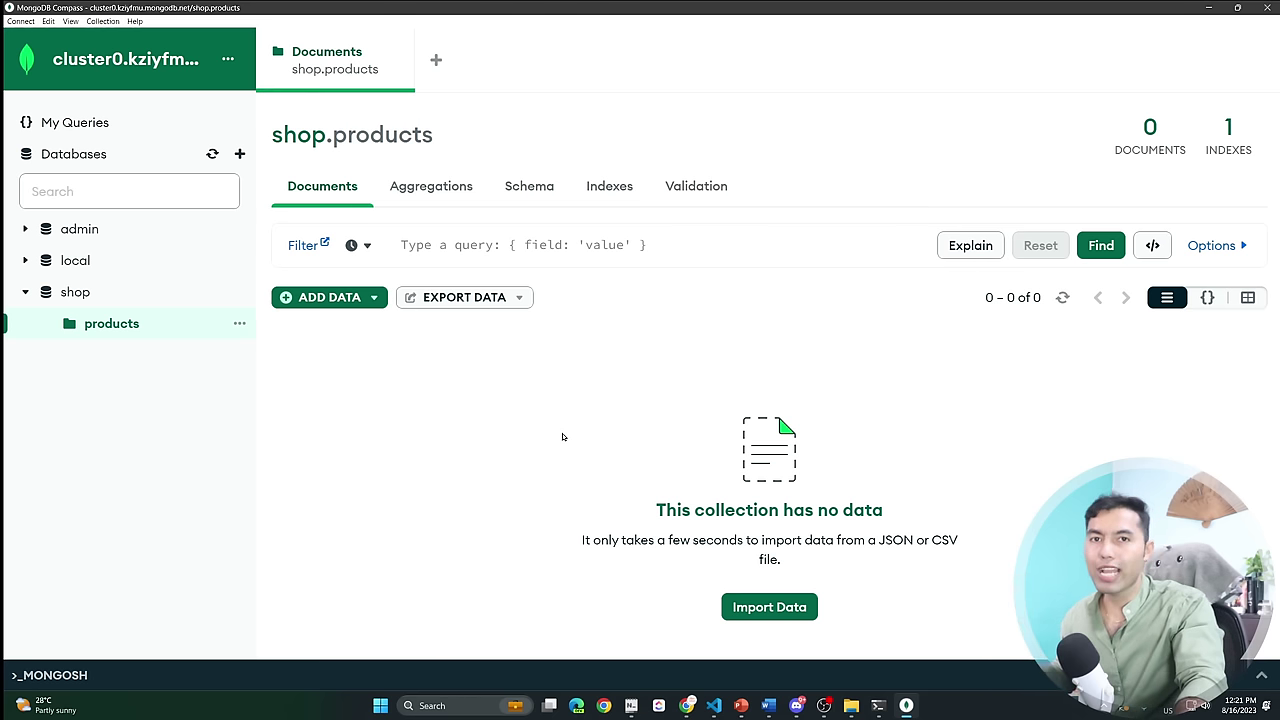
Bring up the mongo_json data folder and minimize the mongosh terminal.
{"action": "left_click", "coordinate": [851, 705]}
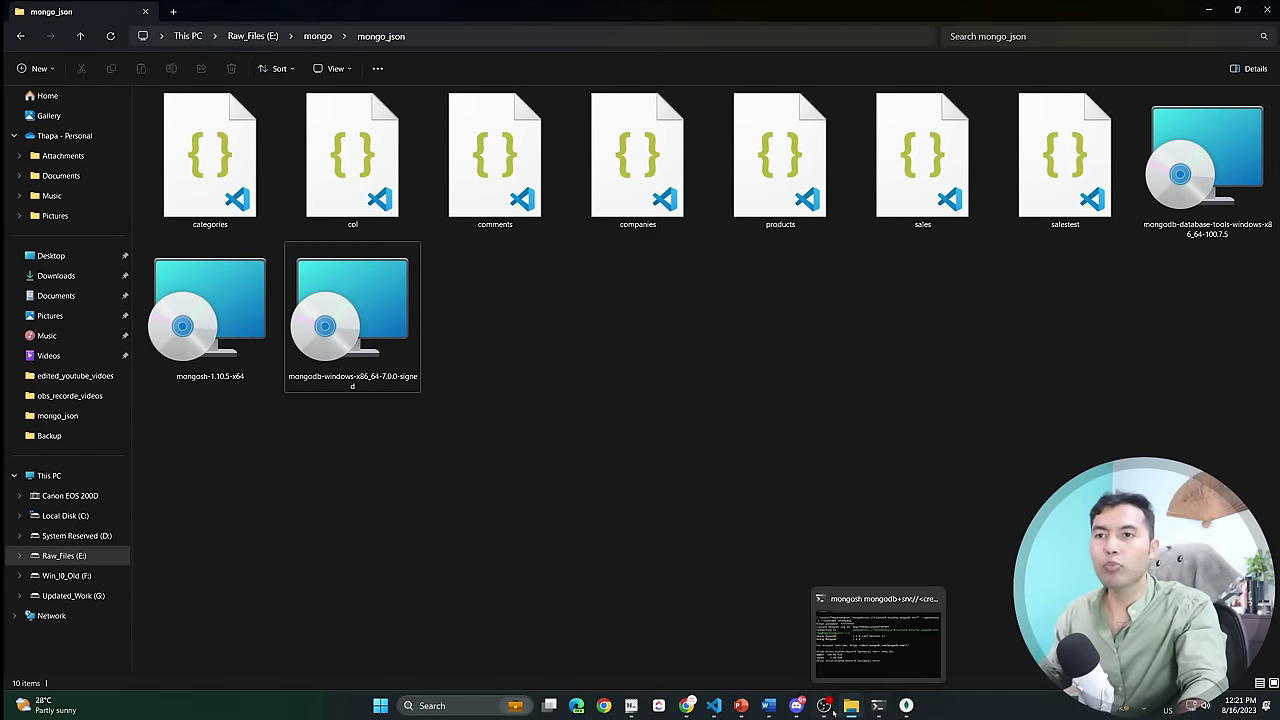
{"action": "left_click", "coordinate": [878, 705]}
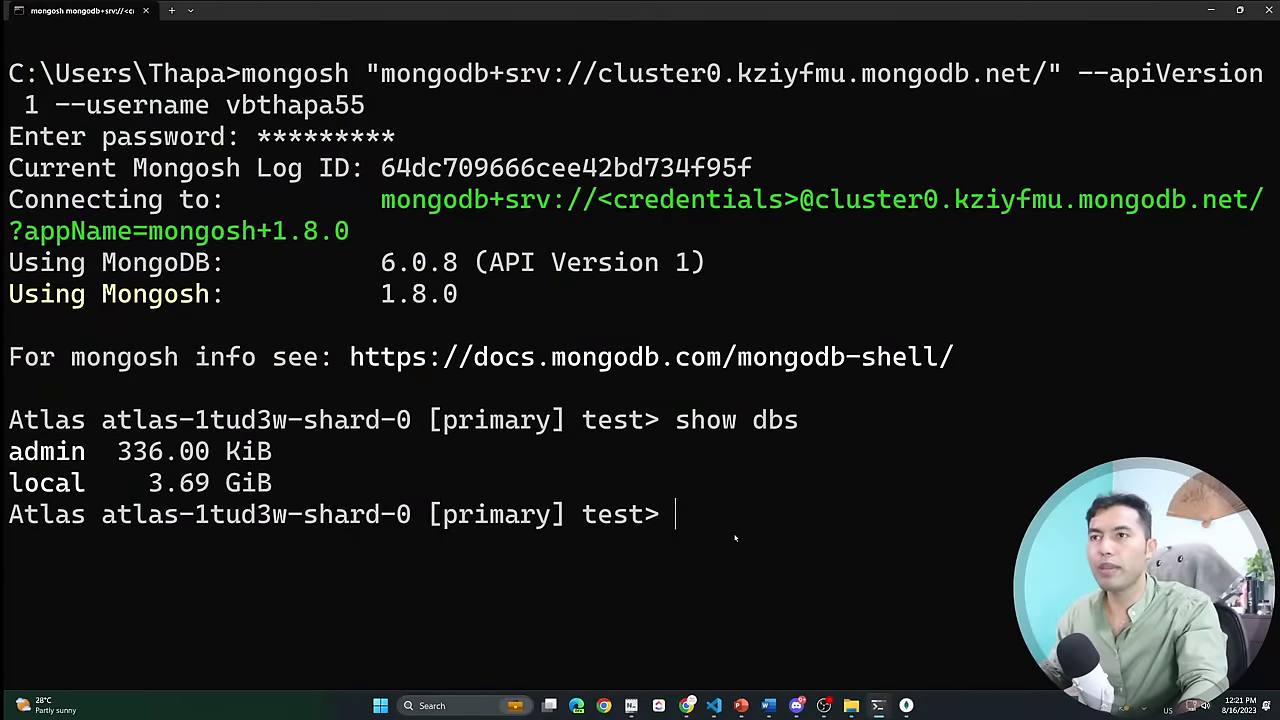
{"action": "left_click", "coordinate": [1209, 10]}
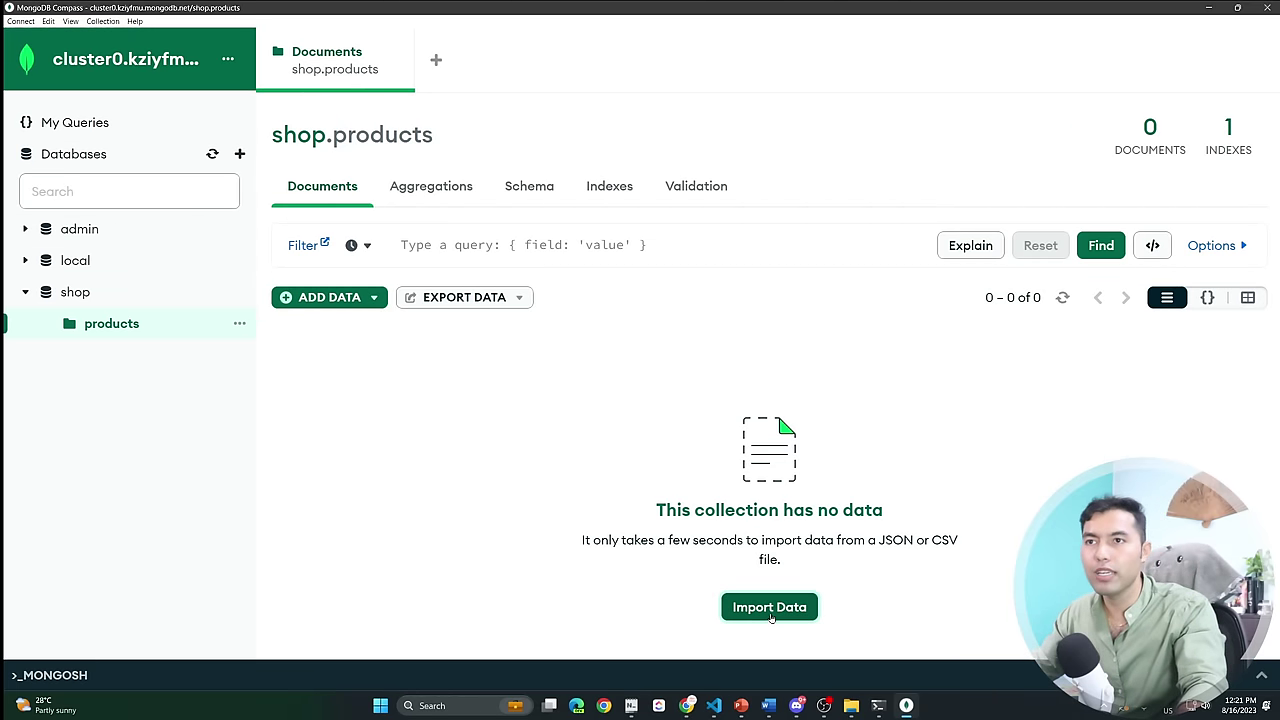
Import products.json into shop.products, loading 10,355 documents.
{"action": "left_click", "coordinate": [344, 298]}
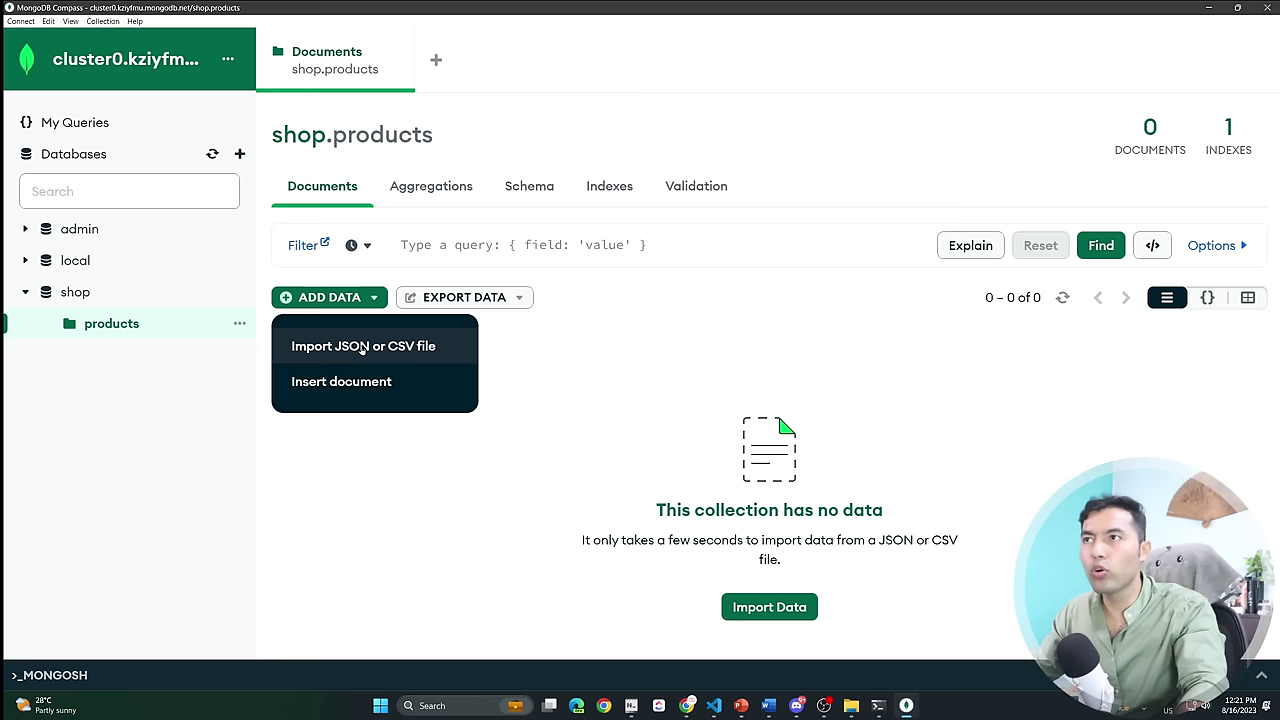
{"action": "left_click", "coordinate": [743, 614]}
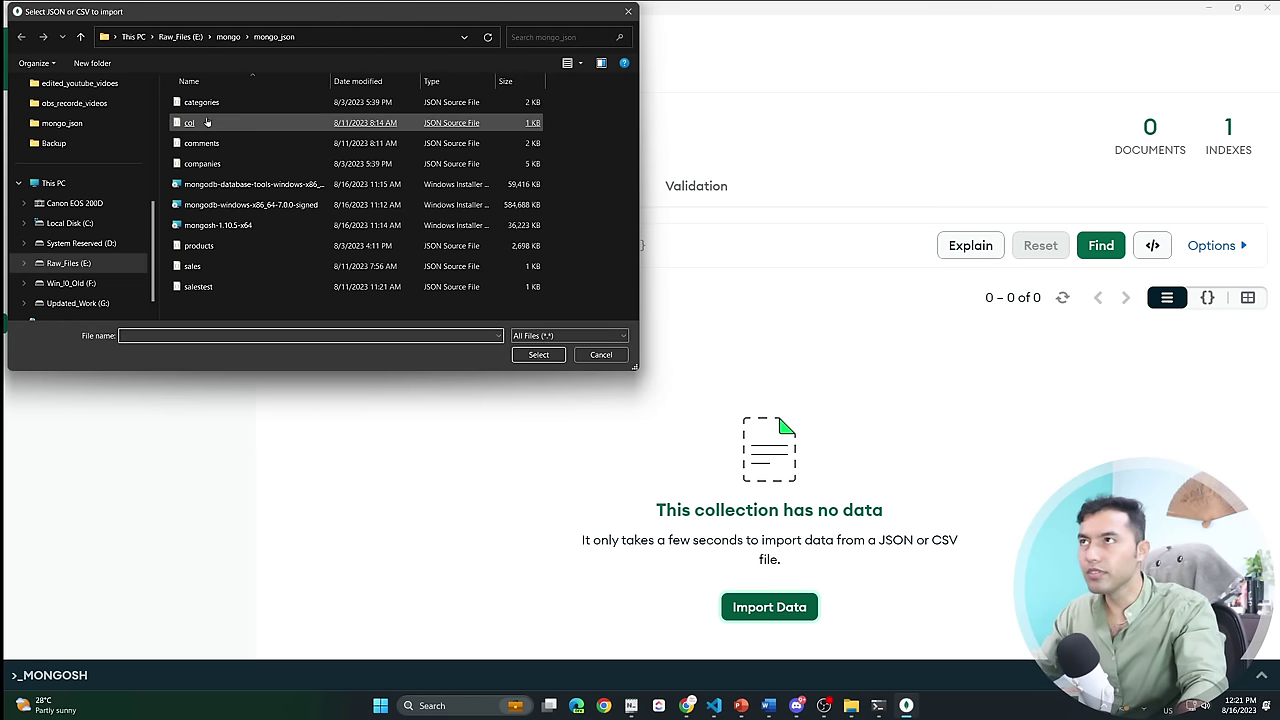
{"action": "double_click", "coordinate": [199, 245]}
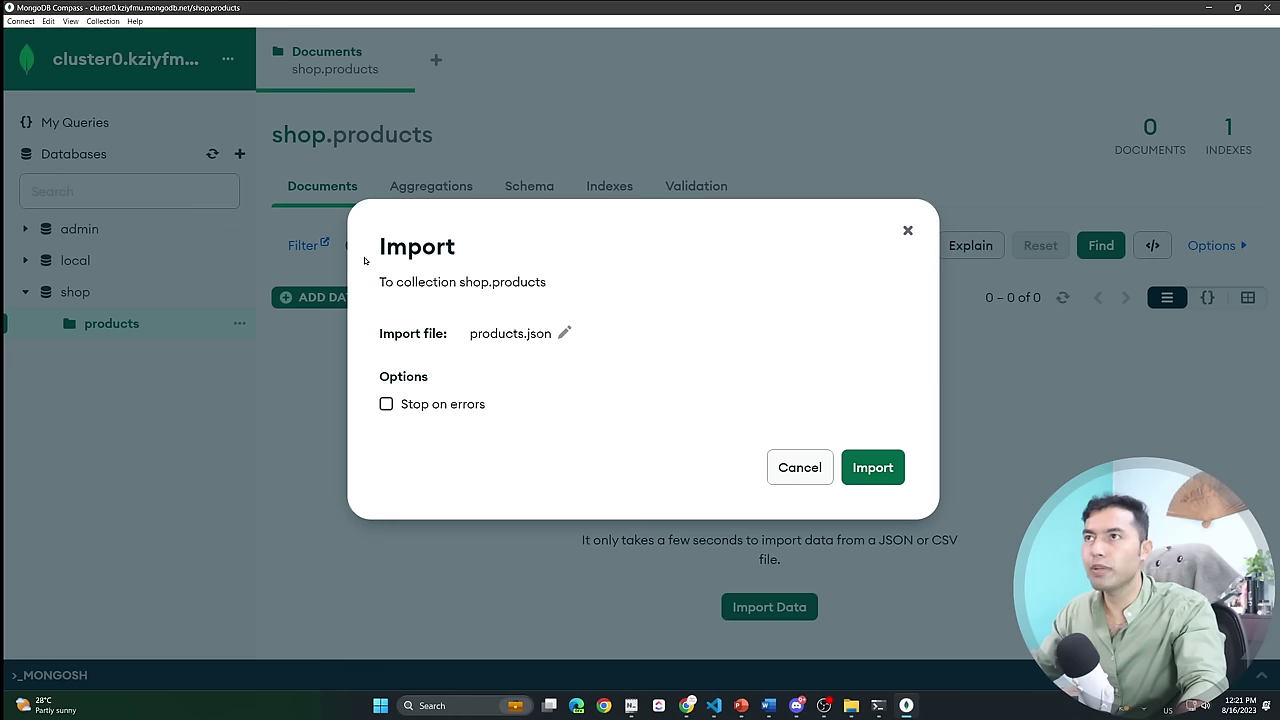
{"action": "left_click", "coordinate": [870, 468]}
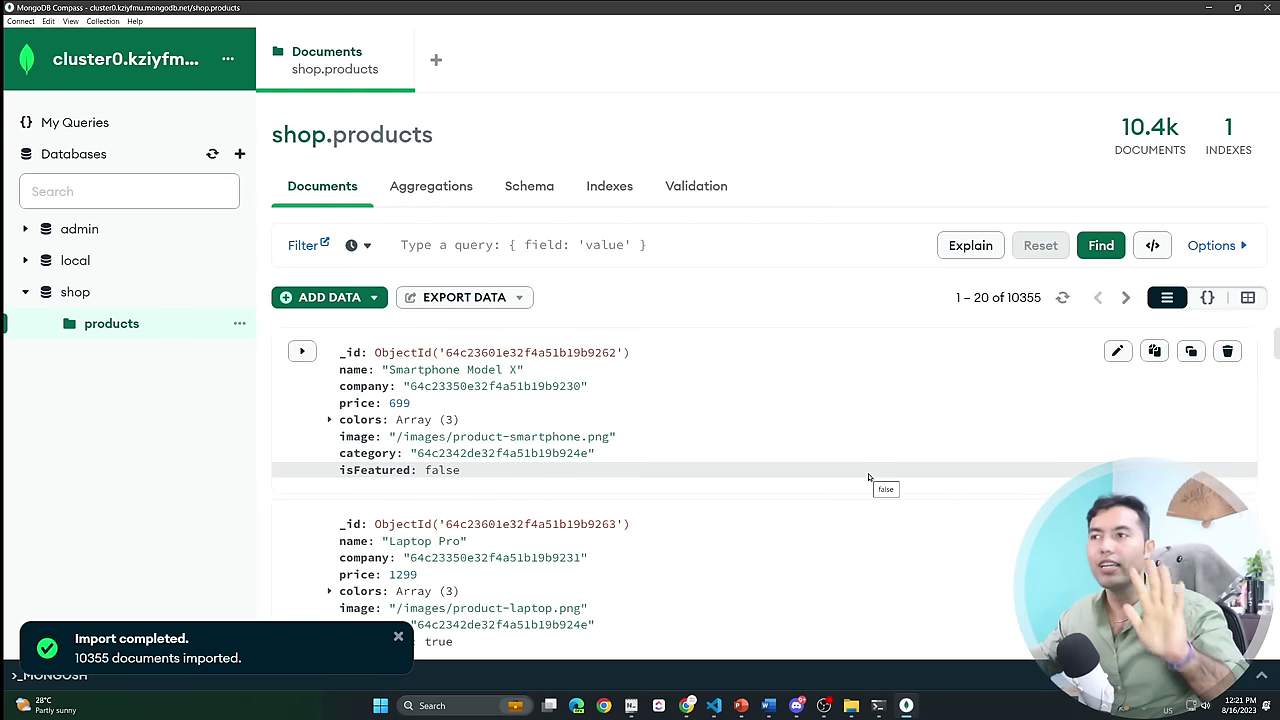
{"action": "left_click", "coordinate": [398, 637]}
{"action": "scroll", "coordinate": [590, 527], "scroll_direction": "down", "scroll_amount": 4}
{"action": "scroll", "coordinate": [590, 527], "scroll_direction": "up", "scroll_amount": 4}
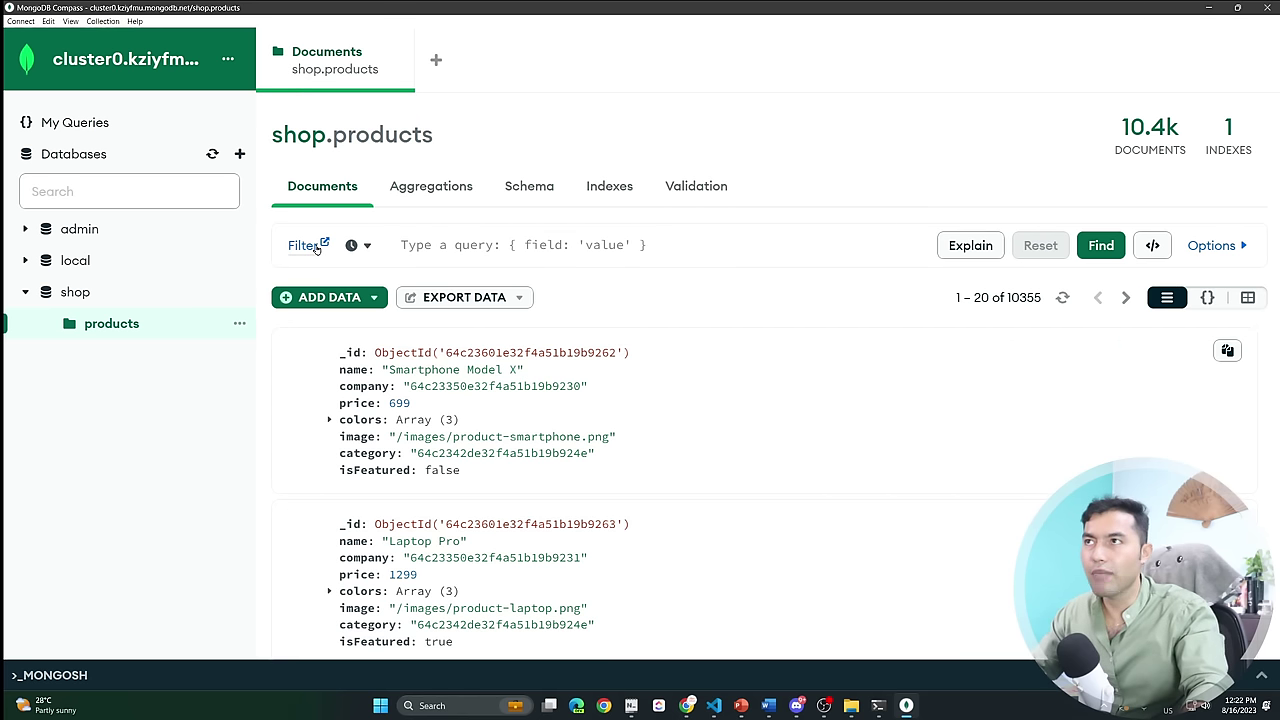
Start a '{' query filter in Compass, then return to the mongosh terminal.
{"action": "left_click", "coordinate": [406, 246]}
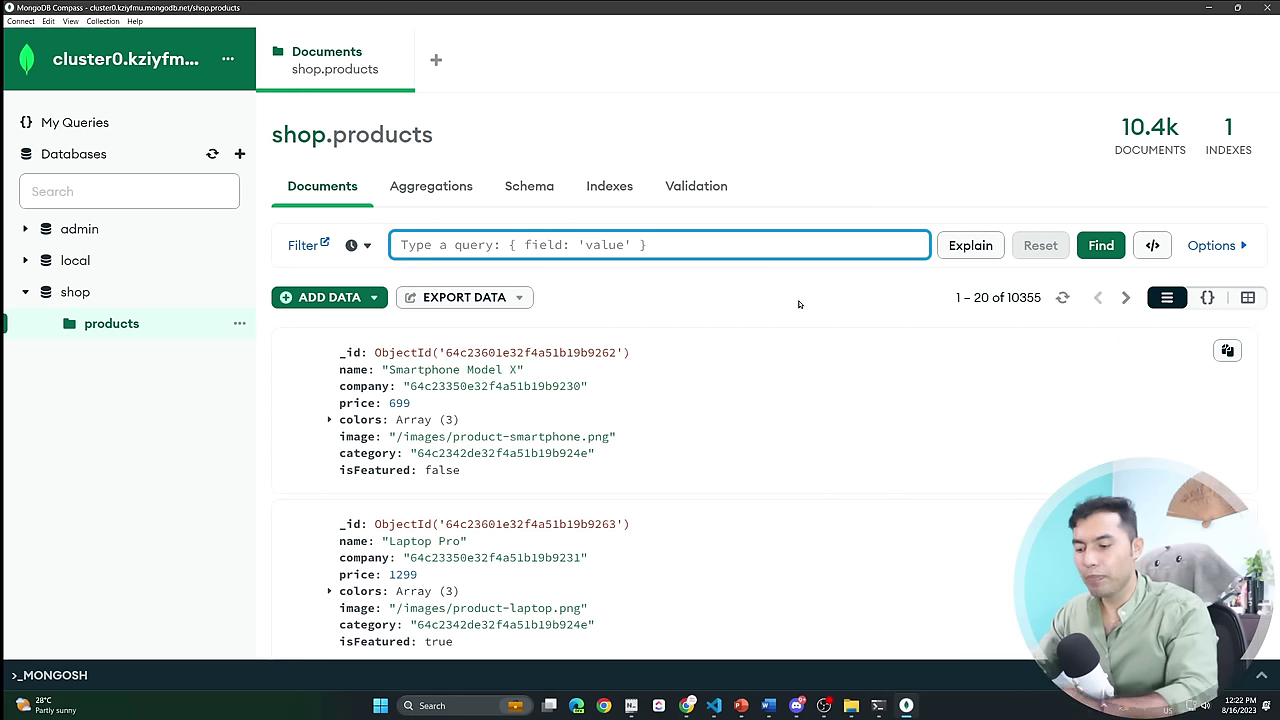
{"action": "type", "text": "{"}
{"action": "key", "text": "alt+Tab"}
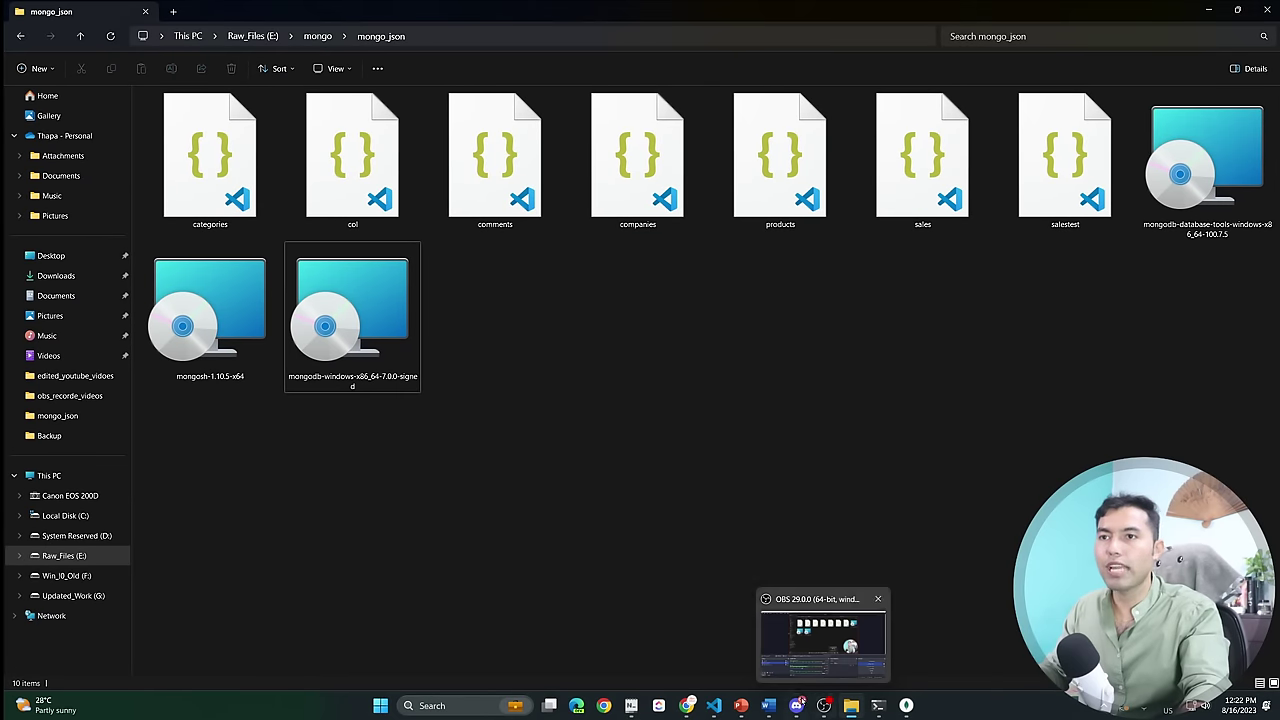
{"action": "left_click", "coordinate": [871, 643]}
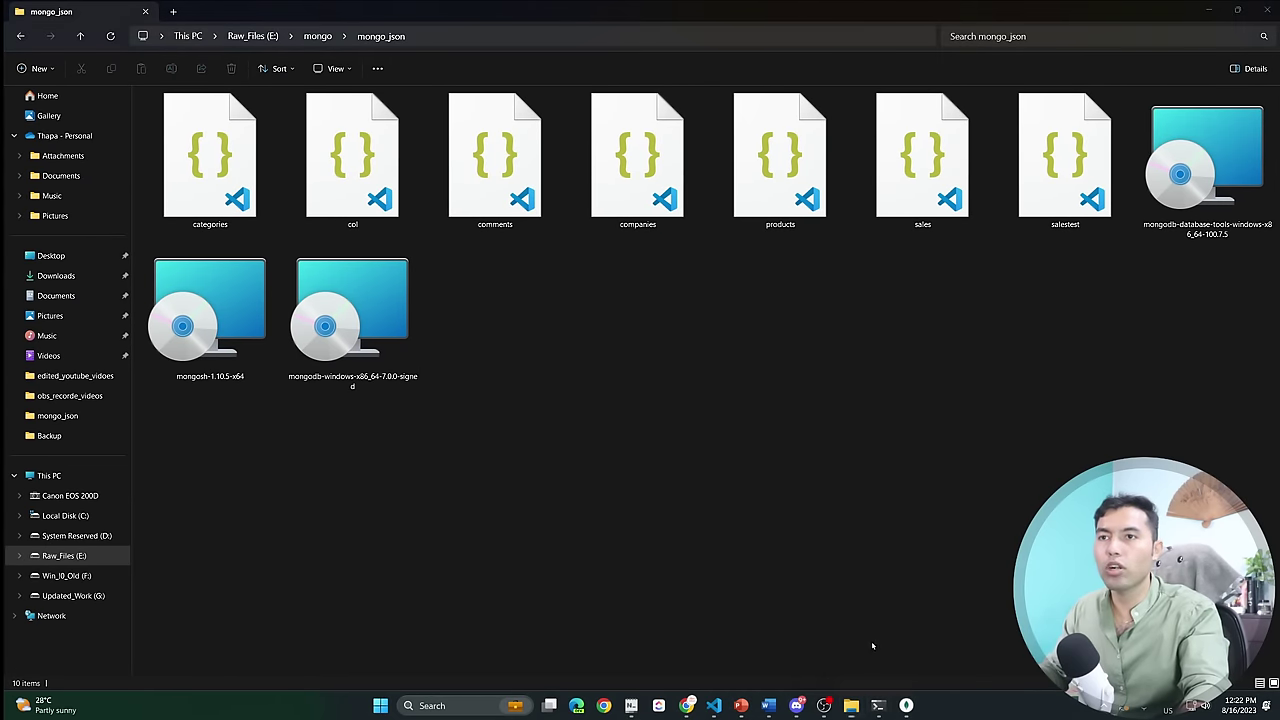
List databases with show dbs, highlight the new shop entry, then clear the screen.
{"action": "type", "text": "show "}
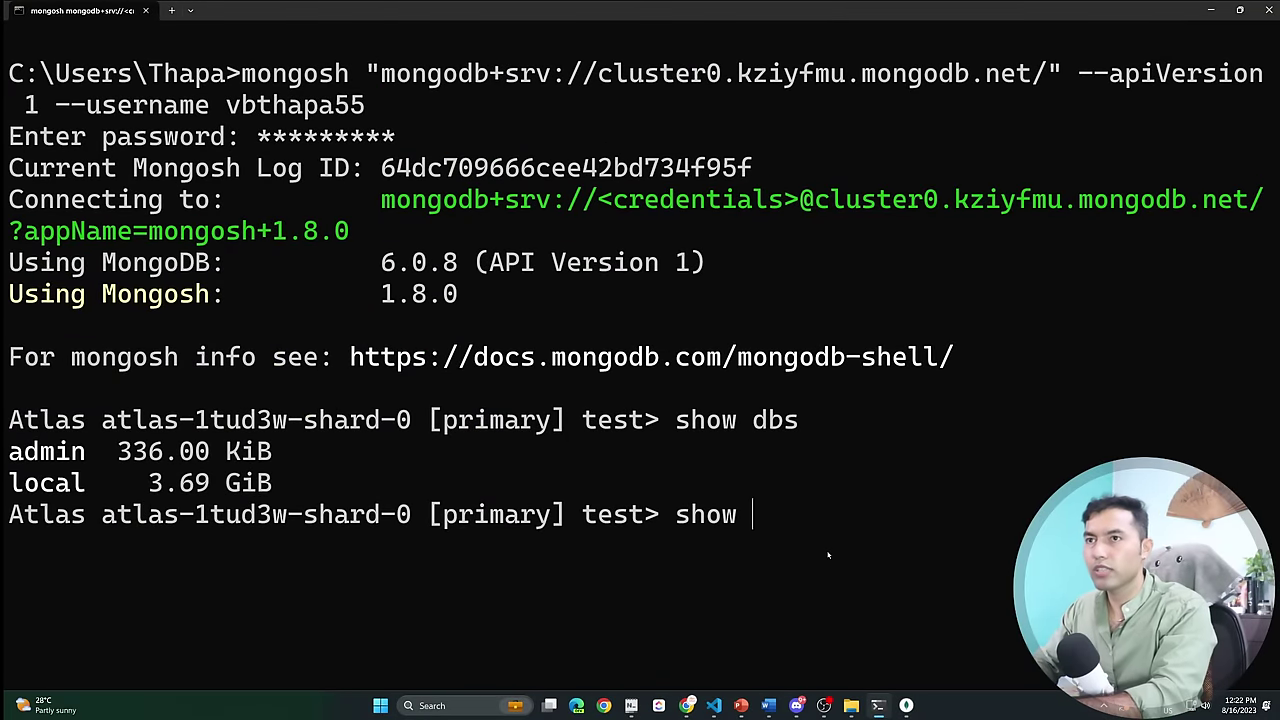
{"action": "type", "text": "dbs"}
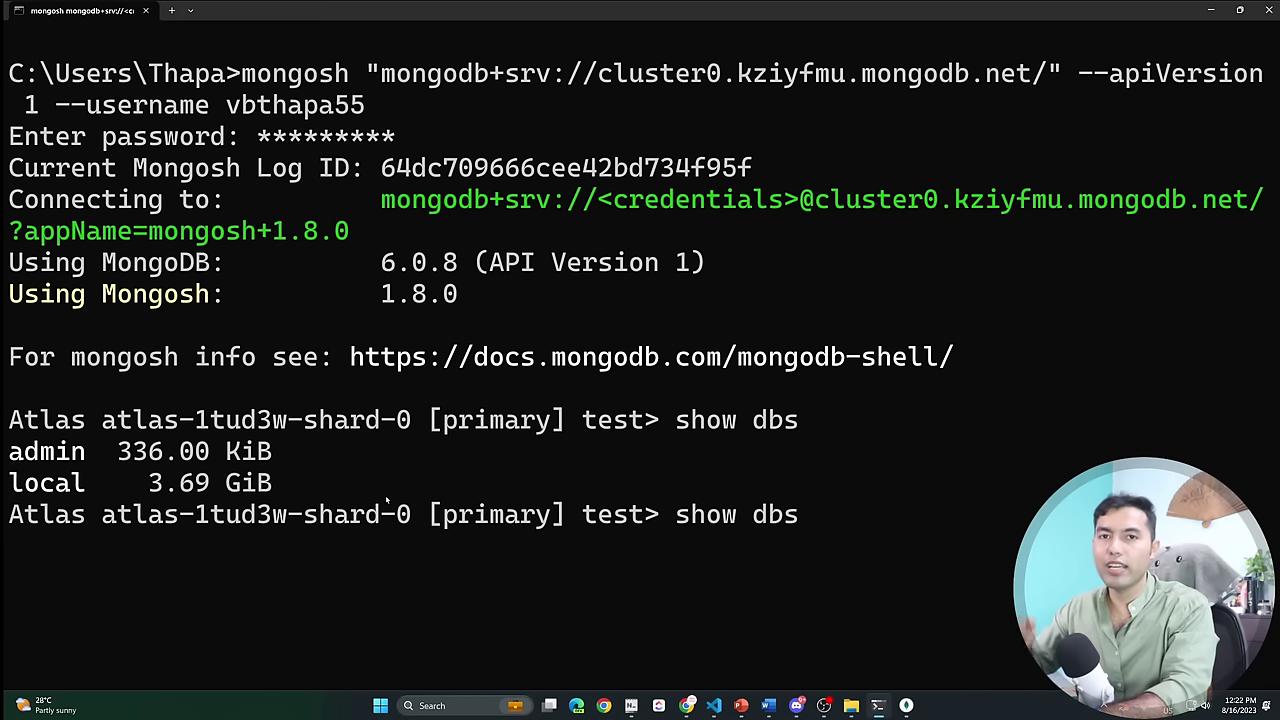
{"action": "key", "text": "Return"}
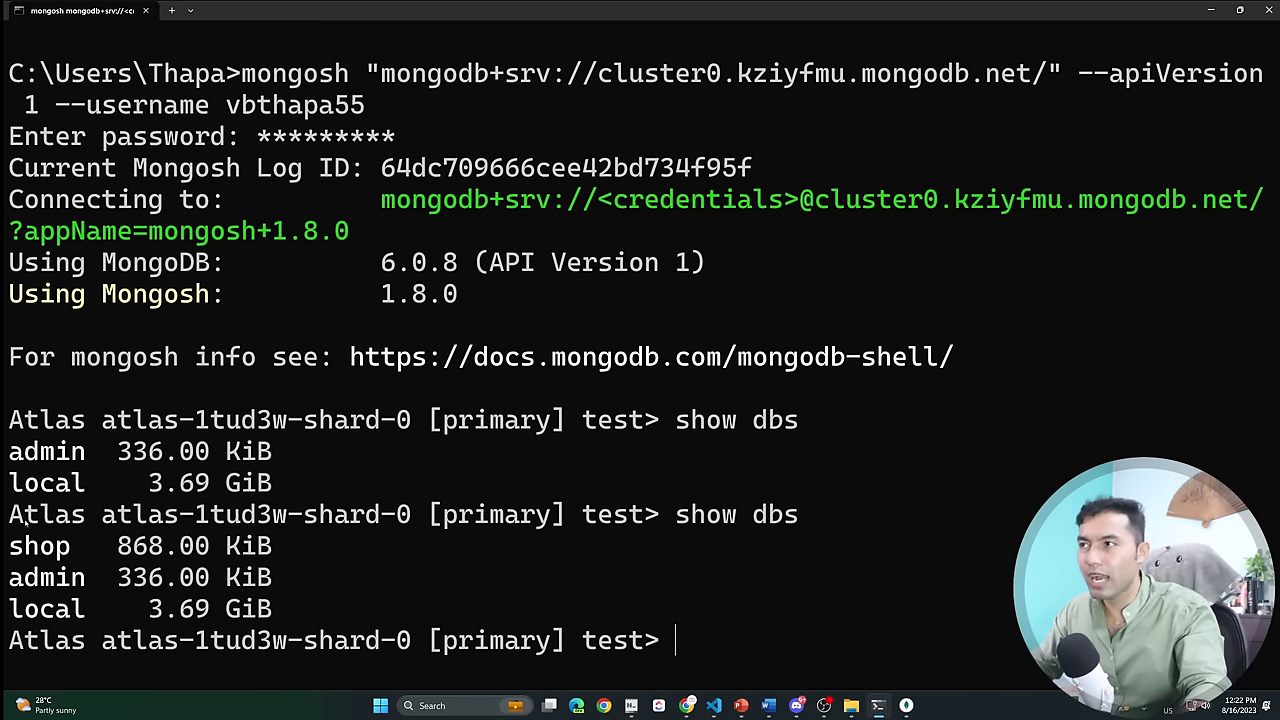
{"action": "left_click_drag", "start_coordinate": [8, 545], "coordinate": [270, 545]}
{"action": "type", "text": "cls"}
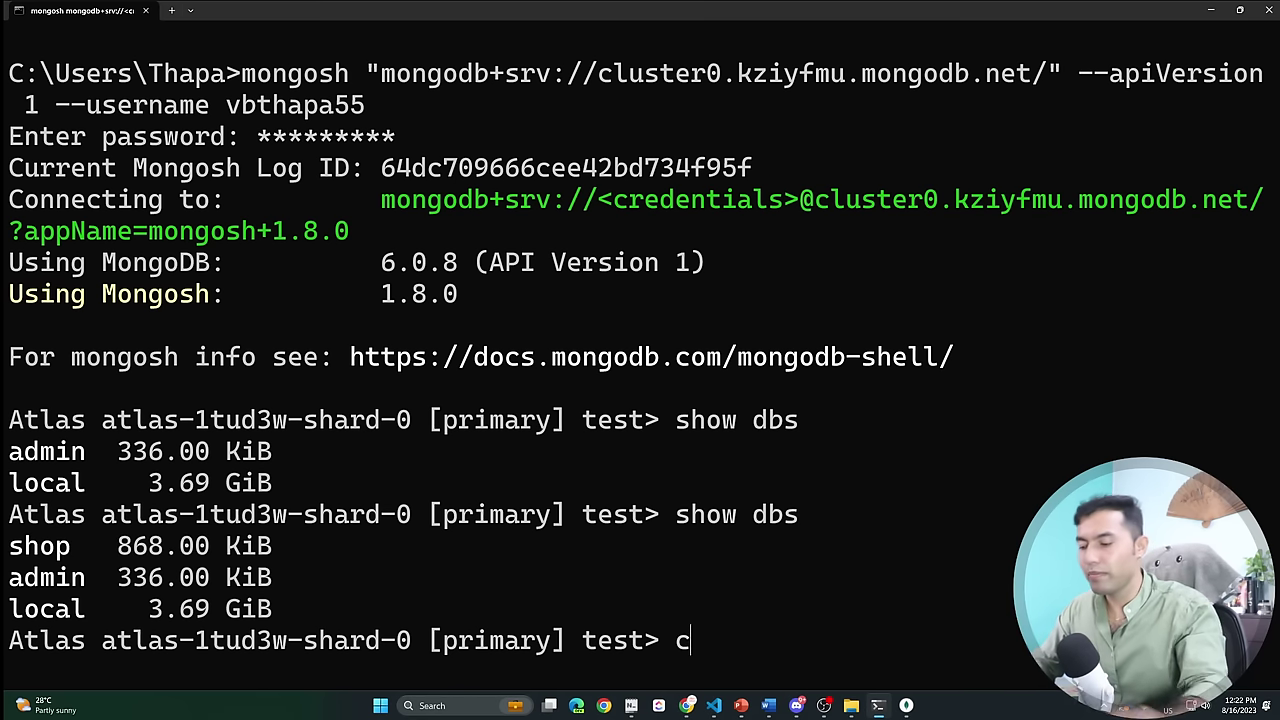
{"action": "key", "text": "Return"}
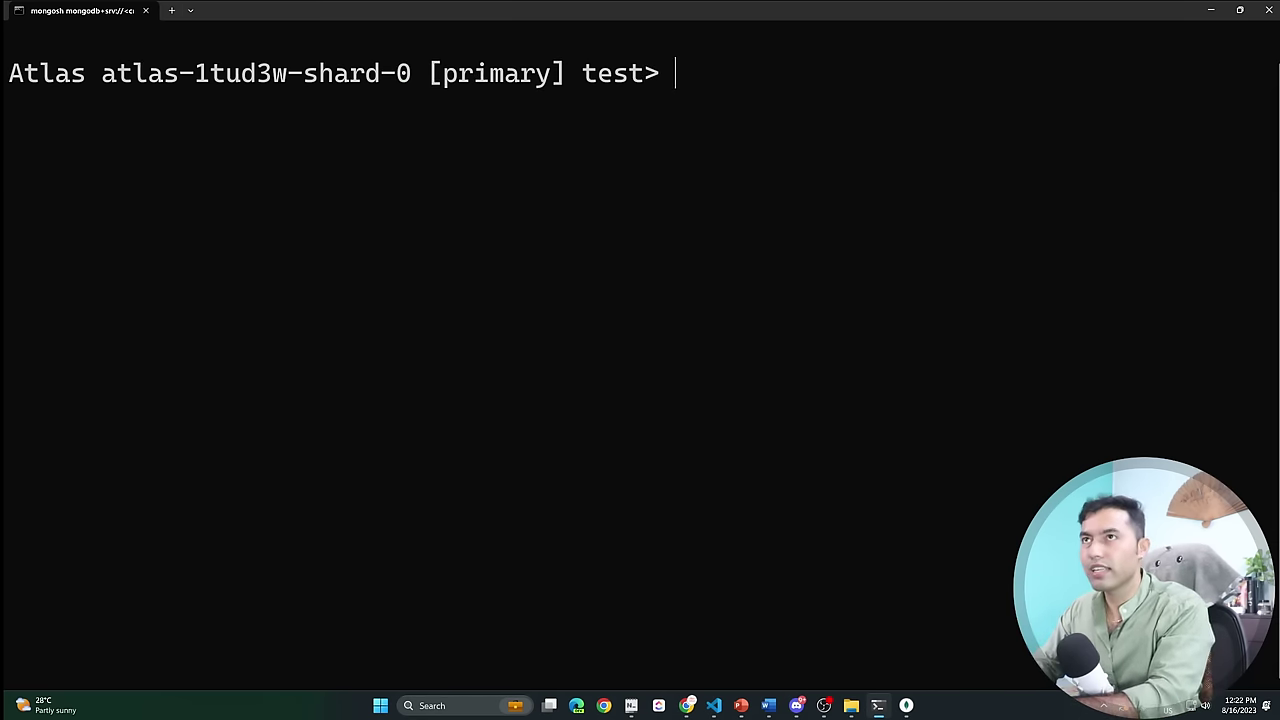
Switch to shop, confirm products via show collections, and type db.products.find().limit().
{"action": "type", "text": "use shop"}
{"action": "key", "text": "Return"}
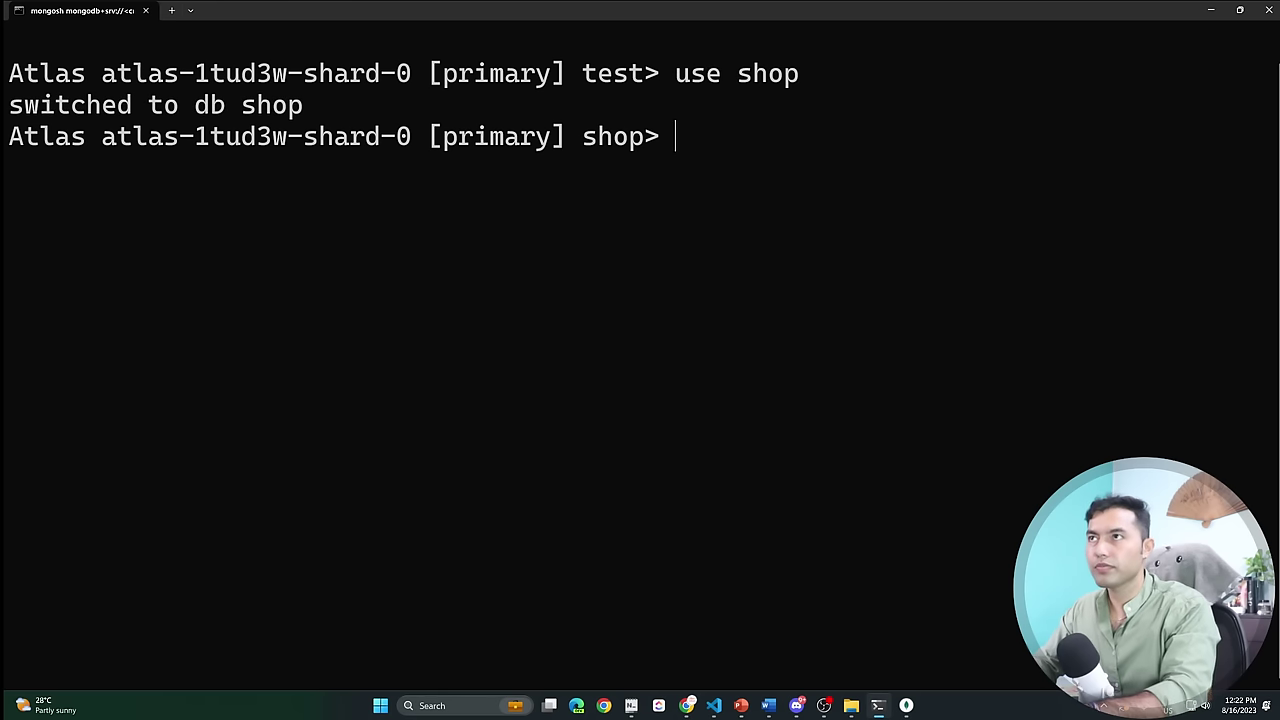
{"action": "type", "text": "shjopw"}
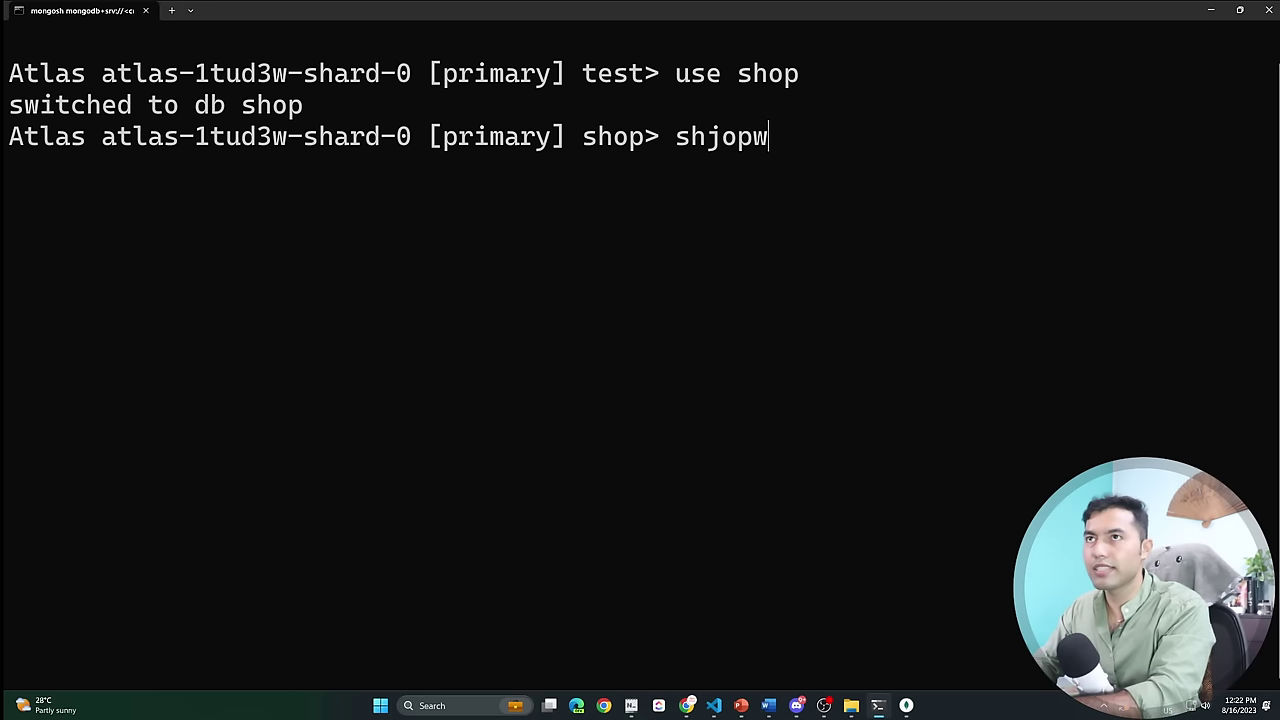
{"action": "key", "text": "BackSpace"}
{"action": "key", "text": "BackSpace"}
{"action": "key", "text": "BackSpace"}
{"action": "key", "text": "BackSpace"}
{"action": "type", "text": "ow colle"}
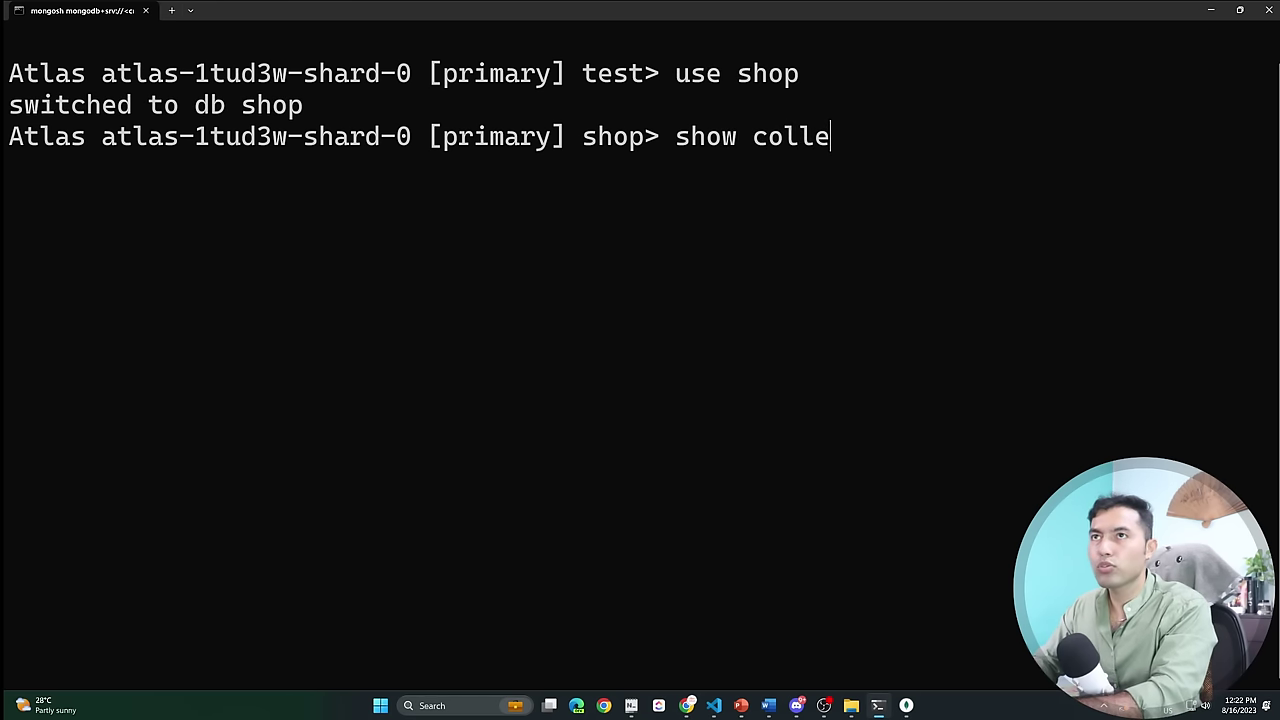
{"action": "type", "text": "ctions"}
{"action": "key", "text": "Return"}
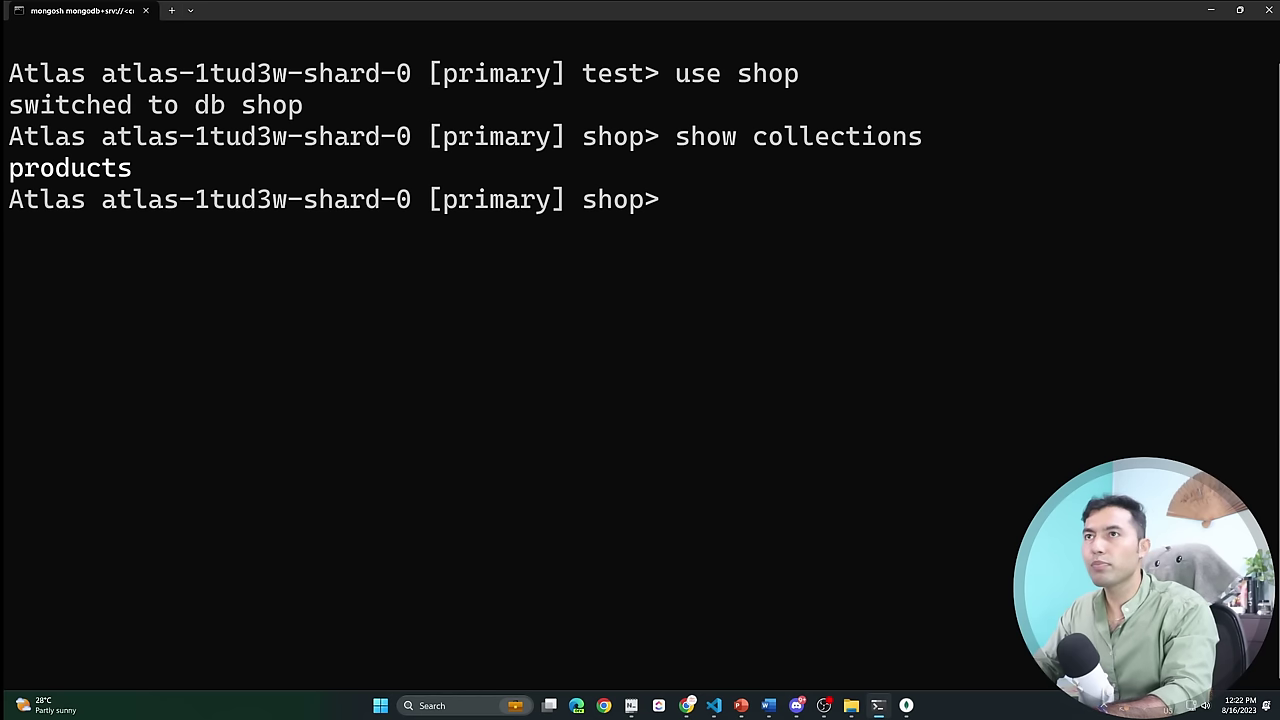
{"action": "type", "text": "db."}
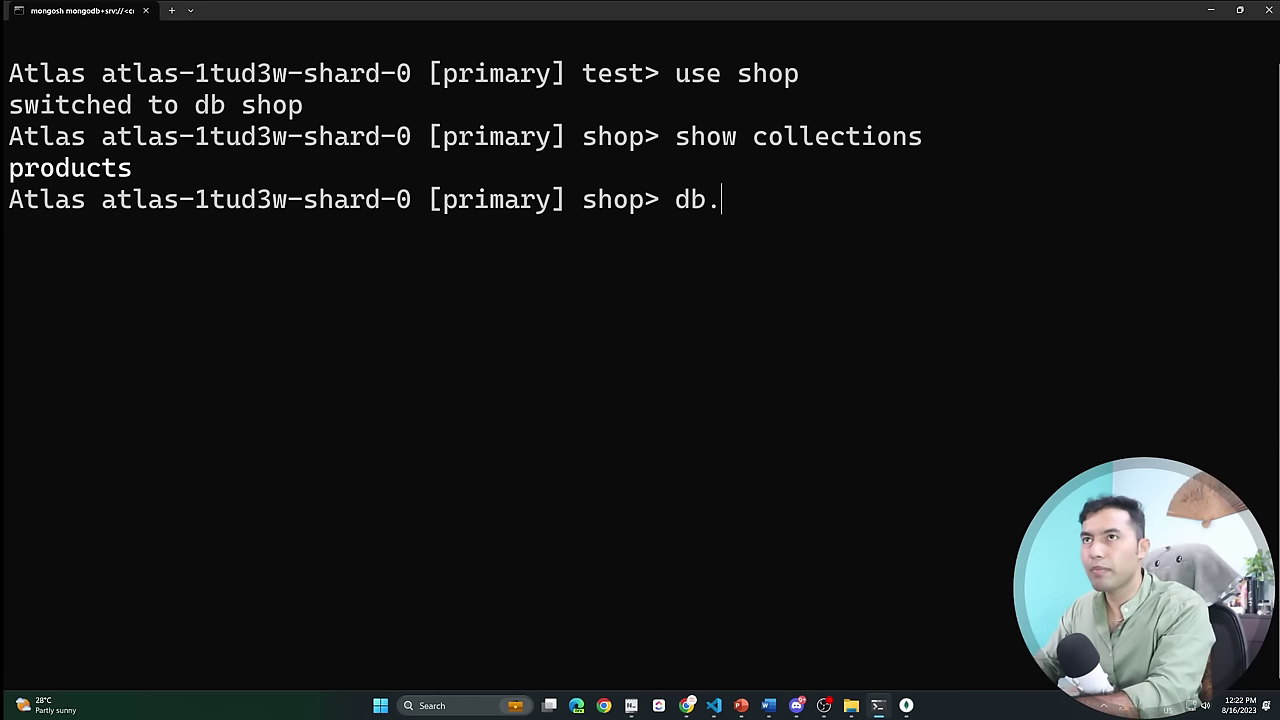
{"action": "type", "text": "pro"}
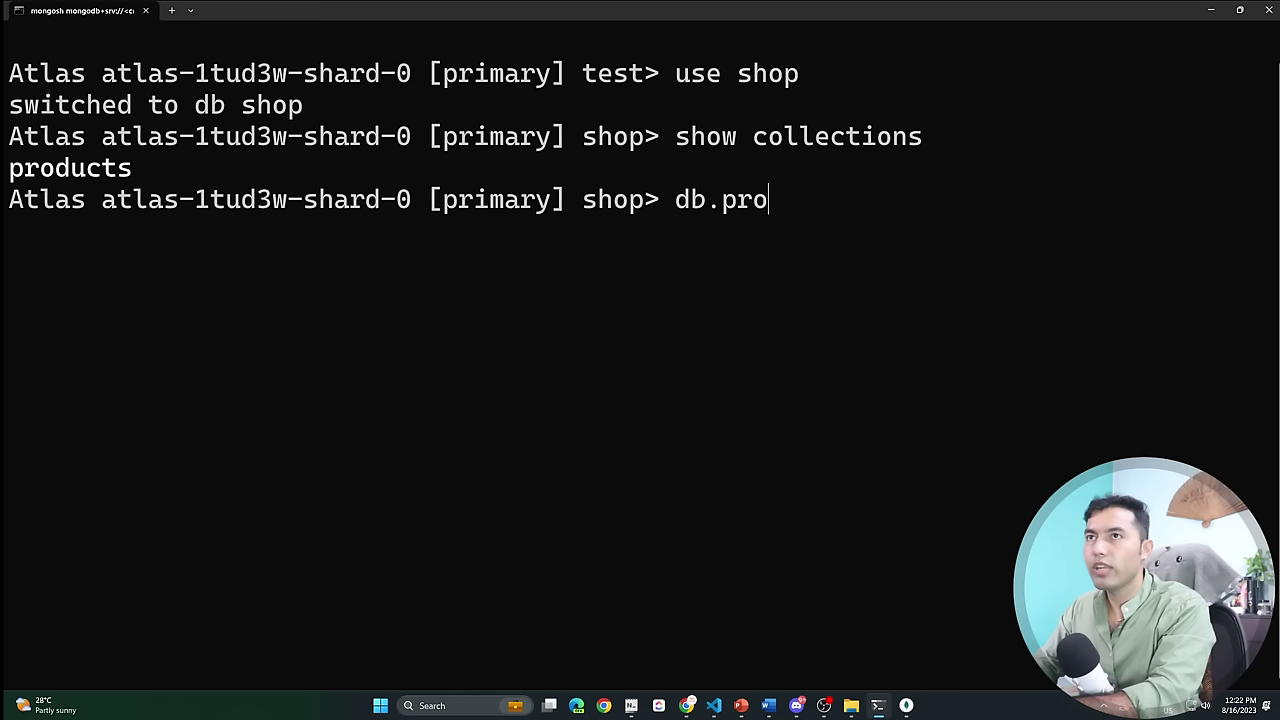
{"action": "type", "text": "ducts."}
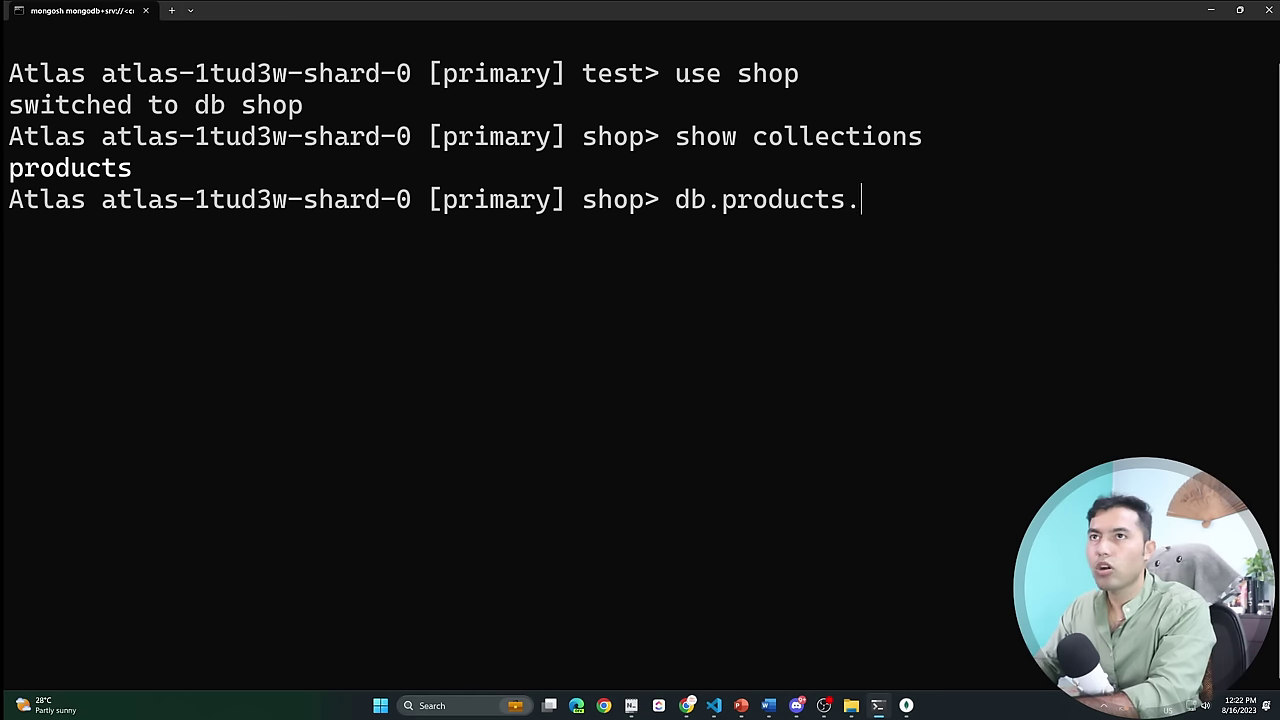
{"action": "type", "text": "find()."}
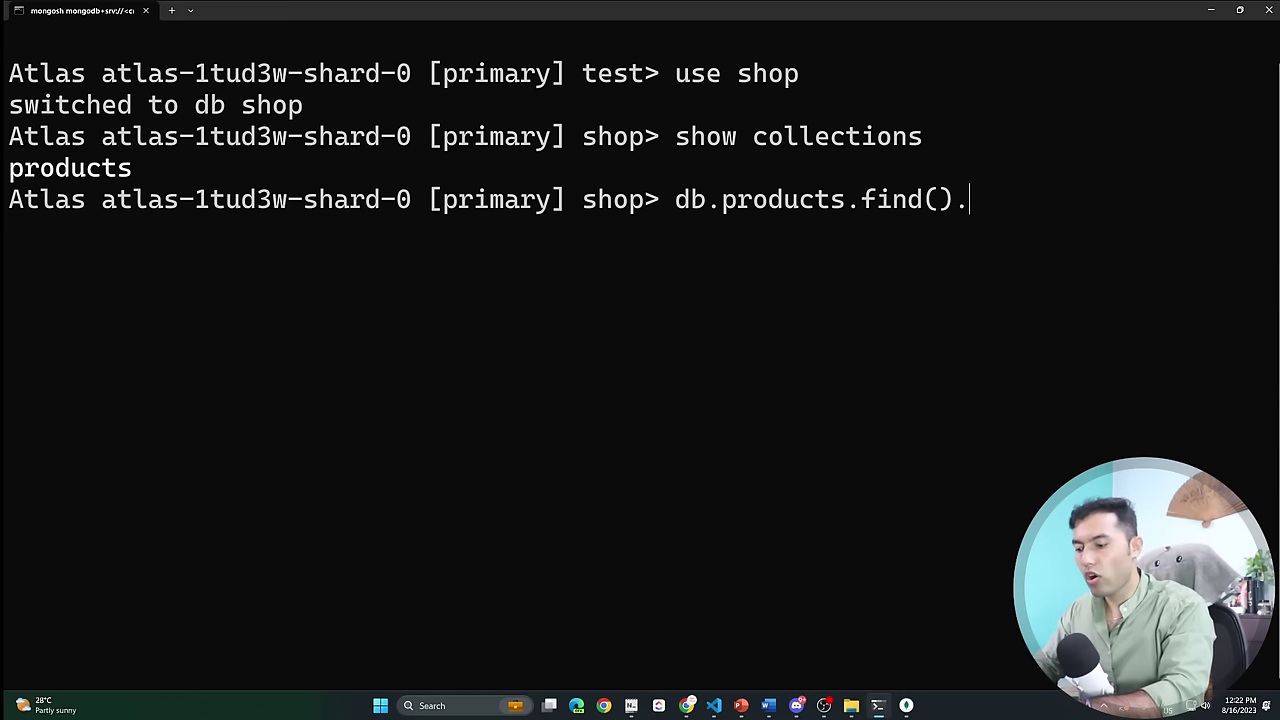
{"action": "type", "text": "limit()"}
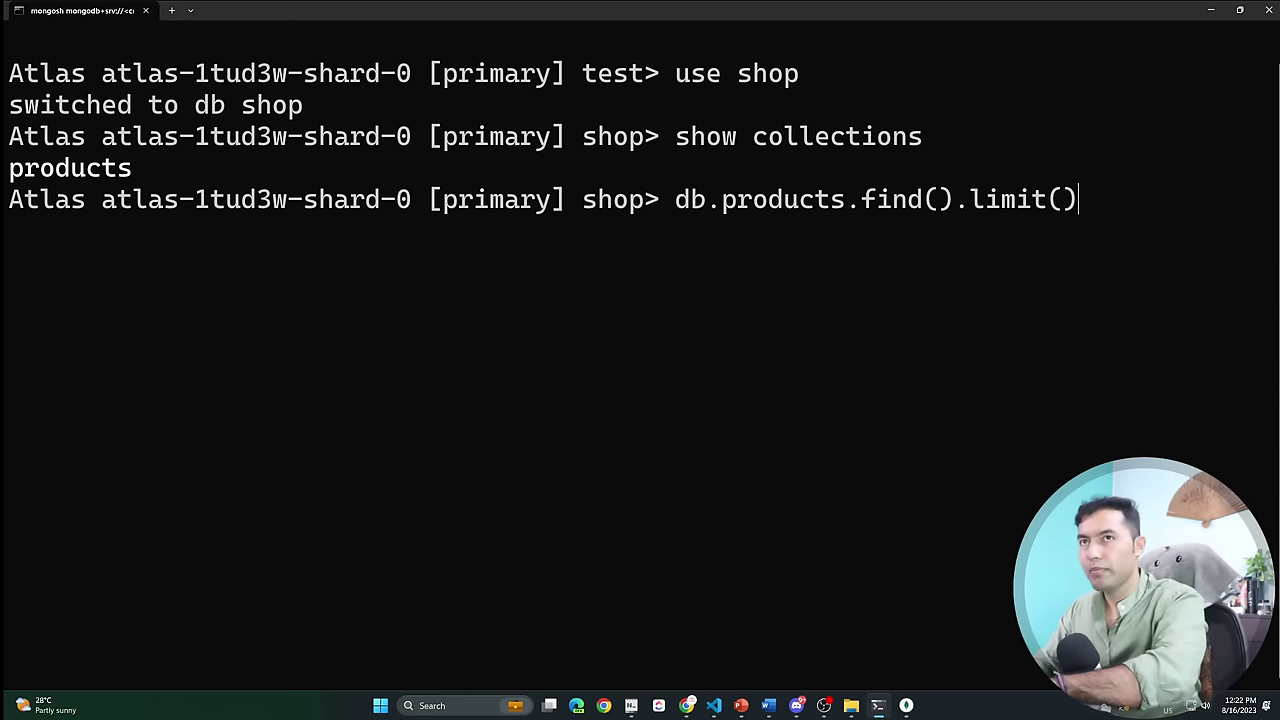
{"action": "key", "text": "Left"}
Run find().limit(3), review and copy the three-product output, then minimize the terminal.
{"action": "type", "text": "3"}
{"action": "key", "text": "Return"}
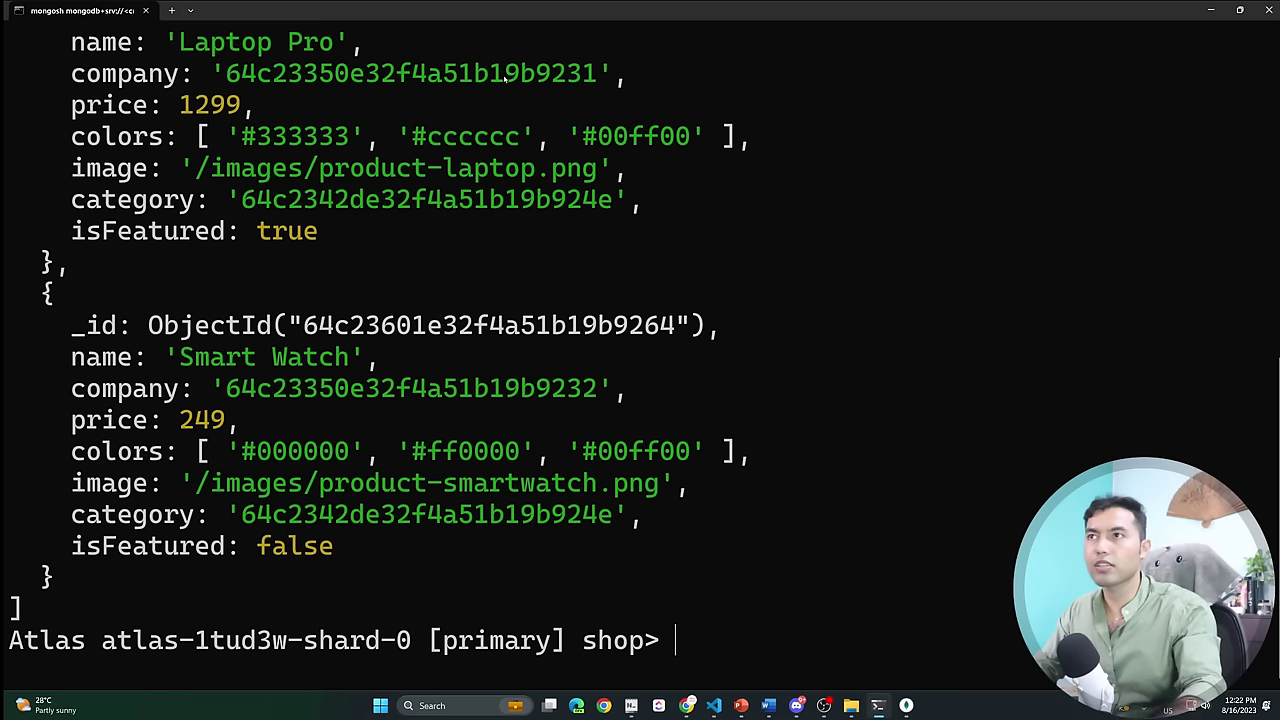
{"action": "scroll", "coordinate": [496, 408], "scroll_direction": "down", "scroll_amount": 2, "text": "ctrl"}
{"action": "scroll", "coordinate": [497, 405], "scroll_direction": "down", "scroll_amount": 6}
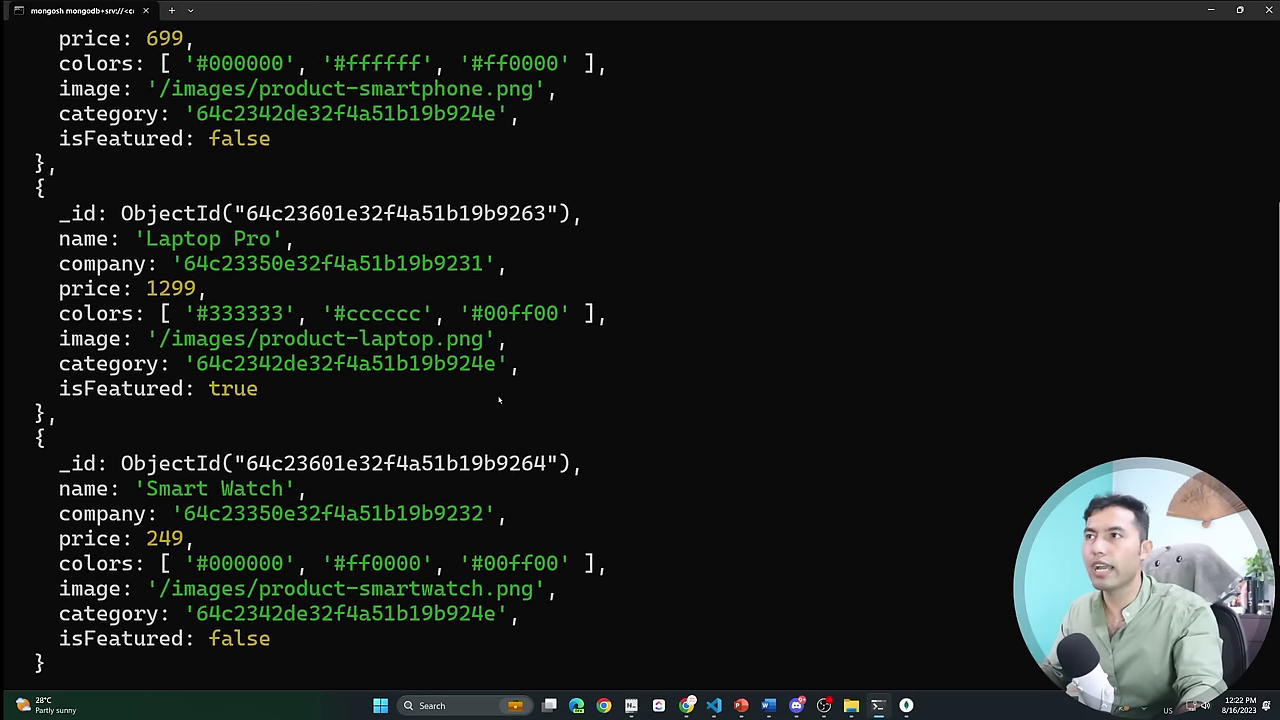
{"action": "scroll", "coordinate": [498, 398], "scroll_direction": "down", "scroll_amount": 4, "text": "ctrl"}
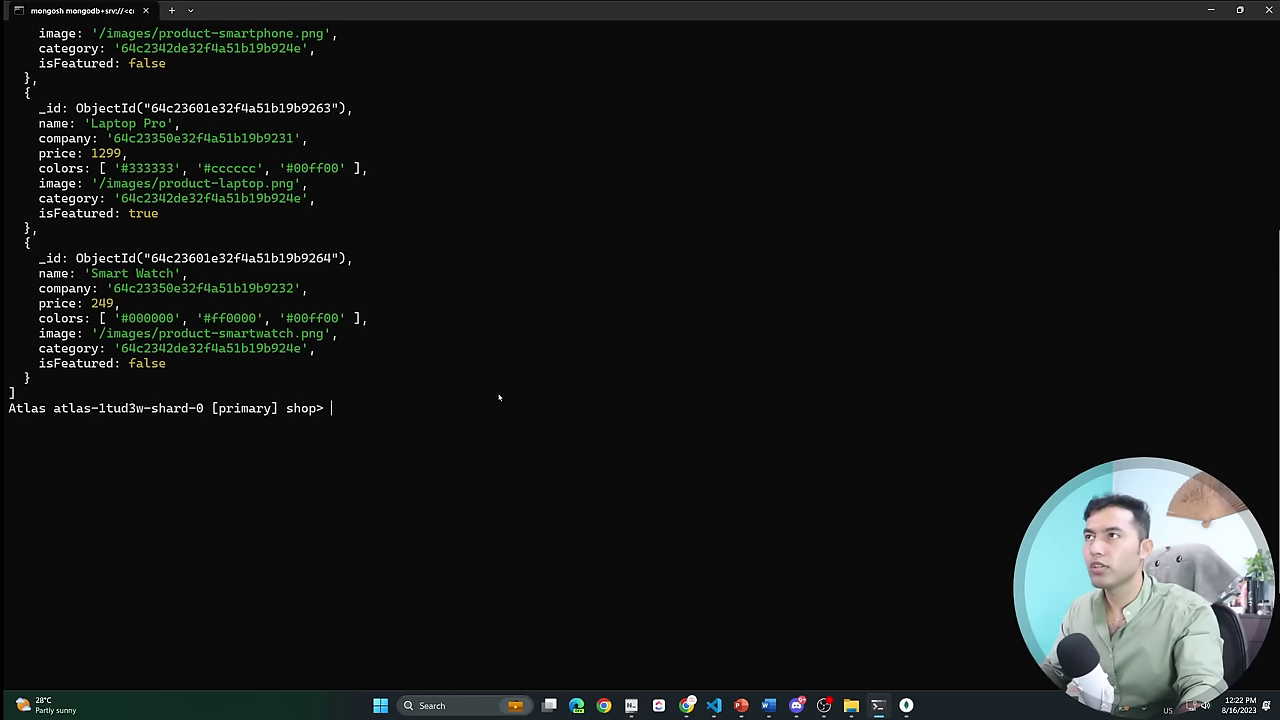
{"action": "scroll", "coordinate": [499, 398], "scroll_direction": "up", "scroll_amount": 1}
{"action": "left_click_drag", "start_coordinate": [389, 567], "coordinate": [20, 93]}
{"action": "right_click", "coordinate": [590, 281]}
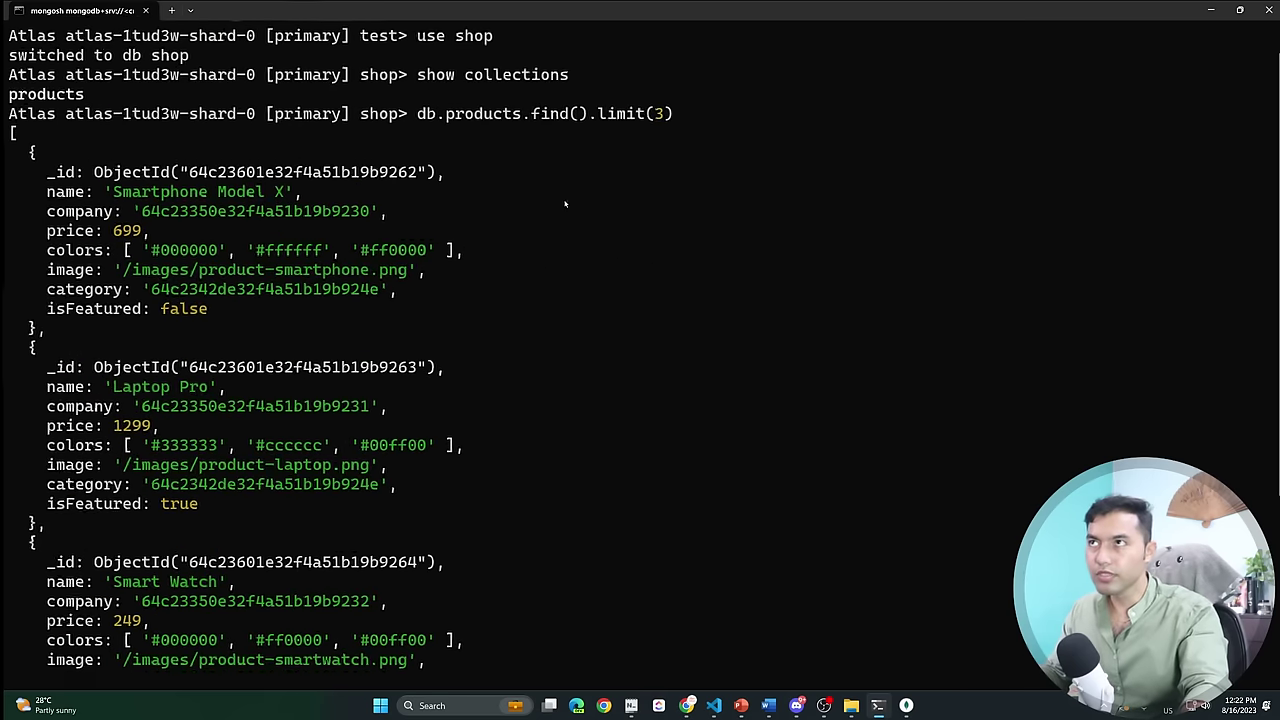
{"action": "scroll", "coordinate": [566, 200], "scroll_direction": "up", "scroll_amount": 3, "text": "ctrl"}
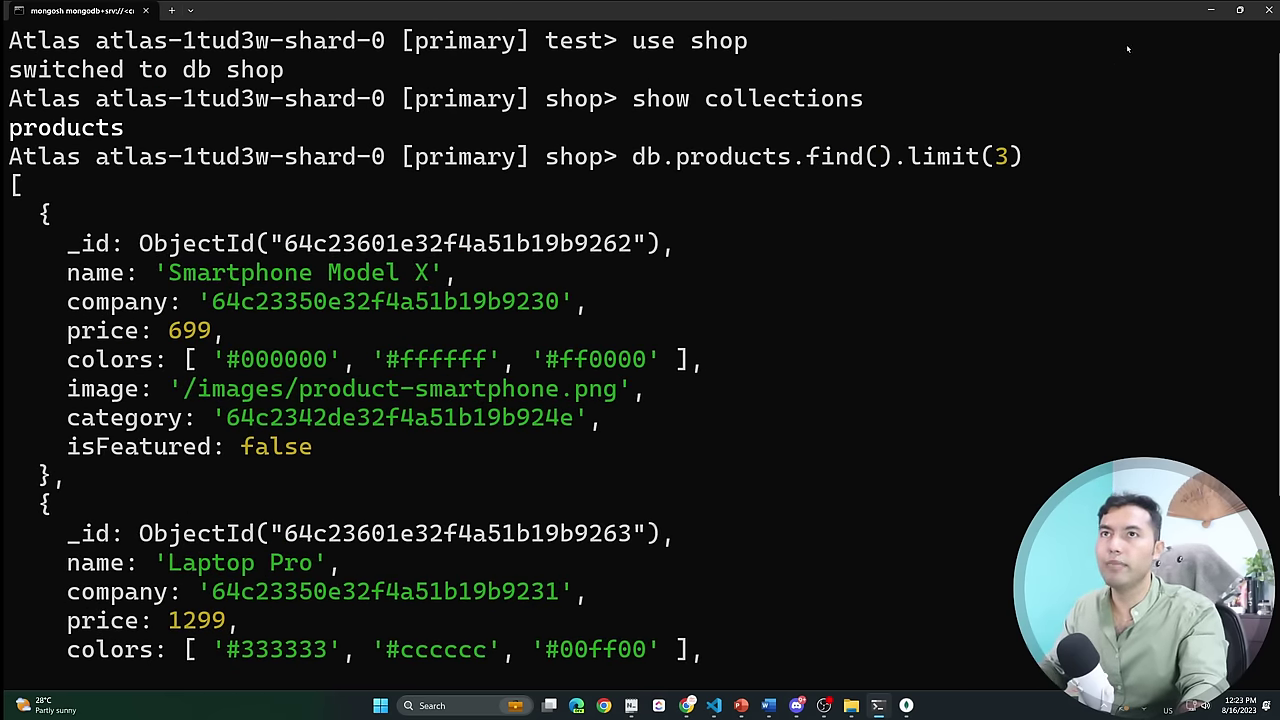
{"action": "left_click", "coordinate": [1211, 10]}
Minimize File Explorer so Compass shows the shop.products documents again.
{"action": "left_click", "coordinate": [1208, 10]}
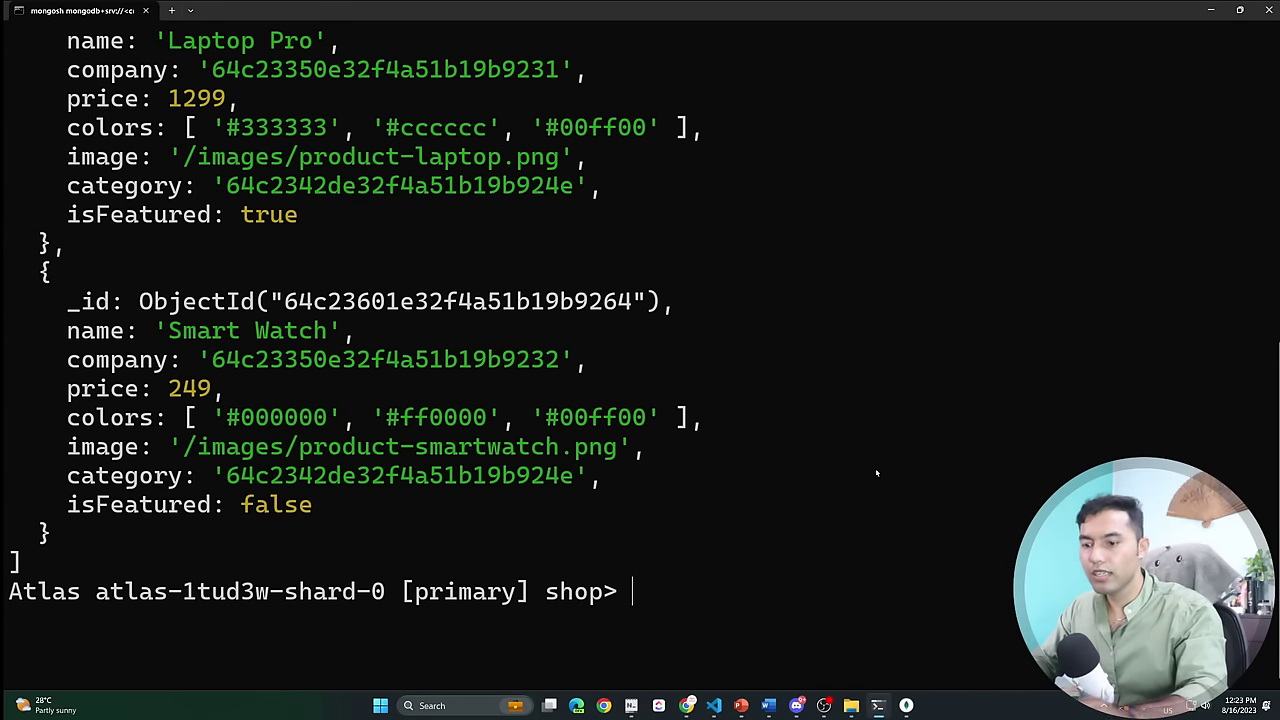
Add a price:120 filter to the recalled limit(3) query and run it.
{"action": "key", "text": "Up"}
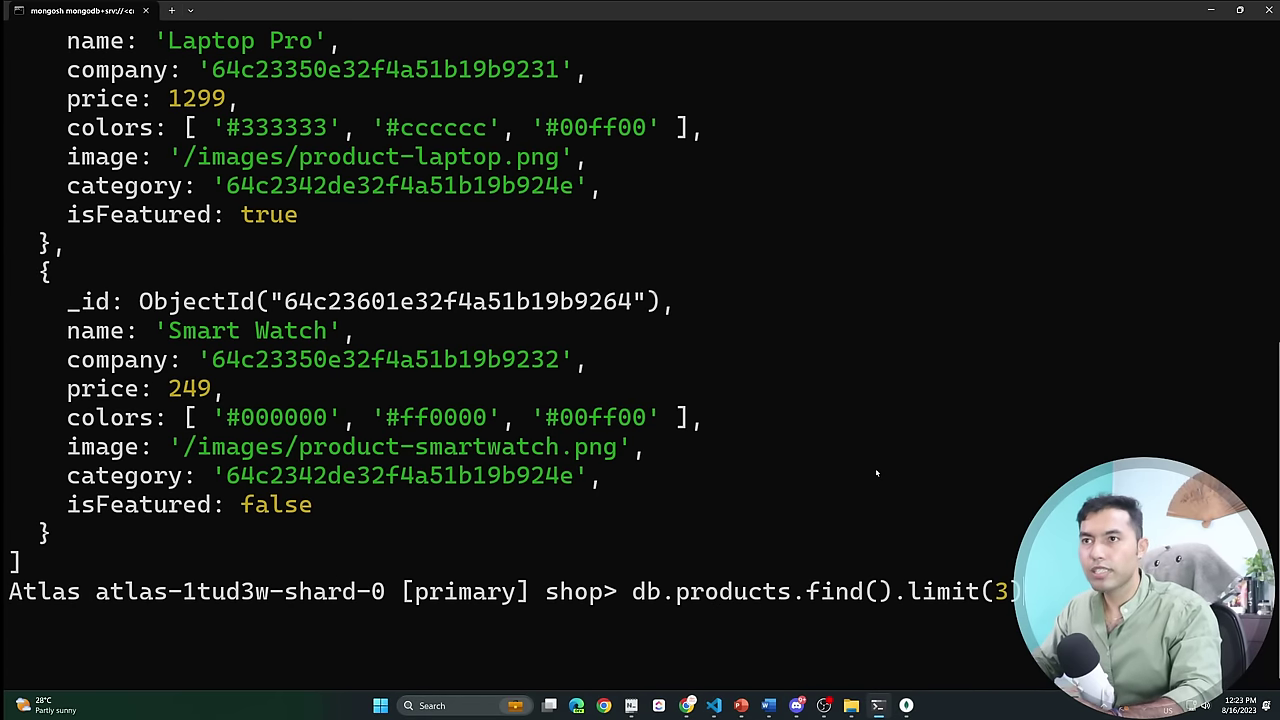
{"action": "key", "text": "Left"}
{"action": "key", "text": "Left"}
{"action": "key", "text": "Left"}
{"action": "key", "text": "Left"}
{"action": "key", "text": "Left"}
{"action": "key", "text": "Left"}
{"action": "key", "text": "Left"}
{"action": "key", "text": "Left"}
{"action": "key", "text": "Left"}
{"action": "key", "text": "Left"}
{"action": "type", "text": "{}"}
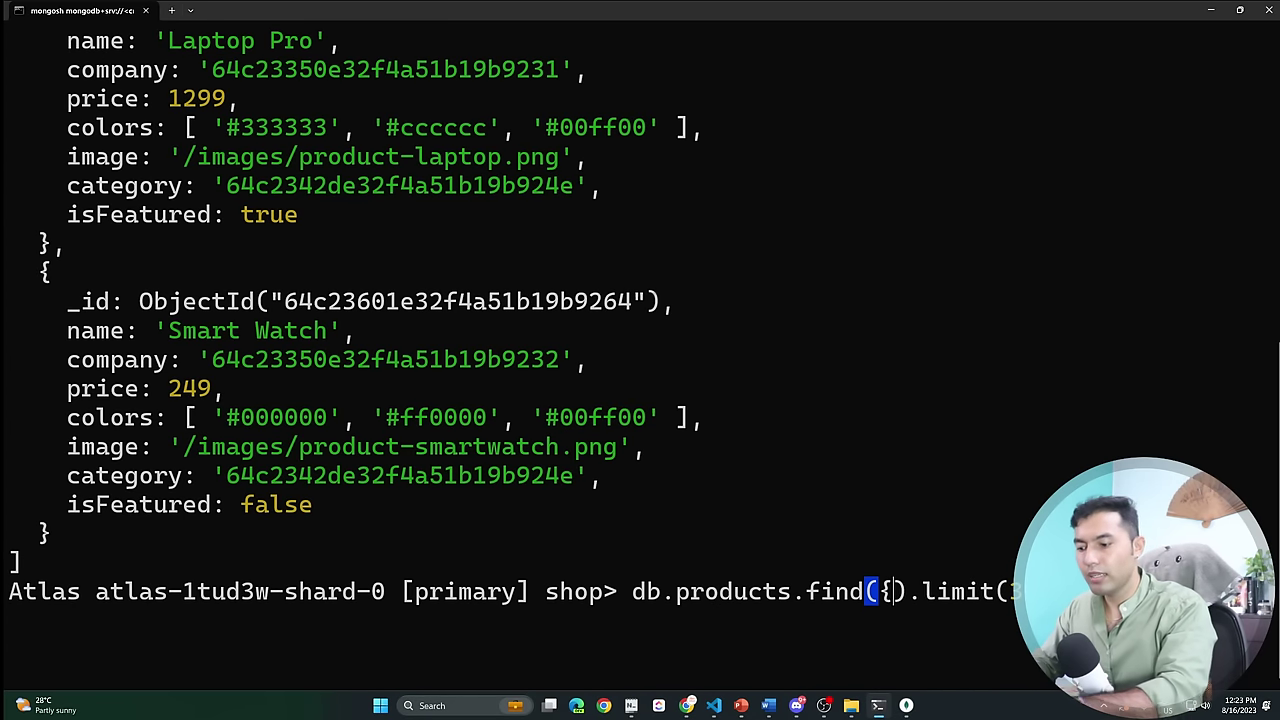
{"action": "key", "text": "Left"}
{"action": "type", "text": "prioc"}
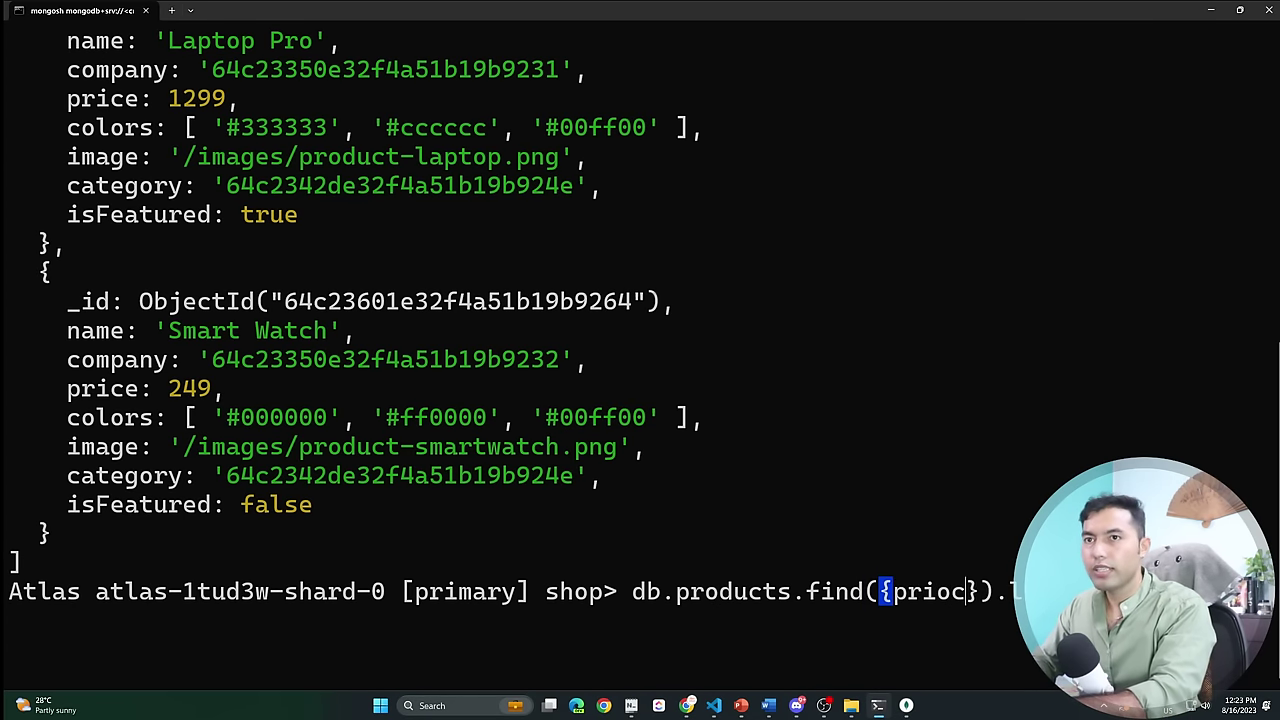
{"action": "key", "text": "BackSpace"}
{"action": "key", "text": "BackSpace"}
{"action": "type", "text": "ce:"}
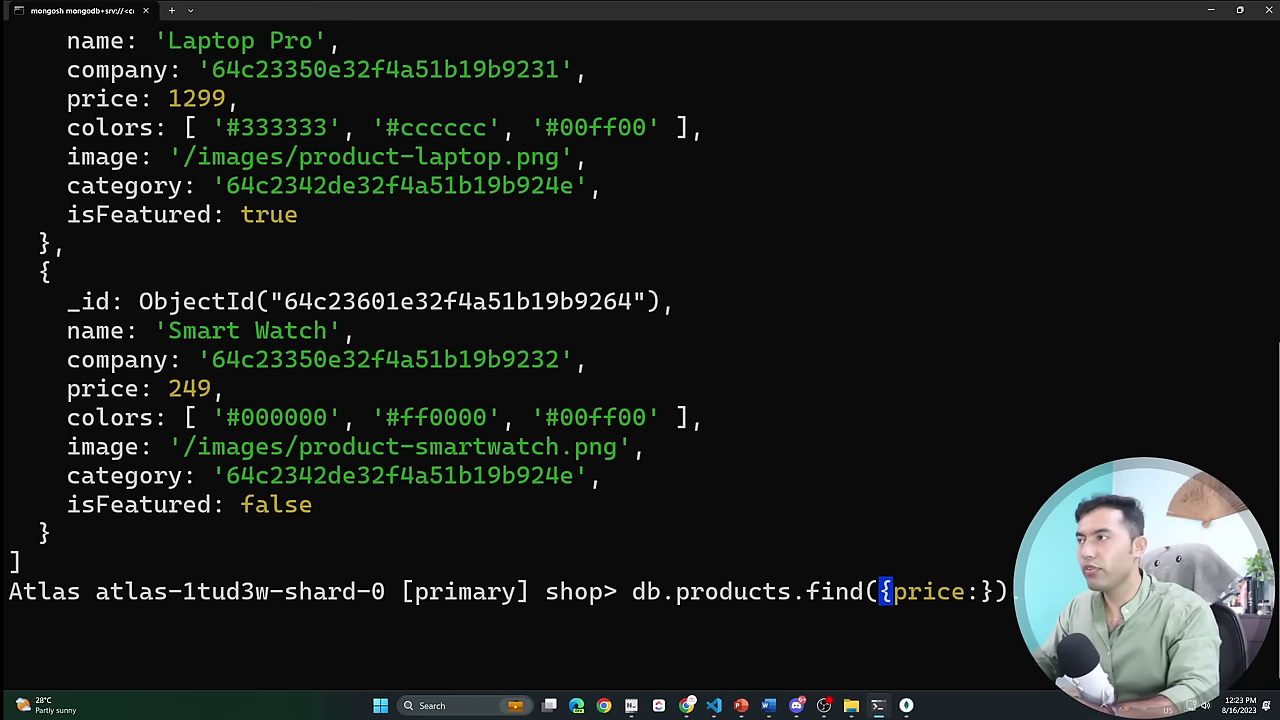
{"action": "type", "text": "120"}
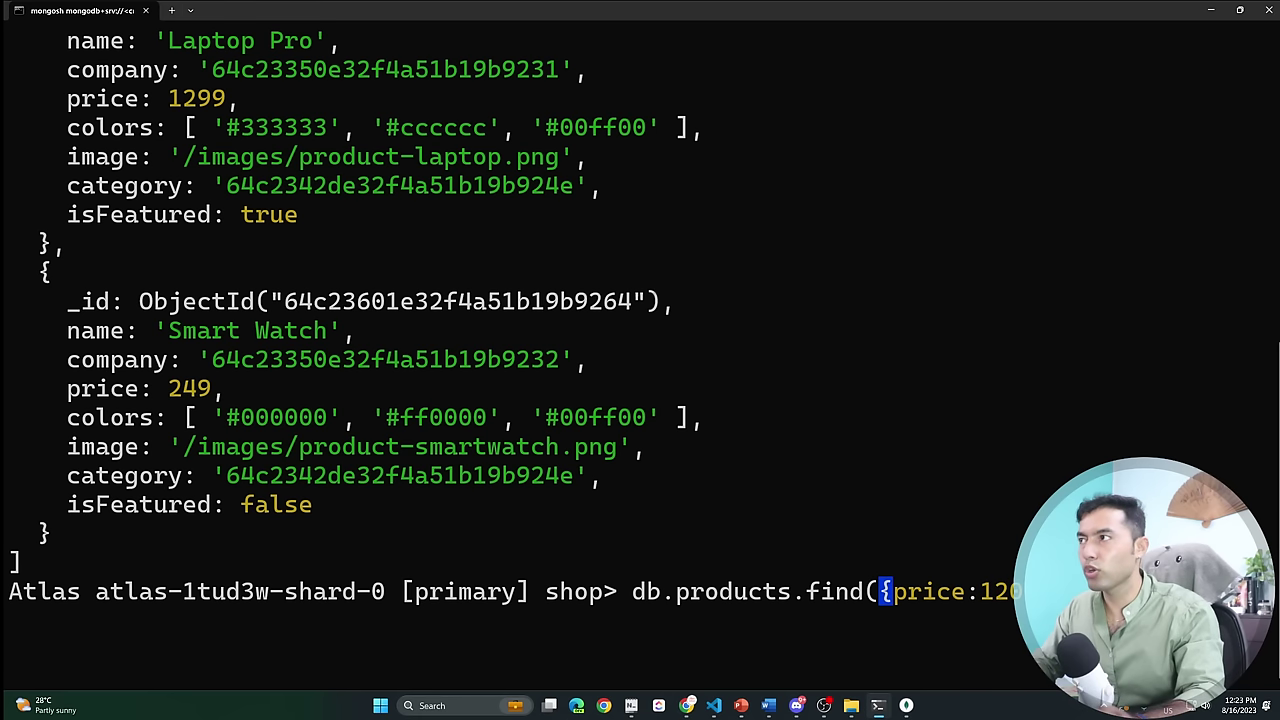
{"action": "key", "text": "Return"}
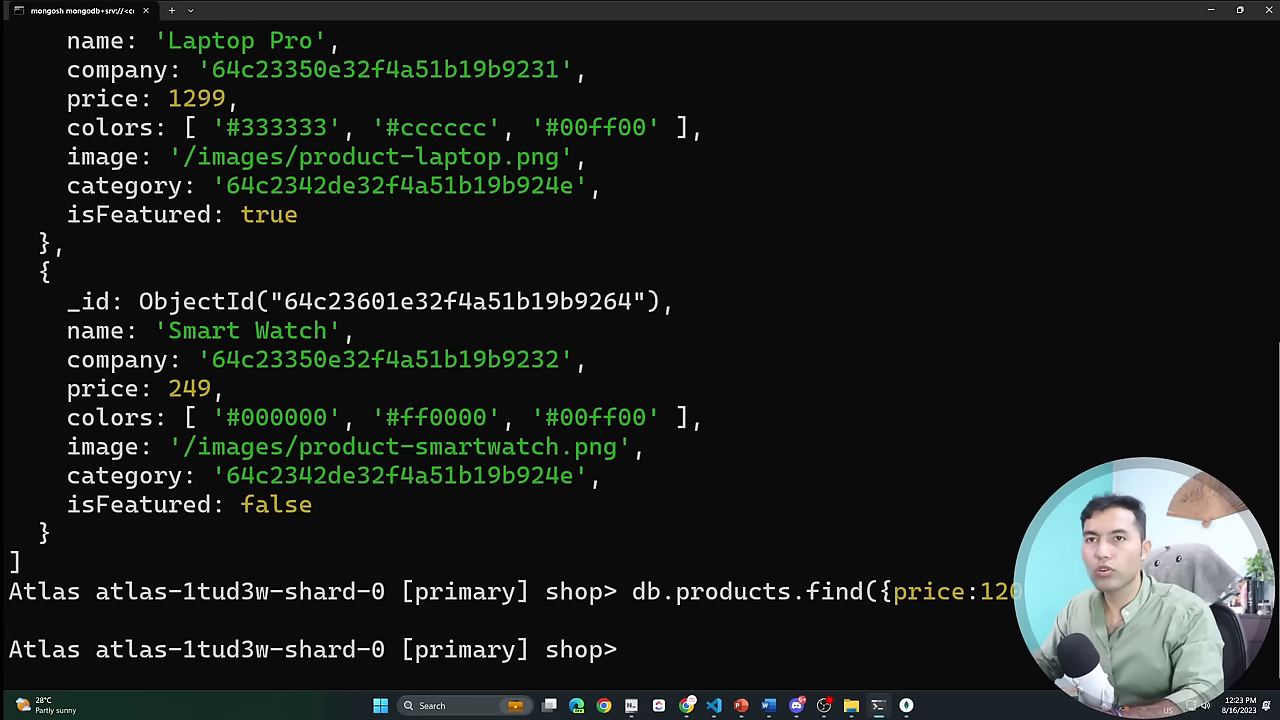
Clear the mongosh screen with cls.
{"action": "key", "text": "Up"}
{"action": "key", "text": "Left"}
{"action": "key", "text": "Left"}
{"action": "key", "text": "Left"}
{"action": "key", "text": "Left"}
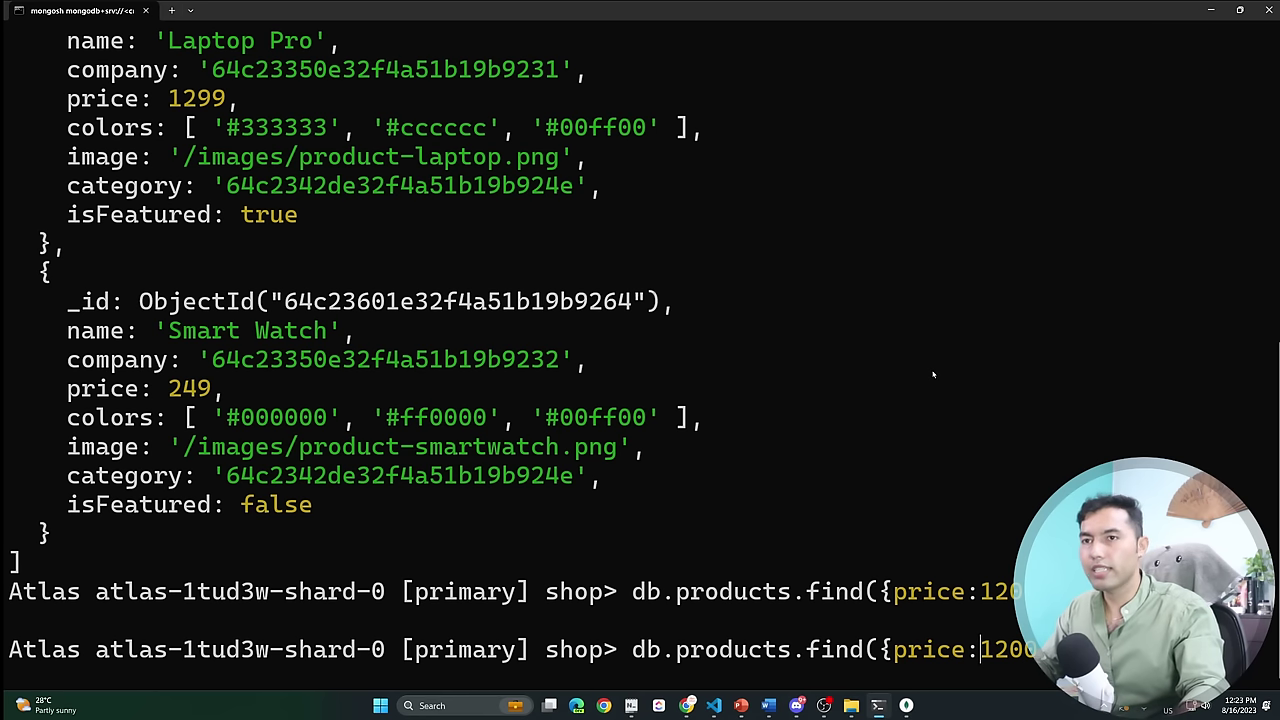
{"action": "type", "text": "cls"}
{"action": "key", "text": "Return"}
{"action": "type", "text": "cls"}
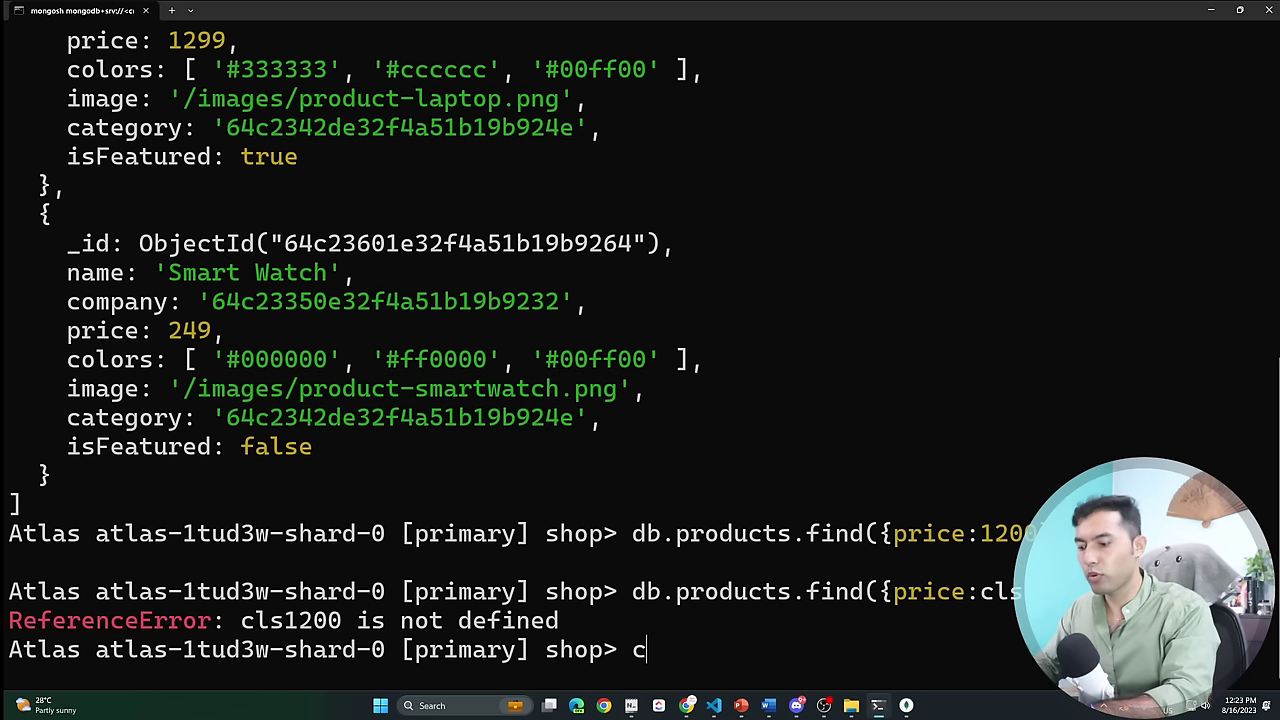
{"action": "key", "text": "Return"}
{"action": "type", "text": "cls"}
Fix the filter to {price: {$gt: 1200}} and run it, returning Laptop Pro and two Diamond Rings.
{"action": "key", "text": "Up"}
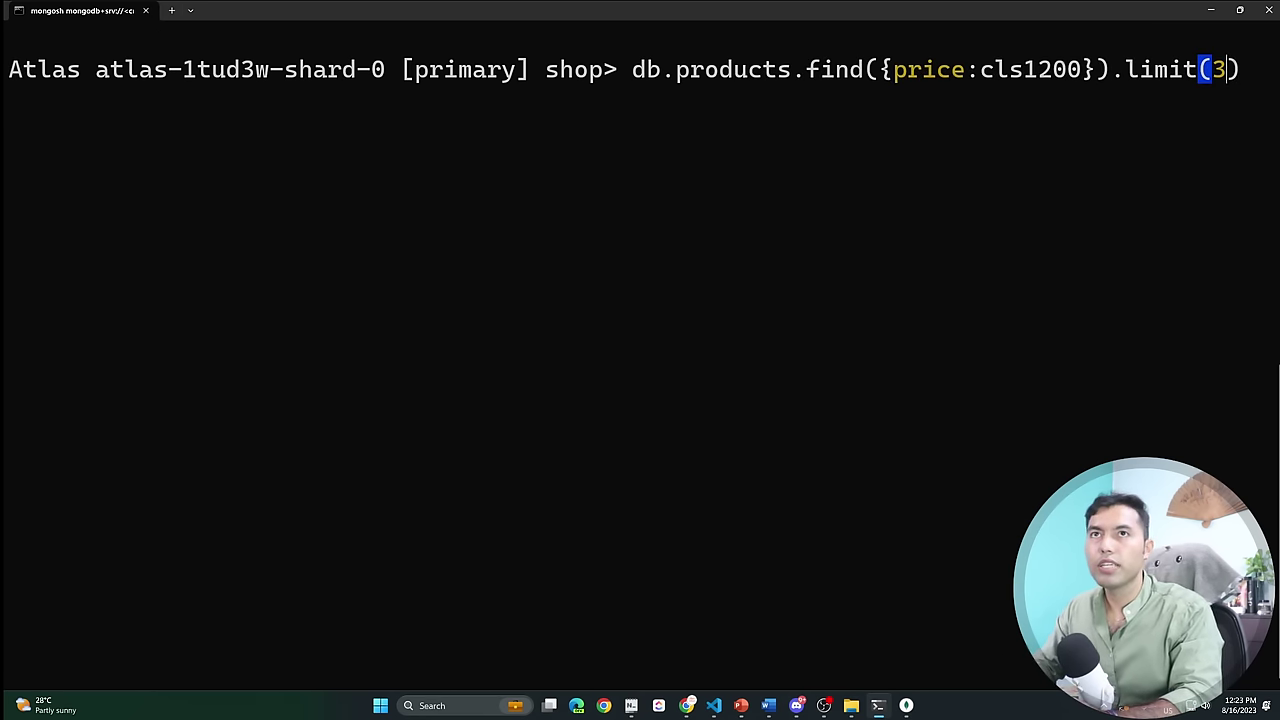
{"action": "key", "text": "Left"}
{"action": "key", "text": "Left"}
{"action": "key", "text": "Left"}
{"action": "key", "text": "Left"}
{"action": "key", "text": "Left"}
{"action": "key", "text": "Left"}
{"action": "key", "text": "Left"}
{"action": "key", "text": "Left"}
{"action": "key", "text": "Left"}
{"action": "key", "text": "Left"}
{"action": "key", "text": "Left"}
{"action": "key", "text": "Left"}
{"action": "key", "text": "Left"}
{"action": "key", "text": "Left"}
{"action": "key", "text": "Left"}
{"action": "key", "text": "BackSpace"}
{"action": "key", "text": "BackSpace"}
{"action": "key", "text": "BackSpace"}
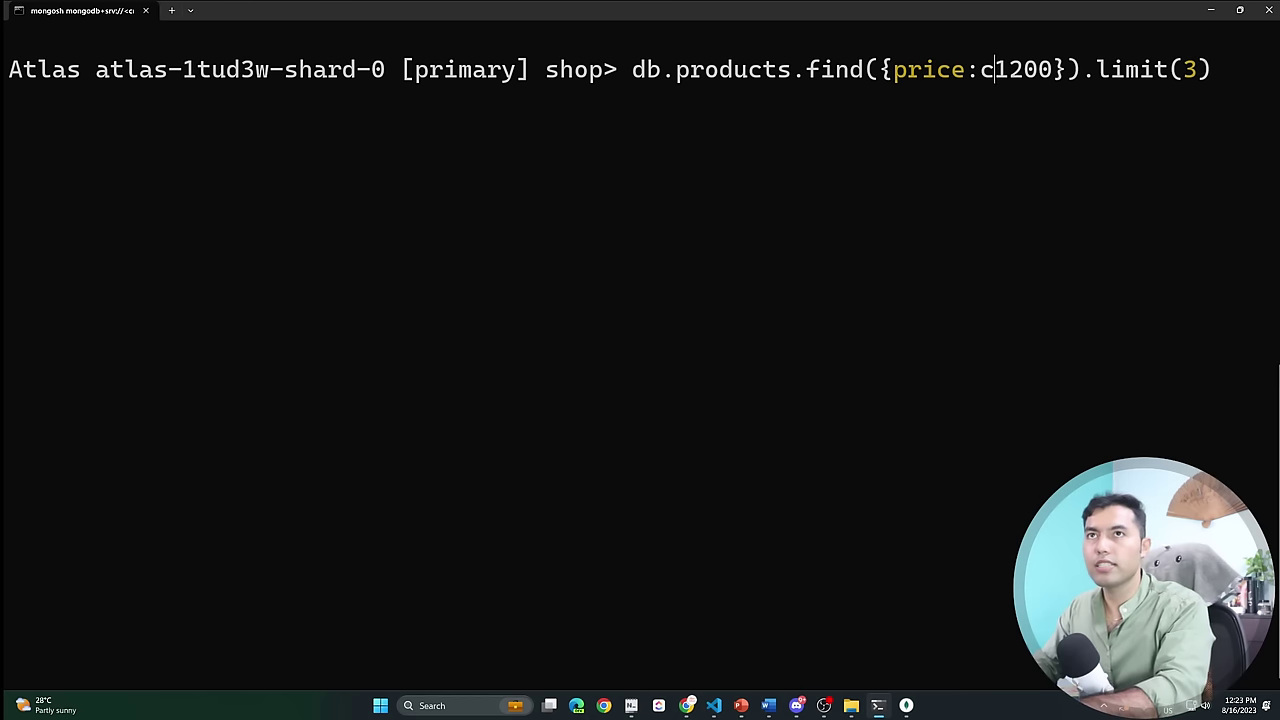
{"action": "type", "text": "{"}
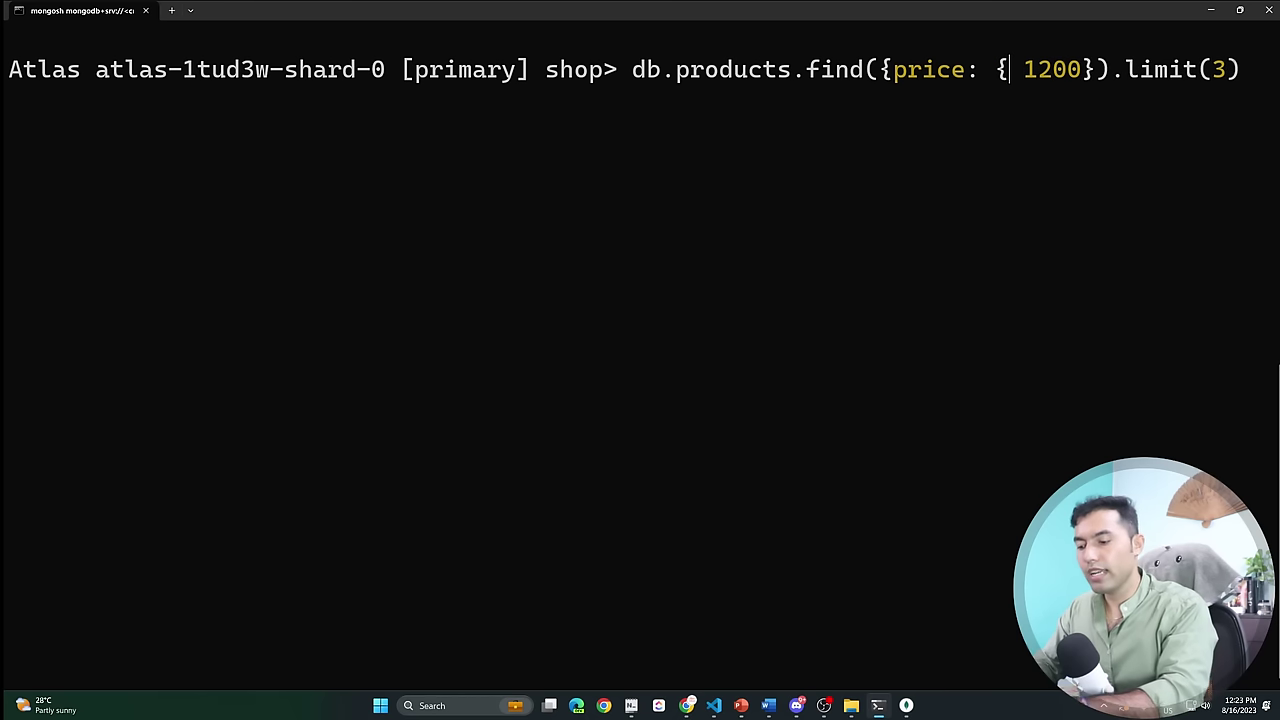
{"action": "key", "text": "Right"}
{"action": "key", "text": "Right"}
{"action": "key", "text": "Right"}
{"action": "key", "text": "Right"}
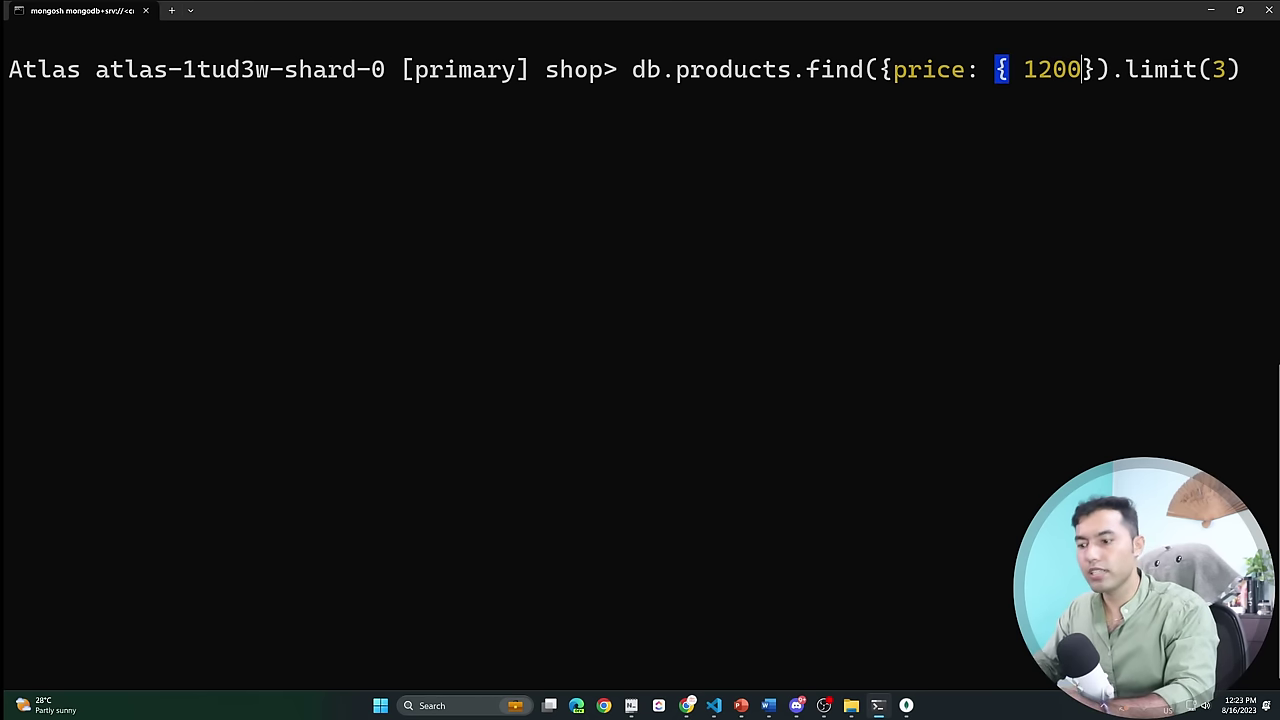
{"action": "type", "text": "{"}
{"action": "key", "text": "BackSpace"}
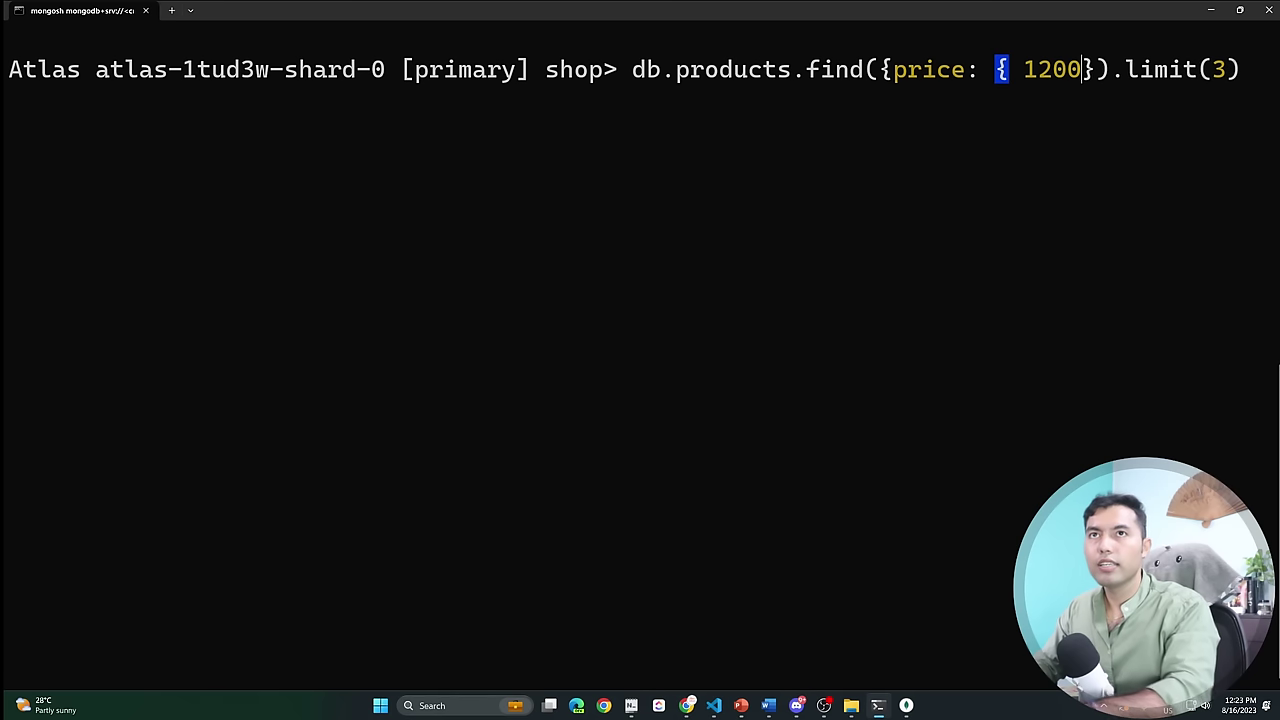
{"action": "key", "text": "Right"}
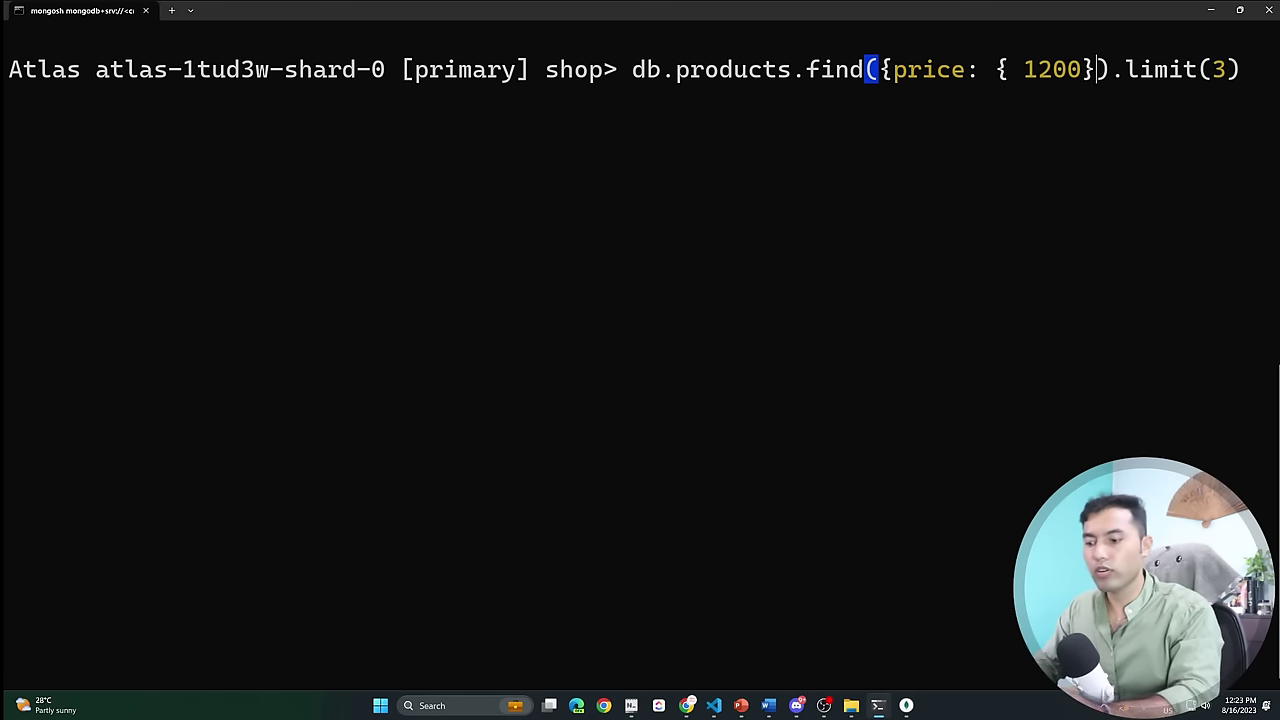
{"action": "type", "text": "}"}
{"action": "key", "text": "Left"}
{"action": "key", "text": "Left"}
{"action": "key", "text": "Left"}
{"action": "key", "text": "Left"}
{"action": "key", "text": "Left"}
{"action": "key", "text": "Left"}
{"action": "key", "text": "Left"}
{"action": "key", "text": "Left"}
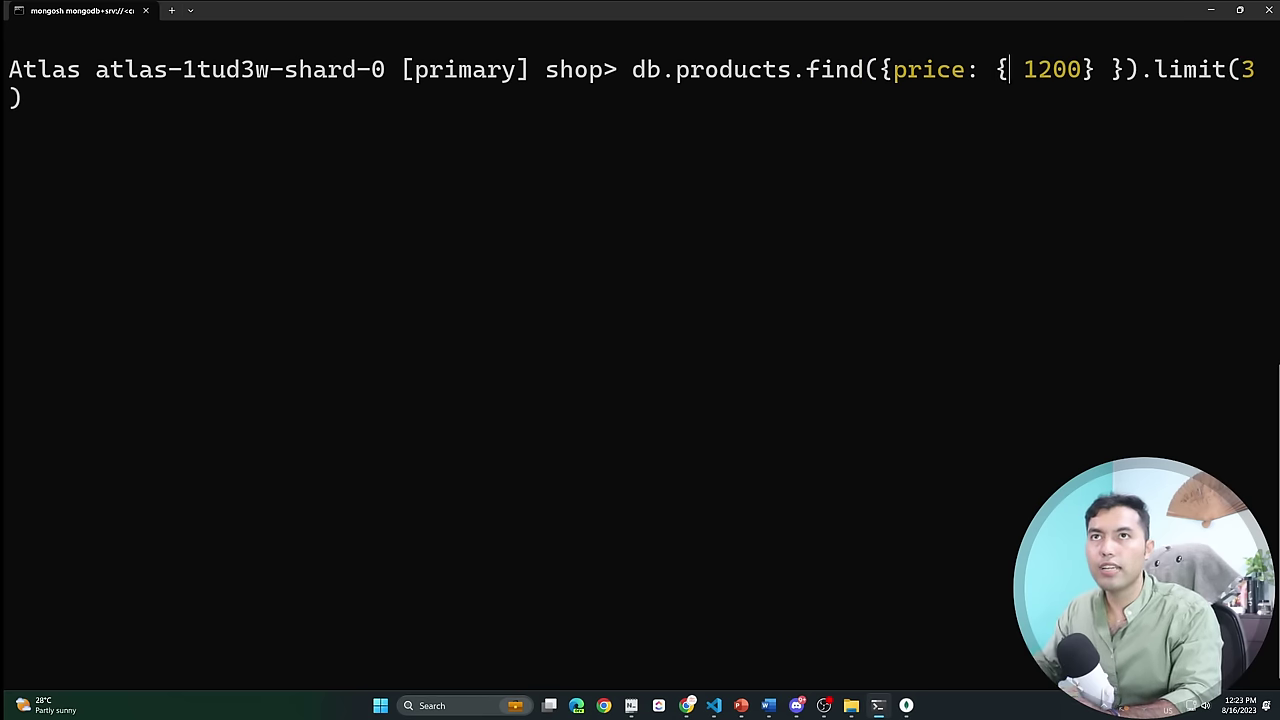
{"action": "type", "text": "$gt:"}
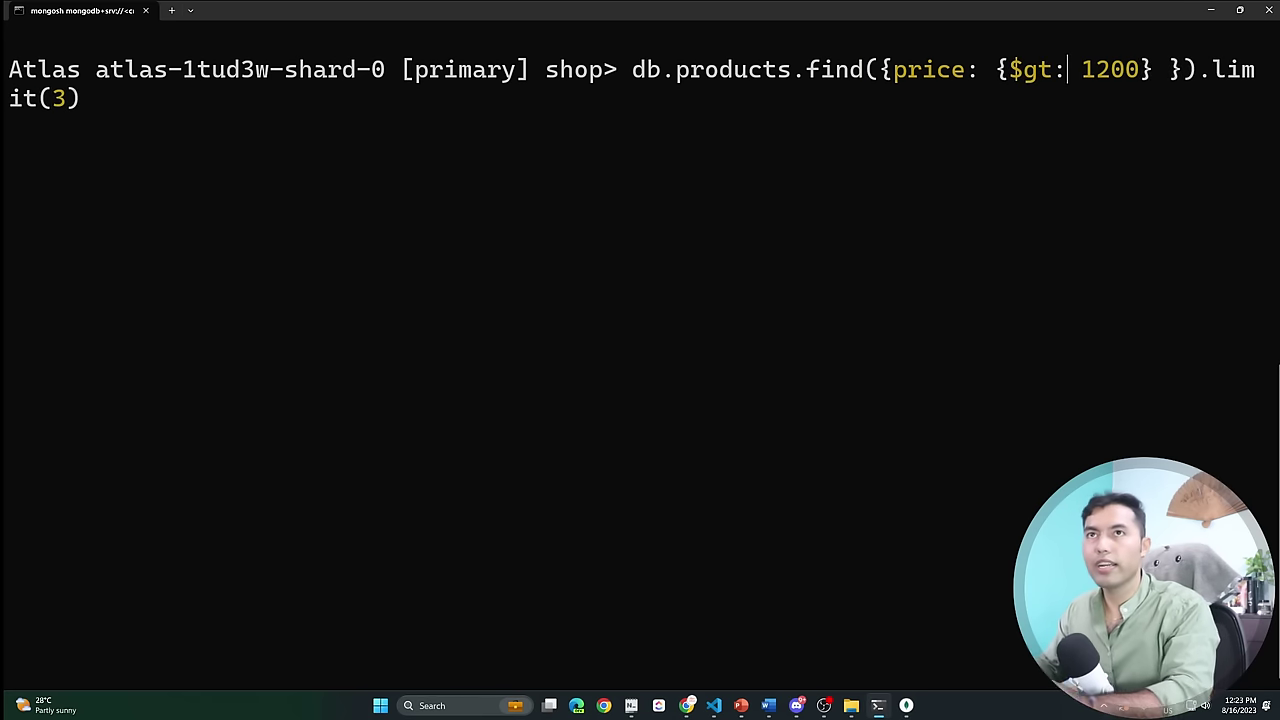
{"action": "key", "text": "Return"}
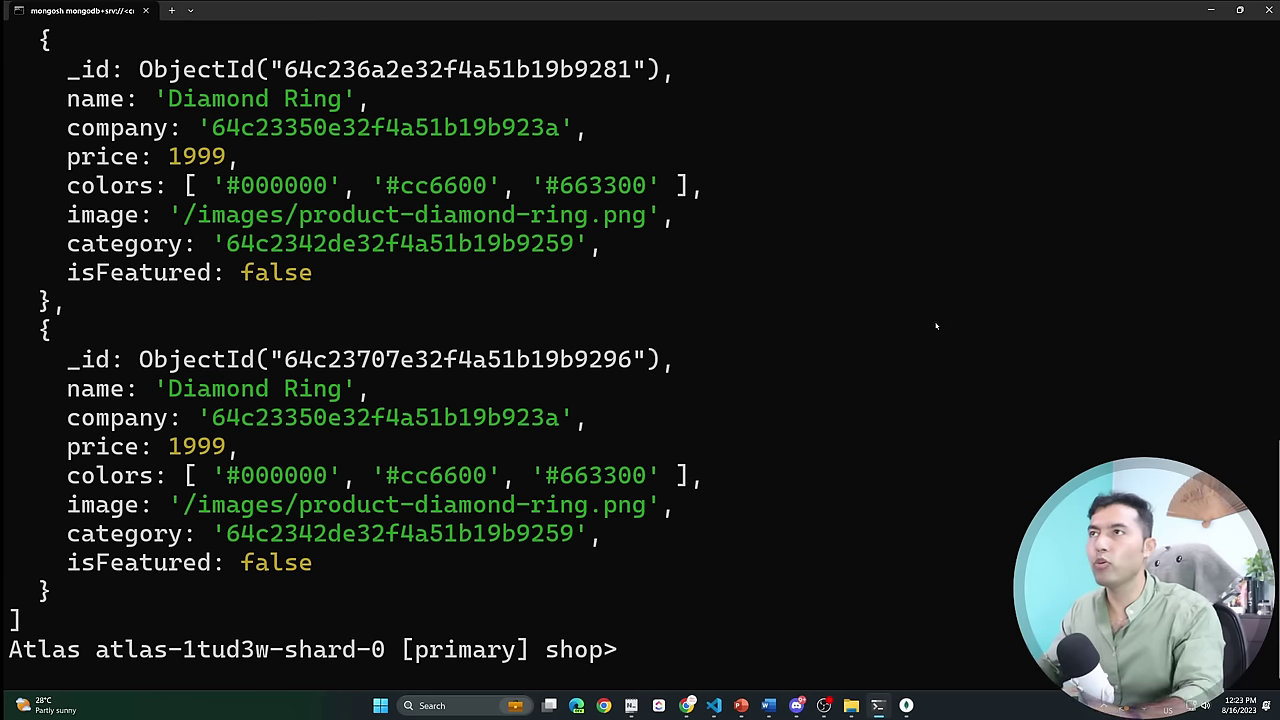
Shrink the terminal font twice and highlight the query command.
{"action": "key", "text": "ctrl+minus"}
{"action": "key", "text": "ctrl+minus"}
{"action": "key", "text": "ctrl+minus"}
{"action": "key", "text": "ctrl+minus"}
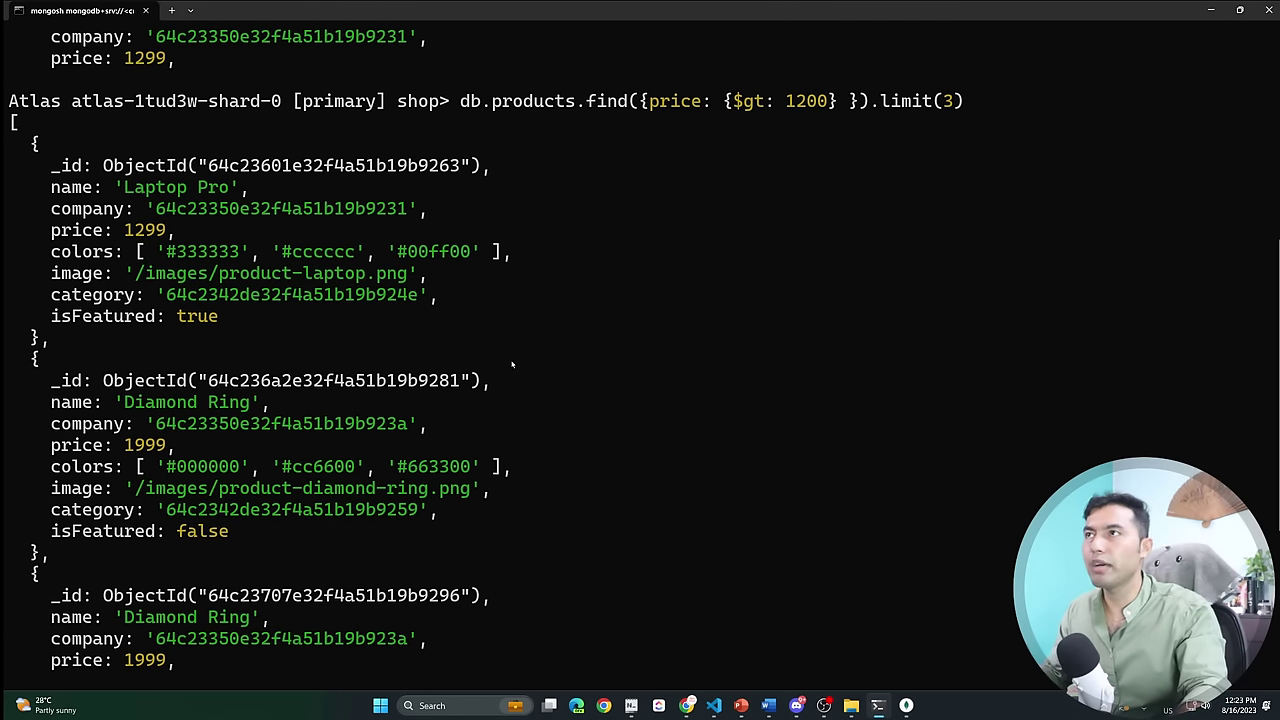
{"action": "key", "text": "ctrl+minus"}
{"action": "left_click_drag", "start_coordinate": [375, 88], "coordinate": [781, 88]}
Glance at Compass, then highlight db.products.find in the terminal command.
{"action": "key", "text": "alt+Tab"}
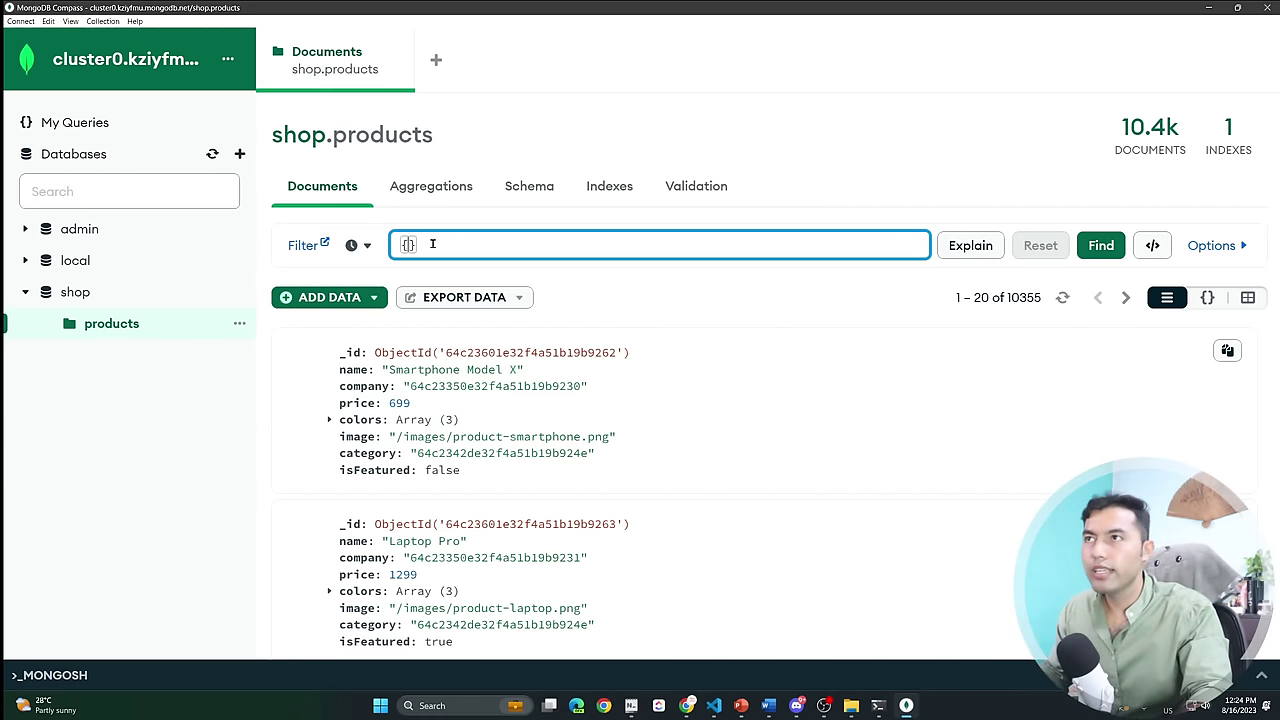
{"action": "key", "text": "alt+Tab"}
{"action": "left_click", "coordinate": [572, 87]}
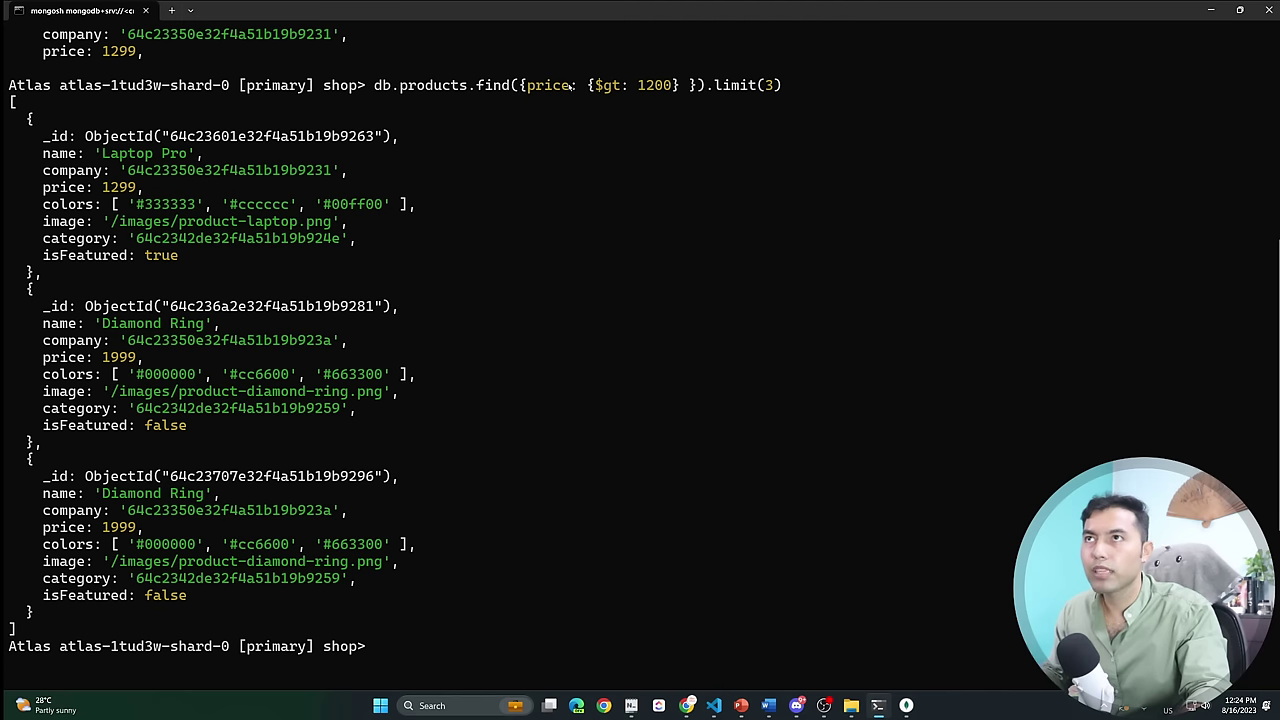
{"action": "left_click_drag", "start_coordinate": [376, 90], "coordinate": [512, 90]}
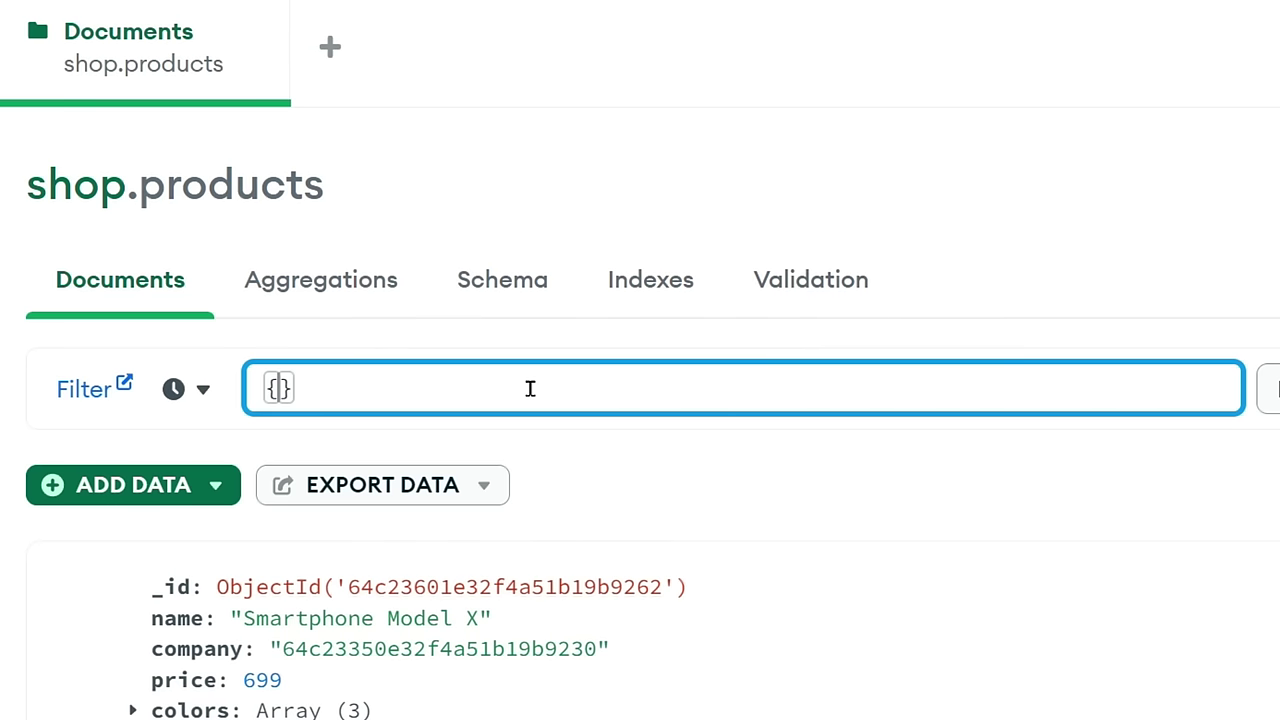
Filter Compass by {price: {$gt:1200}}, getting 3 documents, then return to mongosh.
{"action": "type", "text": "price"}
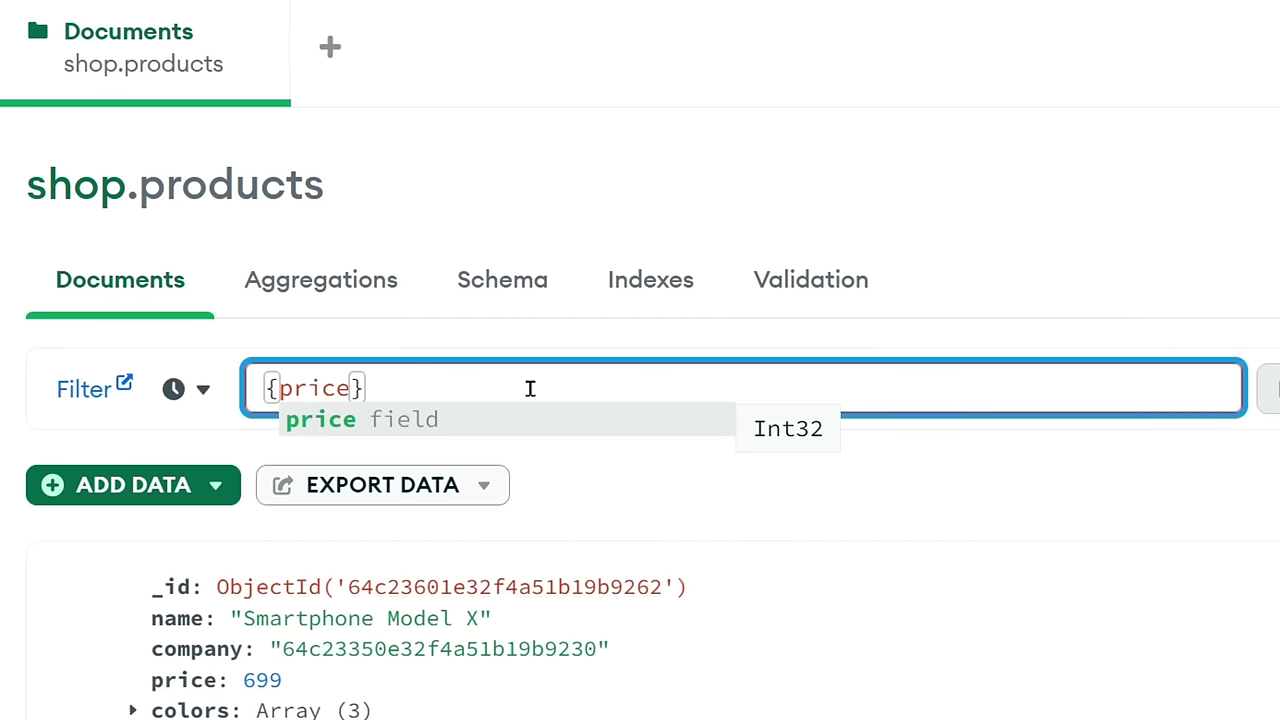
{"action": "type", "text": ": {"}
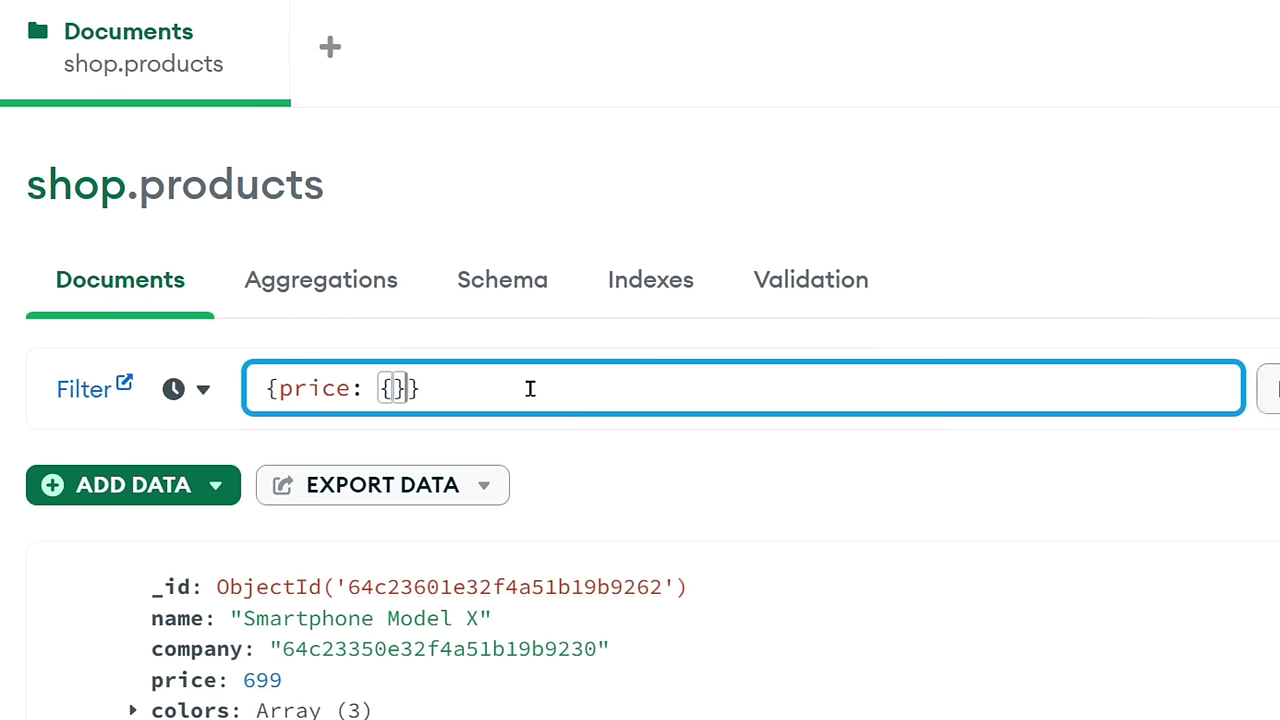
{"action": "type", "text": "$gt:1"}
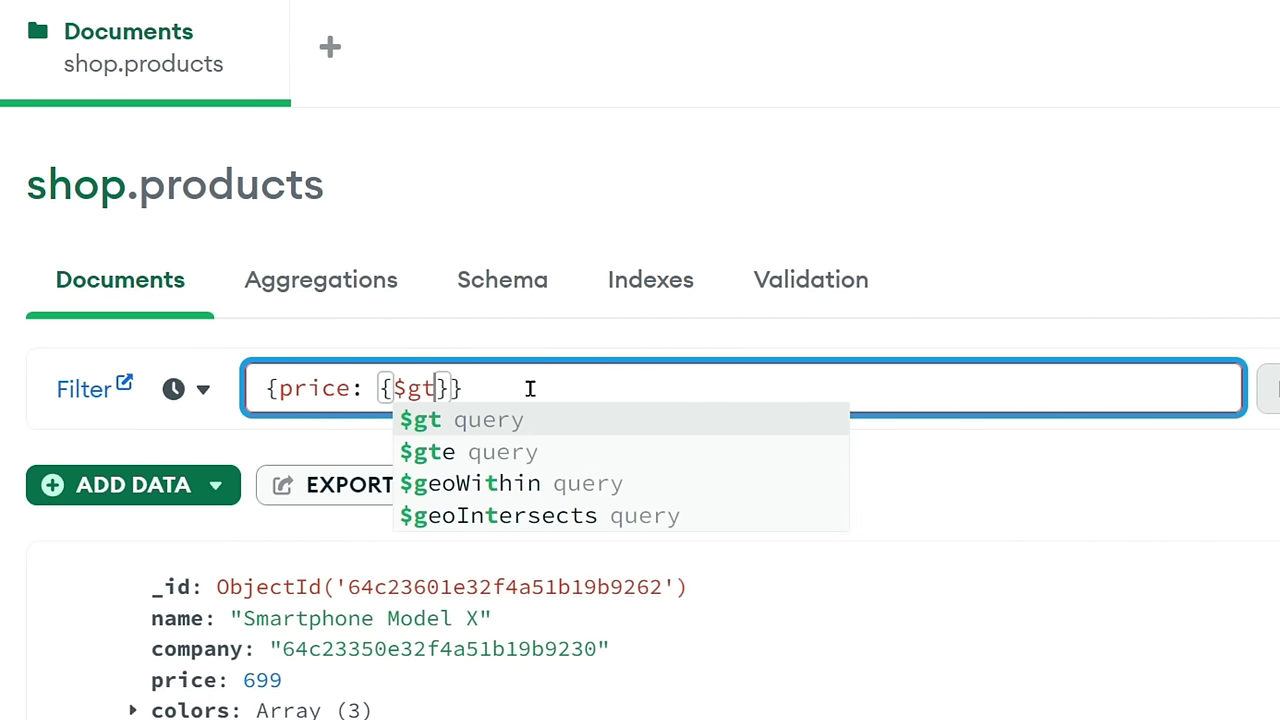
{"action": "type", "text": "200"}
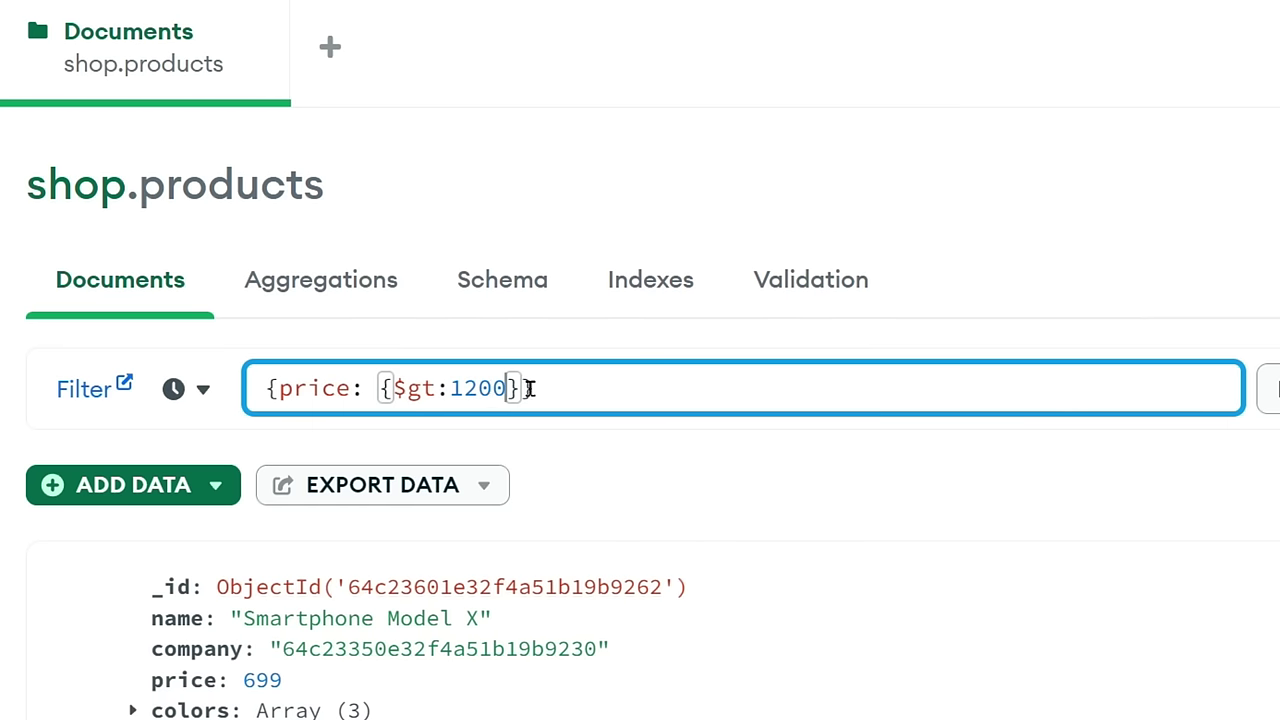
{"action": "key", "text": "Return"}
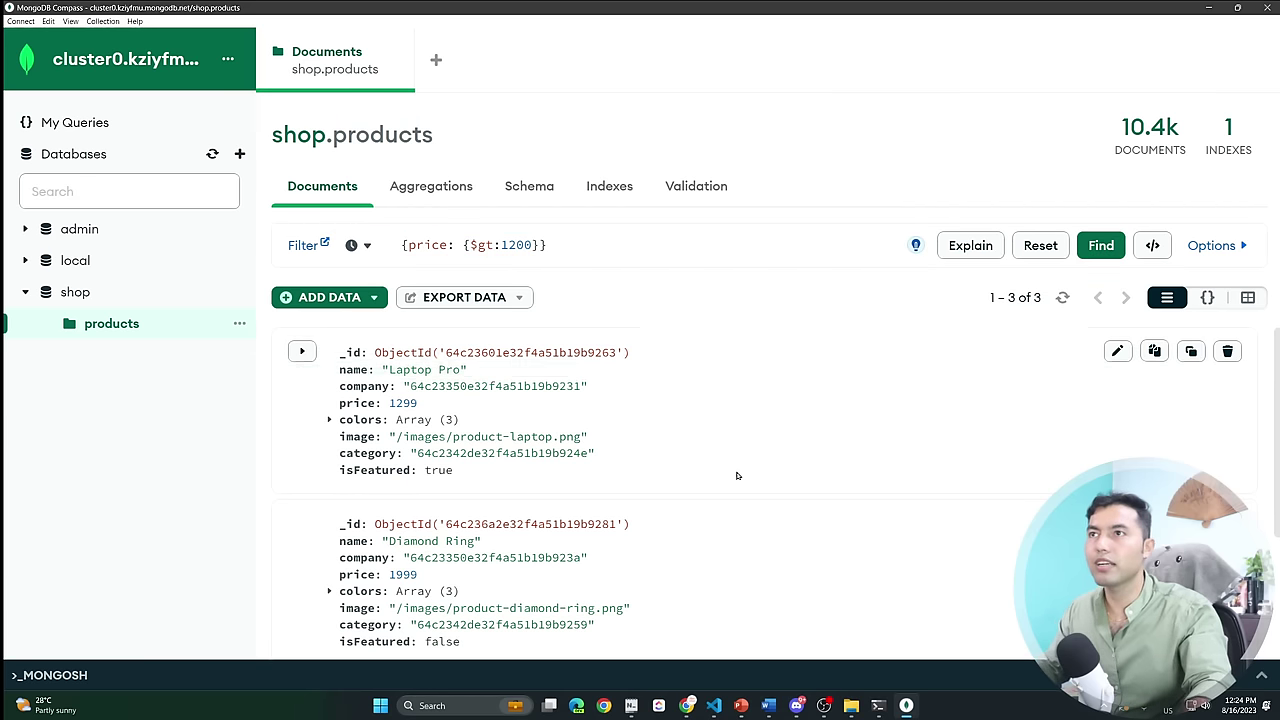
{"action": "scroll", "coordinate": [718, 492], "scroll_direction": "down", "scroll_amount": 3}
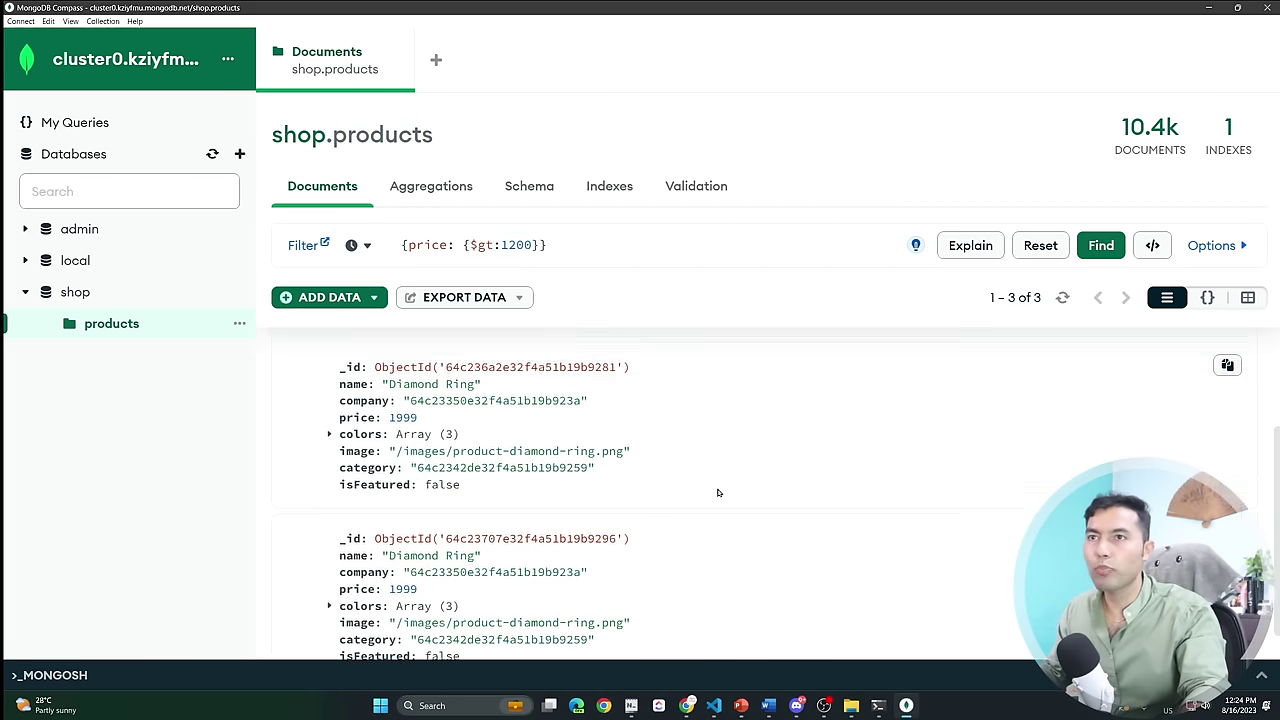
{"action": "scroll", "coordinate": [718, 492], "scroll_direction": "up", "scroll_amount": 3}
{"action": "scroll", "coordinate": [718, 492], "scroll_direction": "down", "scroll_amount": 3}
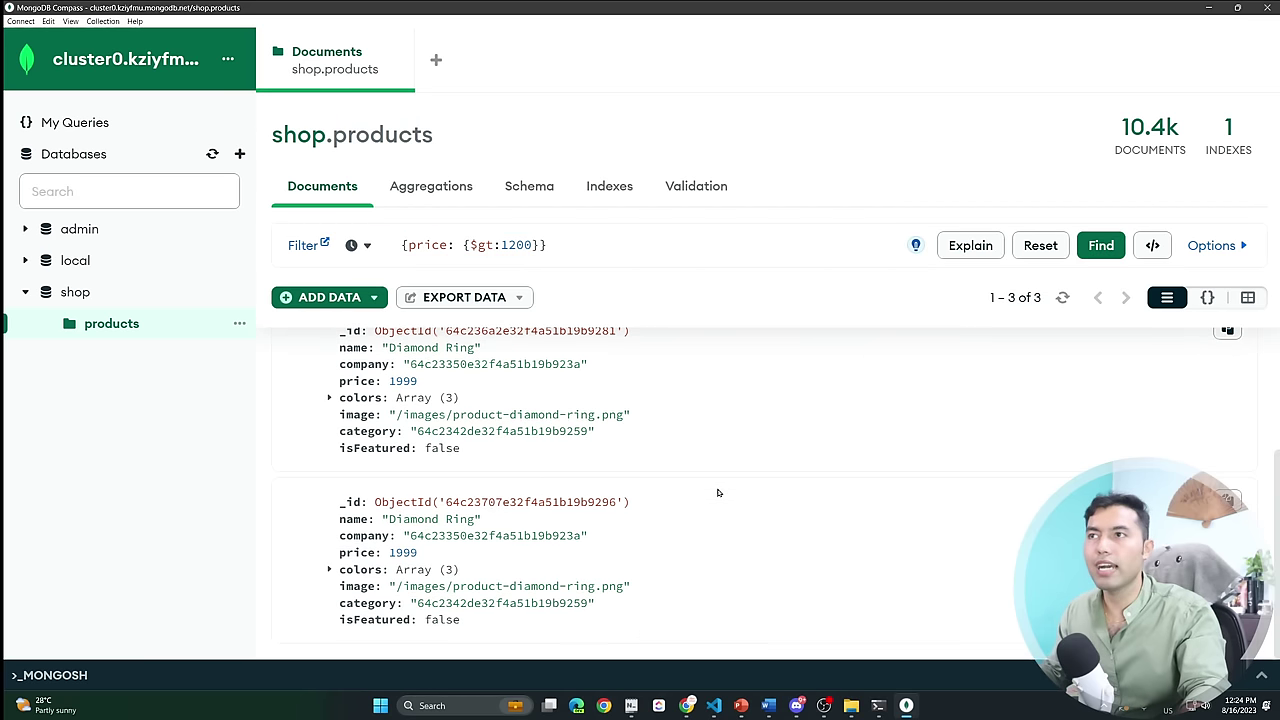
{"action": "scroll", "coordinate": [718, 492], "scroll_direction": "up", "scroll_amount": 3}
{"action": "scroll", "coordinate": [718, 492], "scroll_direction": "down", "scroll_amount": 3}
{"action": "scroll", "coordinate": [718, 490], "scroll_direction": "up", "scroll_amount": 3}
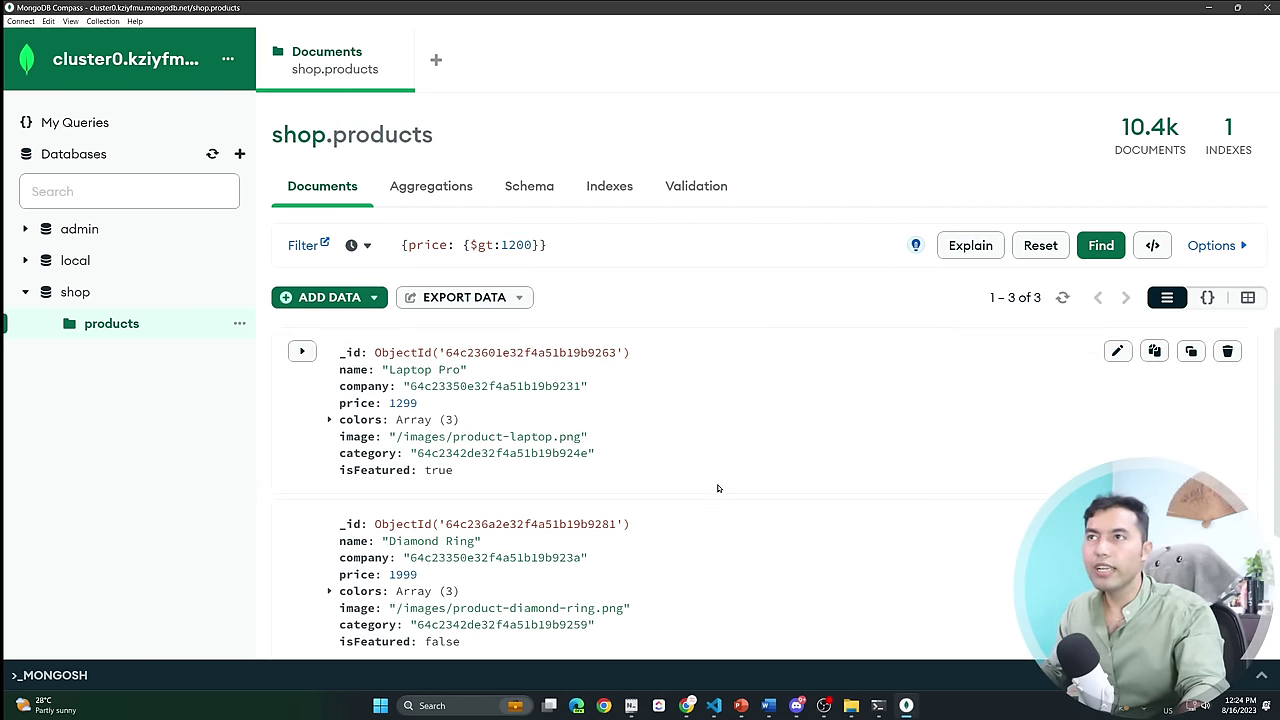
{"action": "key", "text": "alt+Tab"}
Rerun the price-over-1200 query in mongosh with limit(1).
{"action": "left_click", "coordinate": [797, 88]}
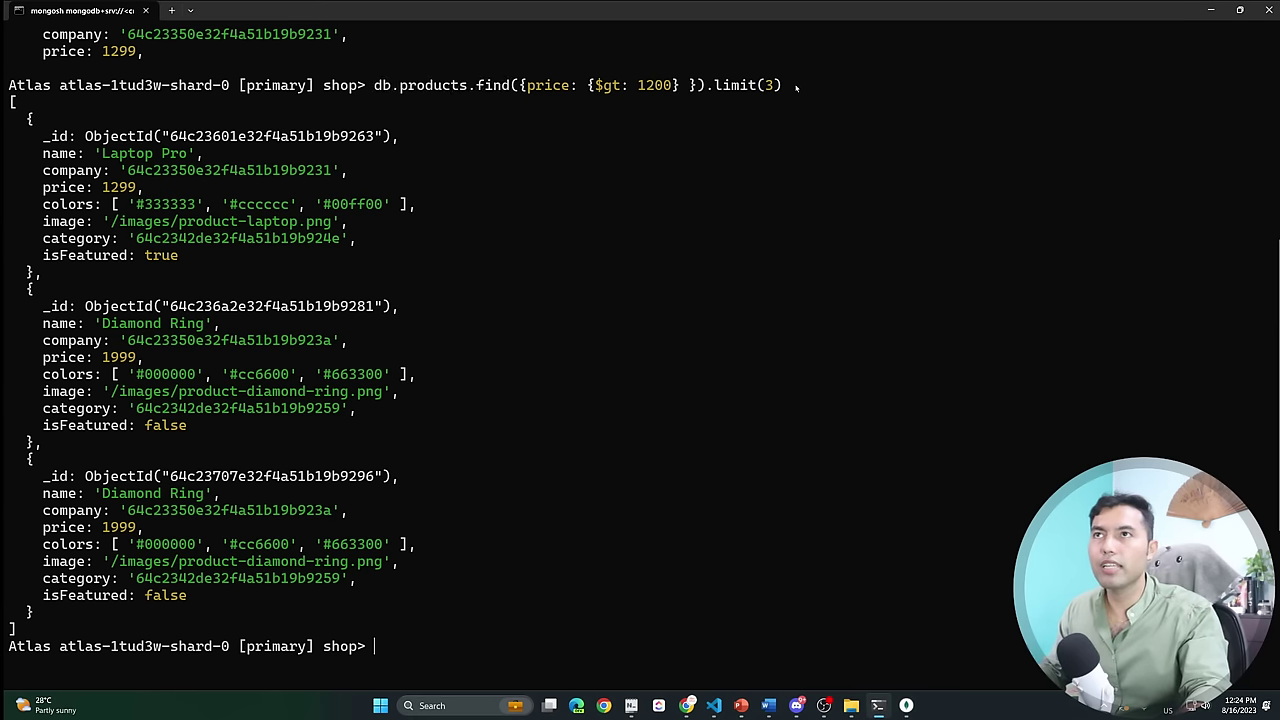
{"action": "key", "text": "Up"}
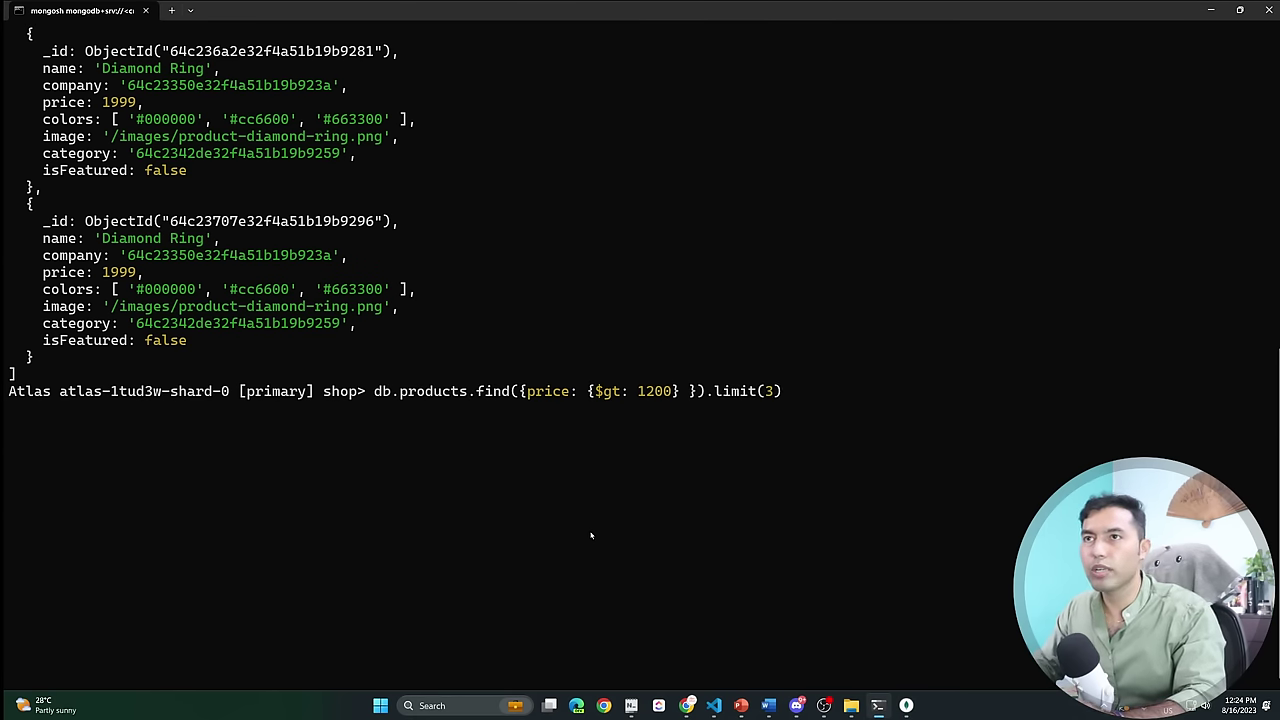
{"action": "key", "text": "Left"}
{"action": "key", "text": "BackSpace"}
{"action": "type", "text": "1"}
{"action": "key", "text": "Return"}
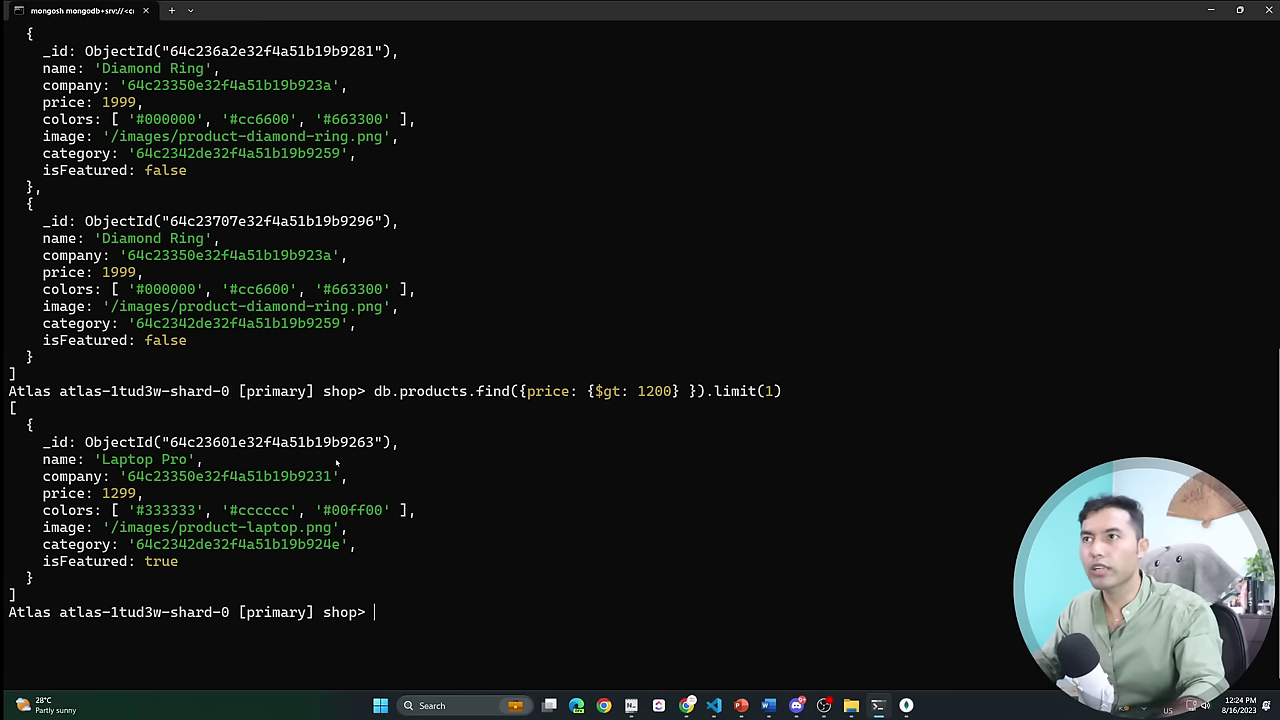
Copy the Laptop Pro output and switch to MongoDB Compass.
{"action": "left_click_drag", "start_coordinate": [145, 591], "coordinate": [20, 405]}
{"action": "right_click", "coordinate": [551, 476]}
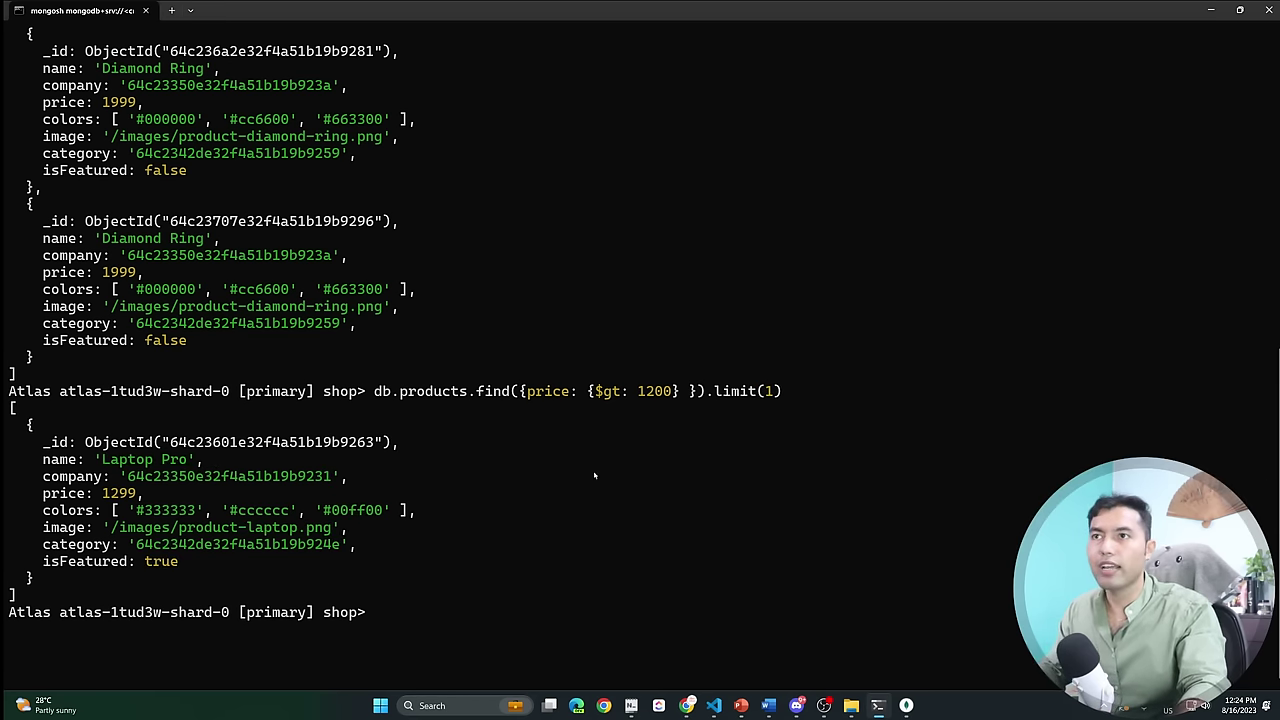
{"action": "key", "text": "alt+Tab"}
{"action": "scroll", "coordinate": [600, 500], "scroll_direction": "down", "scroll_amount": 2}
{"action": "scroll", "coordinate": [607, 520], "scroll_direction": "up", "scroll_amount": 2}
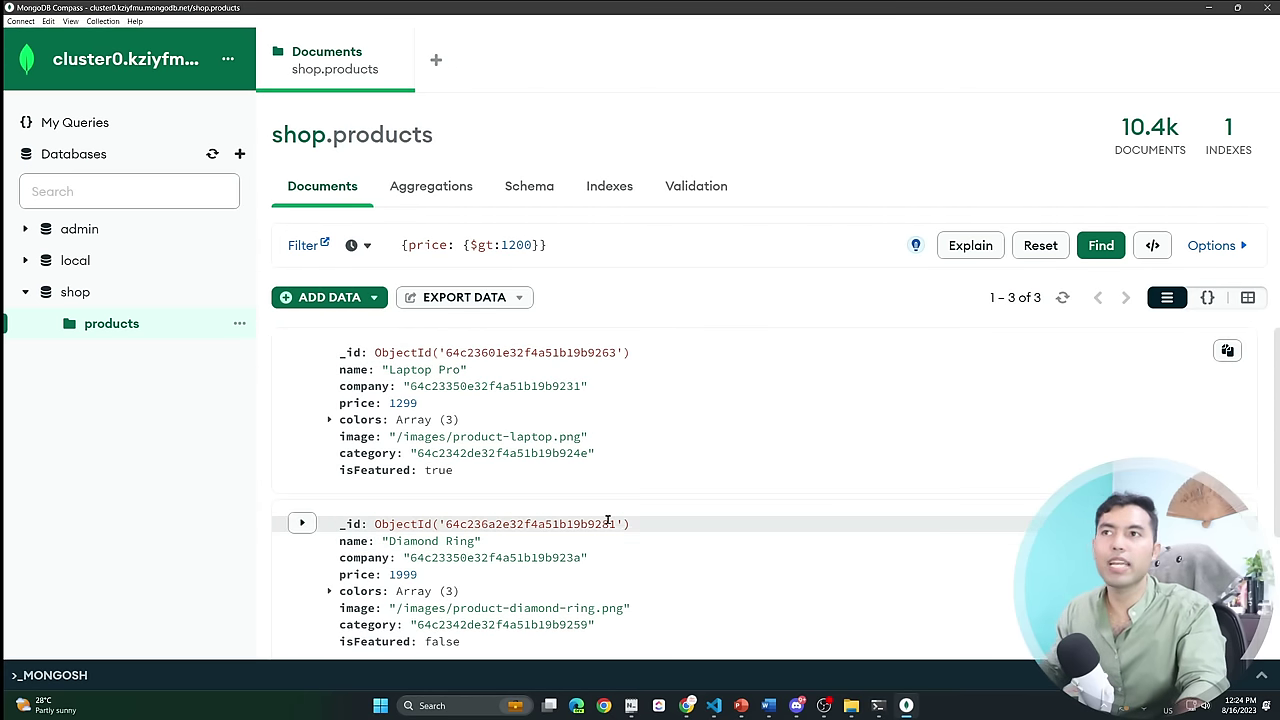
Drop the typed .limit(1) and set Limit 1 under Options, leaving only Laptop Pro.
{"action": "left_click", "coordinate": [614, 248]}
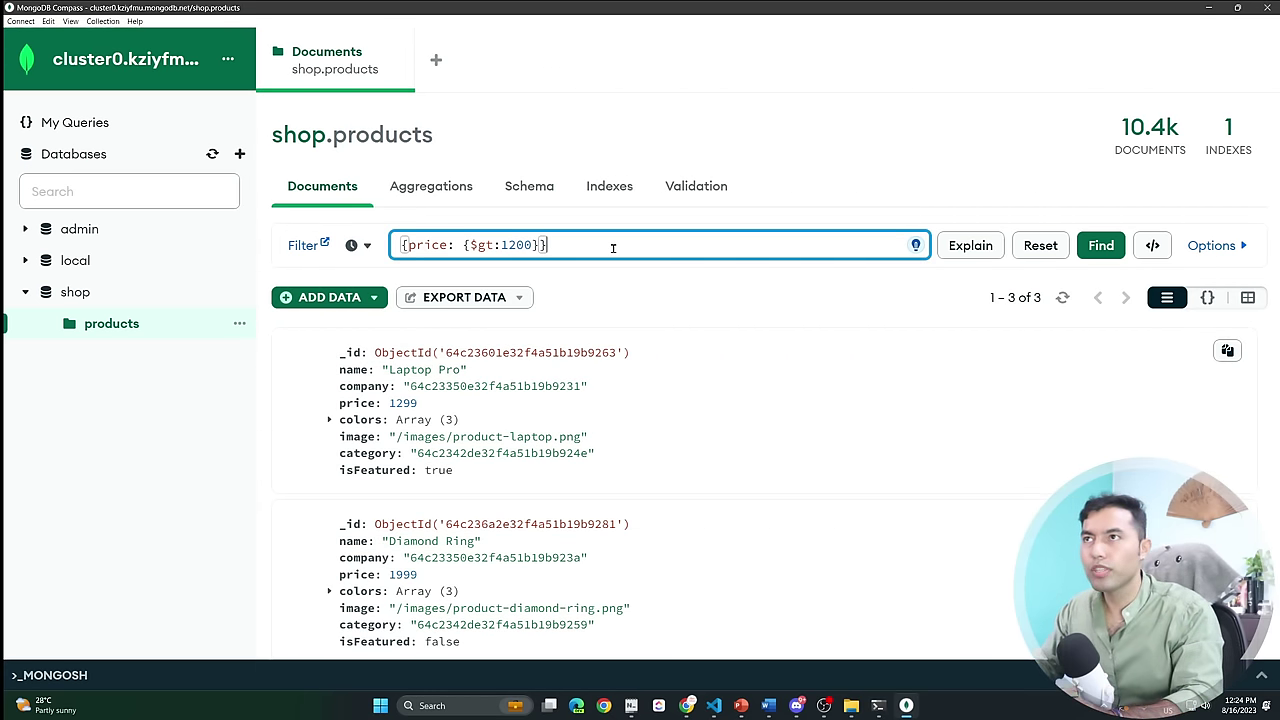
{"action": "type", "text": ".limit"}
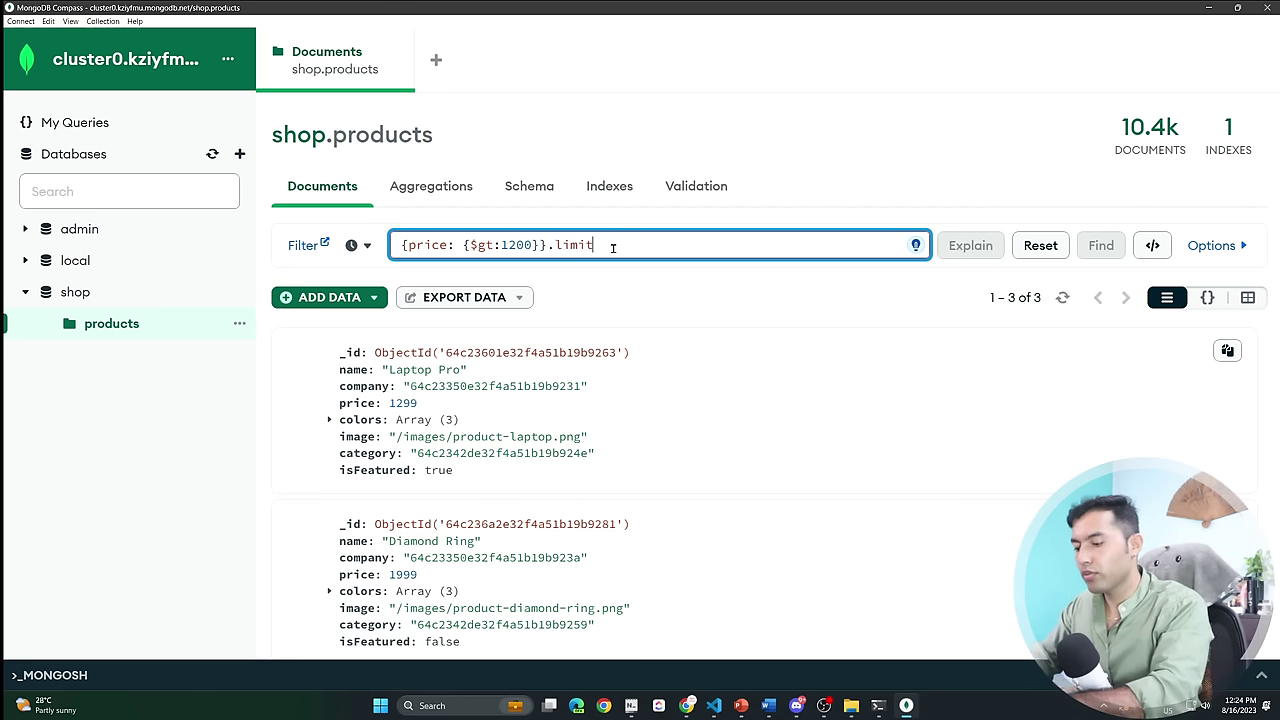
{"action": "type", "text": "()1"}
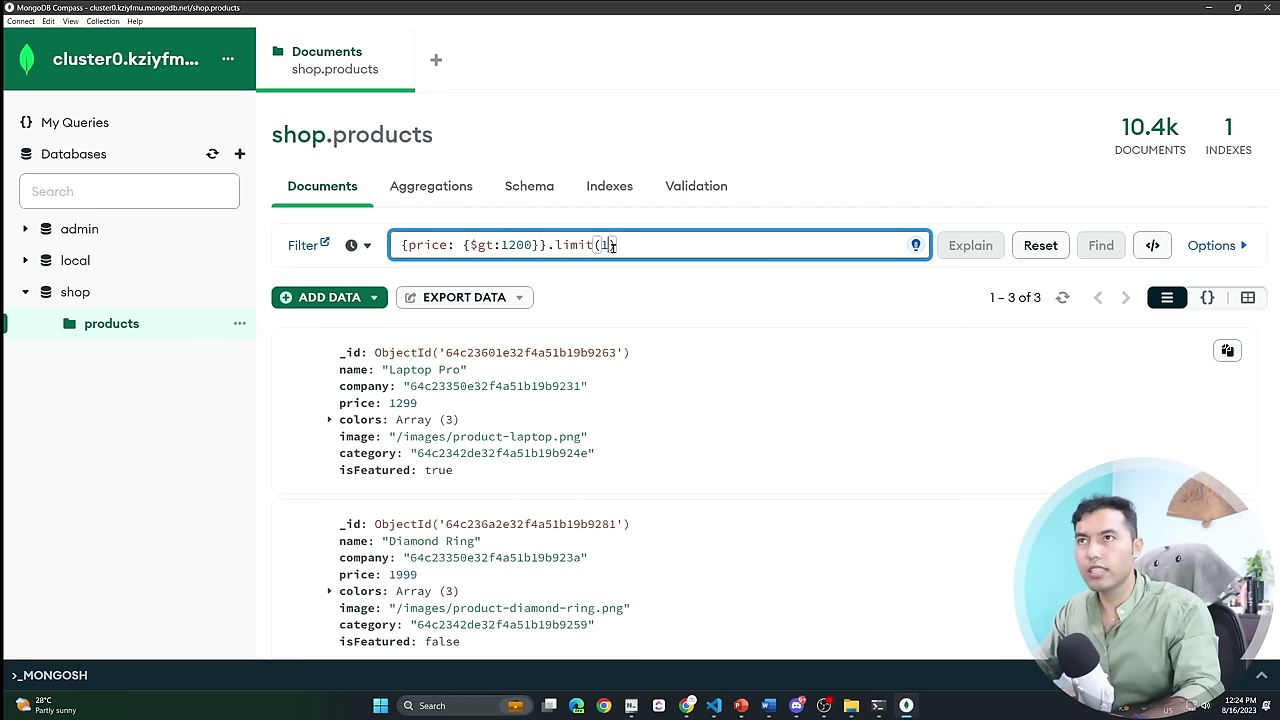
{"action": "key", "text": "End"}
{"action": "key", "text": "shift+Left"}
{"action": "key", "text": "shift+Left"}
{"action": "key", "text": "shift+Left"}
{"action": "key", "text": "shift+Left"}
{"action": "key", "text": "shift+Left"}
{"action": "key", "text": "shift+Left"}
{"action": "key", "text": "shift+Left"}
{"action": "key", "text": "shift+Left"}
{"action": "key", "text": "shift+Left"}
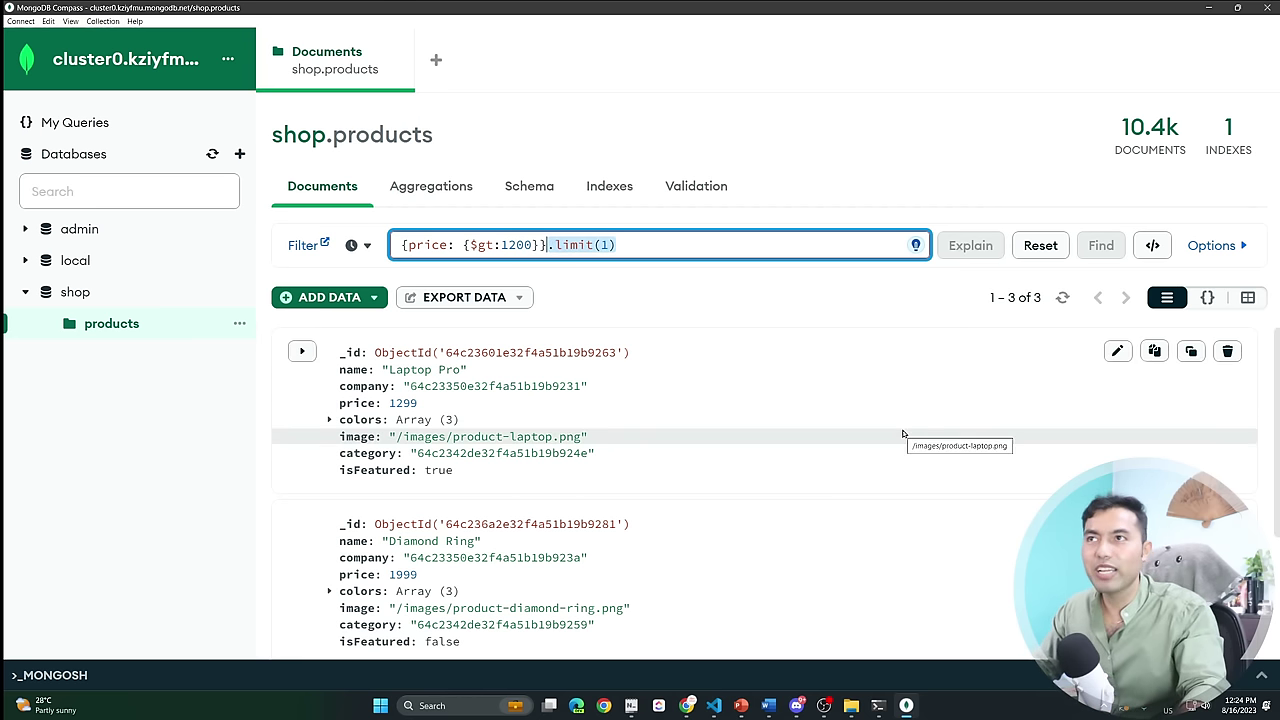
{"action": "key", "text": "BackSpace"}
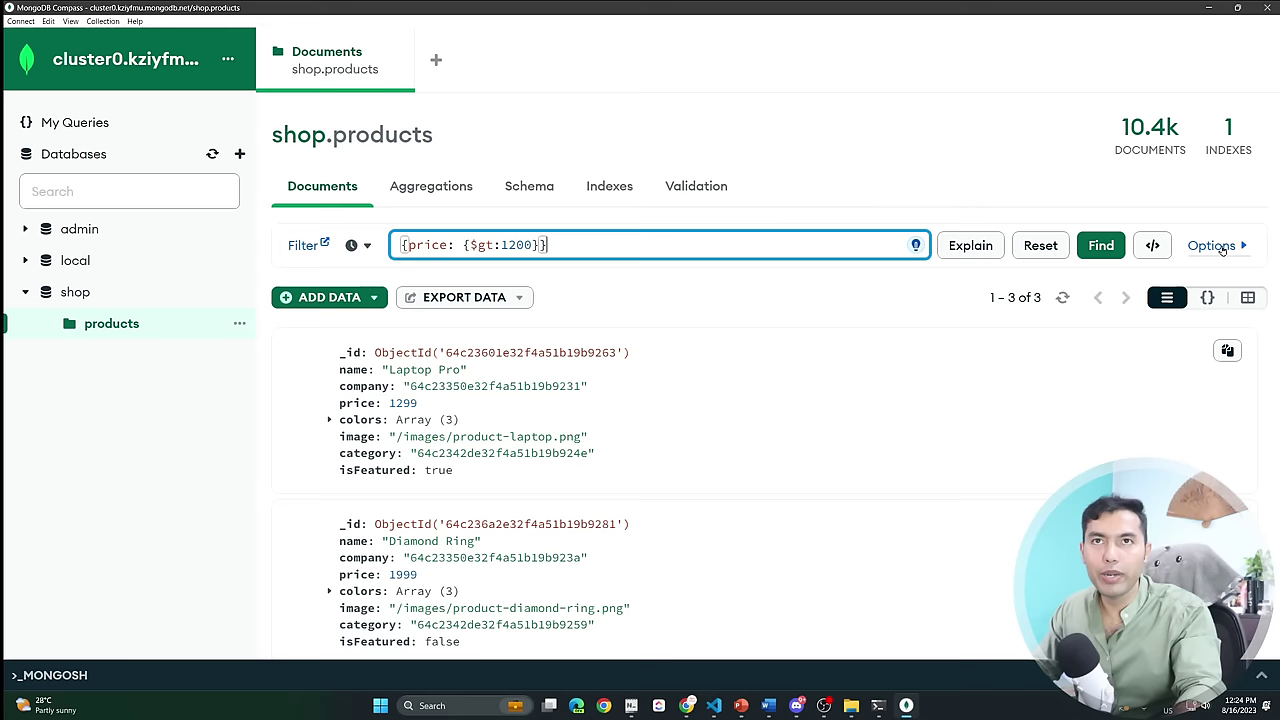
{"action": "left_click", "coordinate": [1218, 247]}
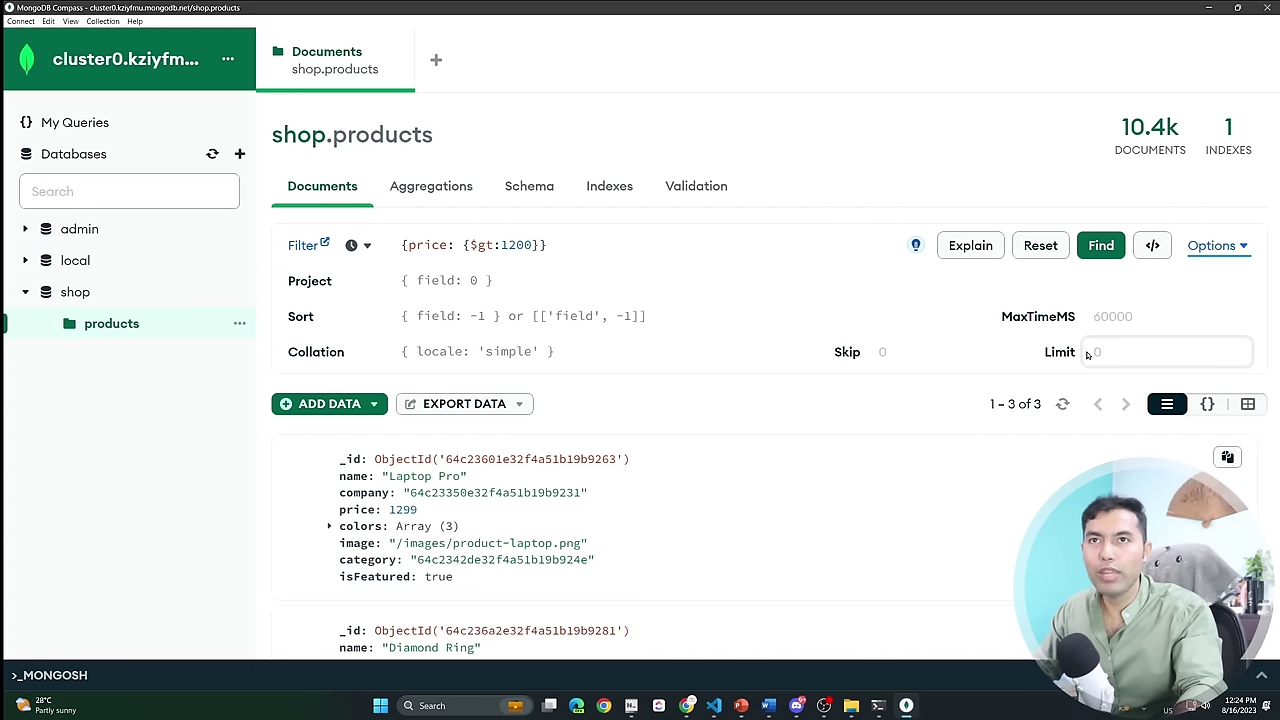
{"action": "left_click", "coordinate": [1160, 360]}
{"action": "key", "text": "Return"}
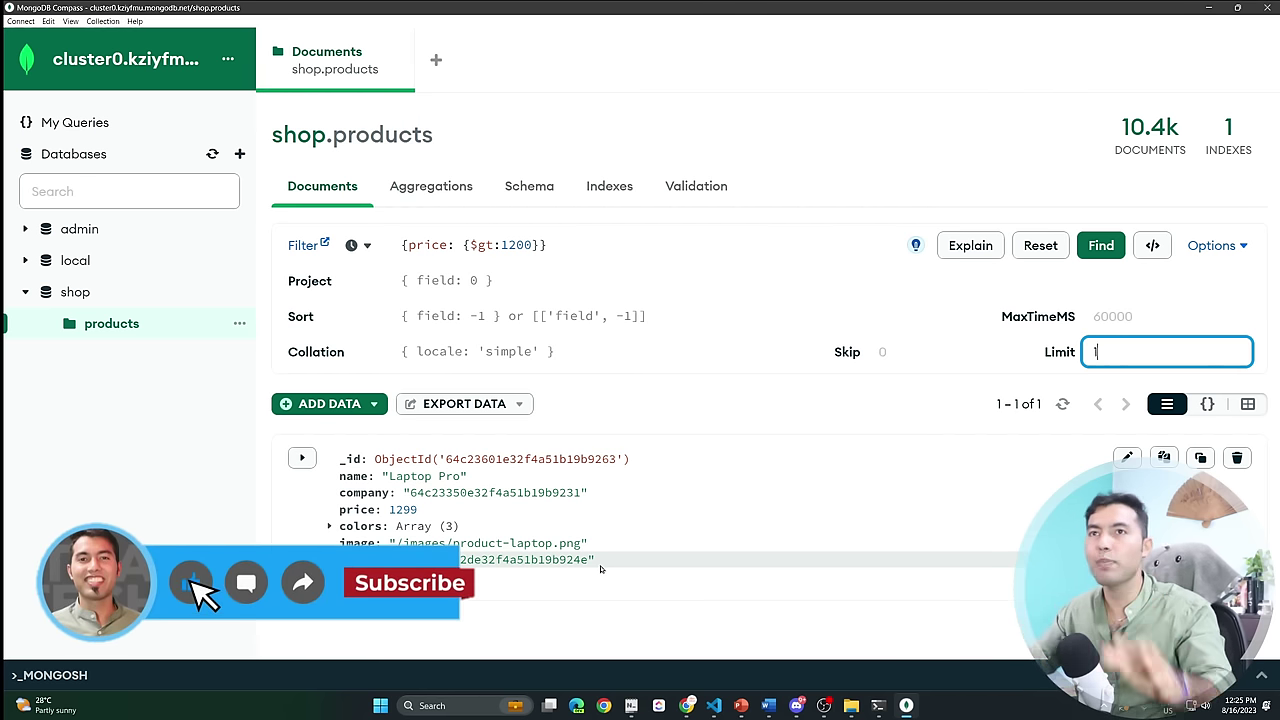
{"action": "left_click", "coordinate": [919, 357]}
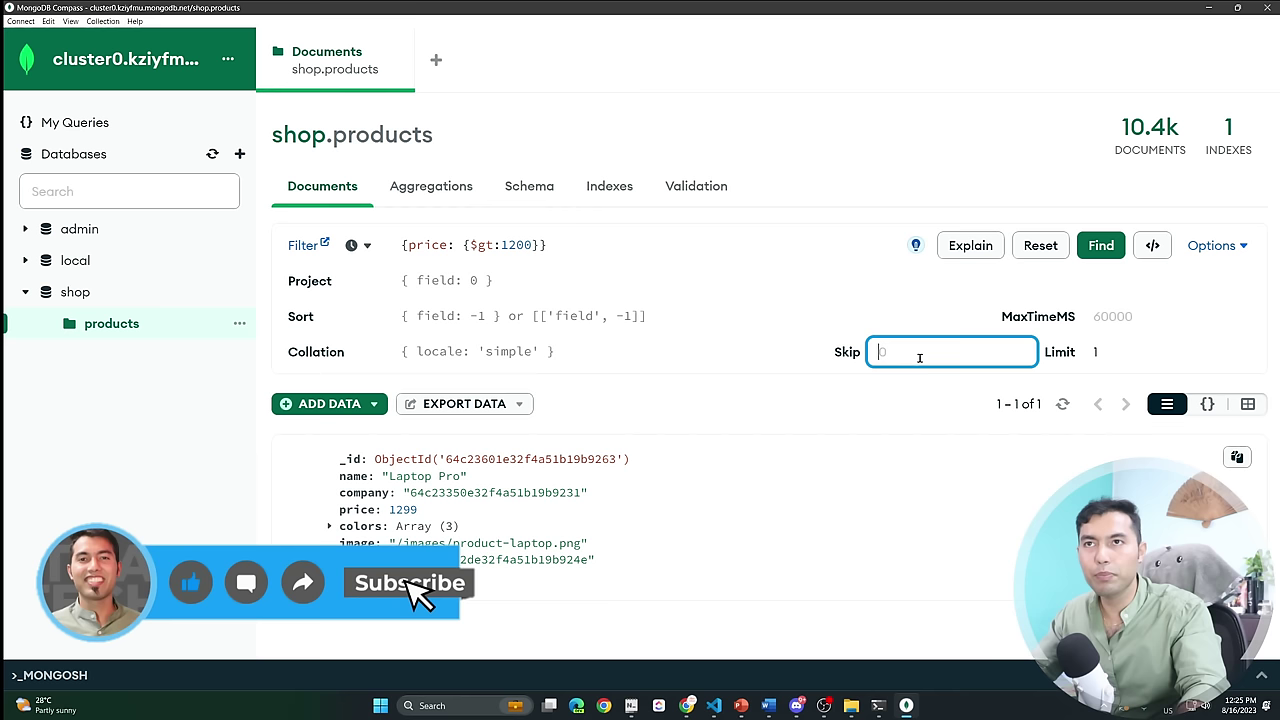
Sort by {price:1}, clear the Limit, and rerun the query.
{"action": "left_click", "coordinate": [481, 314]}
{"action": "type", "text": "{"}
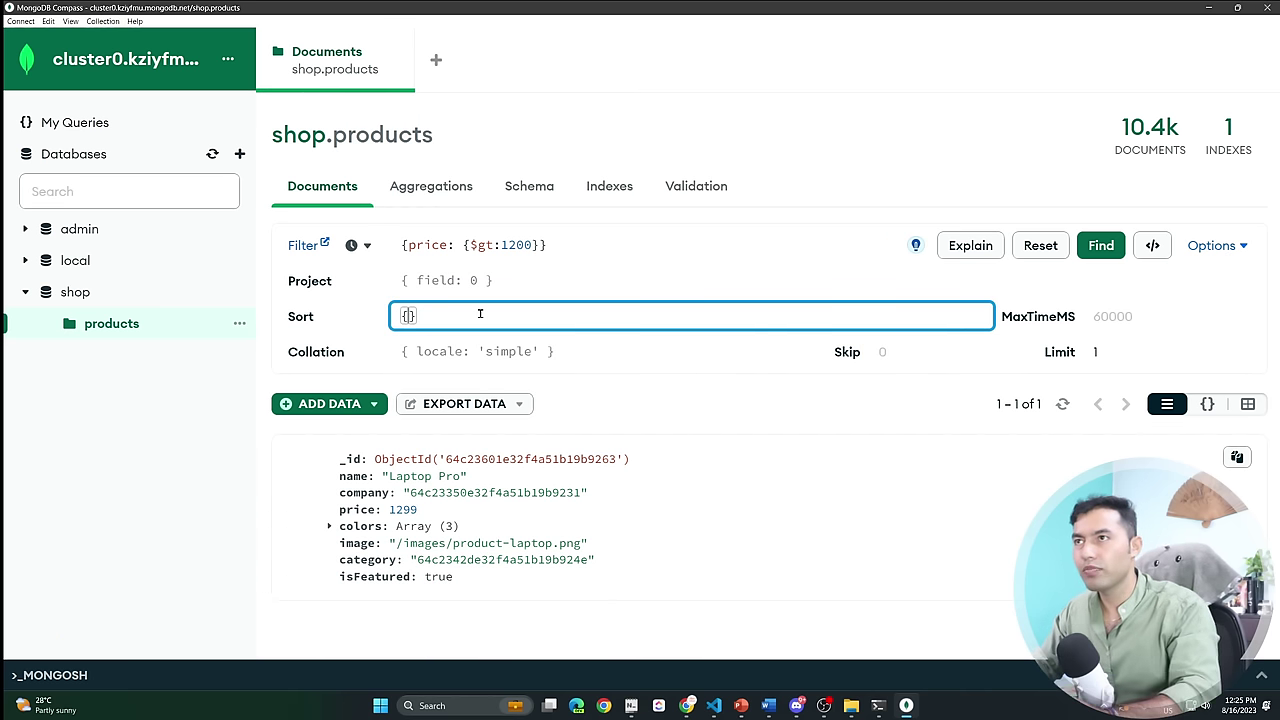
{"action": "type", "text": "price"}
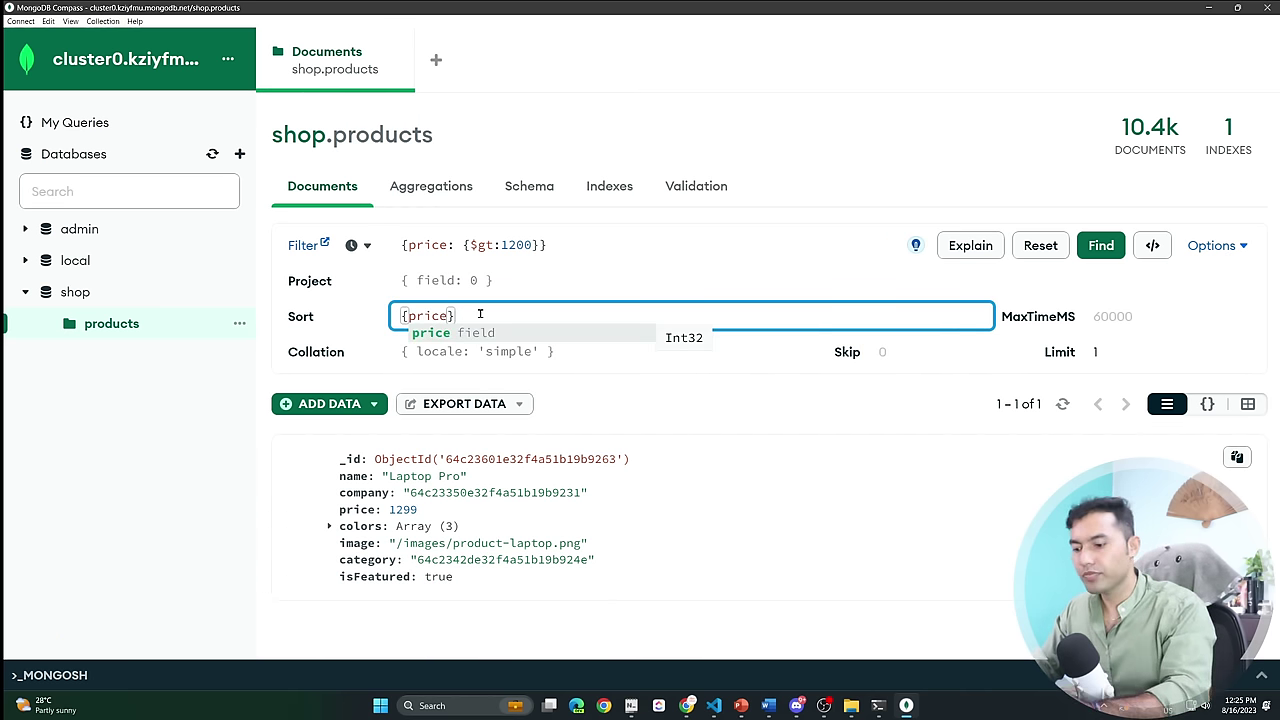
{"action": "type", "text": ":1"}
{"action": "left_click", "coordinate": [1138, 352]}
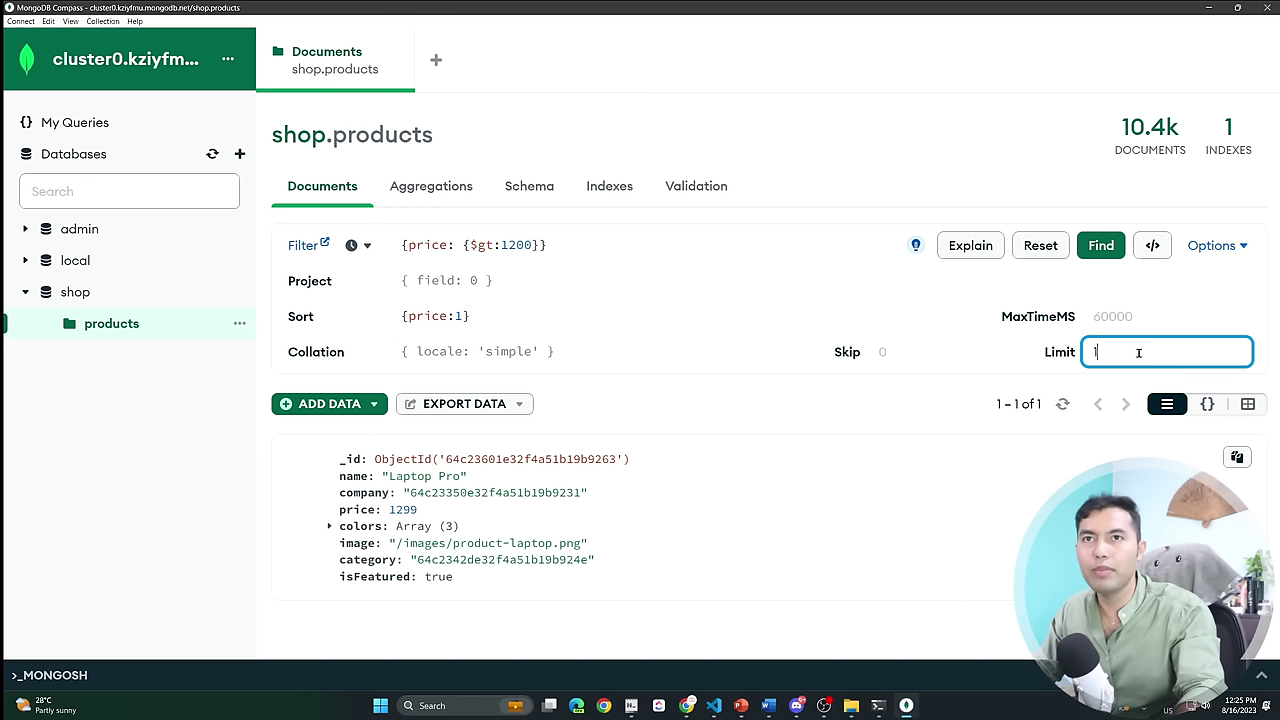
{"action": "left_click", "coordinate": [1100, 245]}
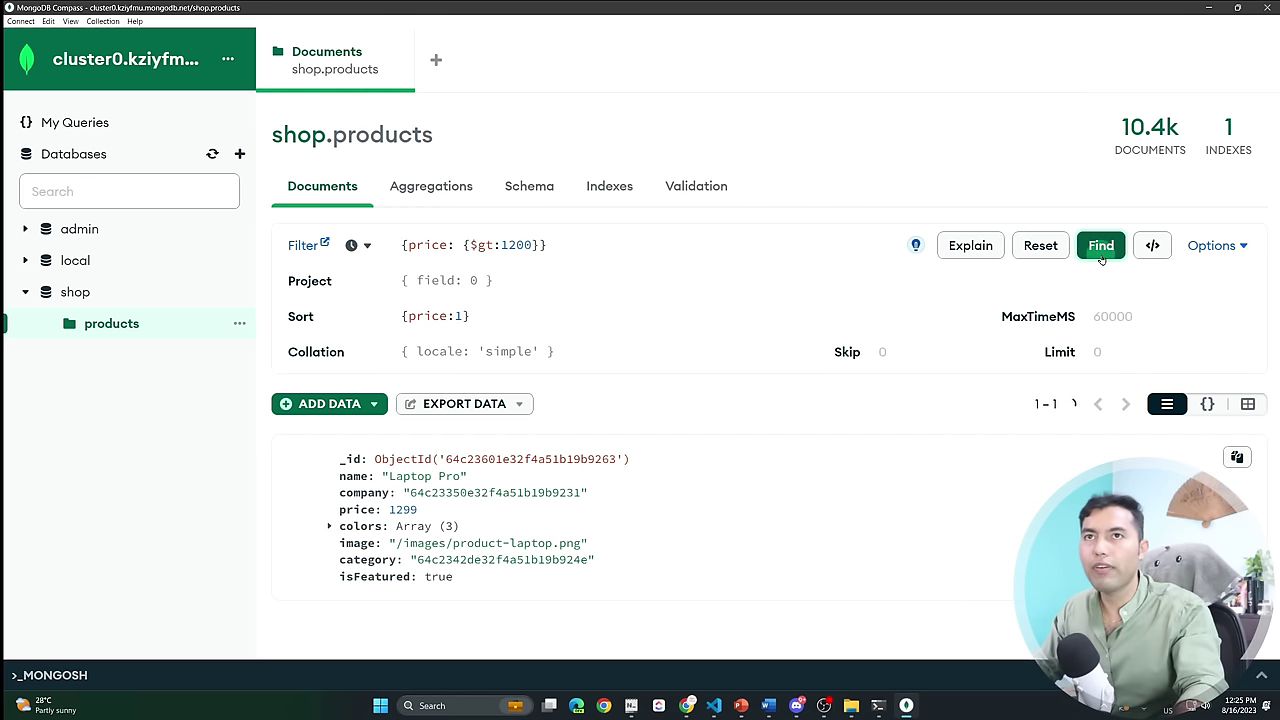
{"action": "scroll", "coordinate": [465, 570], "scroll_direction": "down", "scroll_amount": 3}
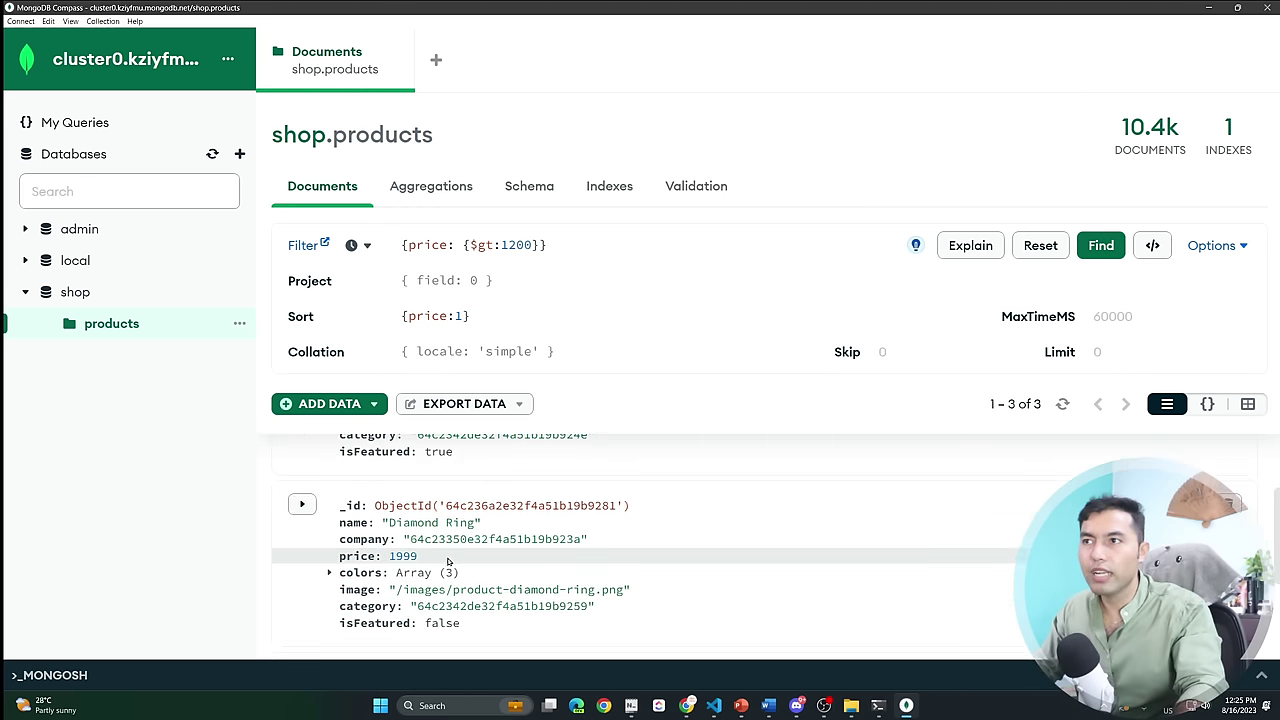
{"action": "scroll", "coordinate": [465, 578], "scroll_direction": "up", "scroll_amount": 3}
Change the sort to {price:-1} so Diamond Rings lead, then collapse Options.
{"action": "left_click", "coordinate": [458, 316]}
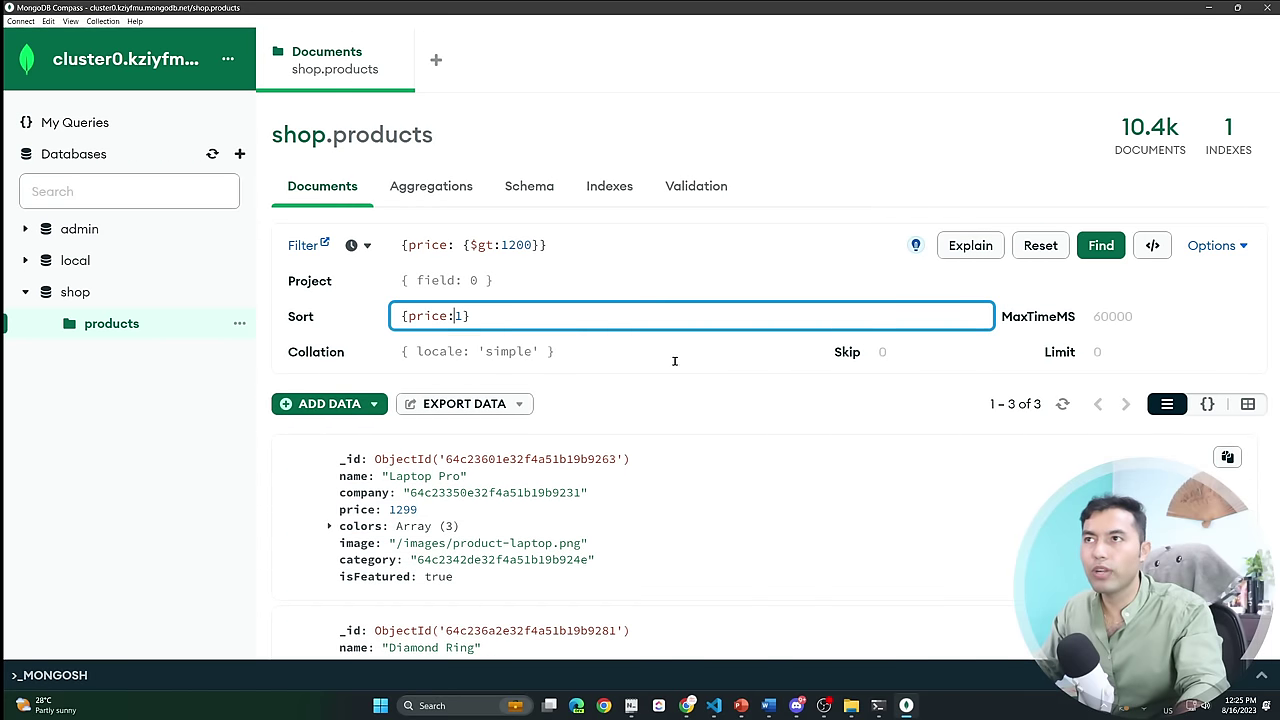
{"action": "type", "text": "-"}
{"action": "key", "text": "Return"}
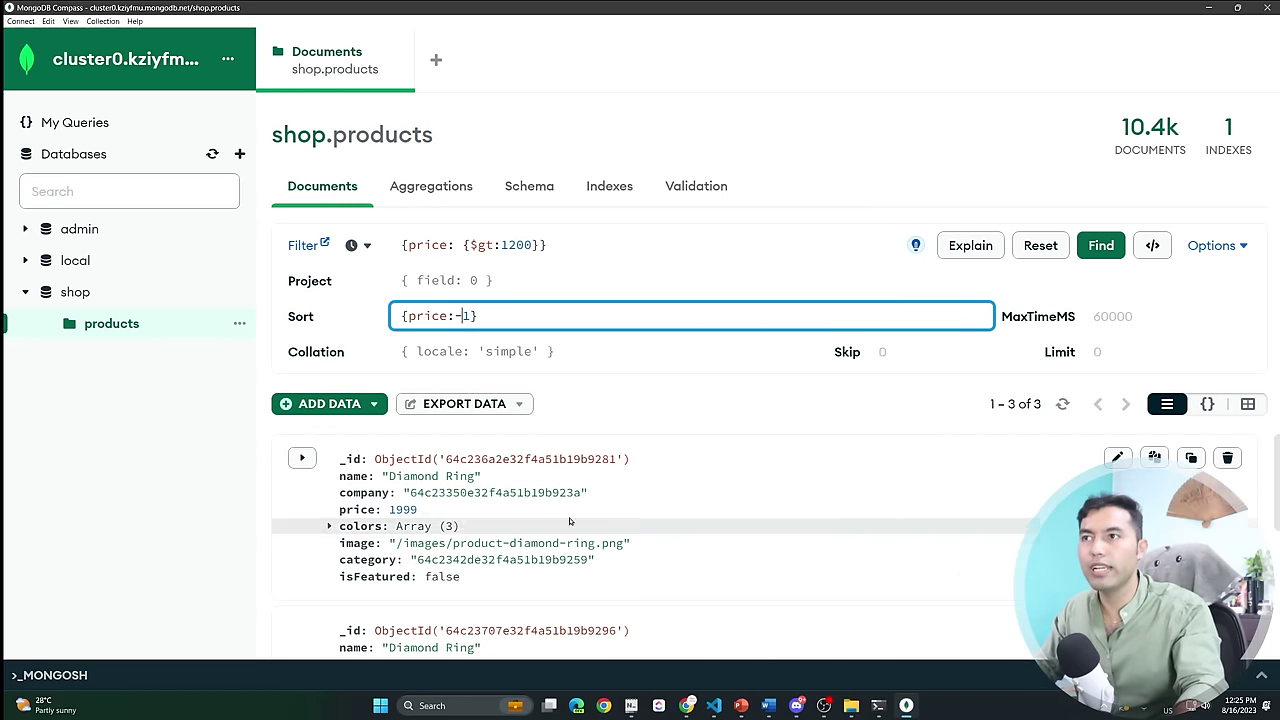
{"action": "left_click", "coordinate": [509, 512]}
{"action": "scroll", "coordinate": [509, 512], "scroll_direction": "down", "scroll_amount": 3}
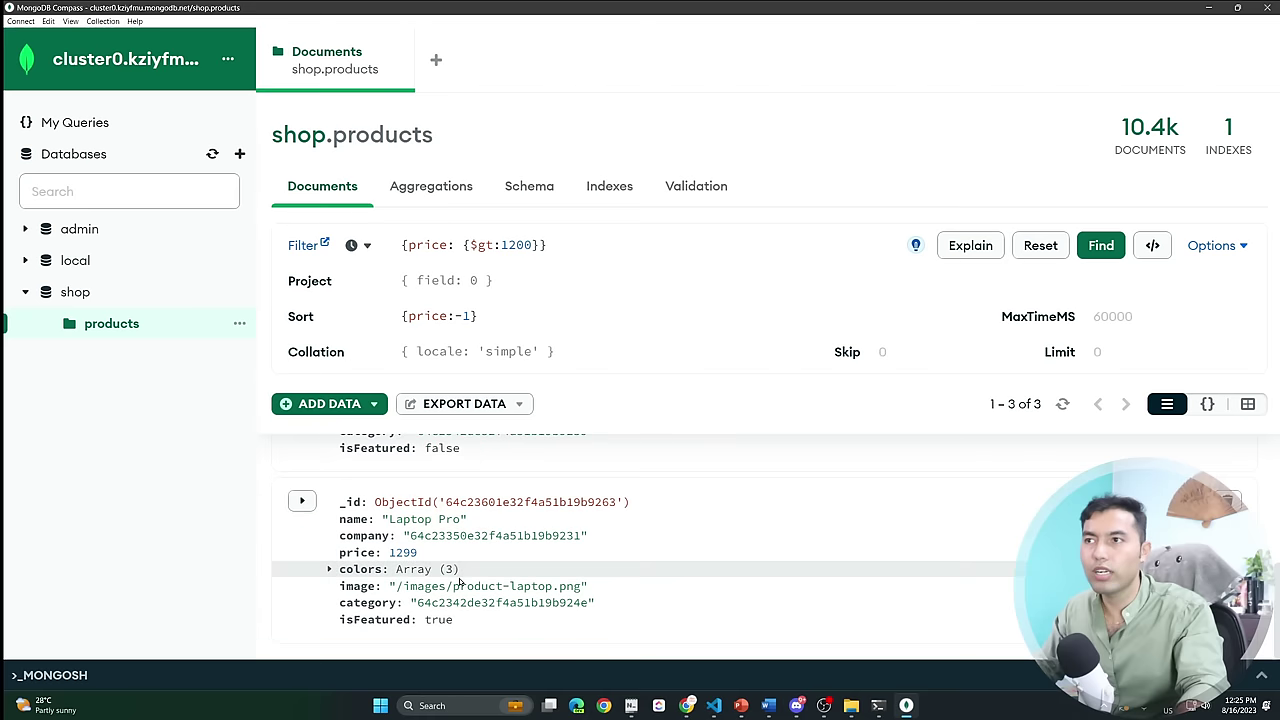
{"action": "scroll", "coordinate": [503, 553], "scroll_direction": "up", "scroll_amount": 3}
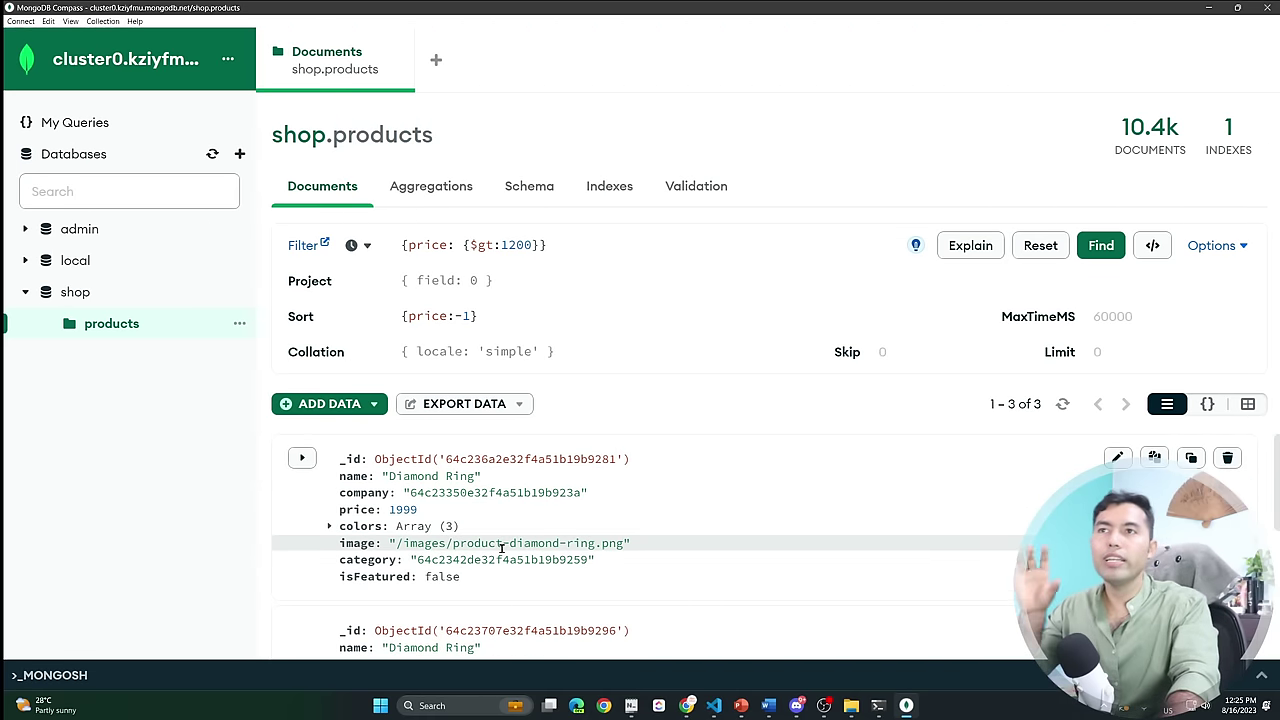
{"action": "left_click", "coordinate": [1213, 245]}
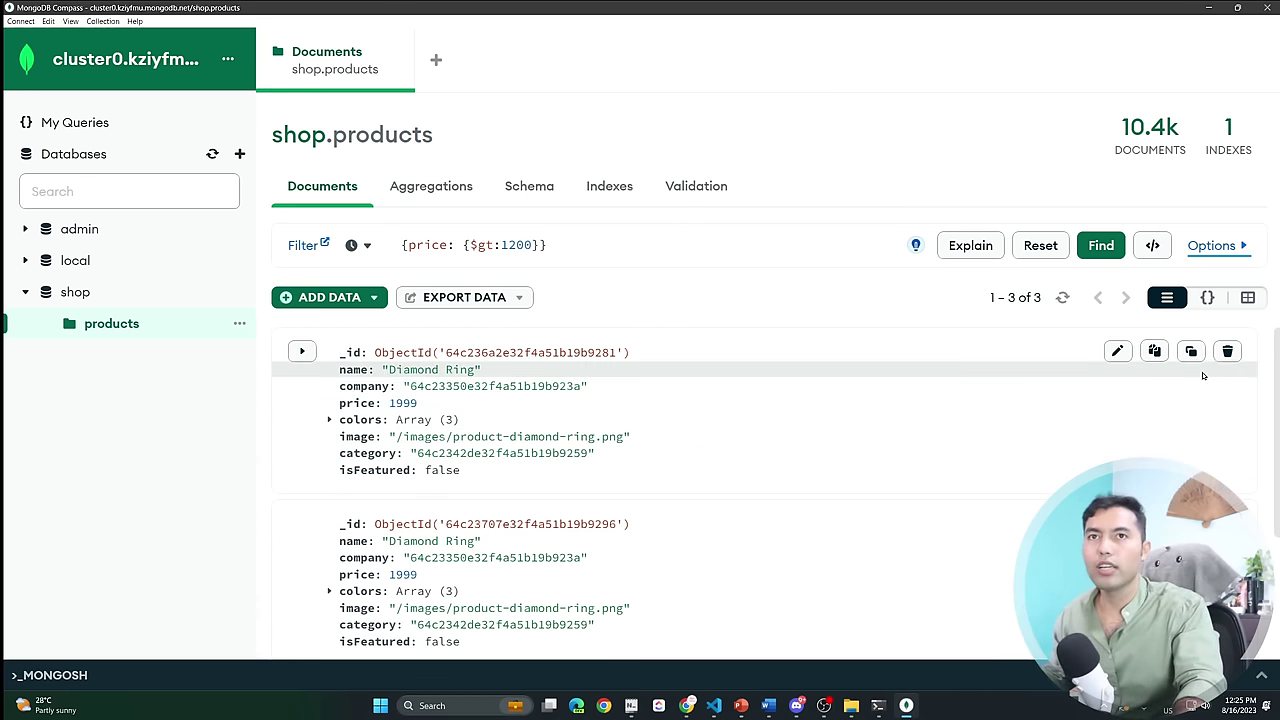
Delete the first Diamond Ring document from shop.products.
{"action": "left_click", "coordinate": [1230, 353]}
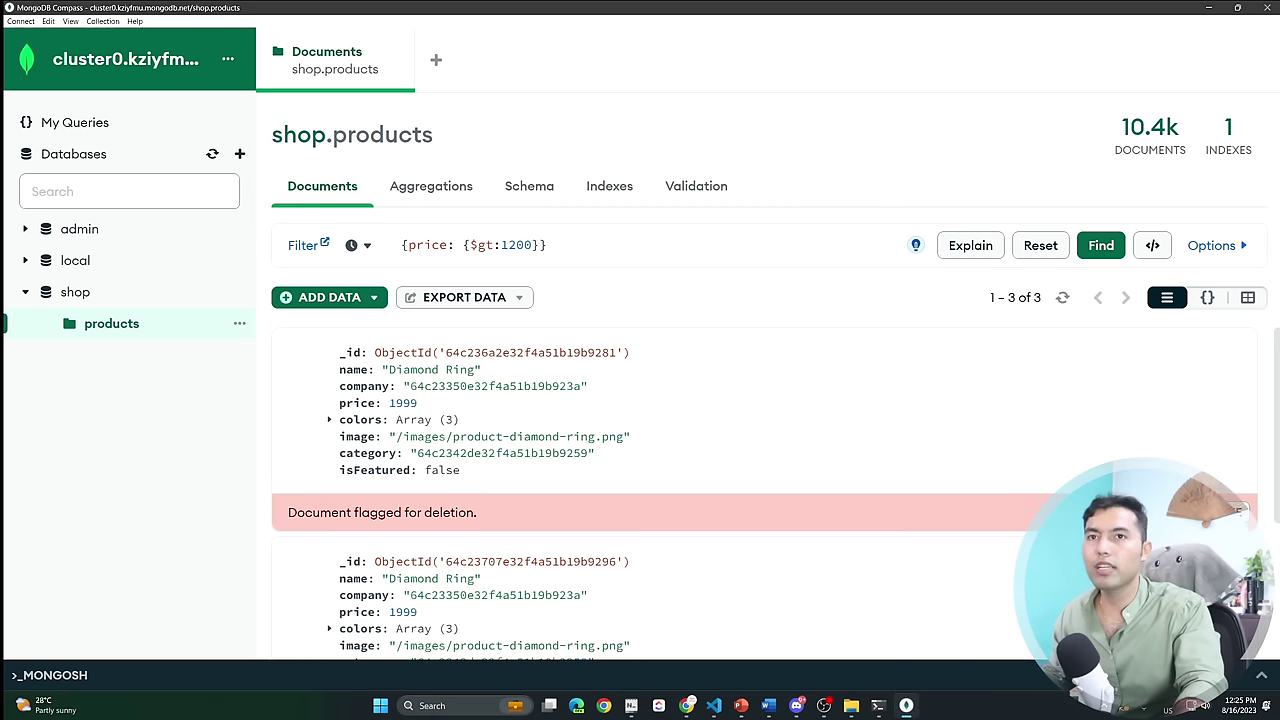
{"action": "left_click", "coordinate": [1235, 511]}
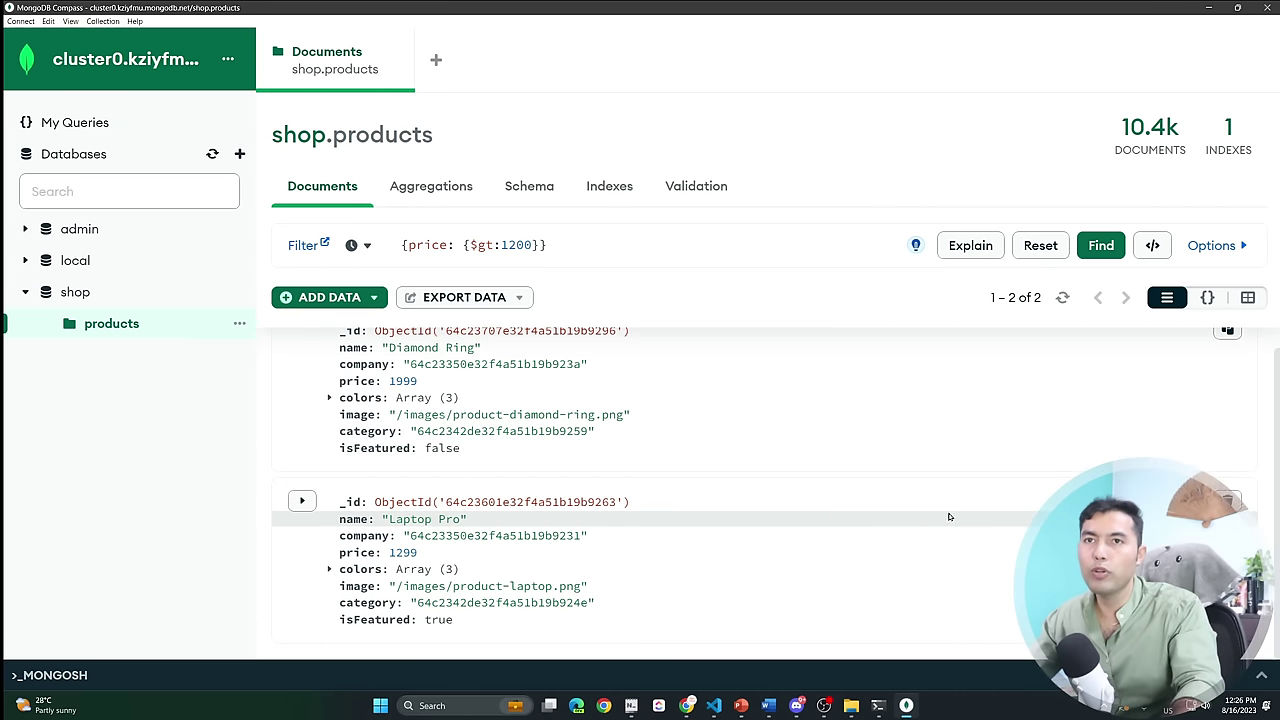
Change the Laptop Pro price from 1299 to 1399 and save the document.
{"action": "left_click", "coordinate": [1228, 501]}
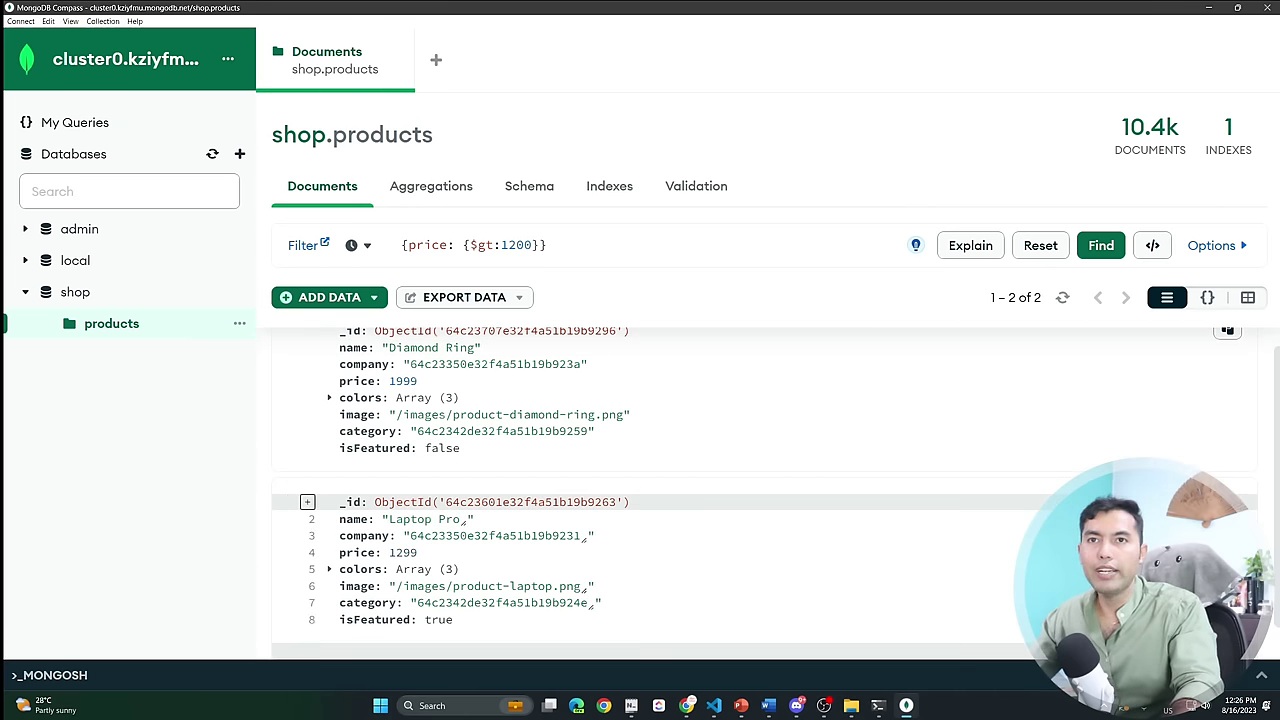
{"action": "left_click", "coordinate": [403, 552]}
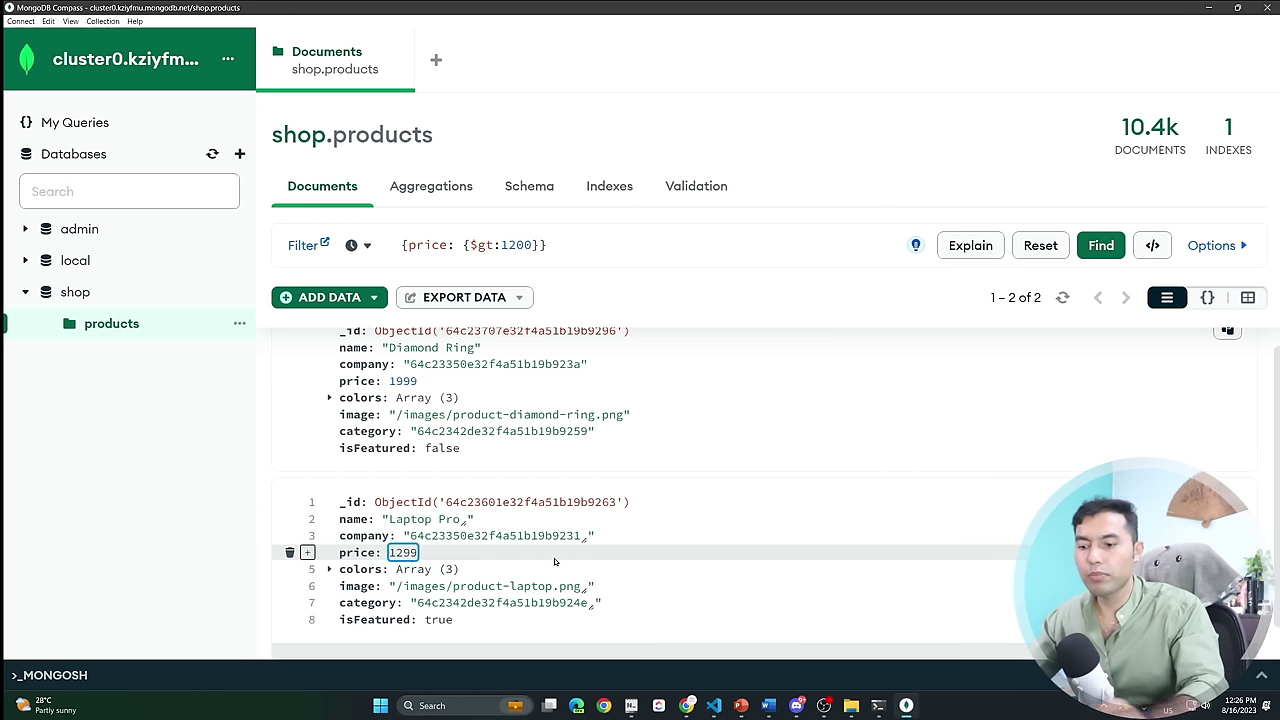
{"action": "key", "text": "ctrl+a"}
{"action": "type", "text": "1399"}
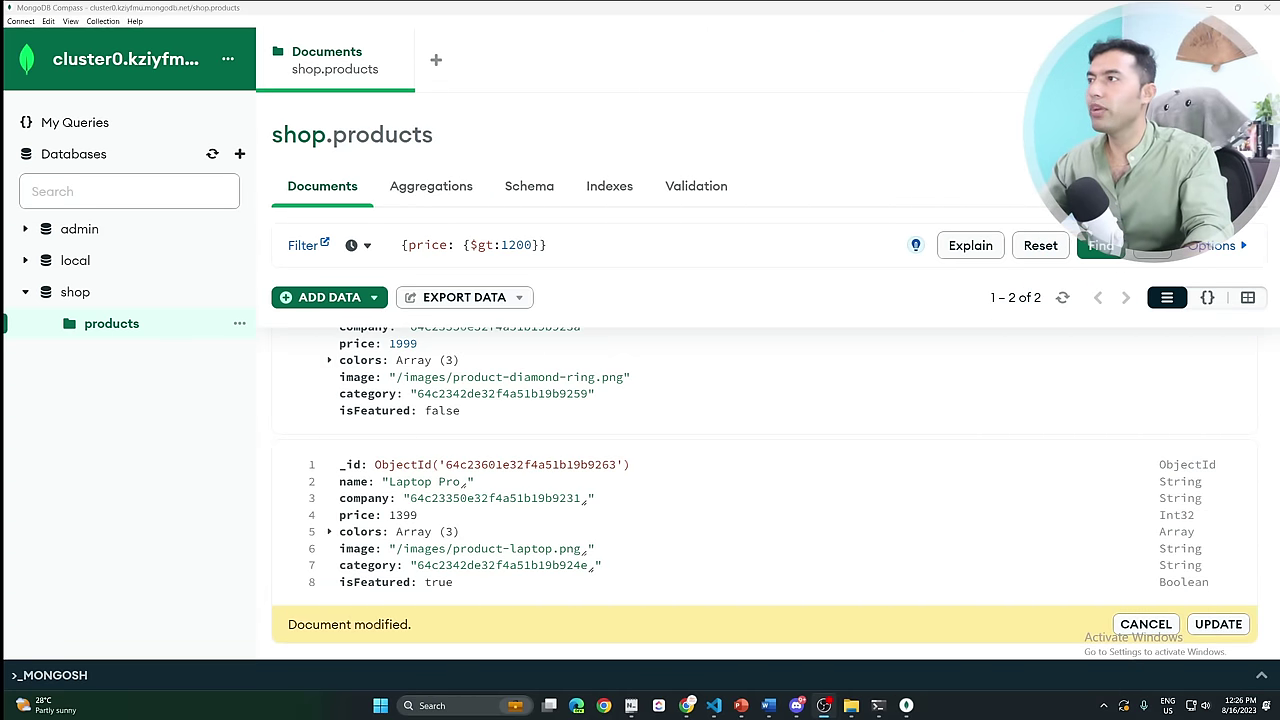
{"action": "left_click", "coordinate": [1213, 624]}
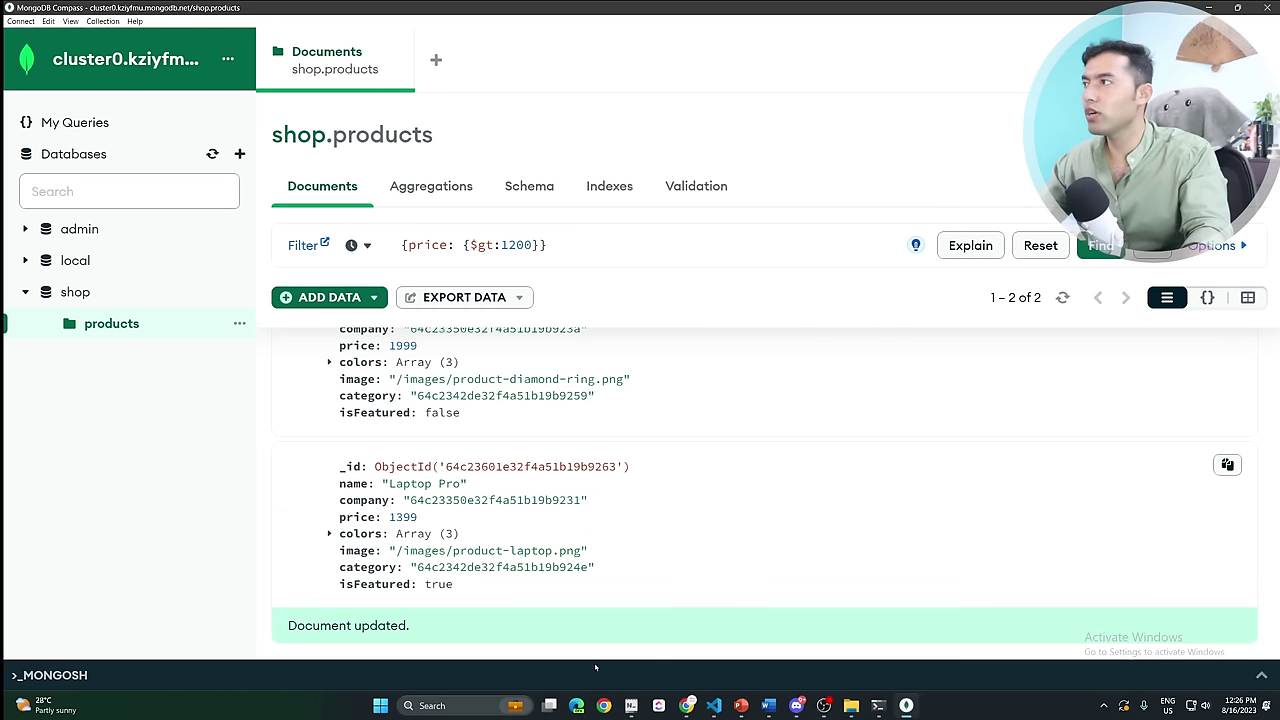
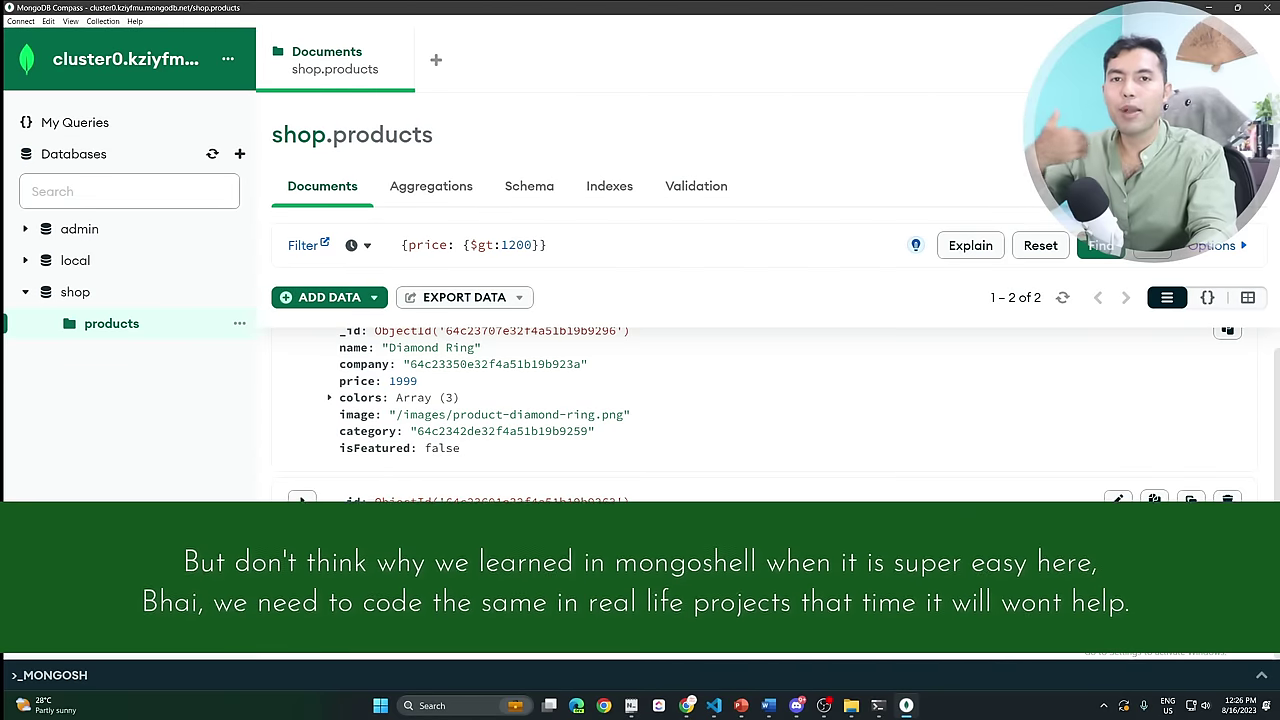
Open the Insert Document window for products and look over its template JSON.
{"action": "left_click", "coordinate": [347, 300]}
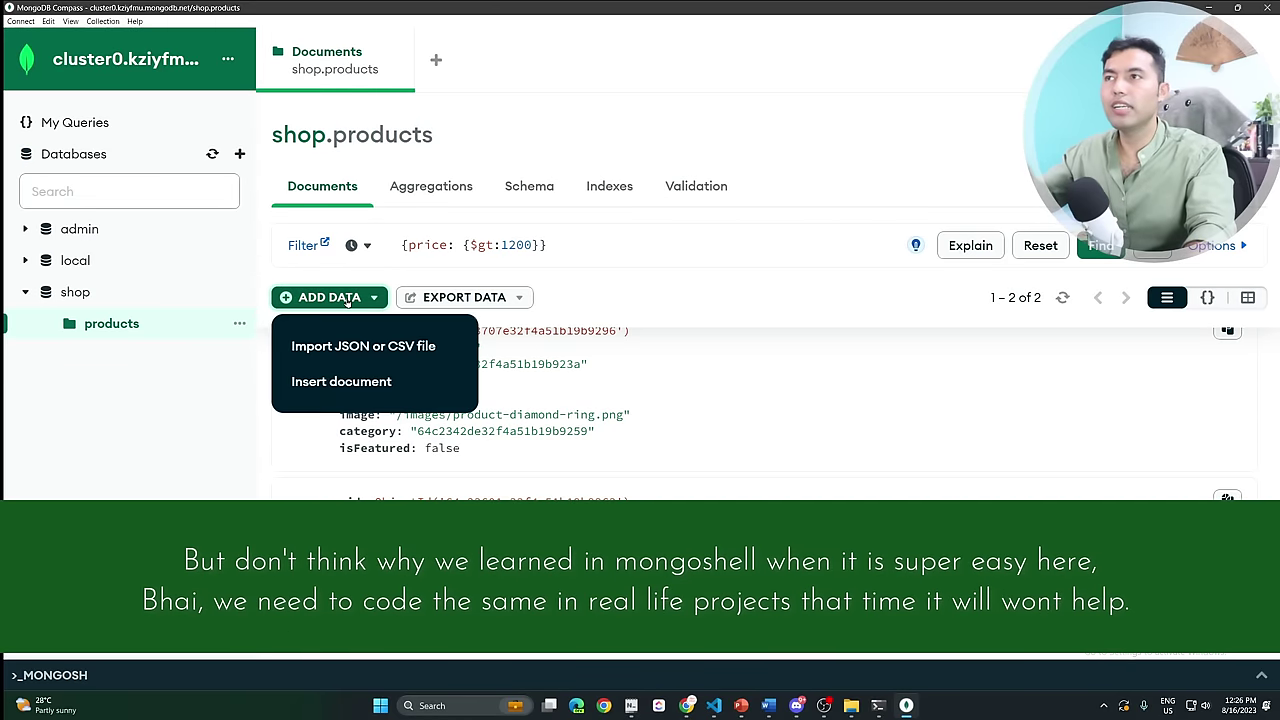
{"action": "left_click", "coordinate": [341, 381]}
{"action": "left_click_drag", "start_coordinate": [464, 381], "coordinate": [406, 235]}
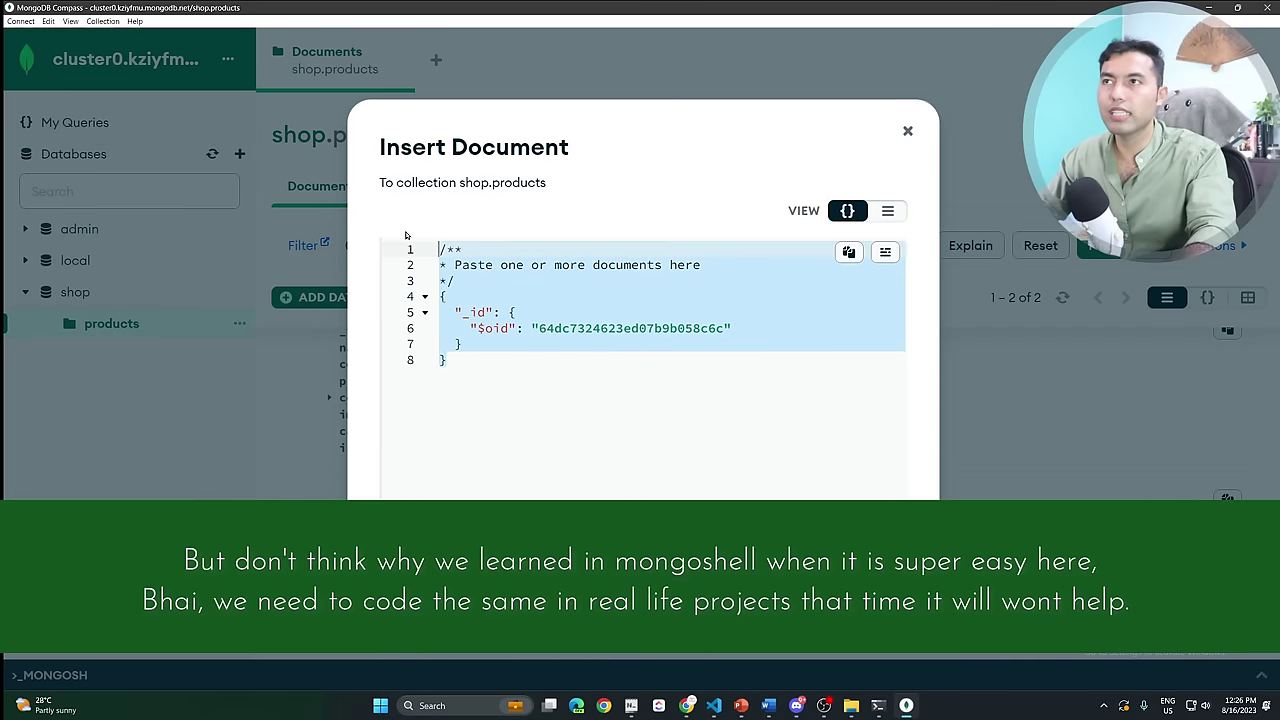
{"action": "key", "text": "Escape"}
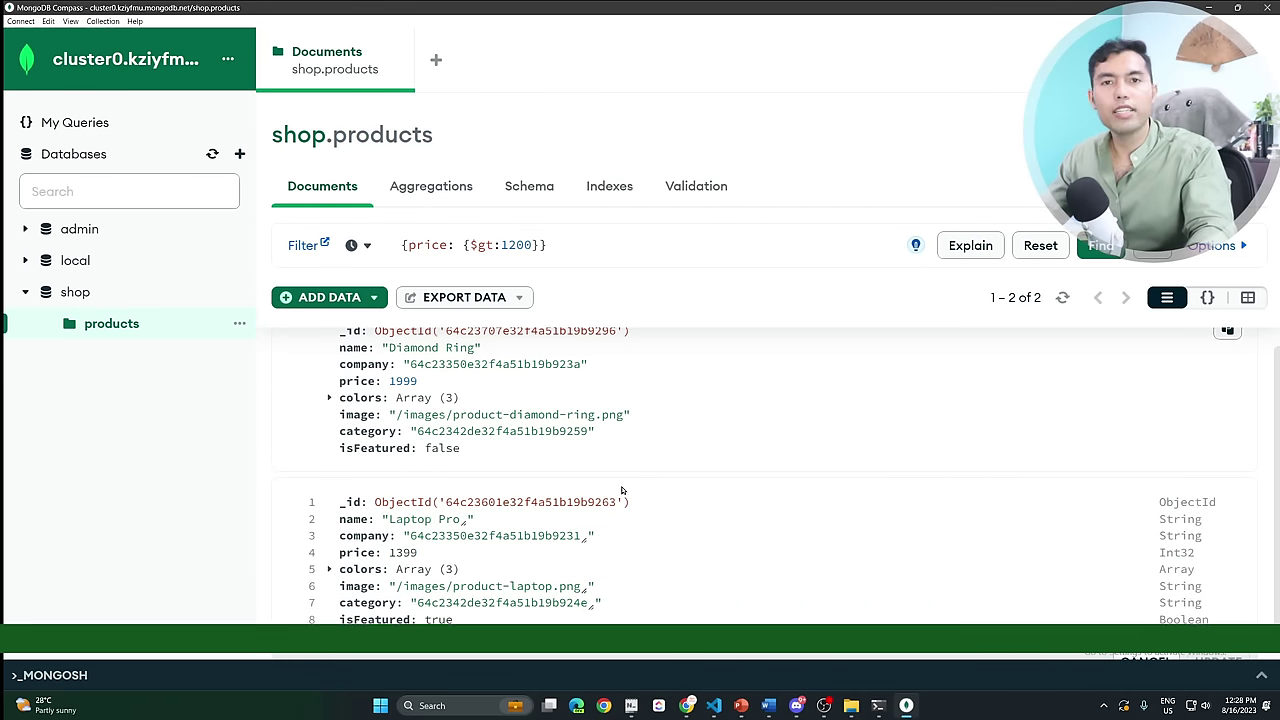
{"action": "left_click", "coordinate": [358, 299]}
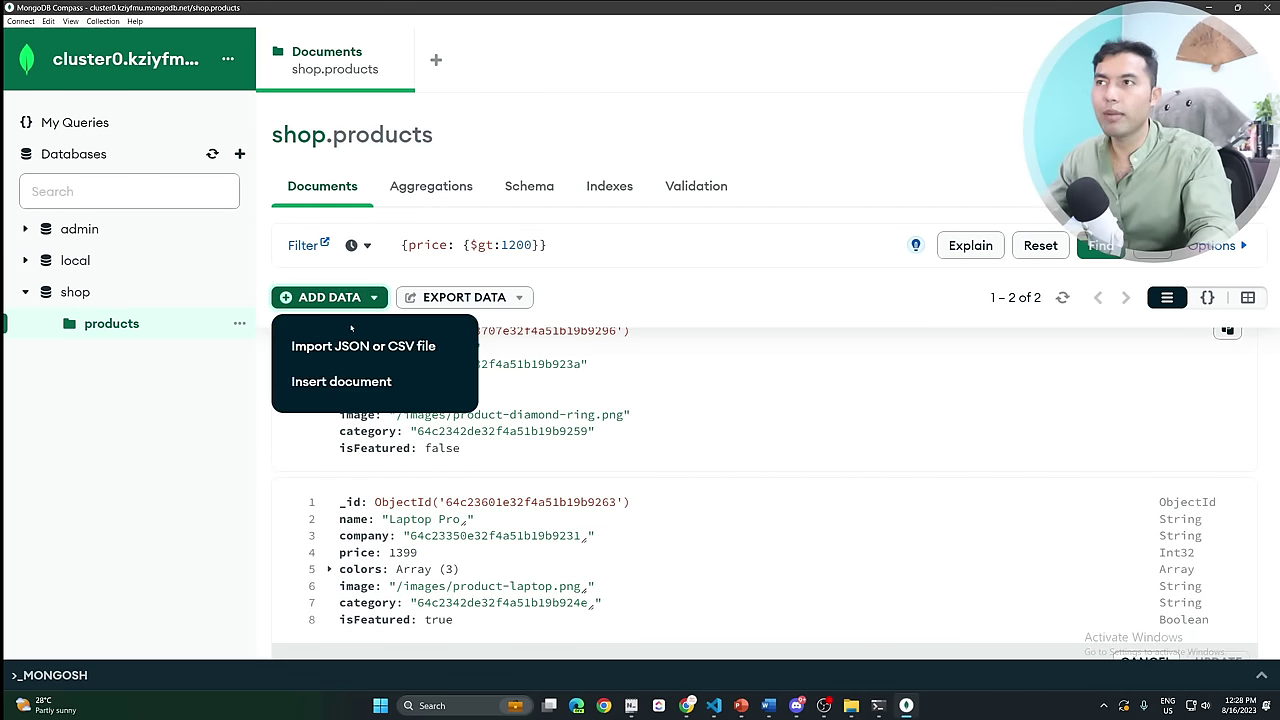
{"action": "left_click", "coordinate": [344, 384]}
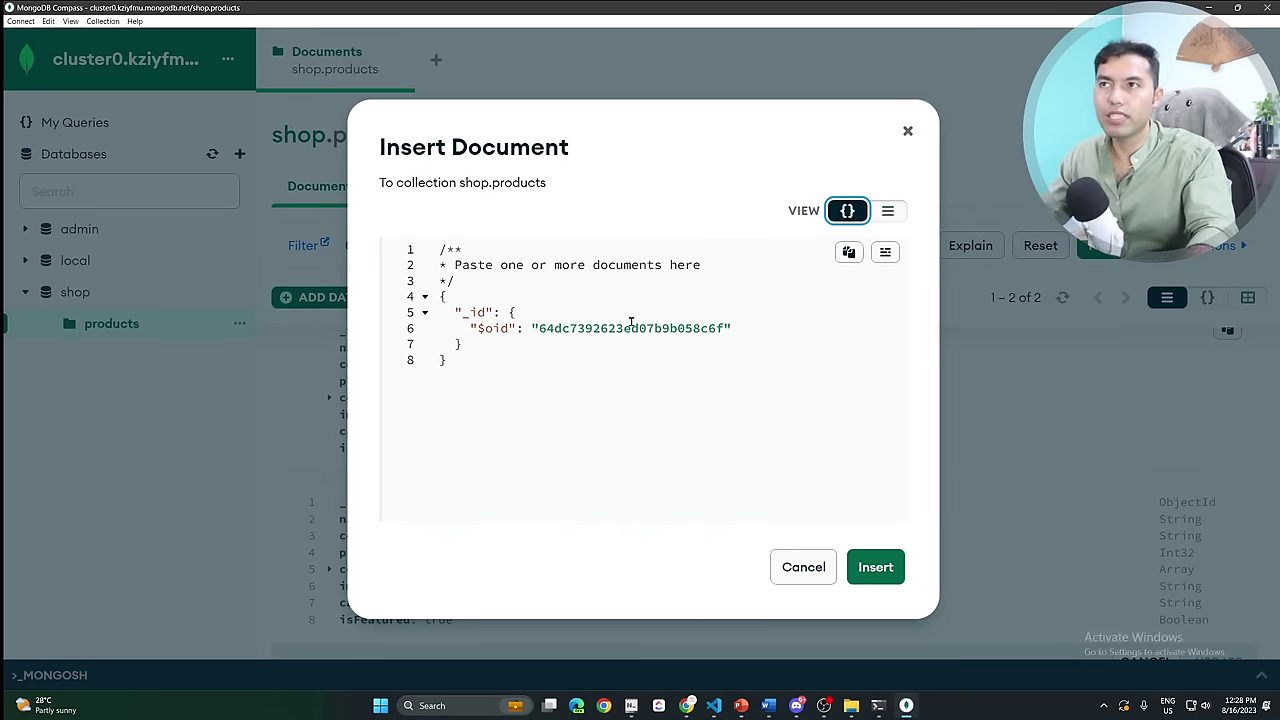
Try adding a String field 'name' with value 'vin' in field view, then discard the document.
{"action": "left_click", "coordinate": [887, 211]}
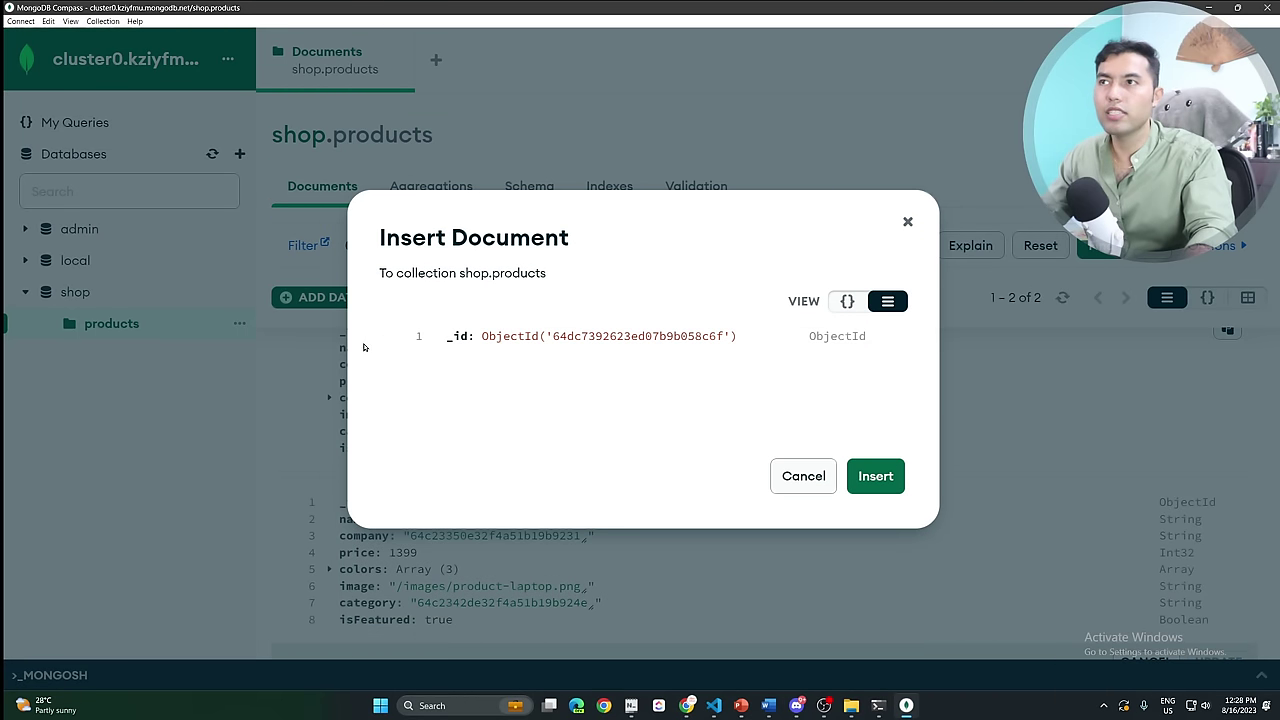
{"action": "left_click", "coordinate": [414, 337]}
{"action": "left_click", "coordinate": [478, 383]}
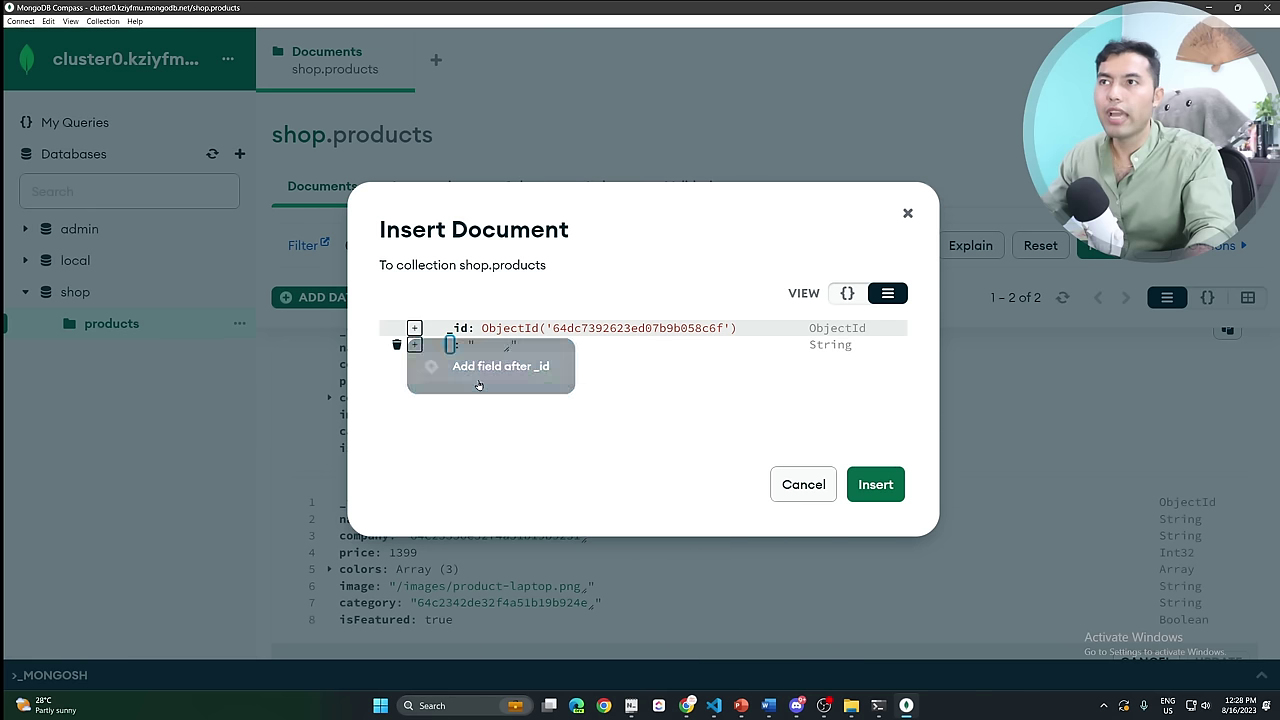
{"action": "type", "text": "name"}
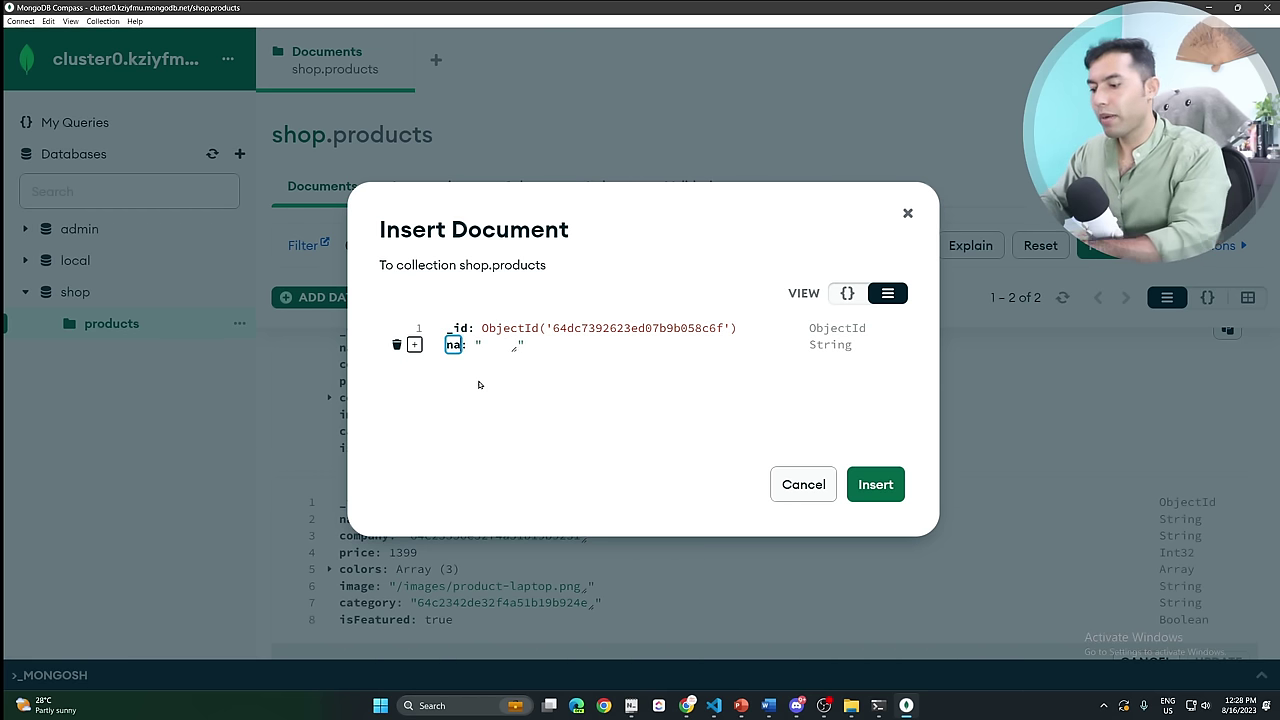
{"action": "key", "text": "Tab"}
{"action": "type", "text": "vin"}
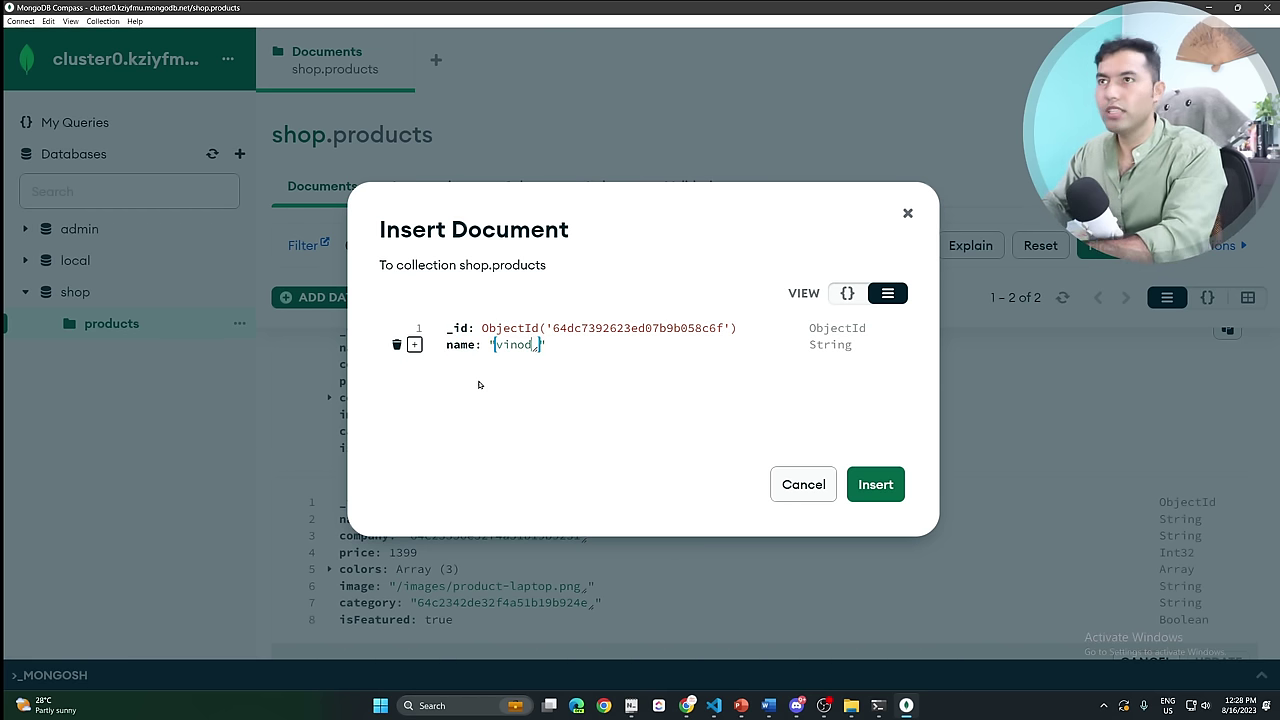
{"action": "left_click", "coordinate": [852, 345]}
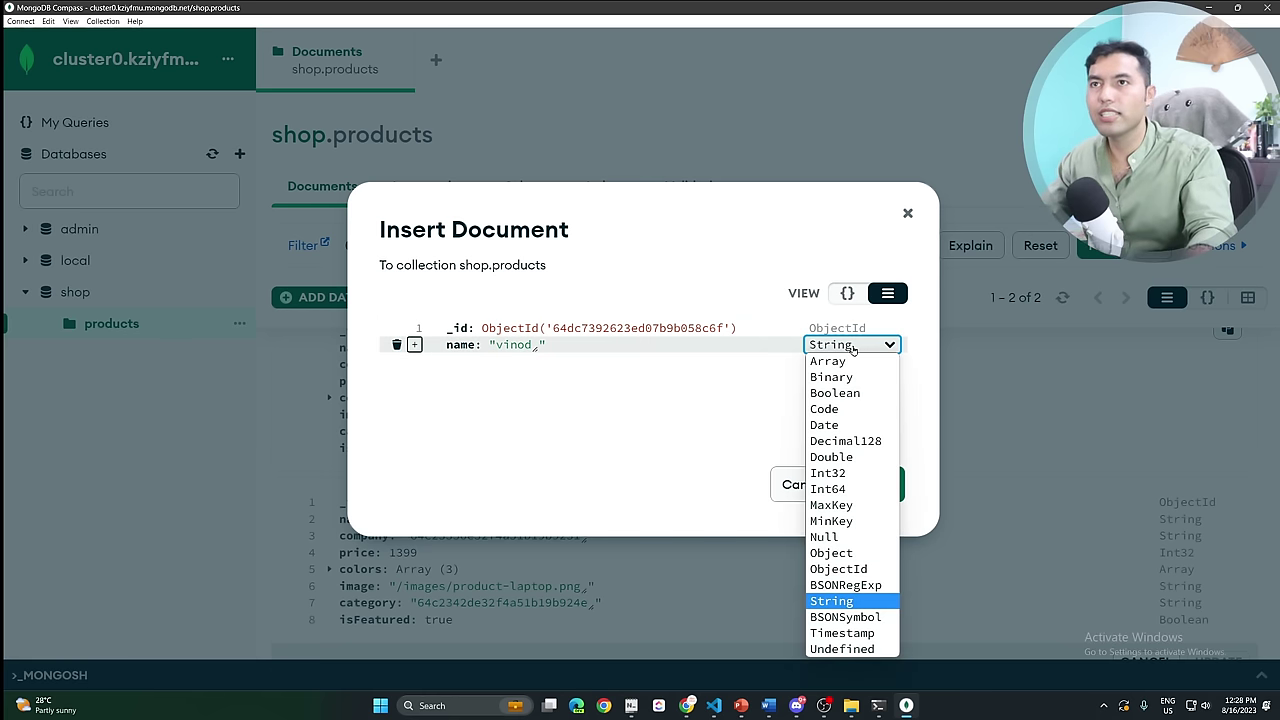
{"action": "left_click", "coordinate": [722, 410]}
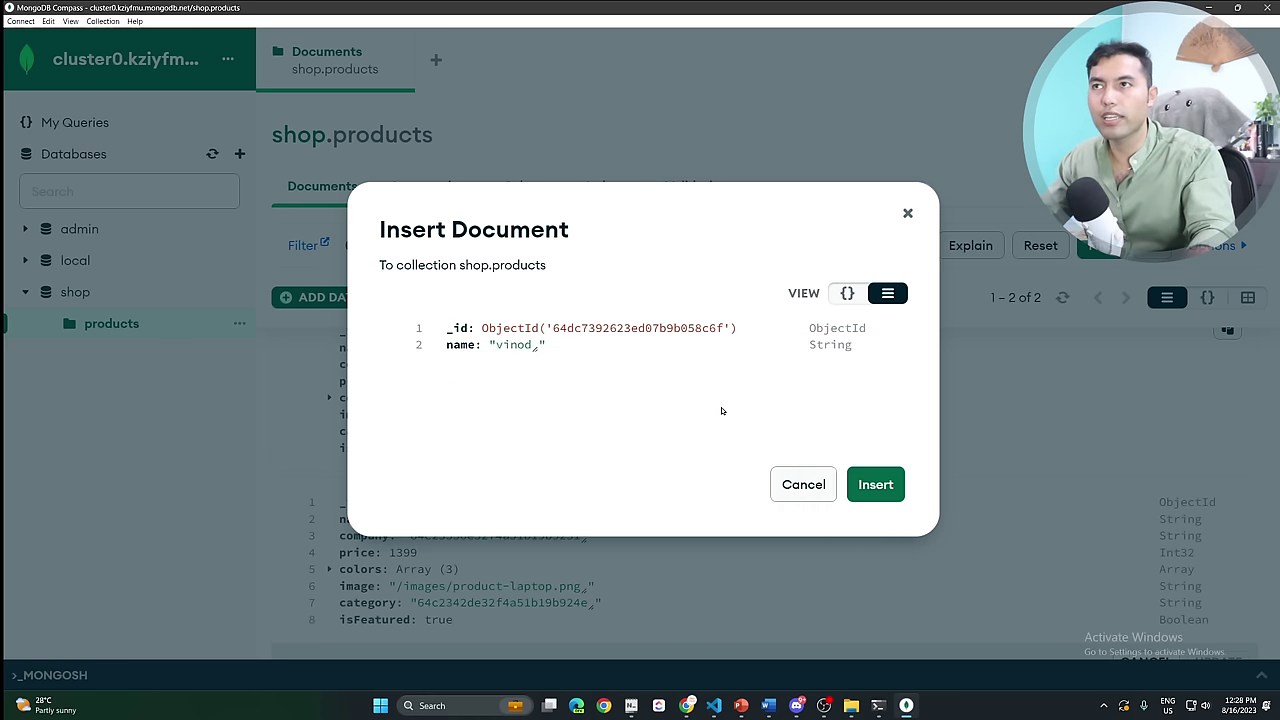
{"action": "left_click", "coordinate": [908, 214]}
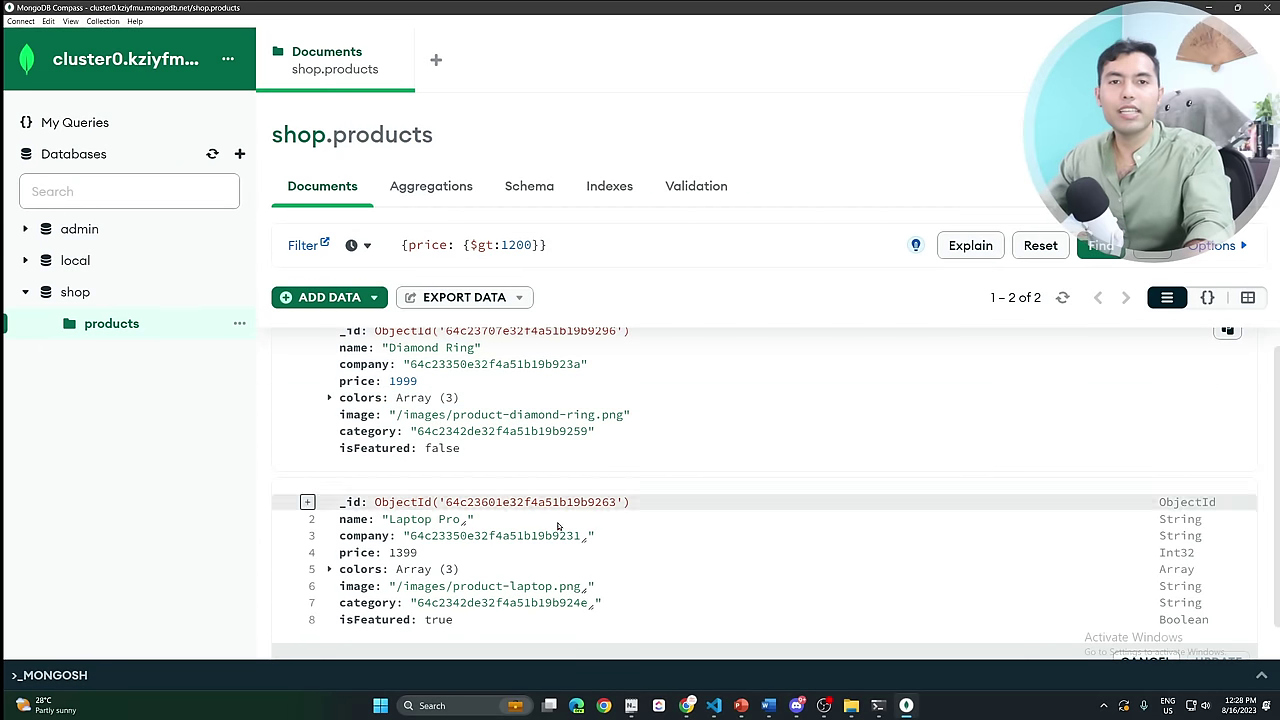
Look over the products Aggregations and Indexes tabs, opening and closing the Create Index window.
{"action": "scroll", "coordinate": [558, 526], "scroll_direction": "up", "scroll_amount": 1}
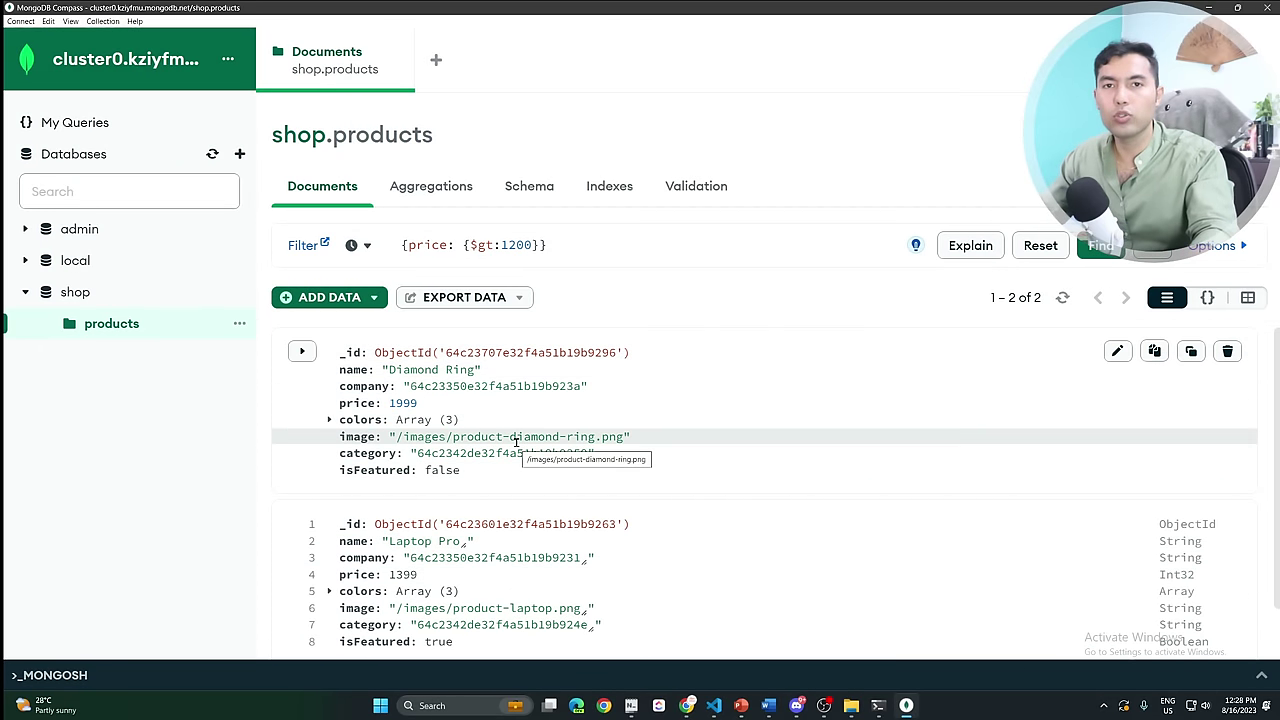
{"action": "left_click", "coordinate": [422, 186]}
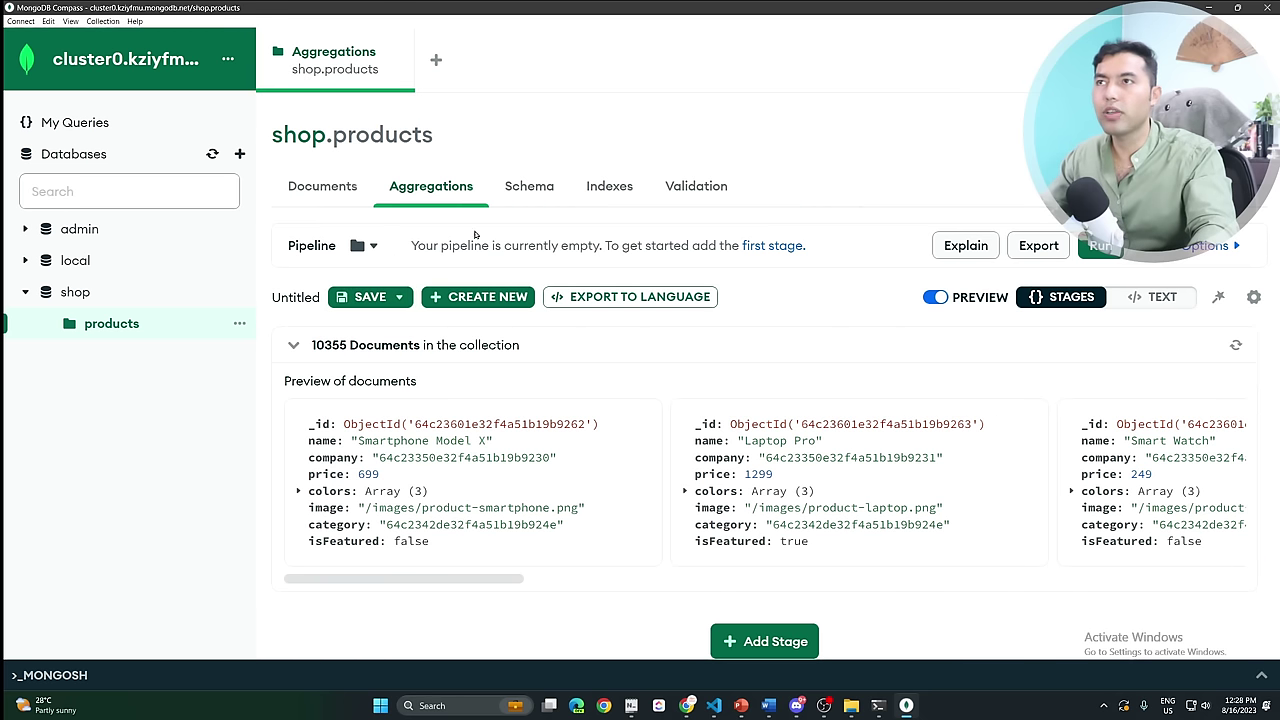
{"action": "left_click", "coordinate": [605, 186]}
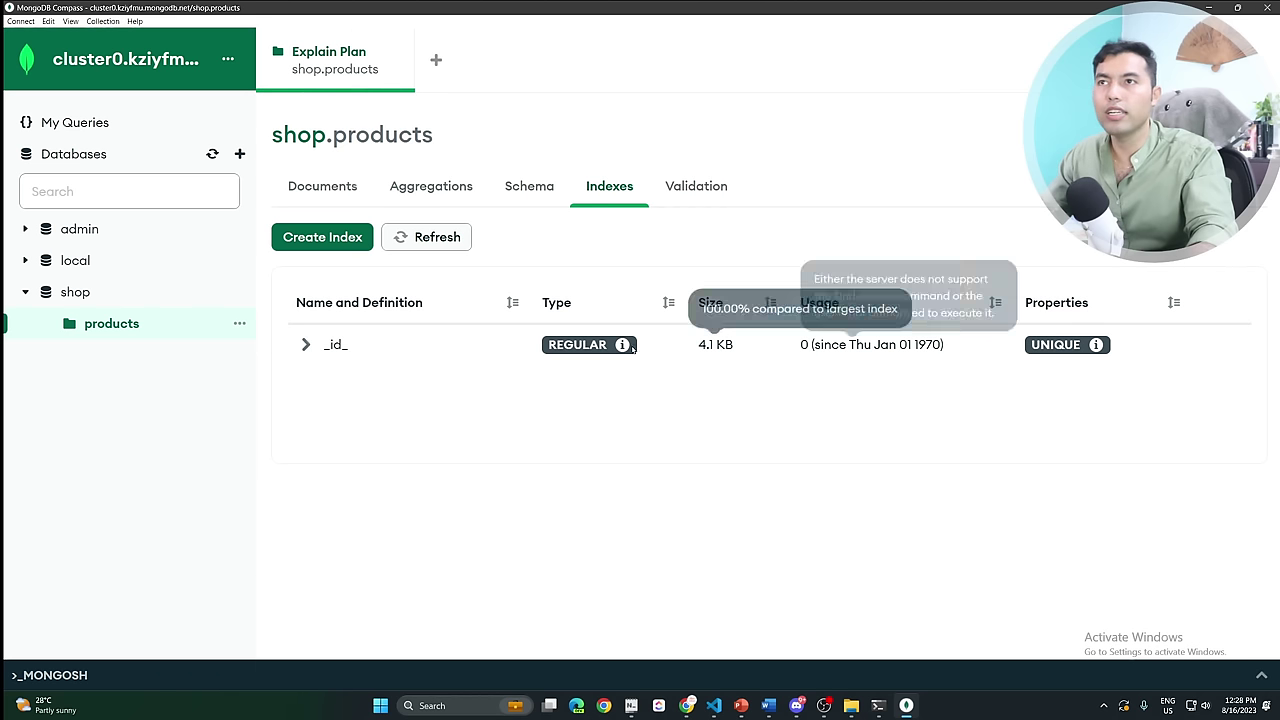
{"action": "left_click", "coordinate": [335, 240]}
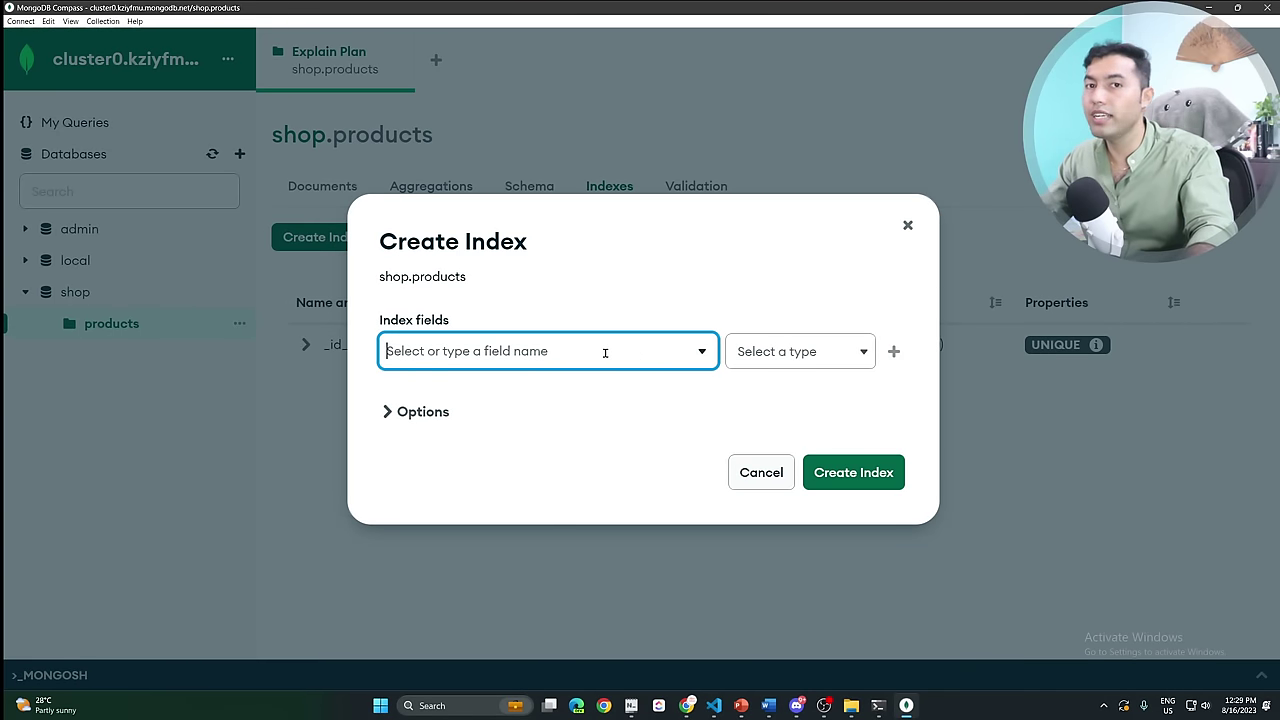
{"action": "left_click", "coordinate": [907, 225]}
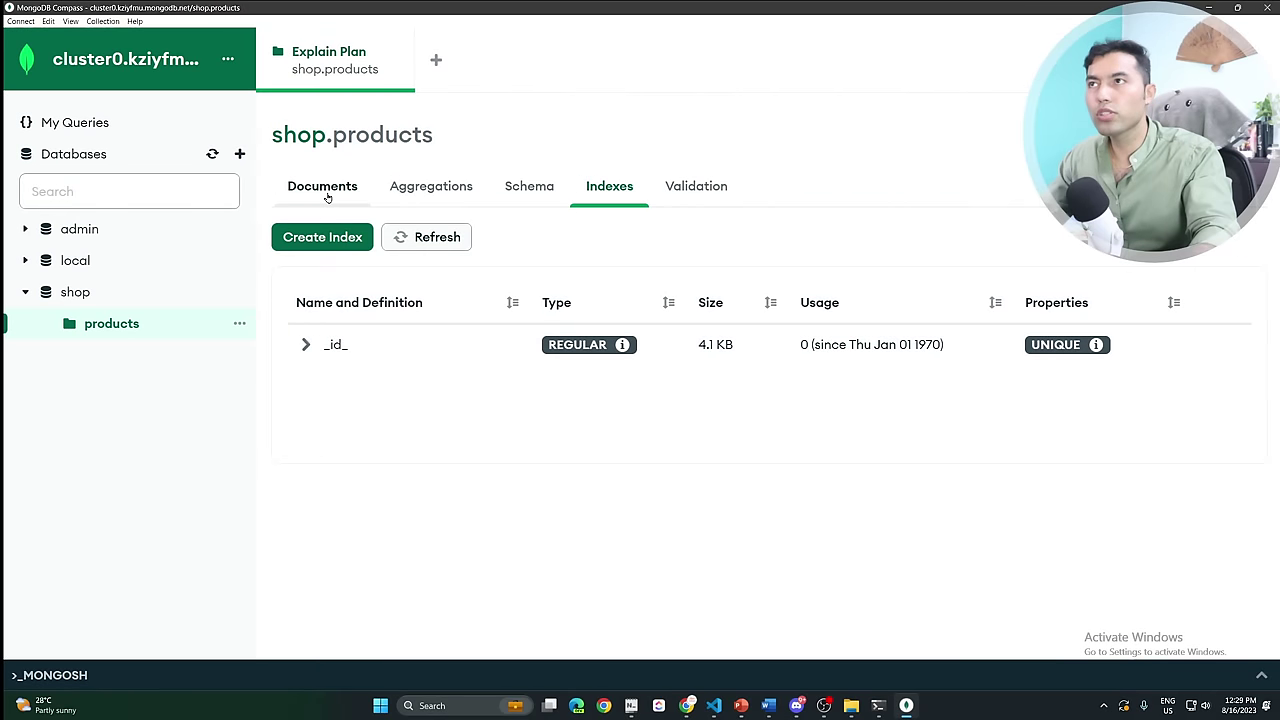
{"action": "left_click", "coordinate": [327, 193]}
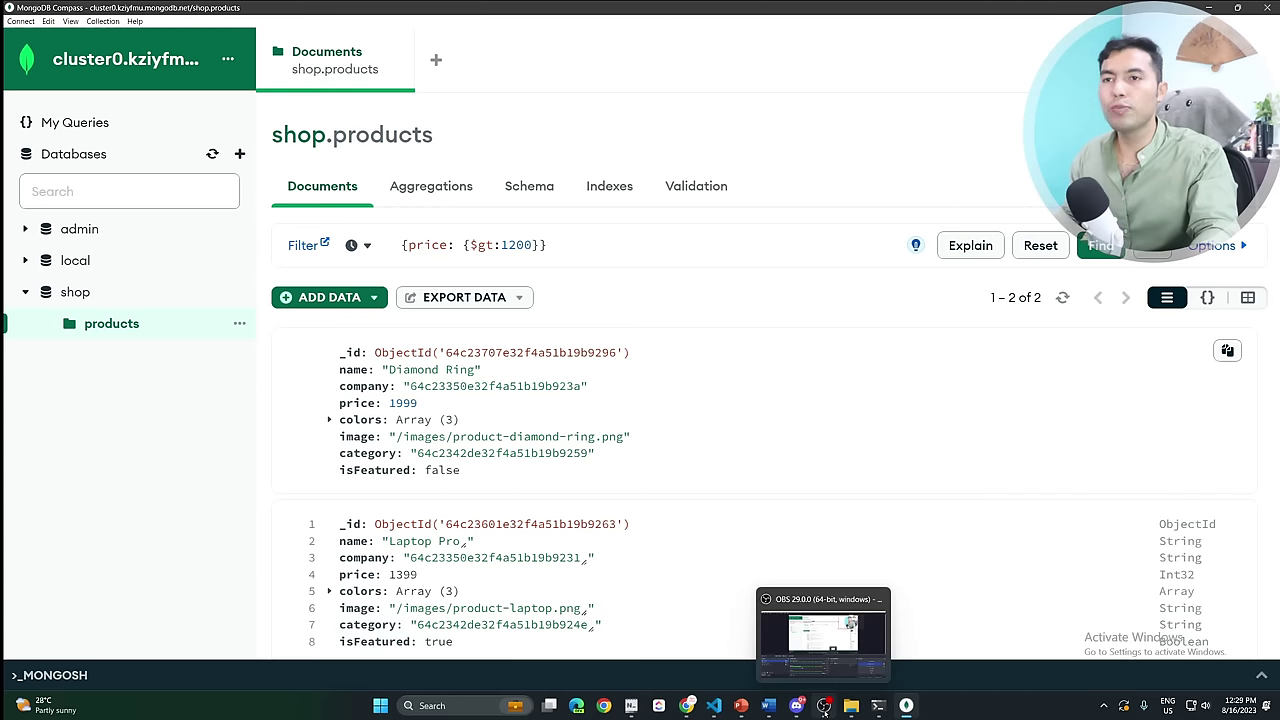
Glance at the mongosh terminal and return to Compass.
{"action": "left_click", "coordinate": [878, 705]}
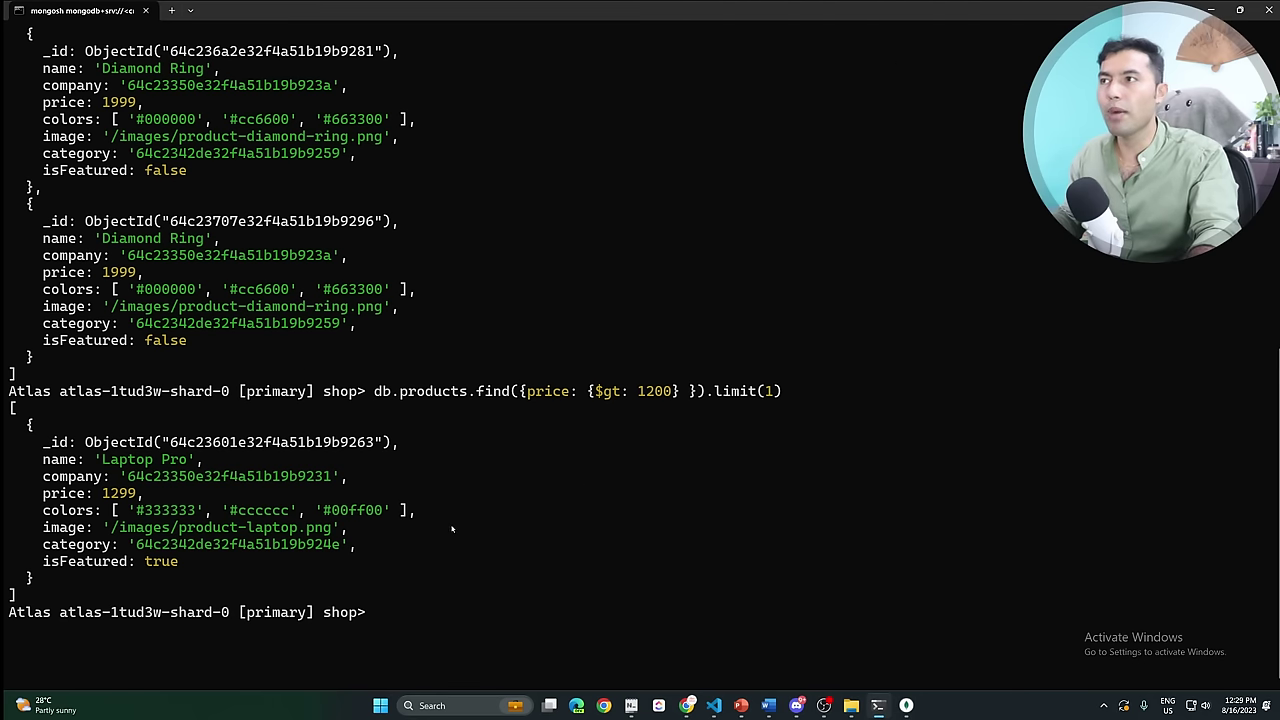
{"action": "scroll", "coordinate": [452, 530], "scroll_direction": "up", "scroll_amount": 10}
{"action": "scroll", "coordinate": [452, 530], "scroll_direction": "down", "scroll_amount": 10}
{"action": "key", "text": "alt+Tab"}
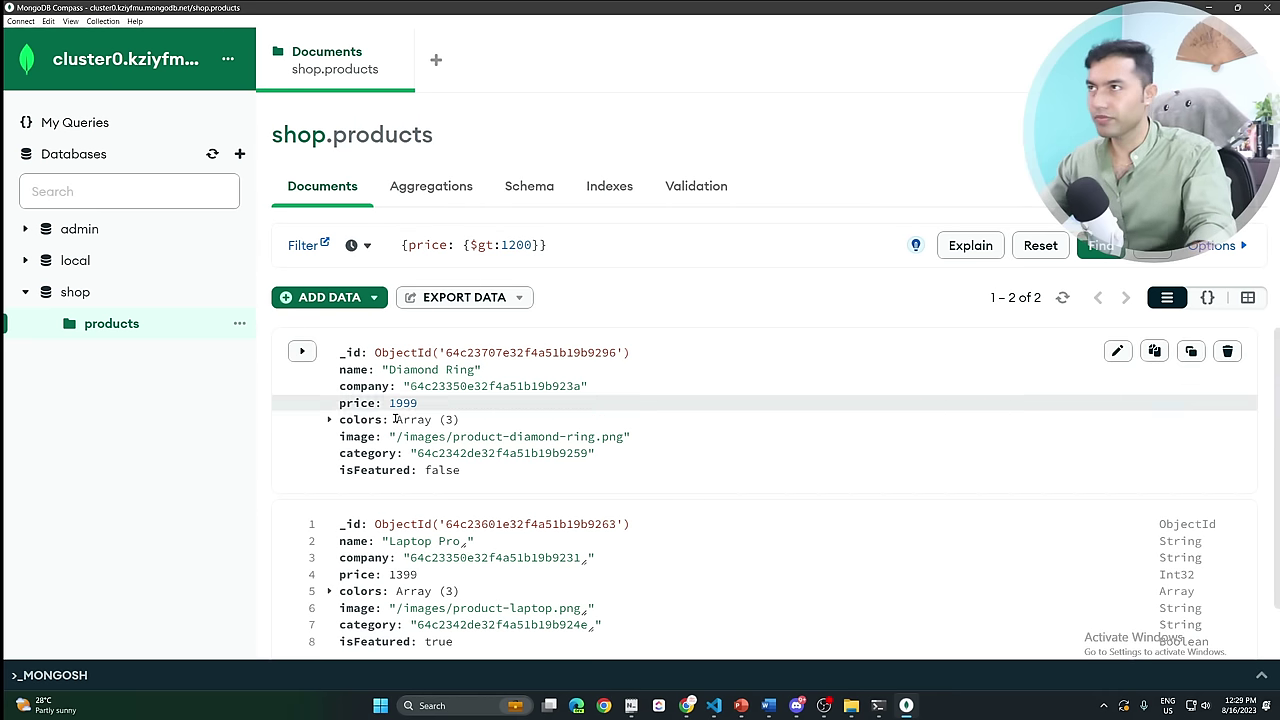
{"action": "scroll", "coordinate": [711, 449], "scroll_direction": "down", "scroll_amount": 1}
{"action": "scroll", "coordinate": [712, 467], "scroll_direction": "up", "scroll_amount": 1}
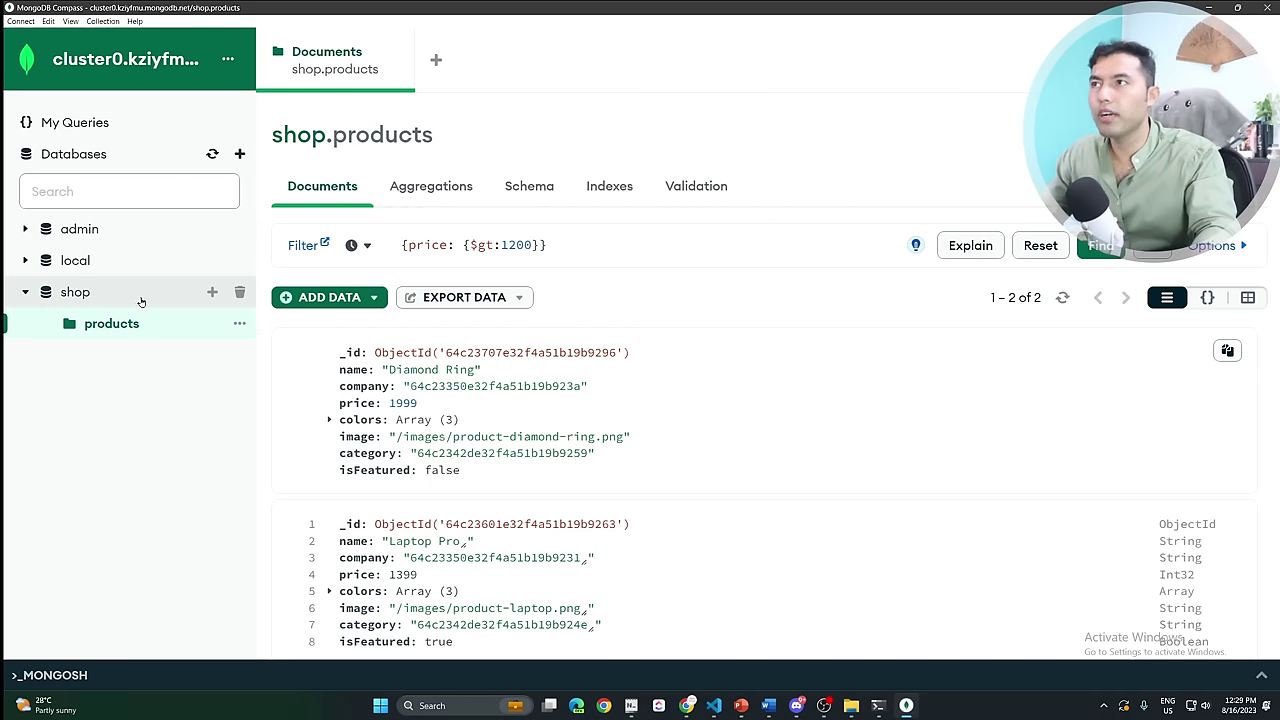
Create the categories collection in shop and import the categories JSON file from mongo_json into it.
{"action": "left_click", "coordinate": [211, 293]}
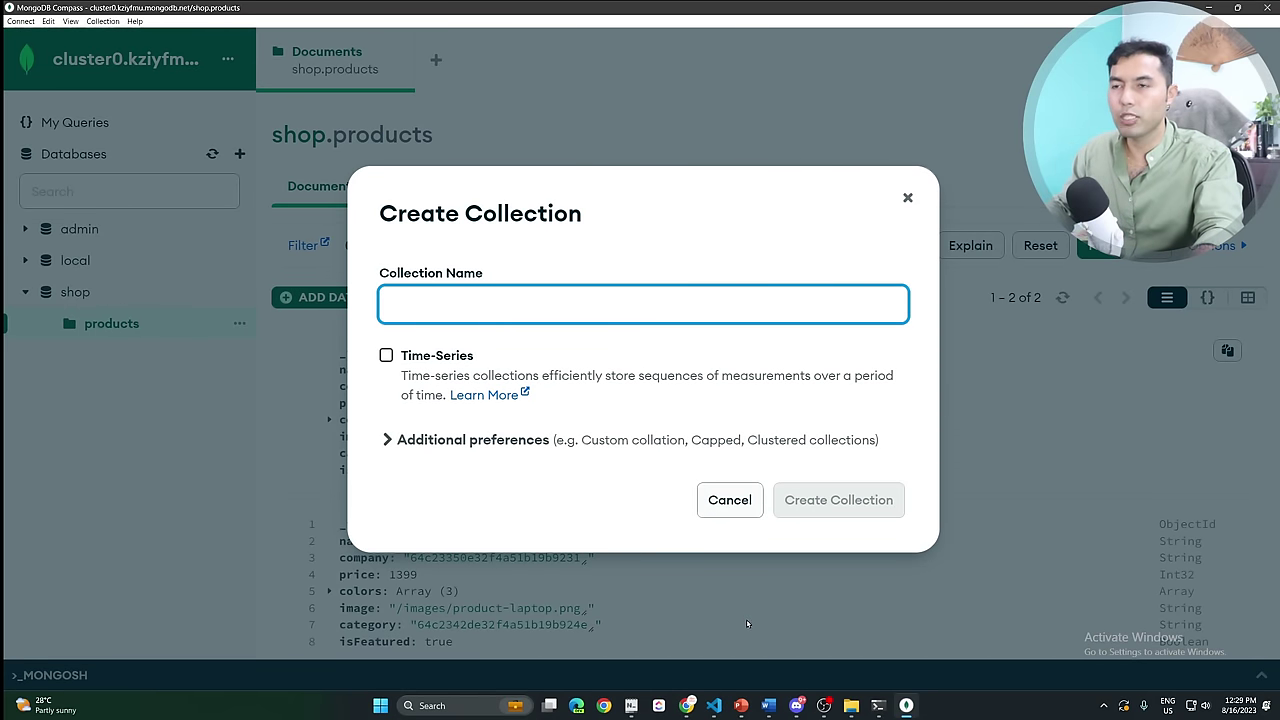
{"action": "type", "text": "categories"}
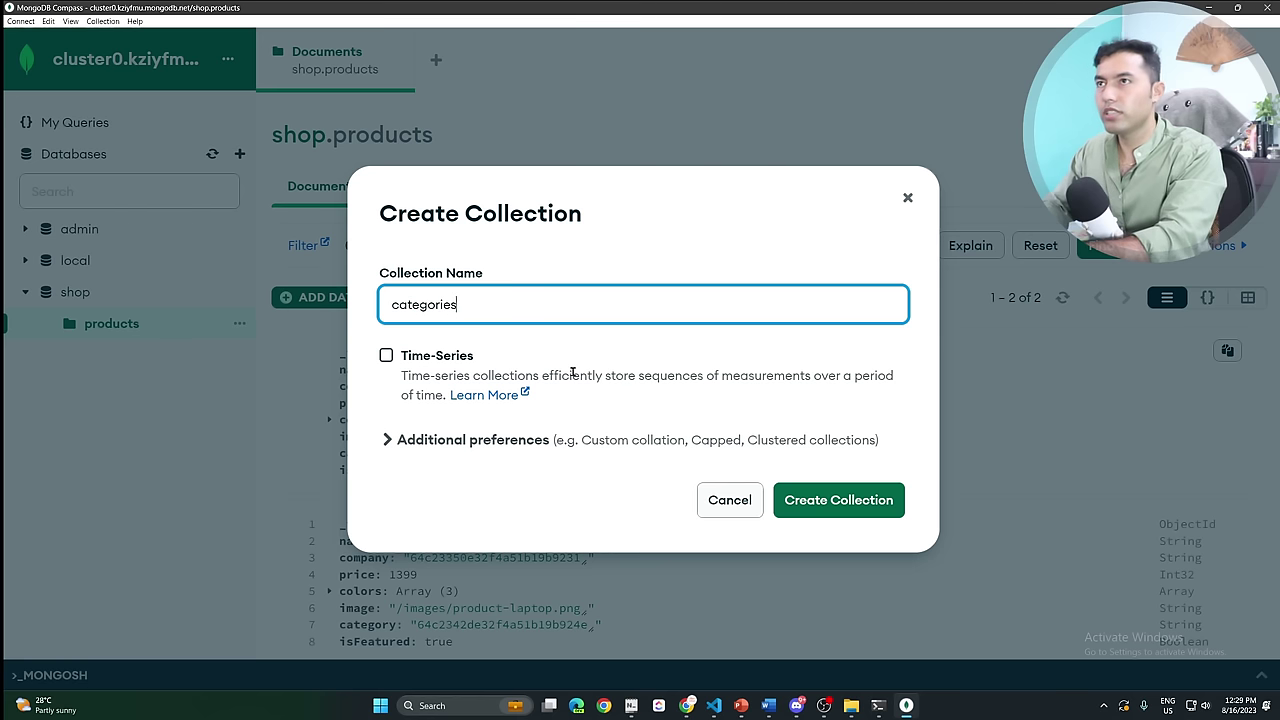
{"action": "left_click", "coordinate": [814, 500]}
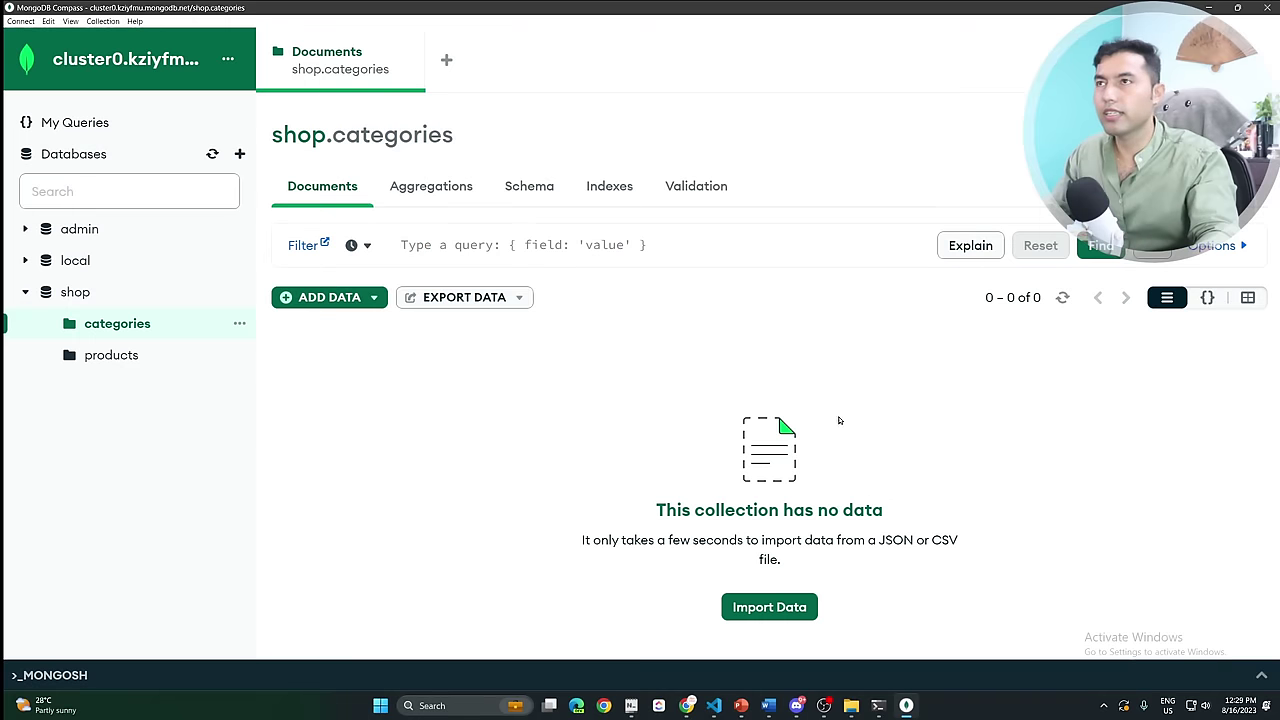
{"action": "left_click", "coordinate": [778, 600]}
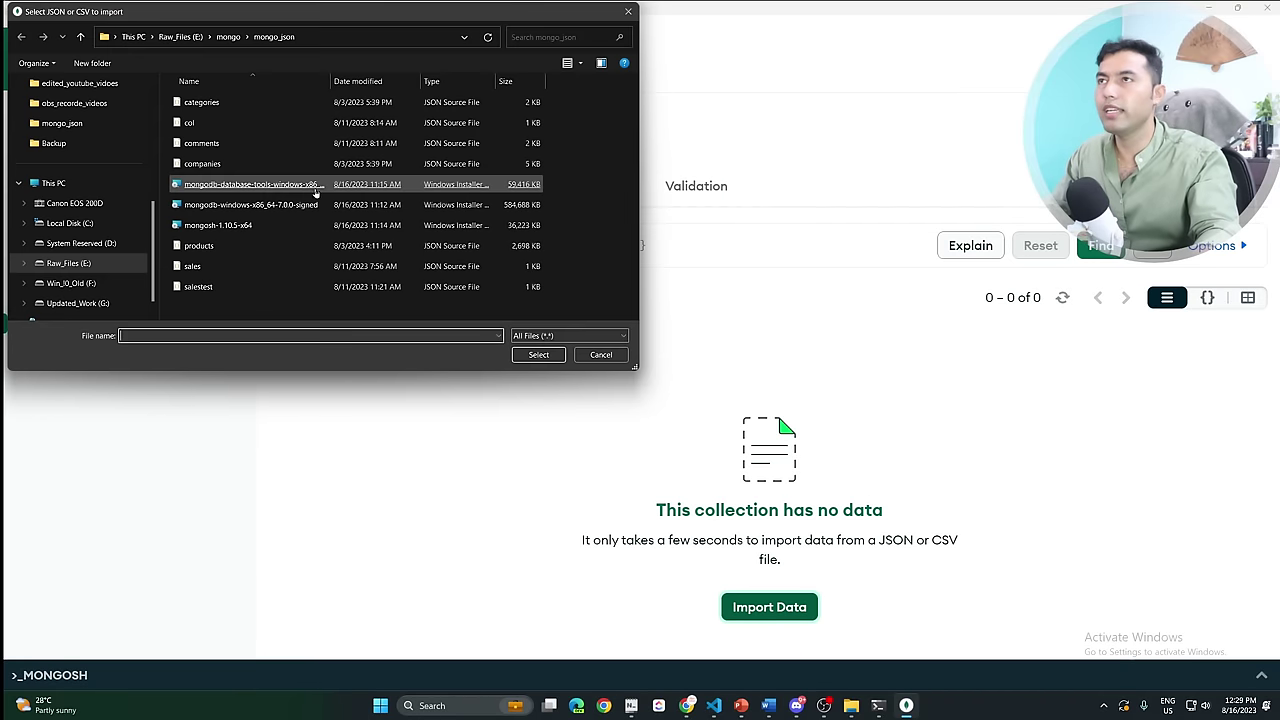
{"action": "double_click", "coordinate": [201, 102]}
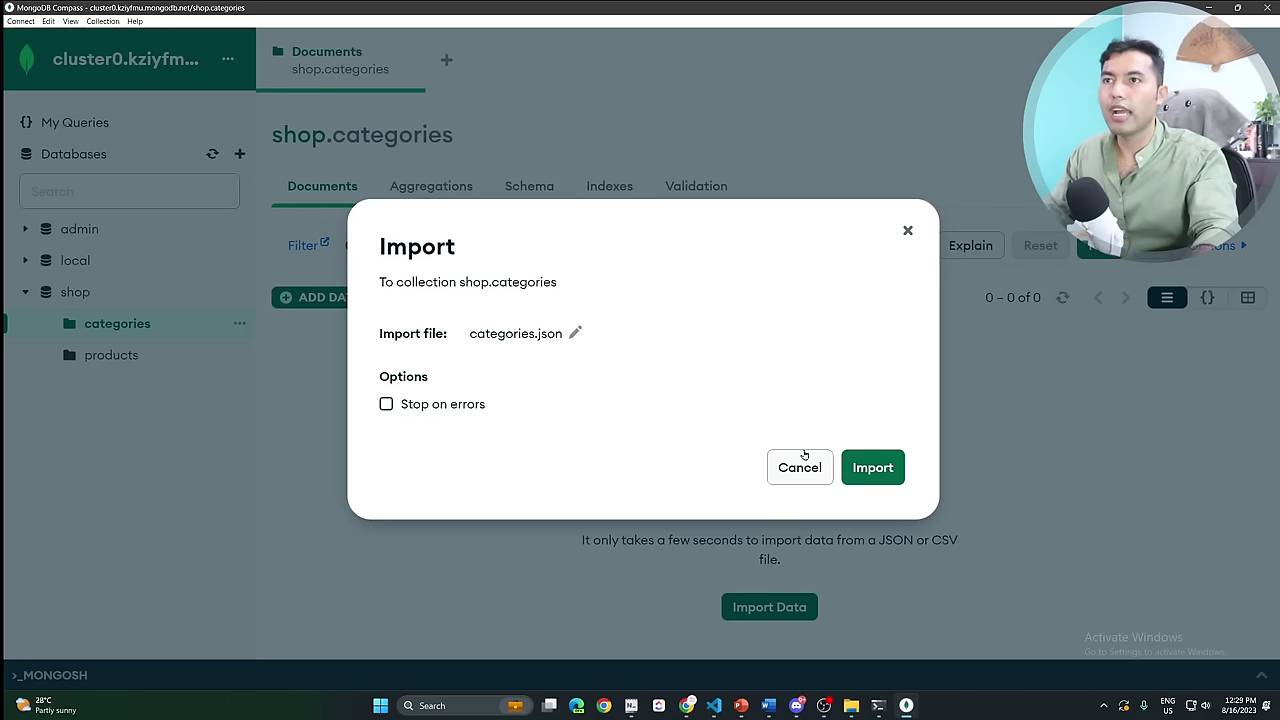
{"action": "left_click", "coordinate": [870, 466]}
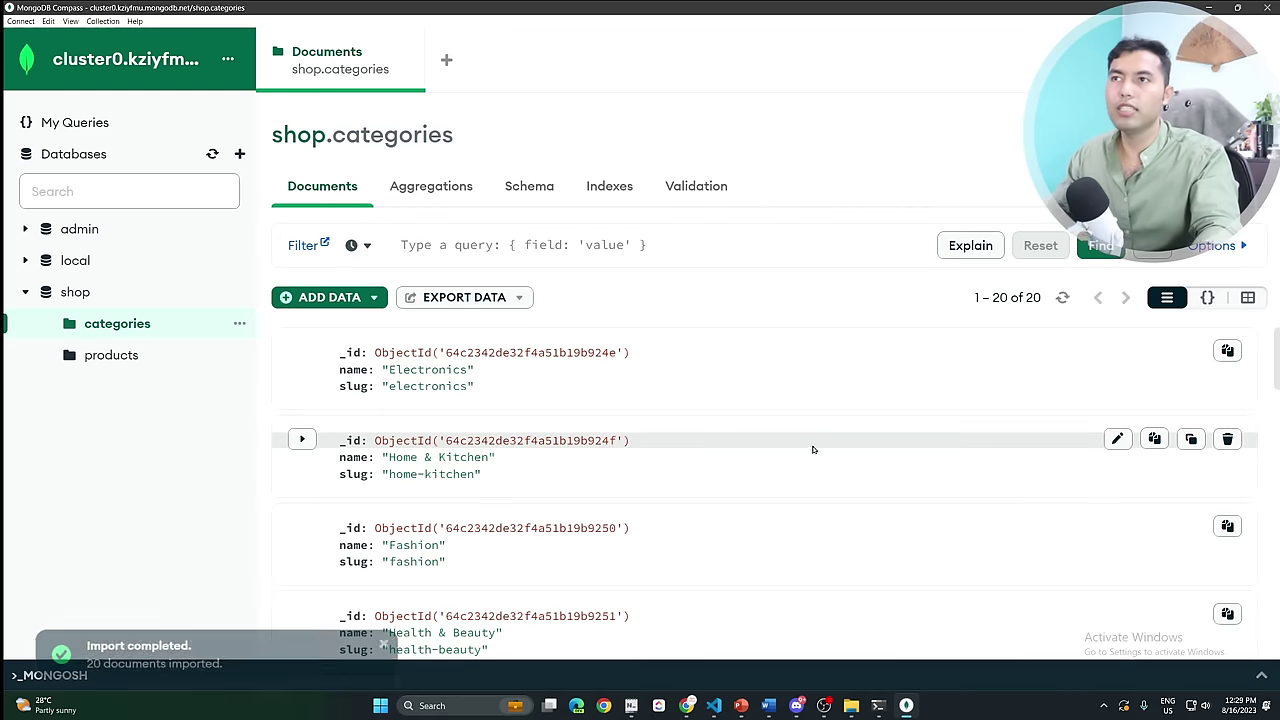
{"action": "scroll", "coordinate": [570, 506], "scroll_direction": "down", "scroll_amount": 3}
{"action": "scroll", "coordinate": [585, 530], "scroll_direction": "down", "scroll_amount": 2}
{"action": "scroll", "coordinate": [586, 528], "scroll_direction": "up", "scroll_amount": 3}
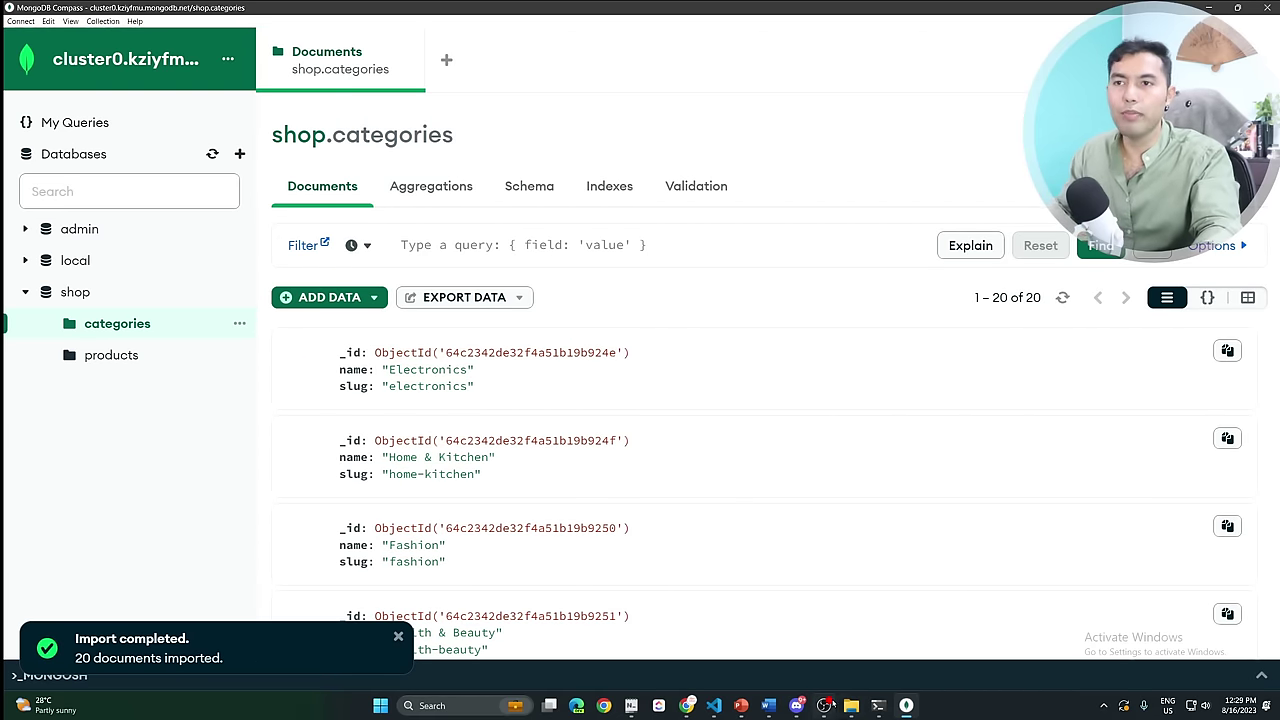
{"action": "left_click", "coordinate": [878, 705]}
Clear the mongosh screen with cls and rerun 'show collections', highlighting categories in the output.
{"action": "type", "text": "cls"}
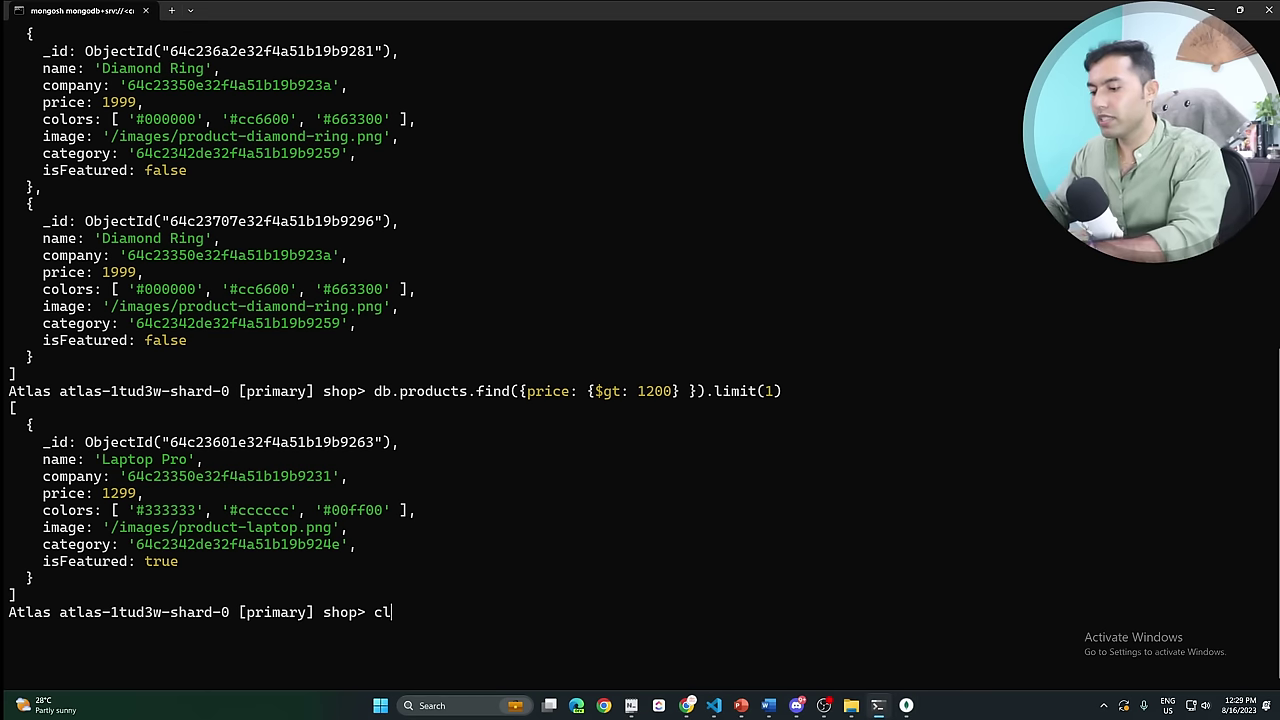
{"action": "key", "text": "Return"}
{"action": "key", "text": "Up"}
{"action": "key", "text": "Up"}
{"action": "key", "text": "Down"}
{"action": "key", "text": "Up"}
{"action": "key", "text": "Up"}
{"action": "key", "text": "Up"}
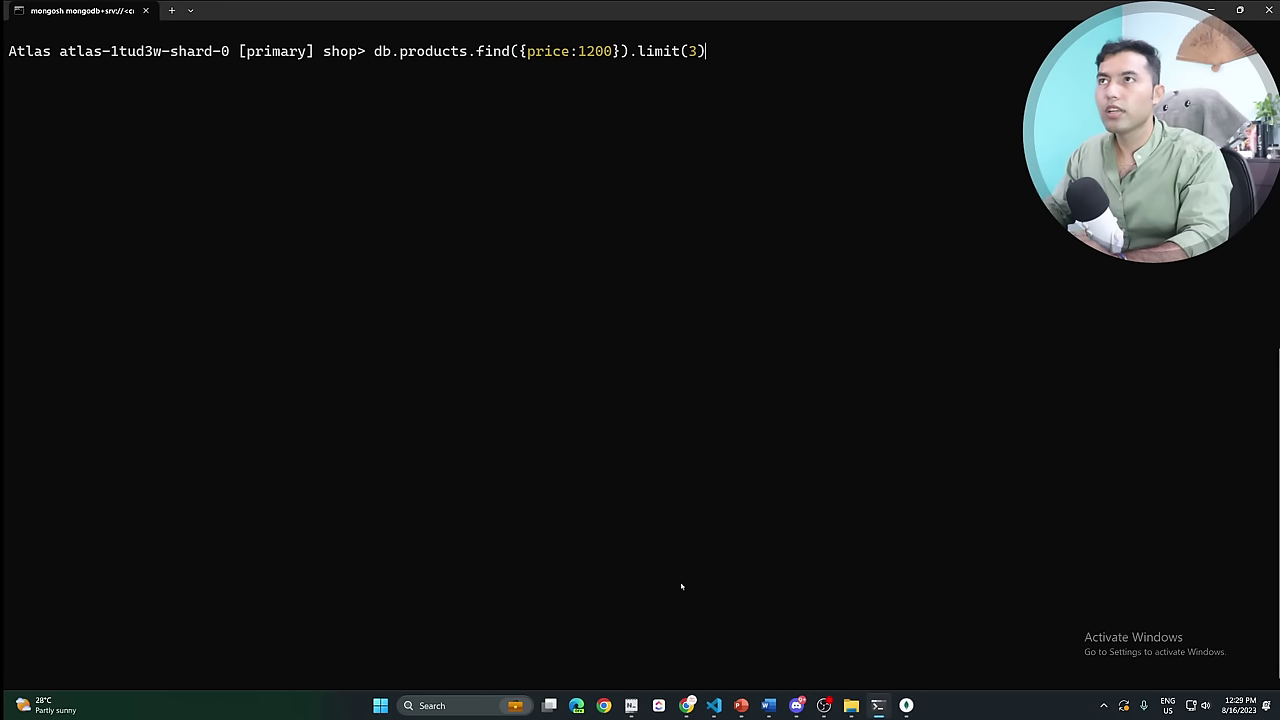
{"action": "key", "text": "Down"}
{"action": "key", "text": "Return"}
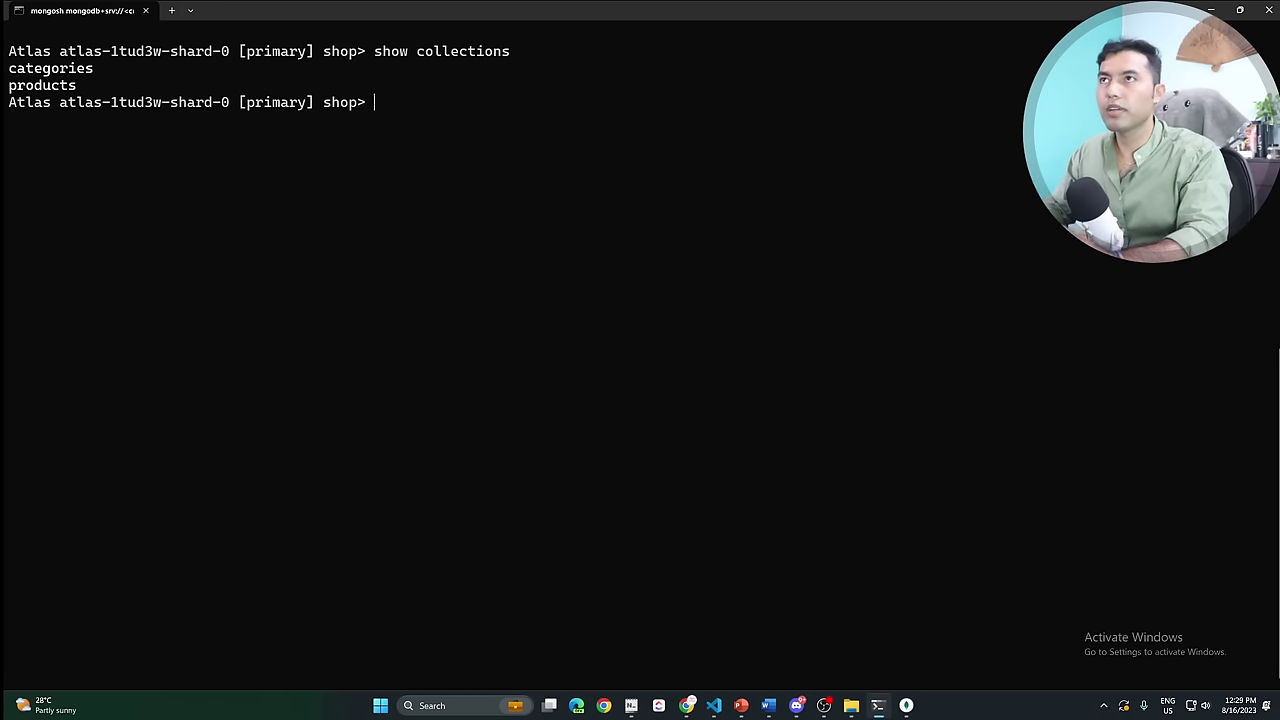
{"action": "left_click_drag", "start_coordinate": [118, 68], "coordinate": [18, 68]}
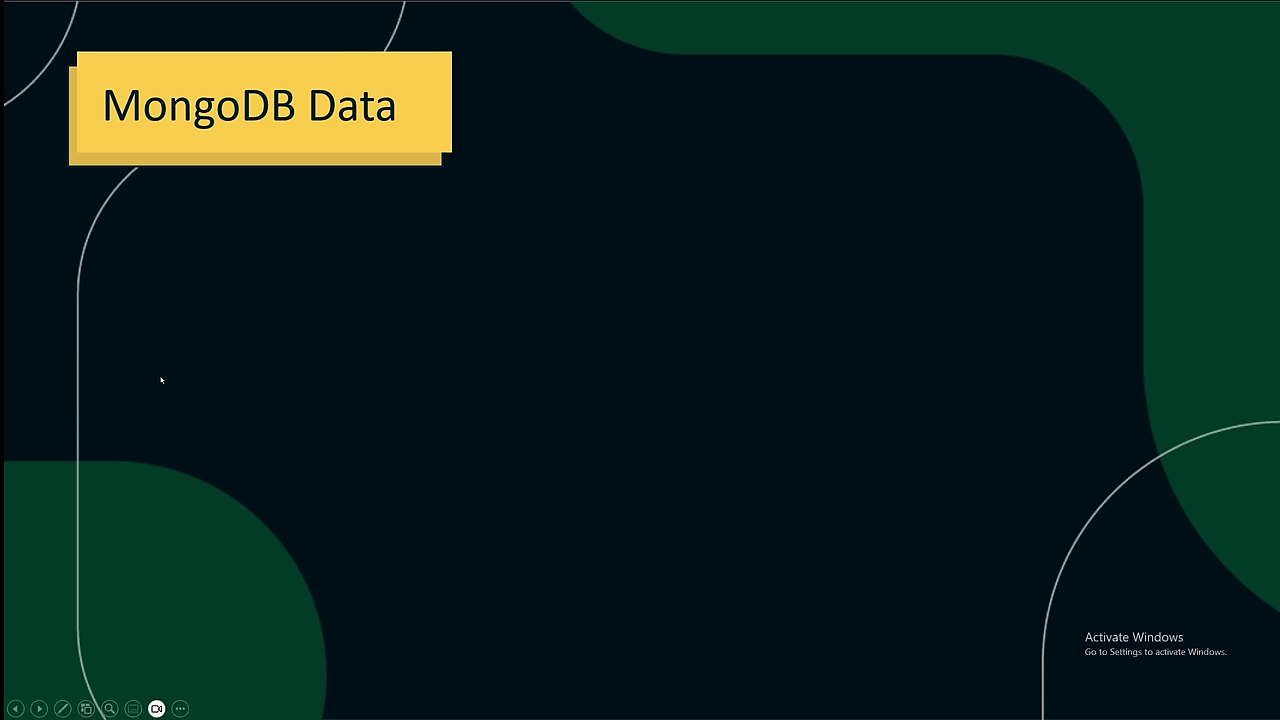
{"action": "left_click", "coordinate": [160, 378]}
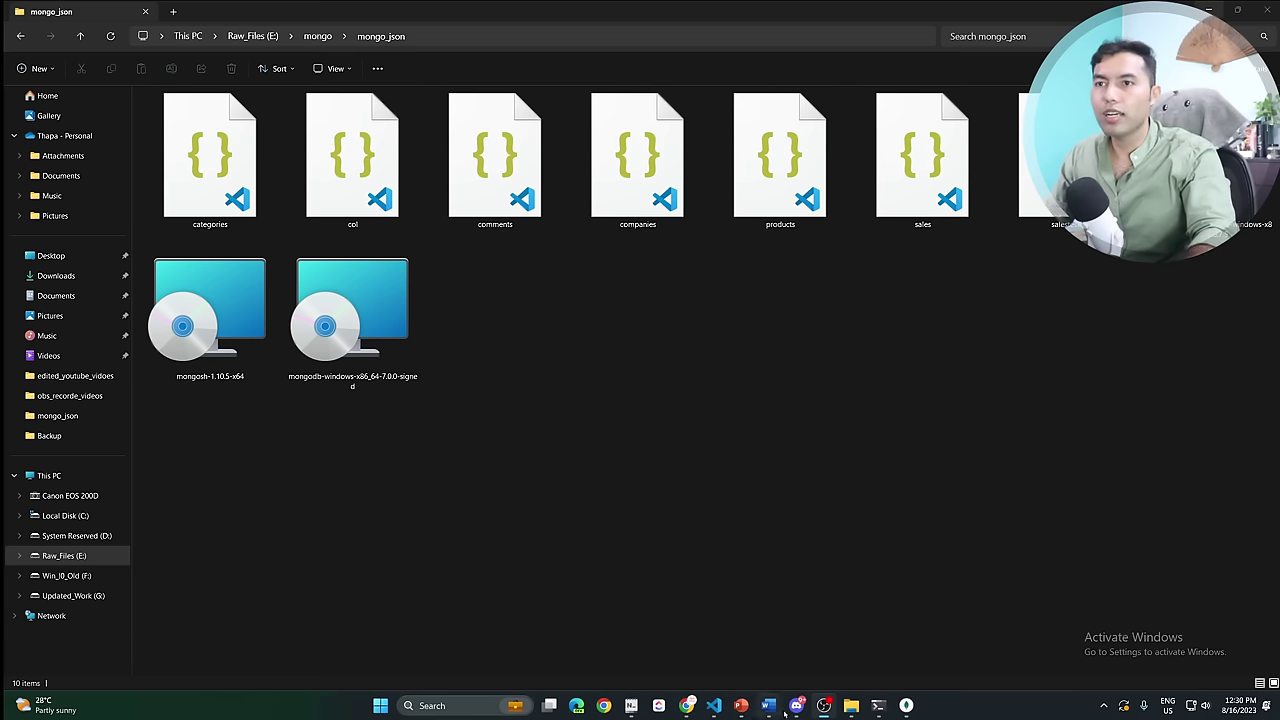
In Atlas, dismiss the Connect dialog and open the shop.products collection in Collections.
{"action": "left_click", "coordinate": [740, 650]}
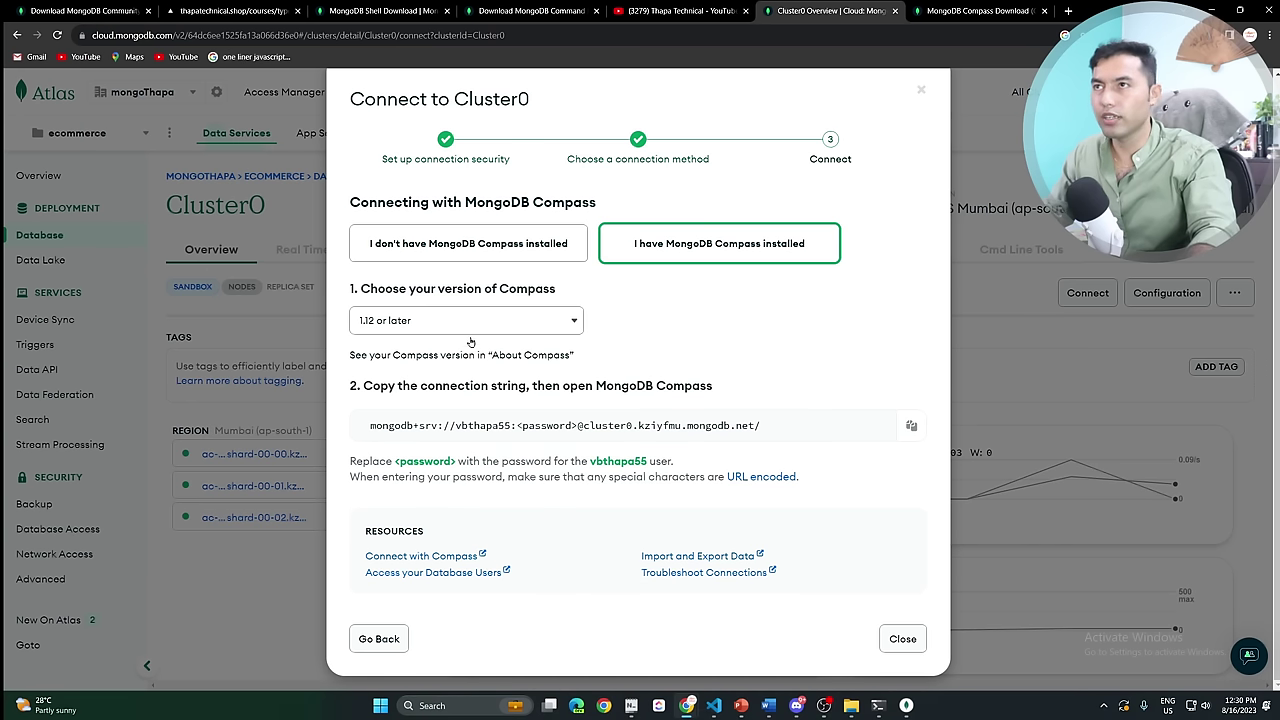
{"action": "left_click", "coordinate": [922, 92]}
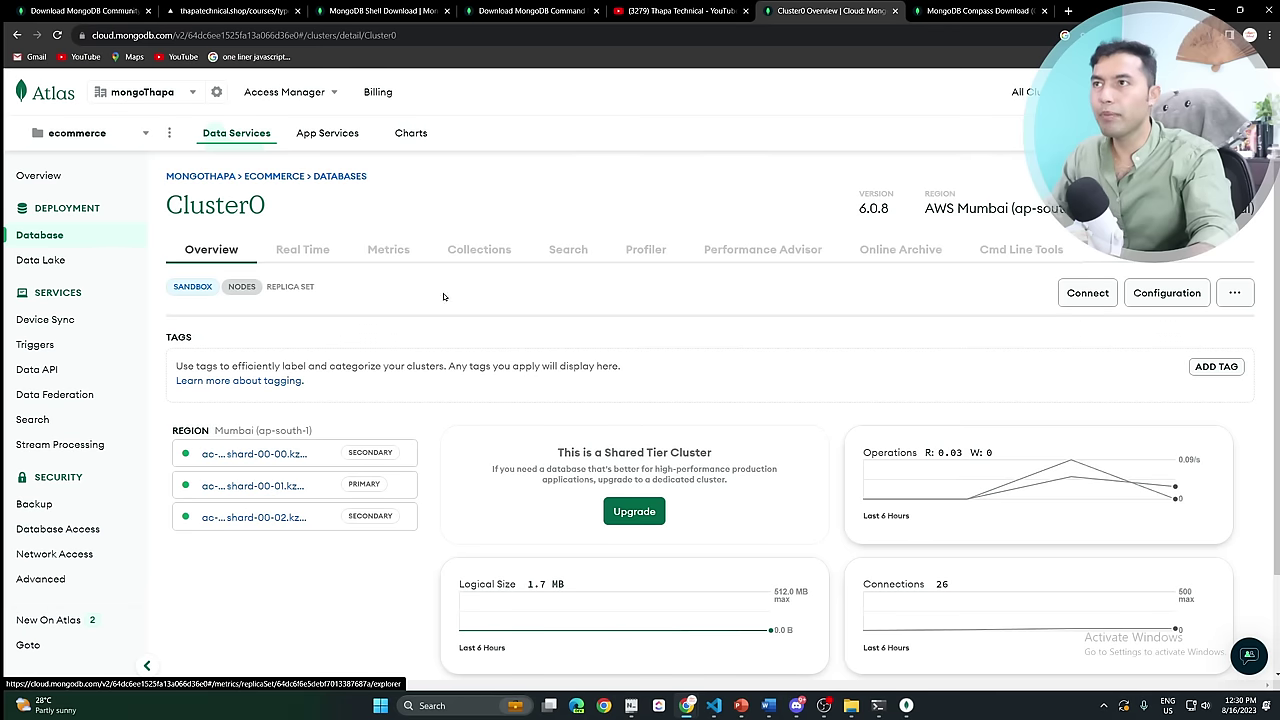
{"action": "left_click", "coordinate": [486, 252]}
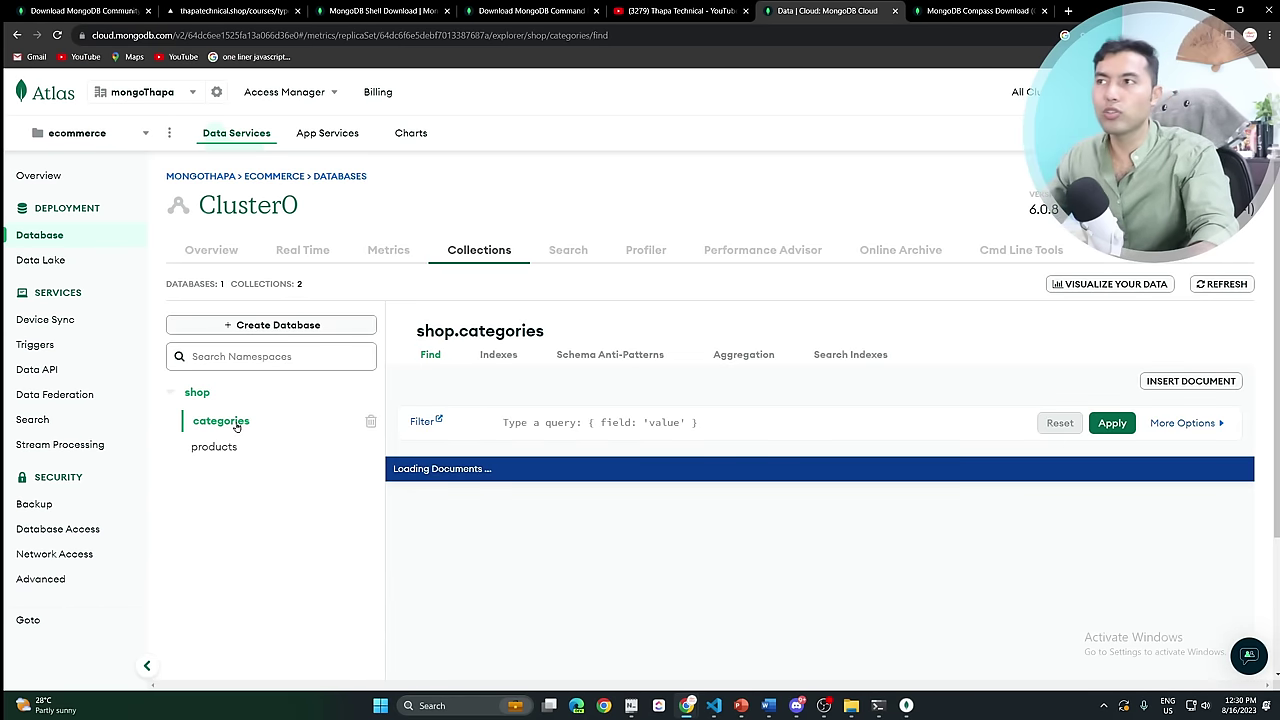
{"action": "left_click", "coordinate": [217, 452]}
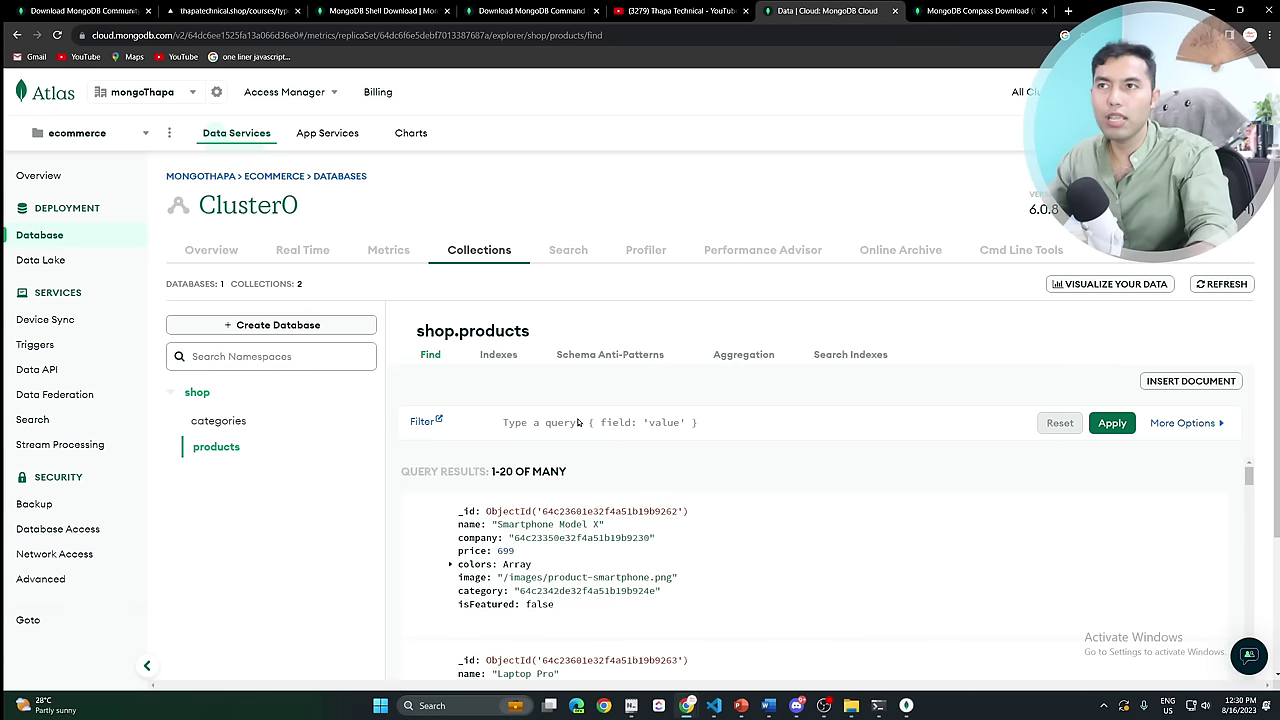
Filter products with {price: {$gt: 1200}}, returning 2 documents.
{"action": "left_click", "coordinate": [537, 450]}
{"action": "type", "text": "{}"}
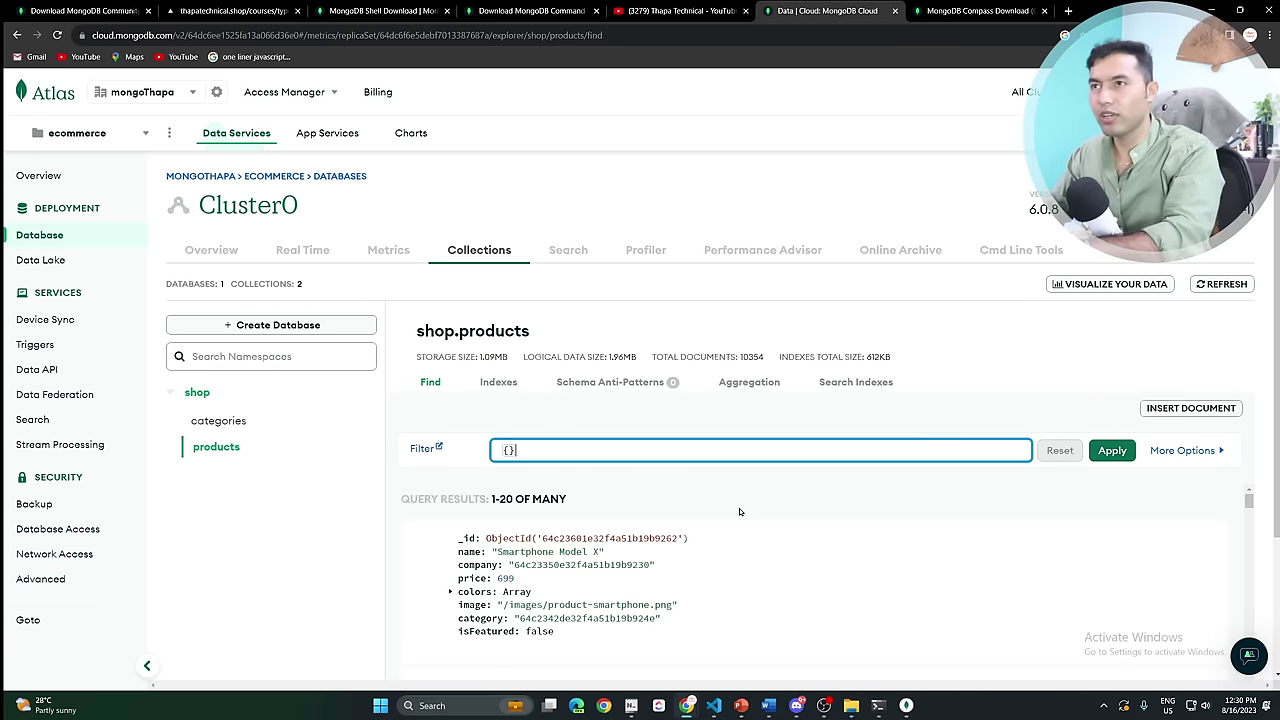
{"action": "type", "text": "price"}
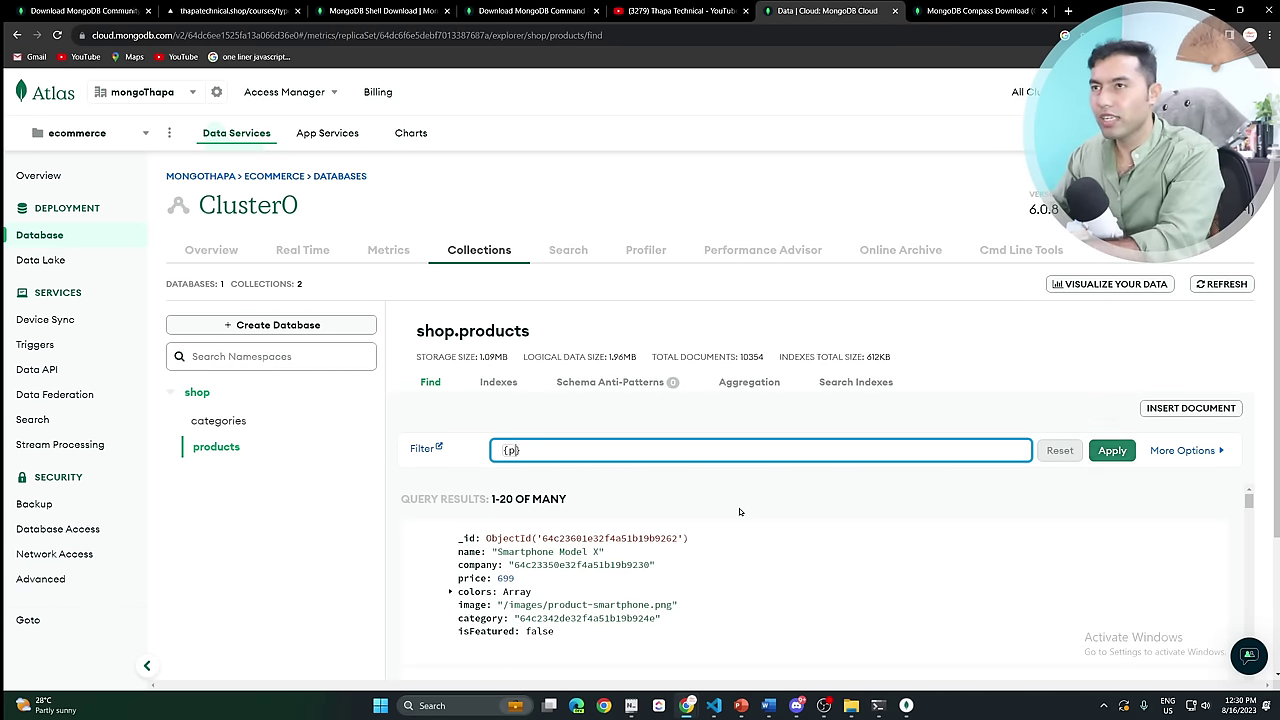
{"action": "type", "text": ": {"}
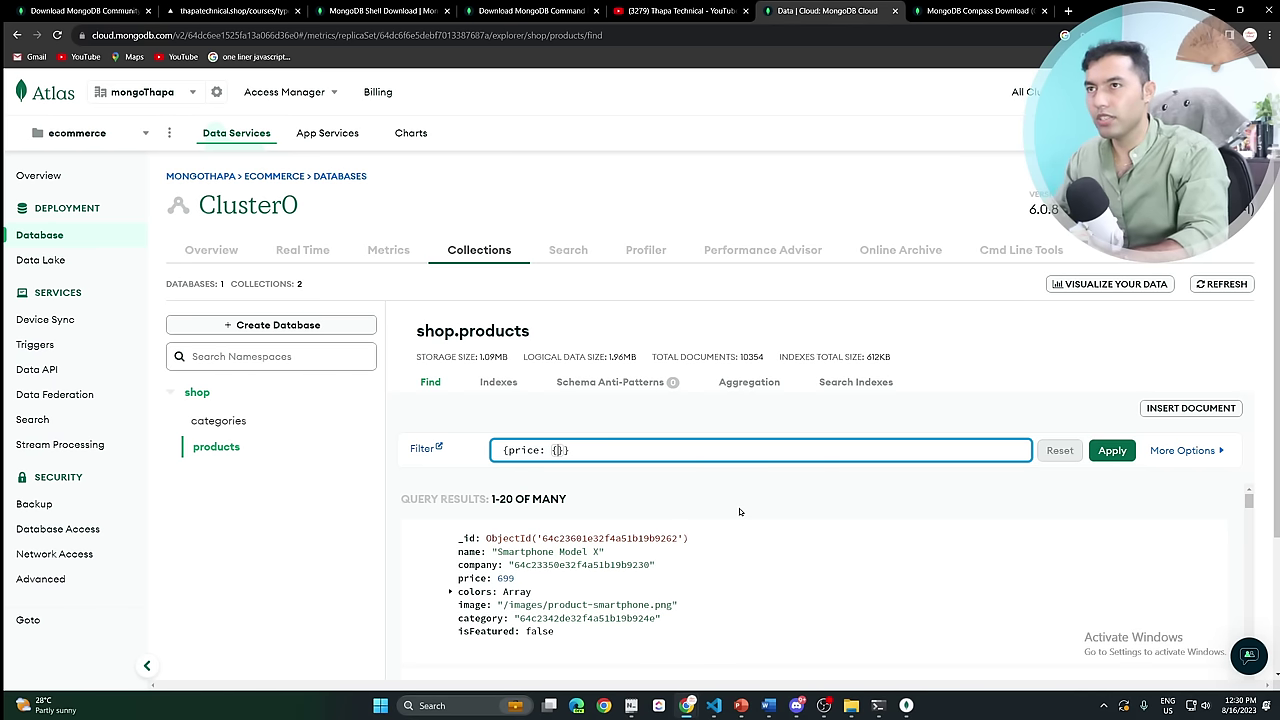
{"action": "type", "text": "$gt: 1200"}
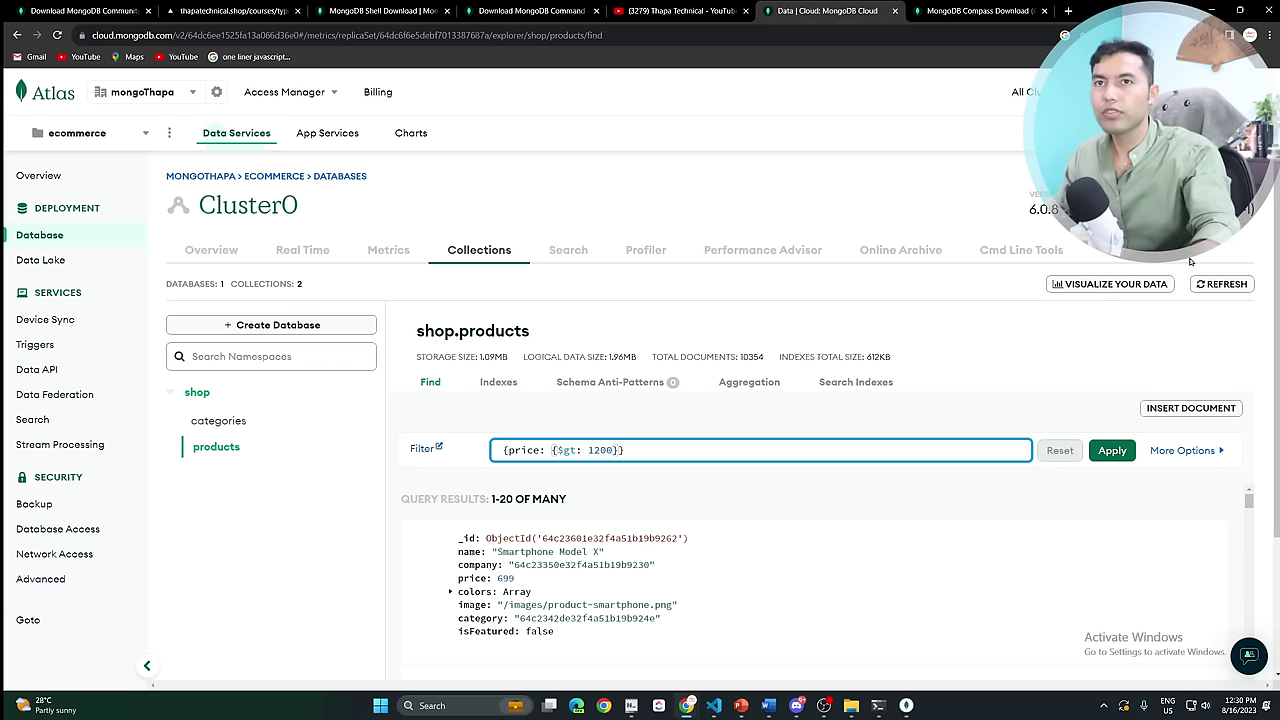
{"action": "left_click", "coordinate": [1112, 450]}
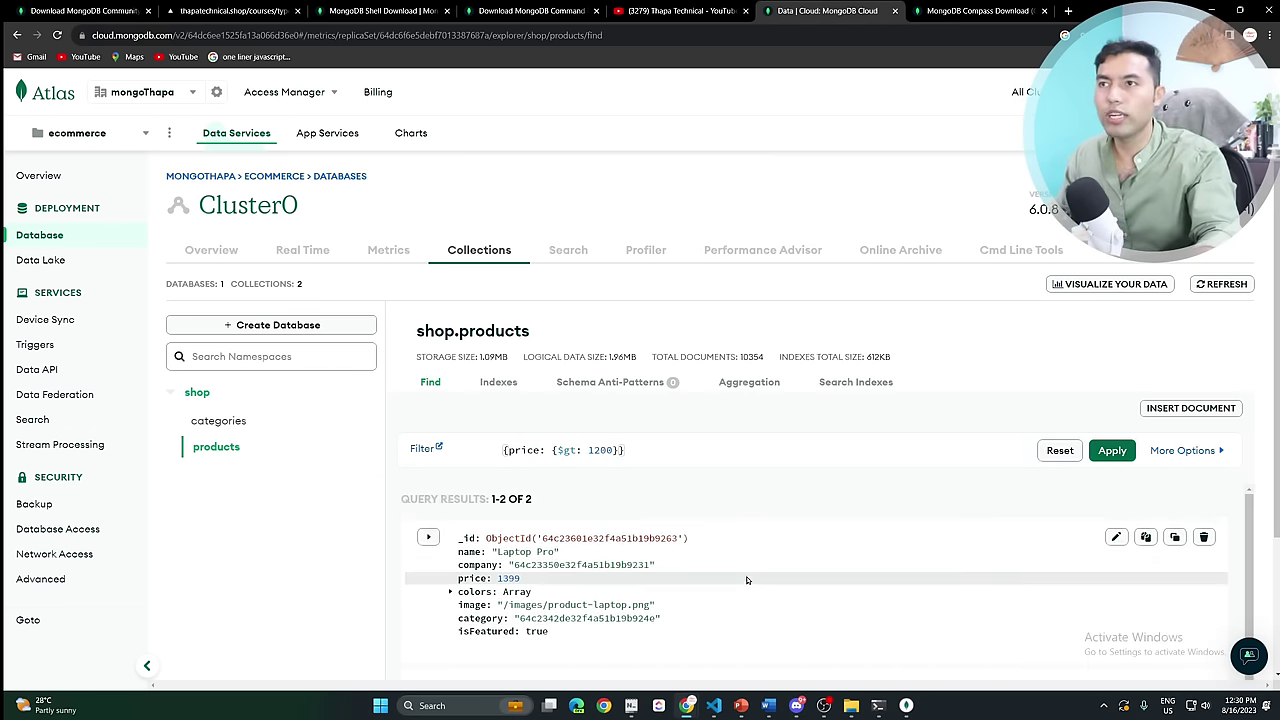
{"action": "scroll", "coordinate": [748, 581], "scroll_direction": "down", "scroll_amount": 2}
{"action": "scroll", "coordinate": [750, 578], "scroll_direction": "up", "scroll_amount": 2}
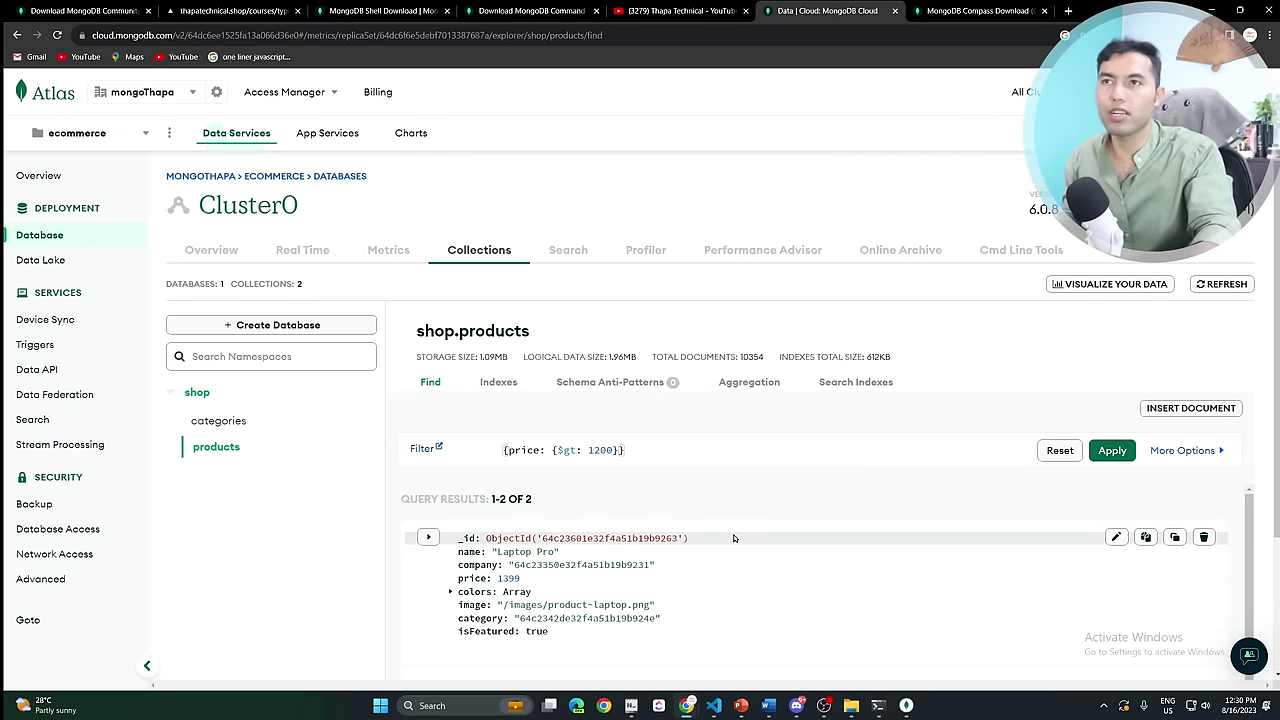
{"action": "left_click", "coordinate": [1213, 451]}
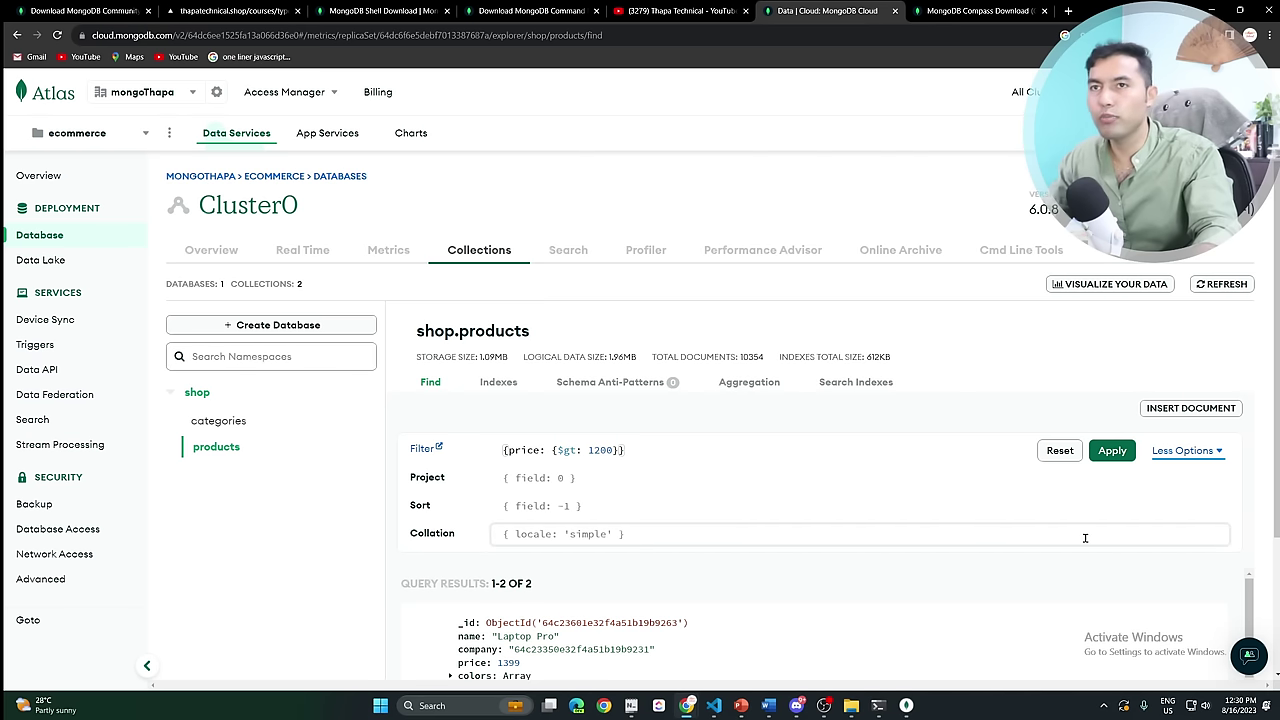
{"action": "left_click", "coordinate": [1188, 451]}
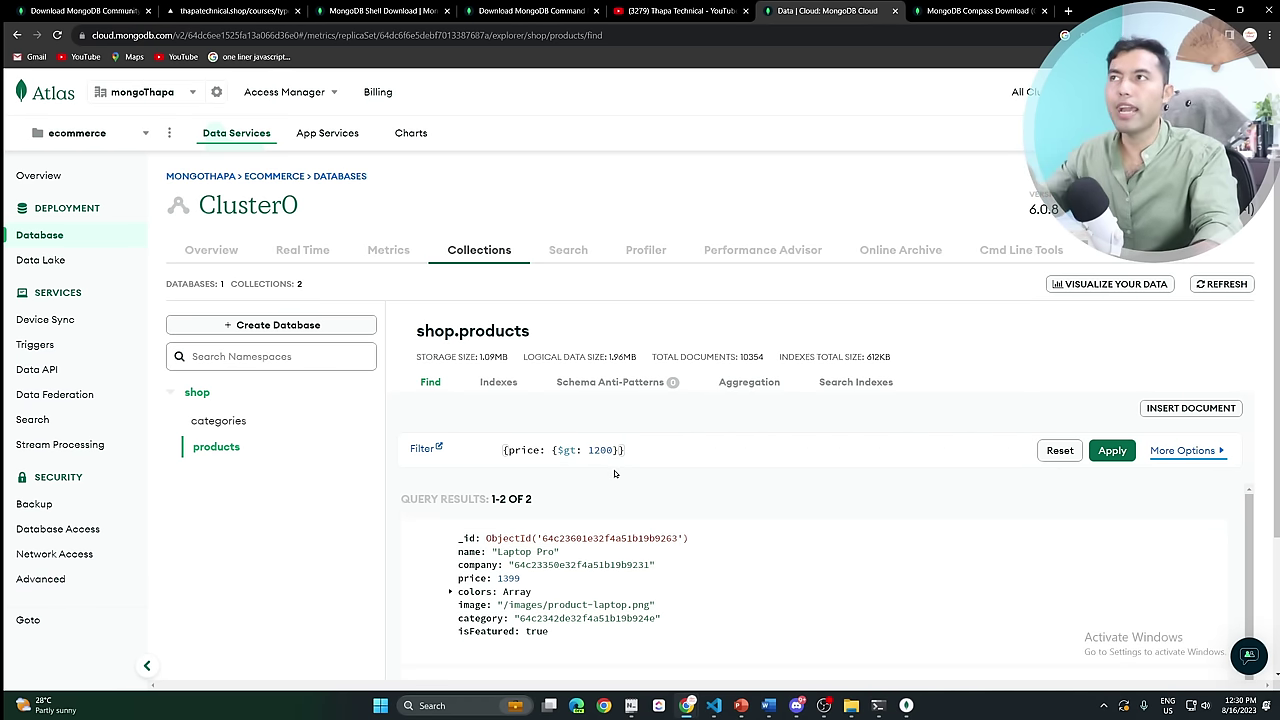
Drop the categories collection from shop, typing its name to confirm.
{"action": "left_click", "coordinate": [904, 706]}
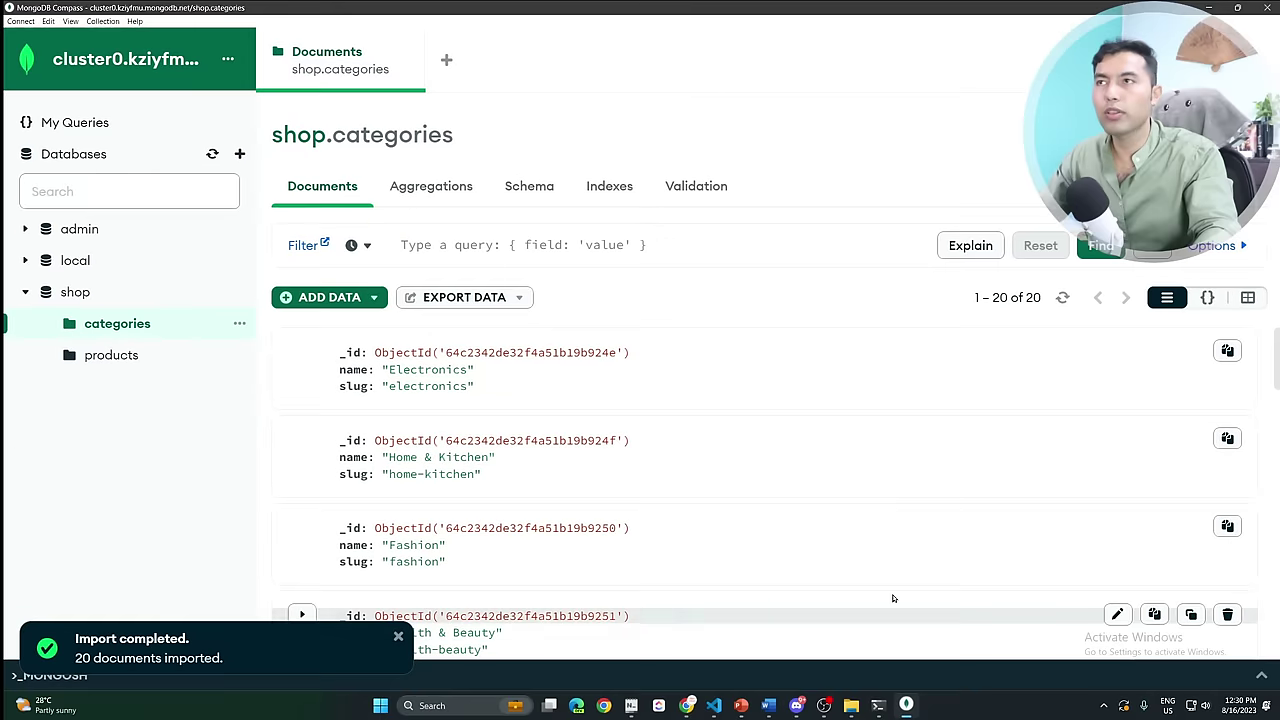
{"action": "left_click", "coordinate": [239, 357]}
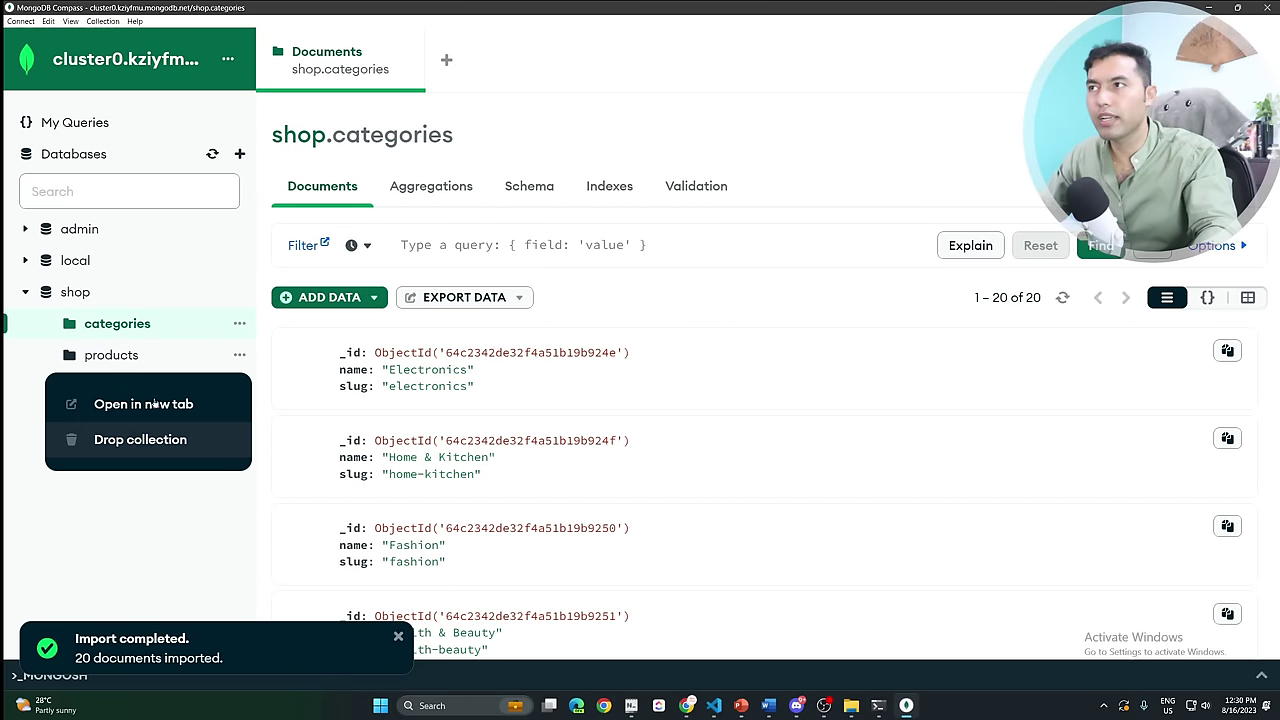
{"action": "left_click", "coordinate": [239, 324]}
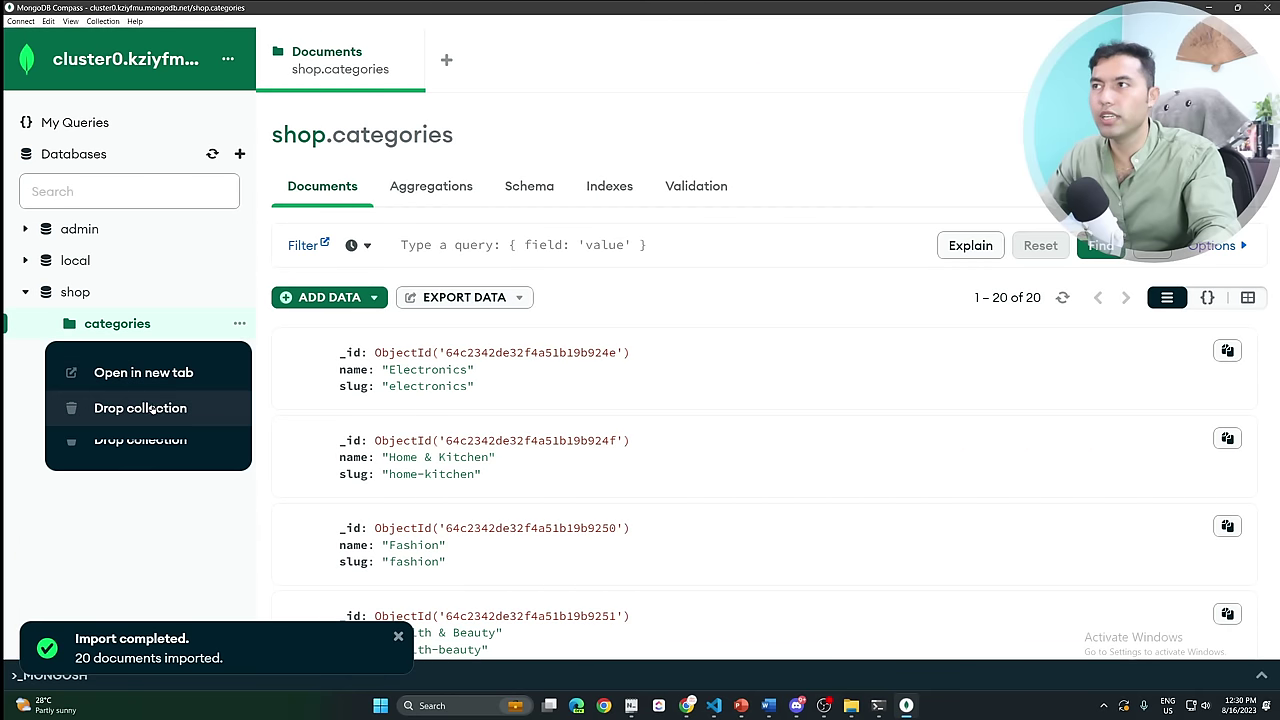
{"action": "left_click", "coordinate": [239, 324]}
{"action": "left_click", "coordinate": [239, 324]}
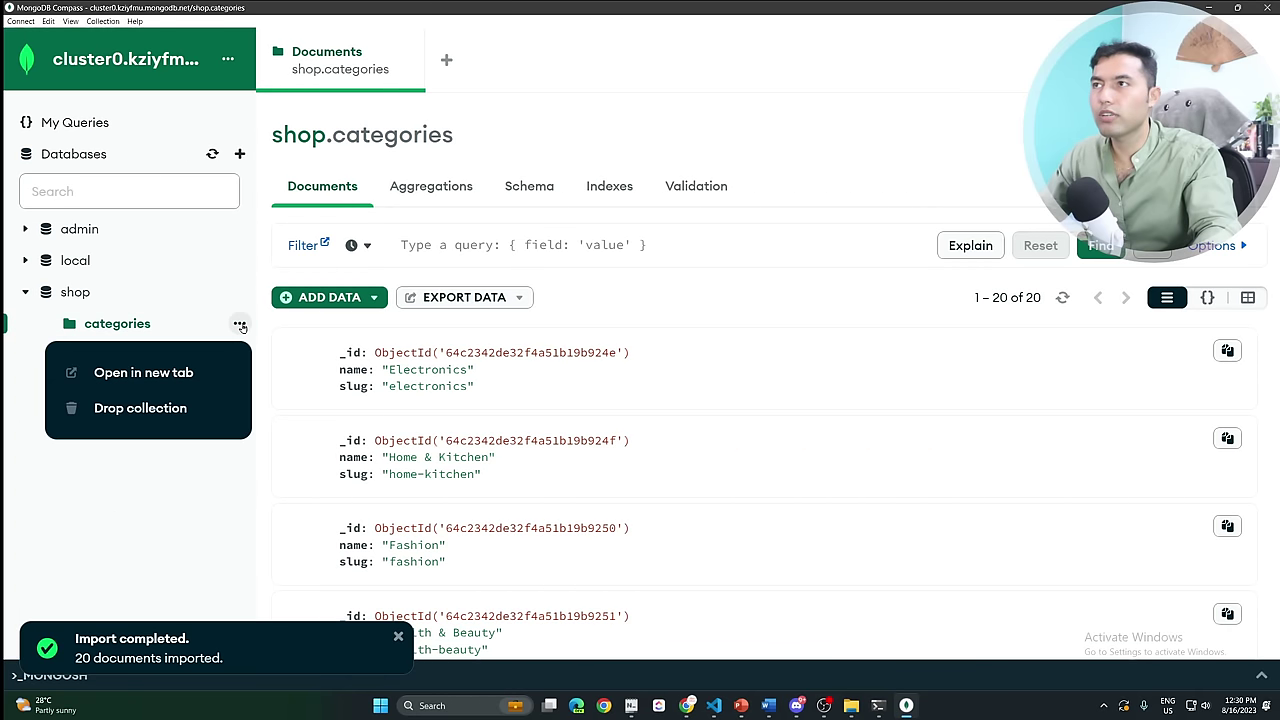
{"action": "left_click", "coordinate": [153, 409]}
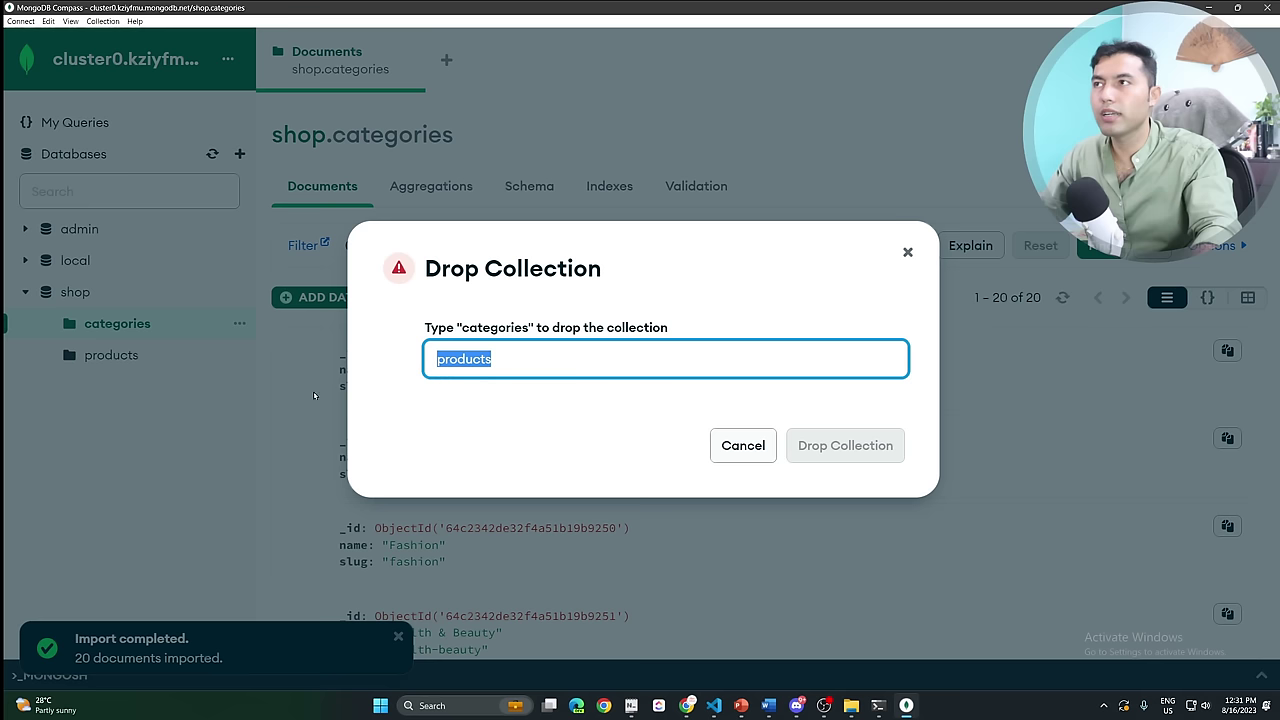
{"action": "type", "text": "ca"}
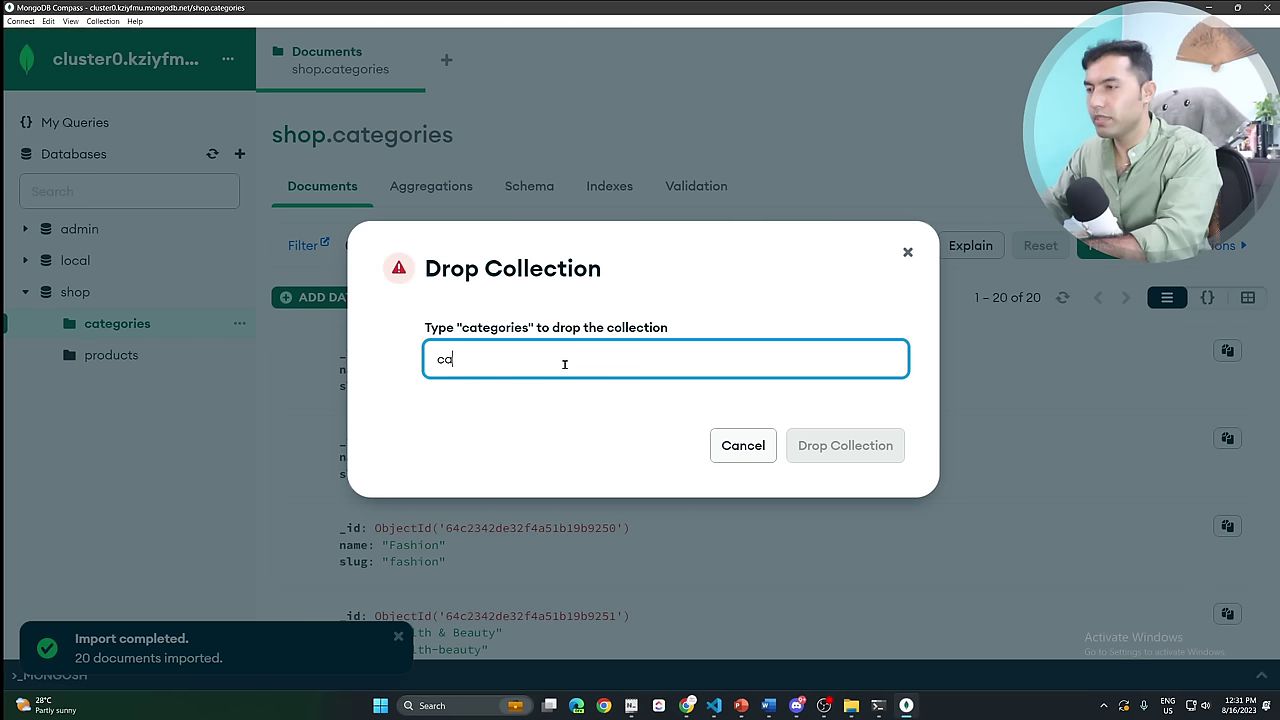
{"action": "type", "text": "tegories"}
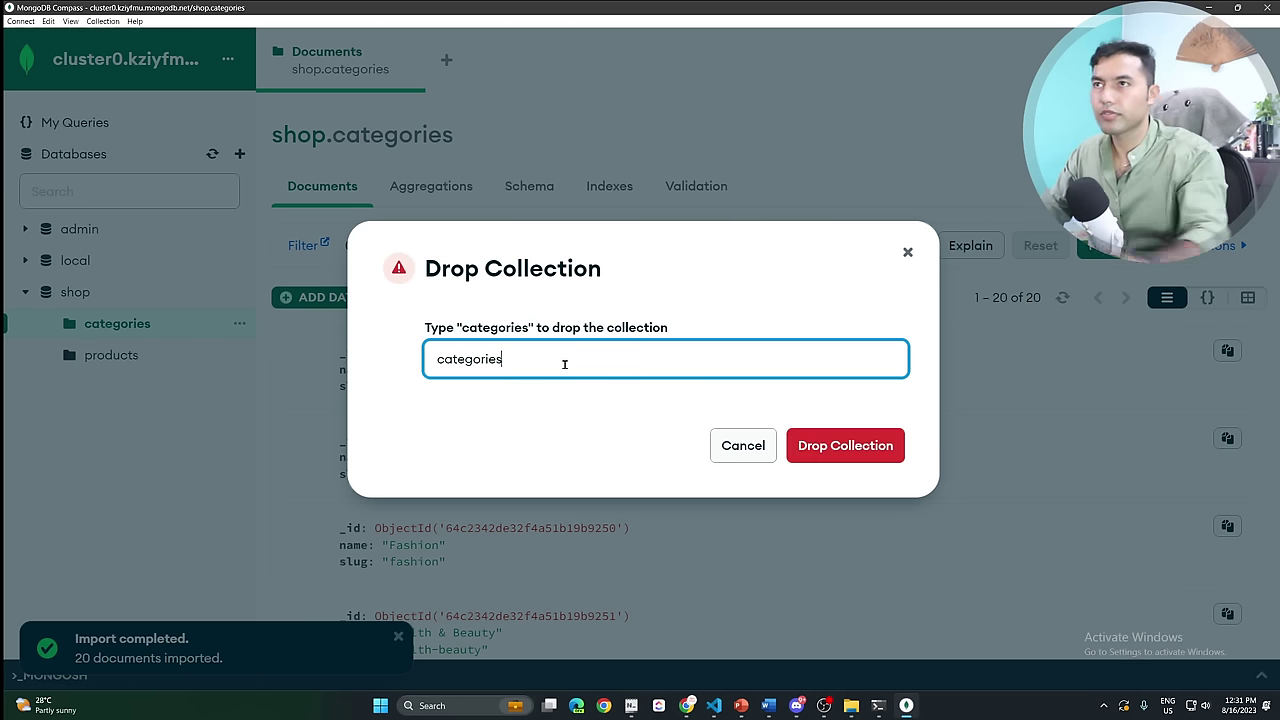
{"action": "left_click", "coordinate": [846, 446]}
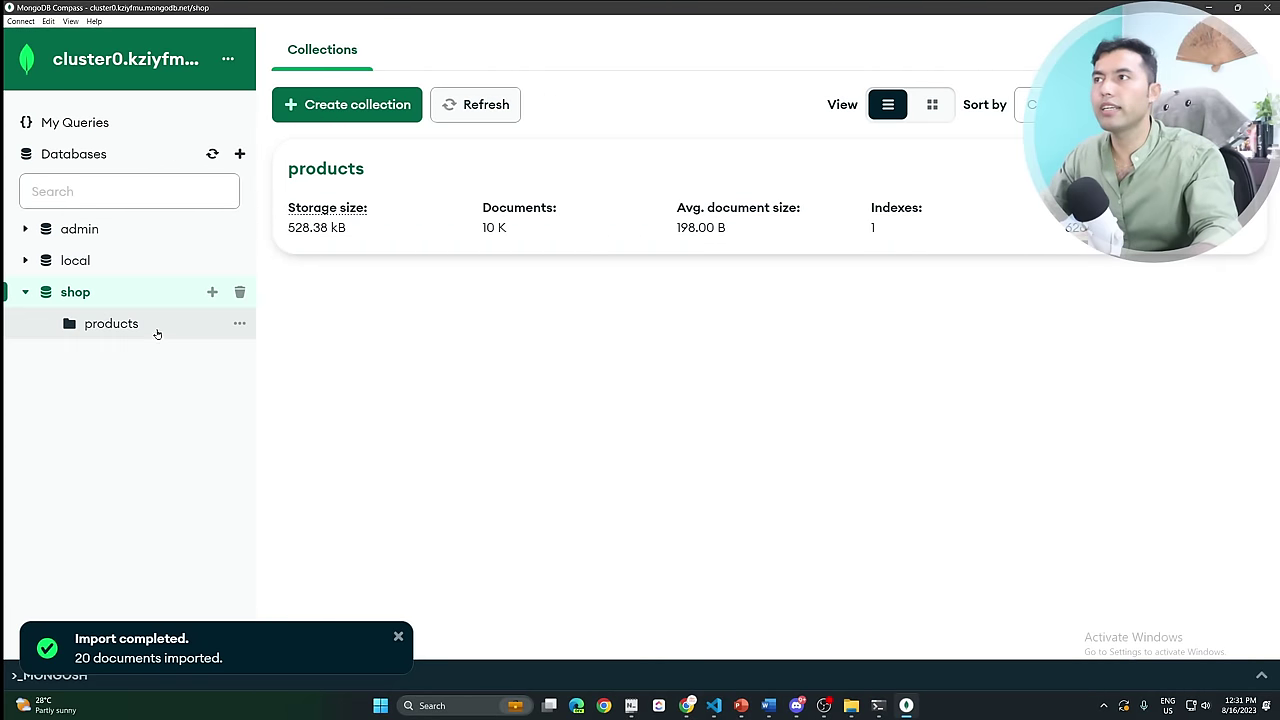
Browse the Performance, My Queries and Databases views of the cluster.
{"action": "left_click", "coordinate": [128, 327]}
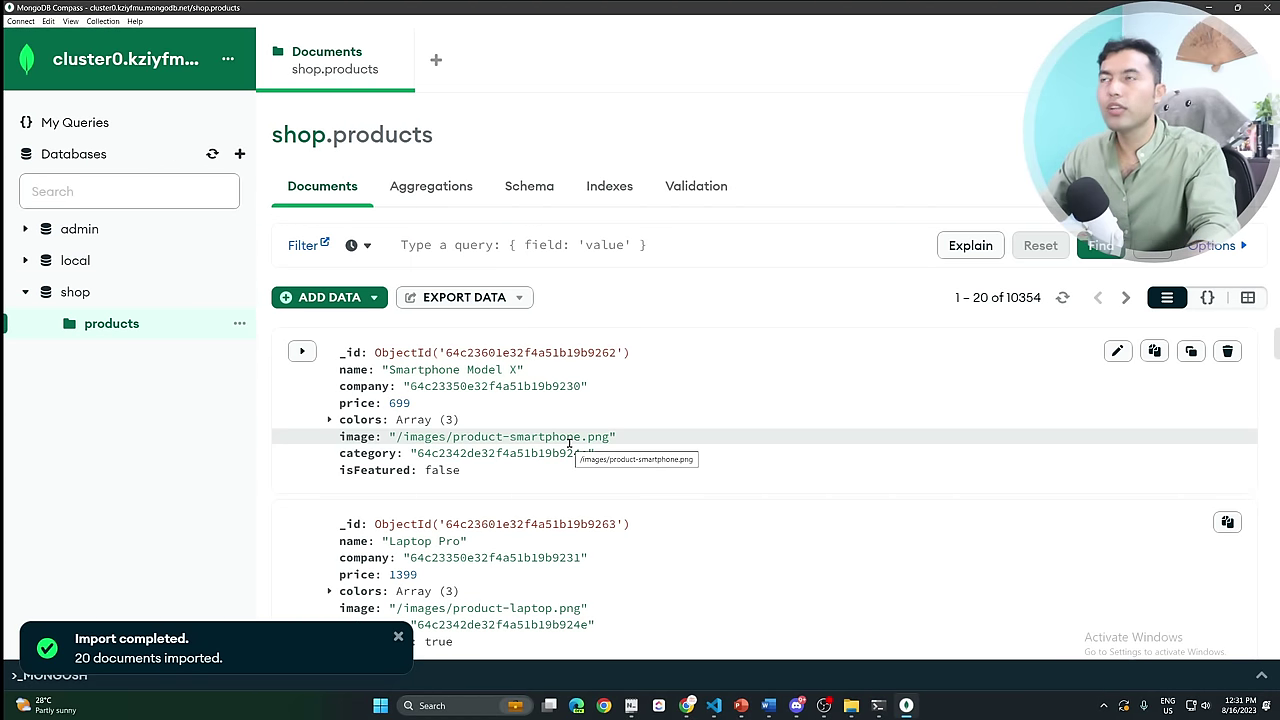
{"action": "left_click", "coordinate": [400, 58]}
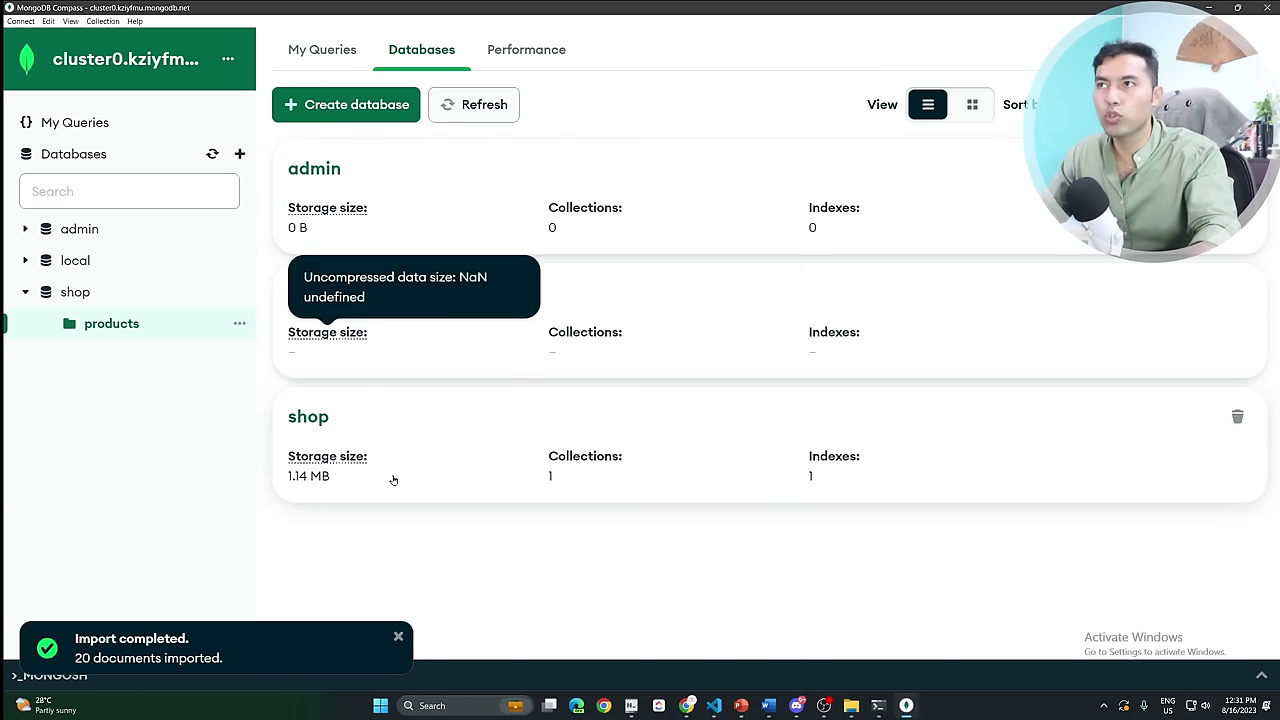
{"action": "left_click", "coordinate": [526, 50]}
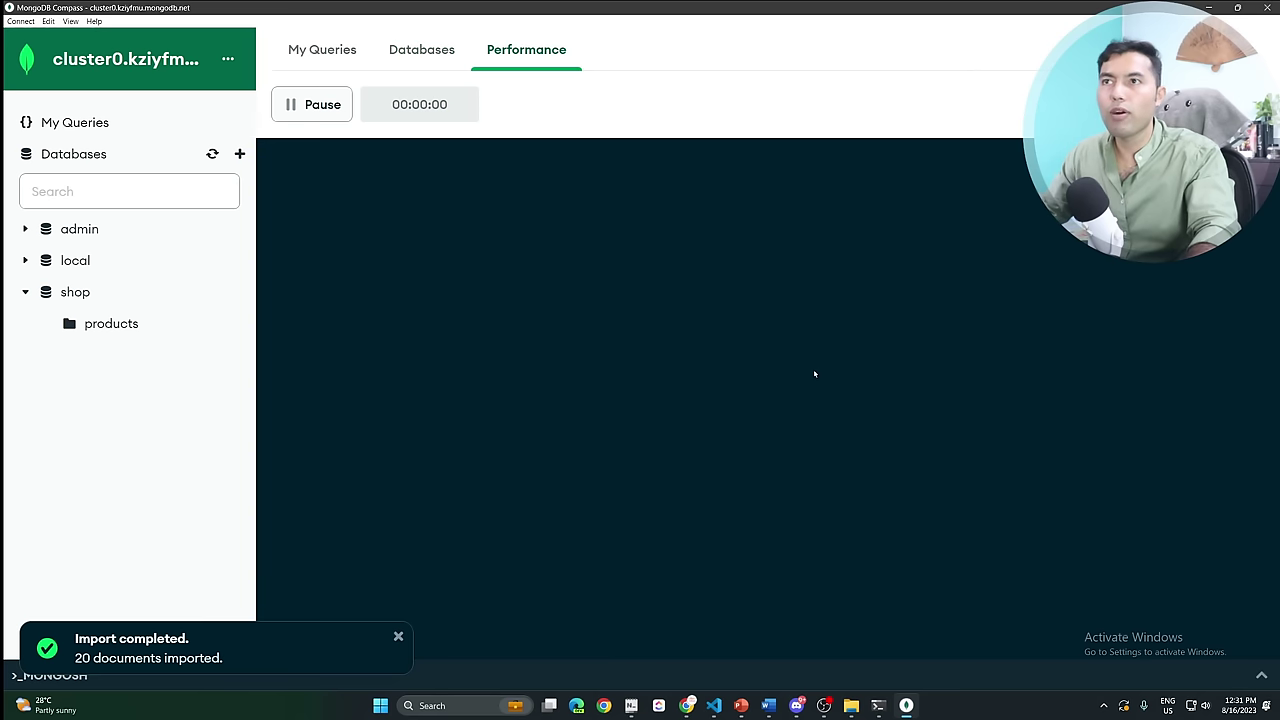
{"action": "left_click", "coordinate": [311, 46]}
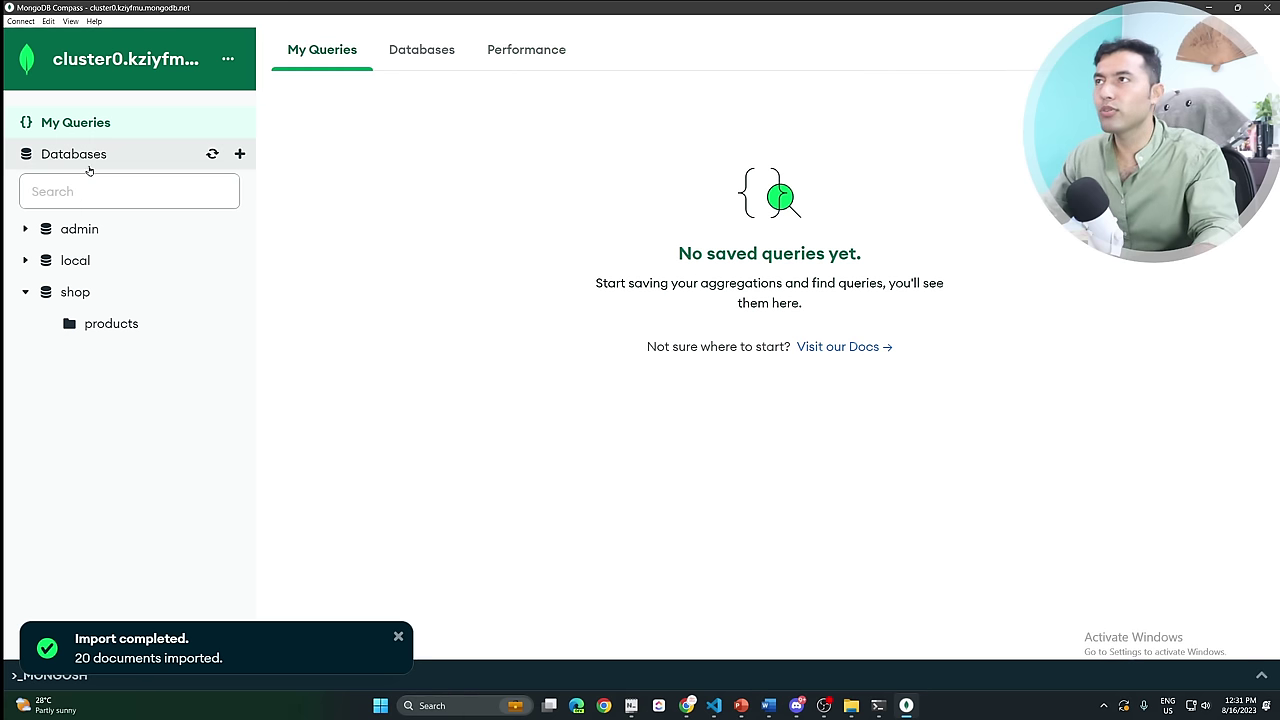
{"action": "left_click", "coordinate": [422, 49]}
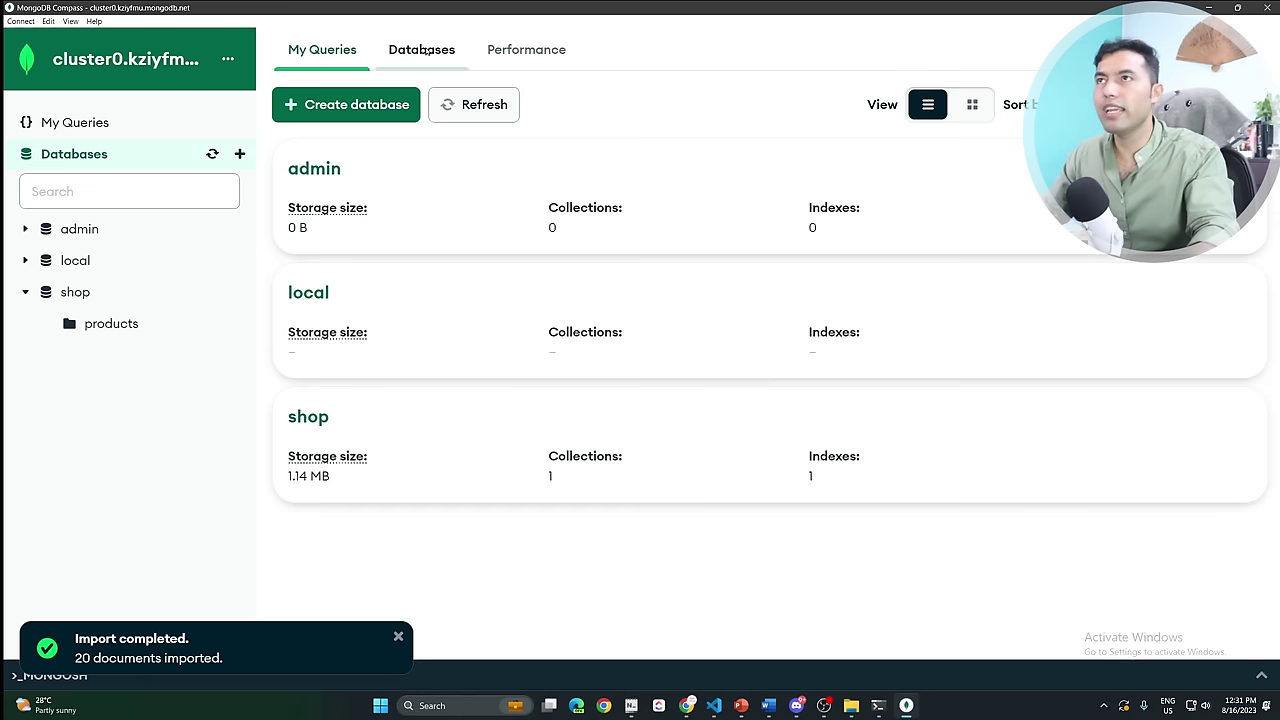
Open the shop database and view the products collection's documents.
{"action": "left_click", "coordinate": [308, 418]}
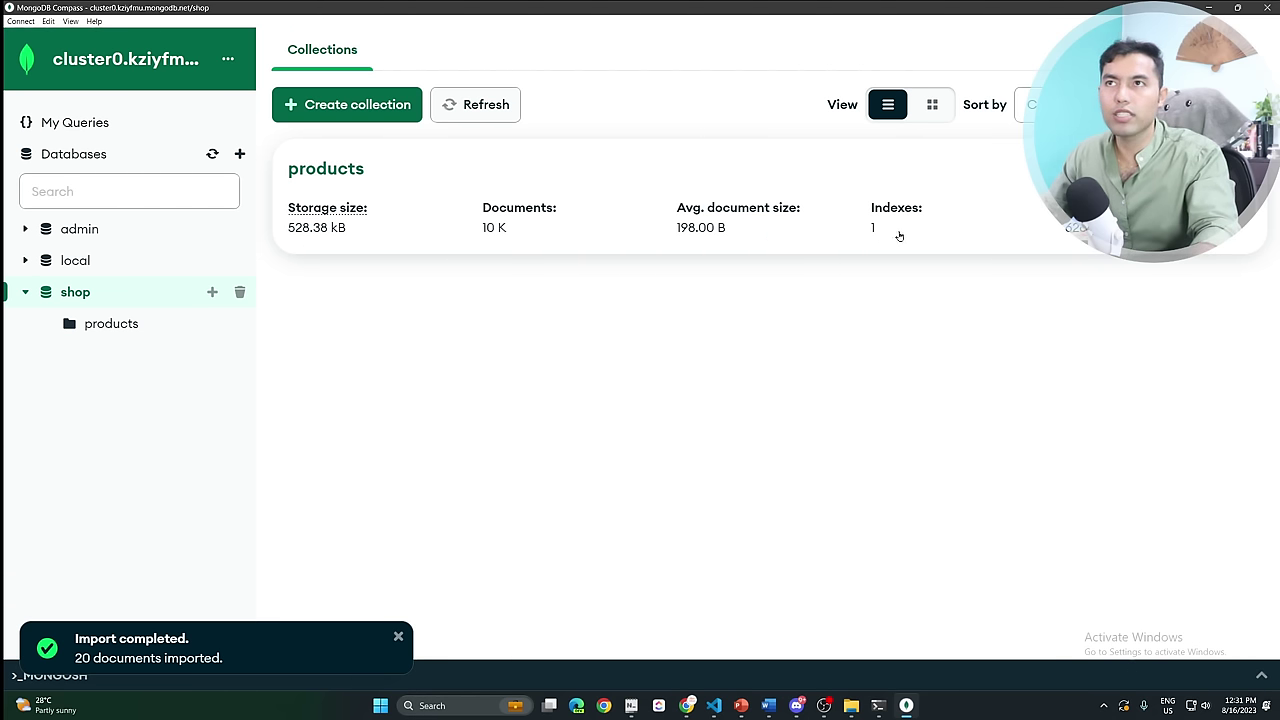
{"action": "left_click", "coordinate": [405, 209]}
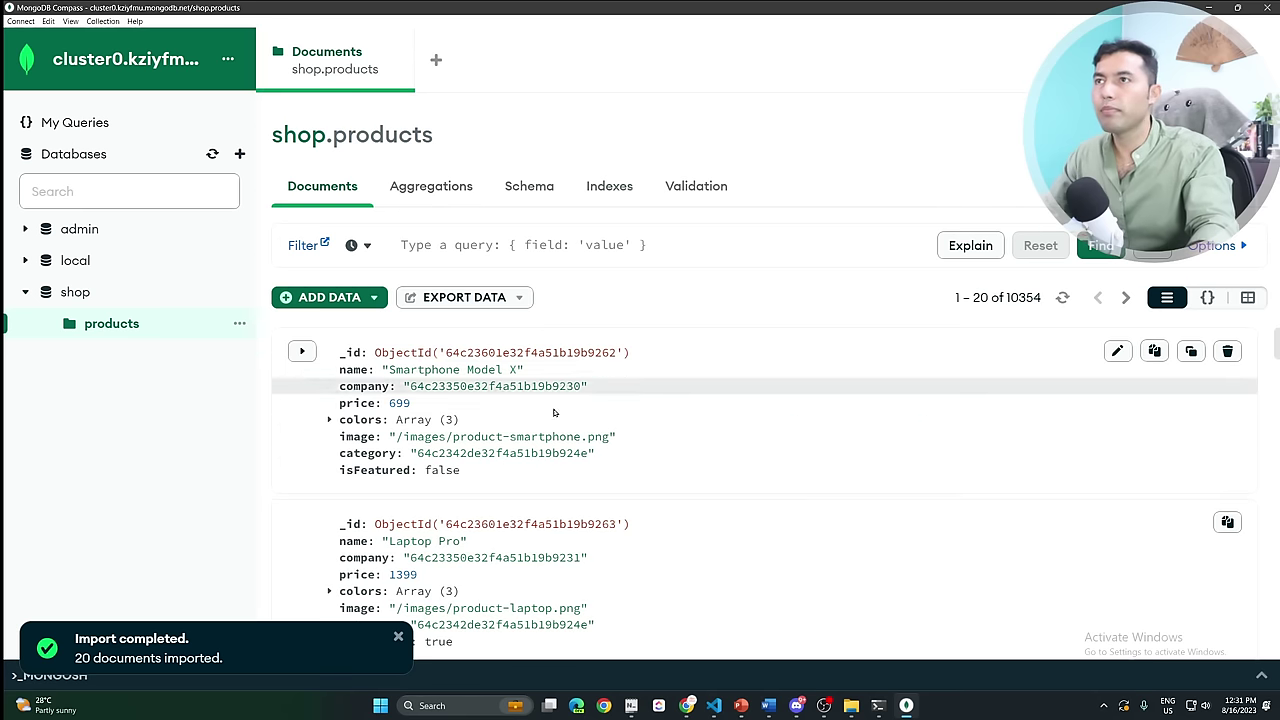
{"action": "scroll", "coordinate": [620, 349], "scroll_direction": "down", "scroll_amount": 3}
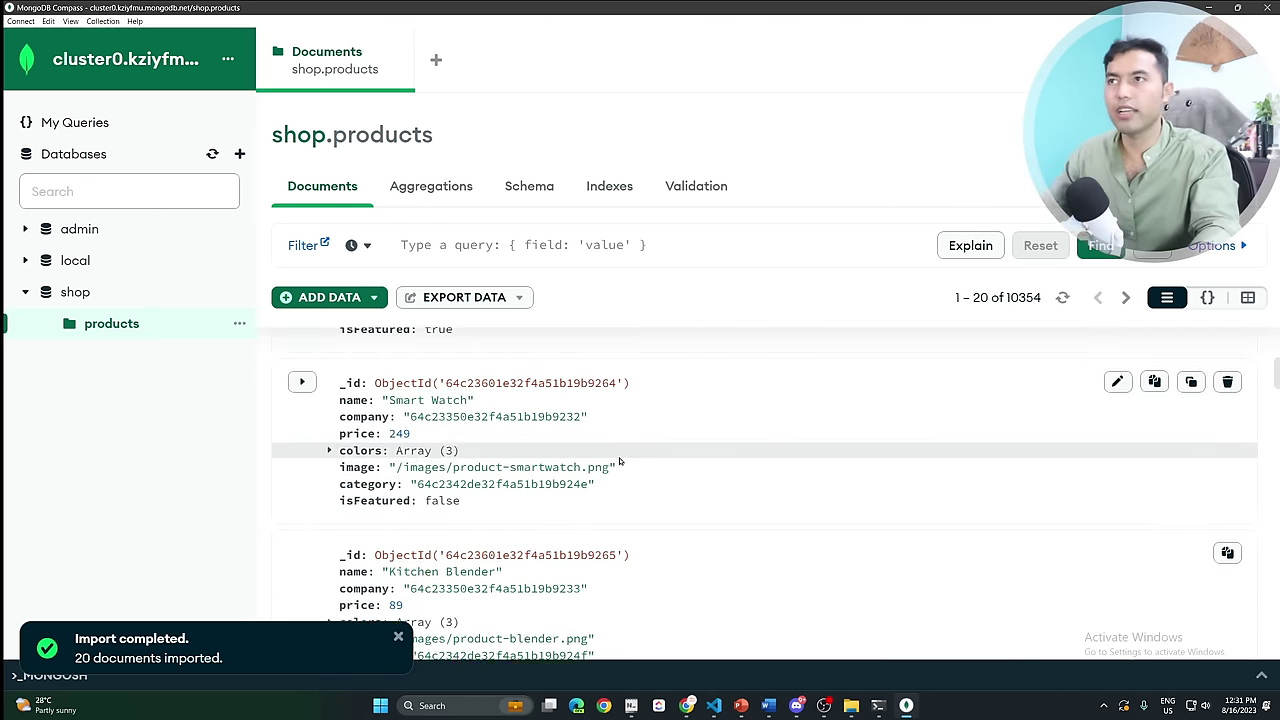
{"action": "scroll", "coordinate": [620, 470], "scroll_direction": "up", "scroll_amount": 3}
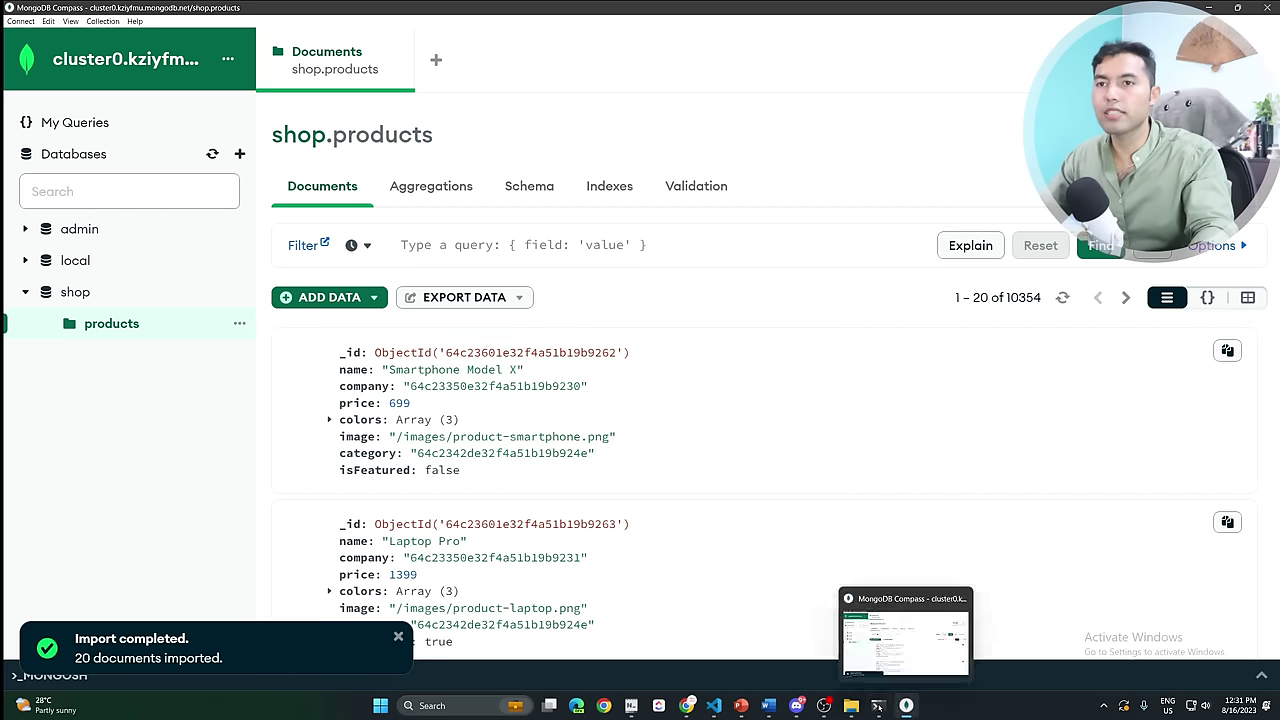
{"action": "mouse_move", "coordinate": [686, 705]}
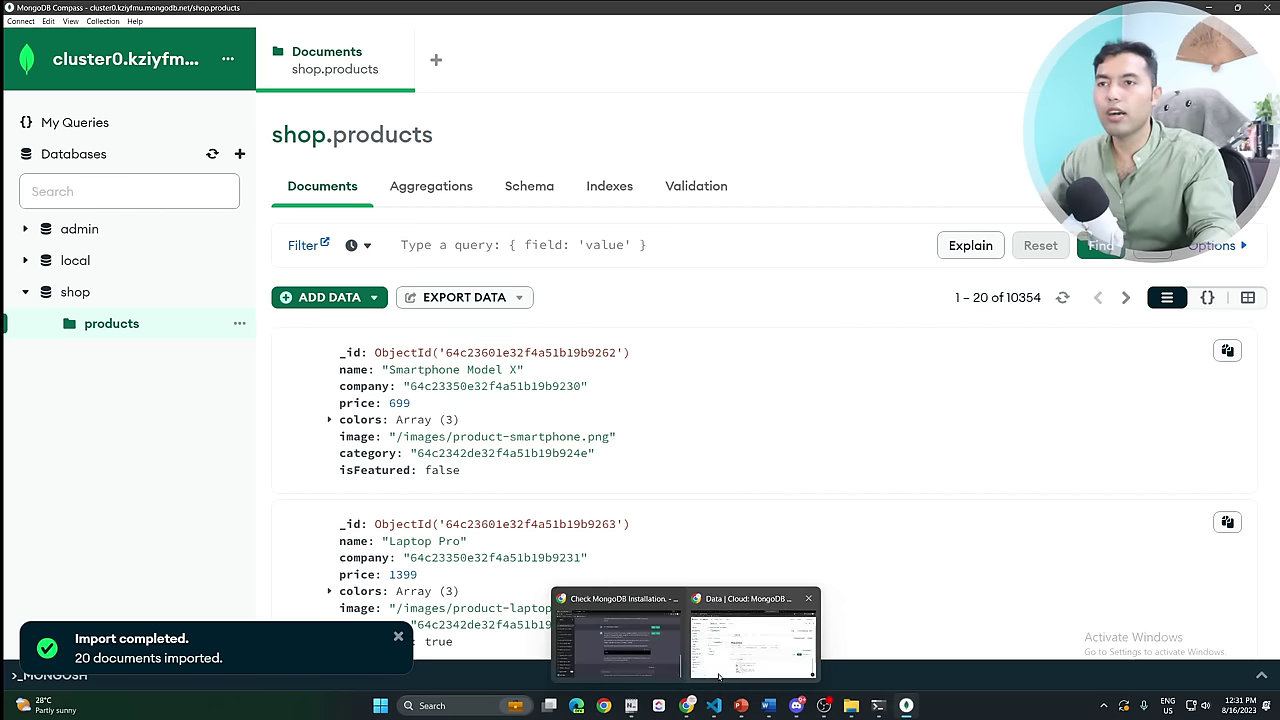
{"action": "left_click", "coordinate": [710, 630]}
Open the Cluster0 overview page in Atlas.
{"action": "scroll", "coordinate": [614, 411], "scroll_direction": "down", "scroll_amount": 3}
{"action": "scroll", "coordinate": [663, 504], "scroll_direction": "up", "scroll_amount": 3}
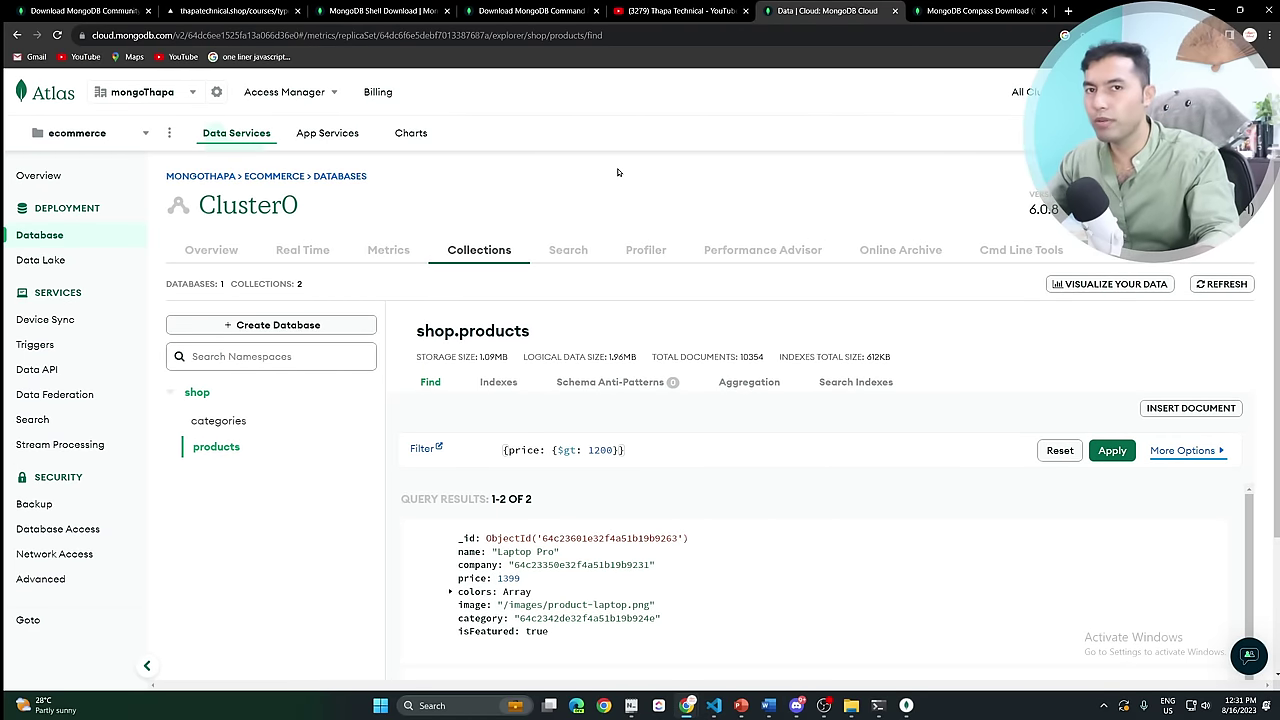
{"action": "scroll", "coordinate": [586, 560], "scroll_direction": "down", "scroll_amount": 2}
{"action": "scroll", "coordinate": [586, 540], "scroll_direction": "up", "scroll_amount": 2}
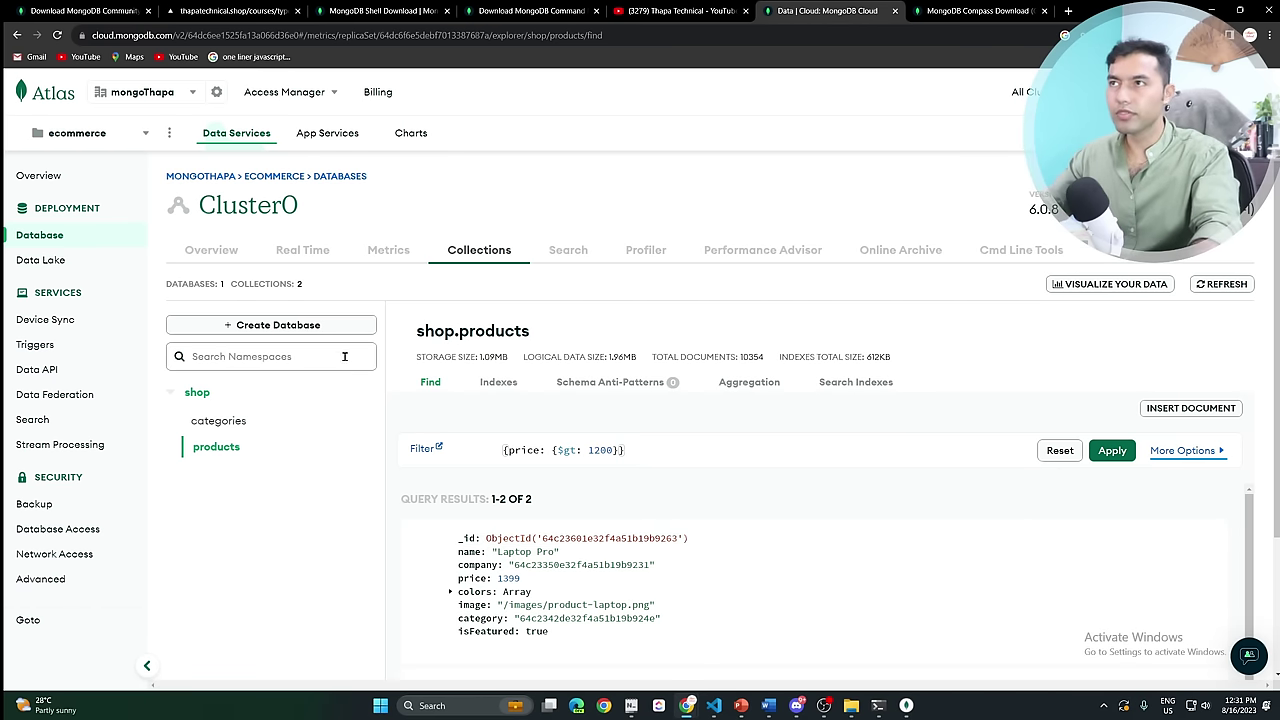
{"action": "left_click", "coordinate": [218, 254]}
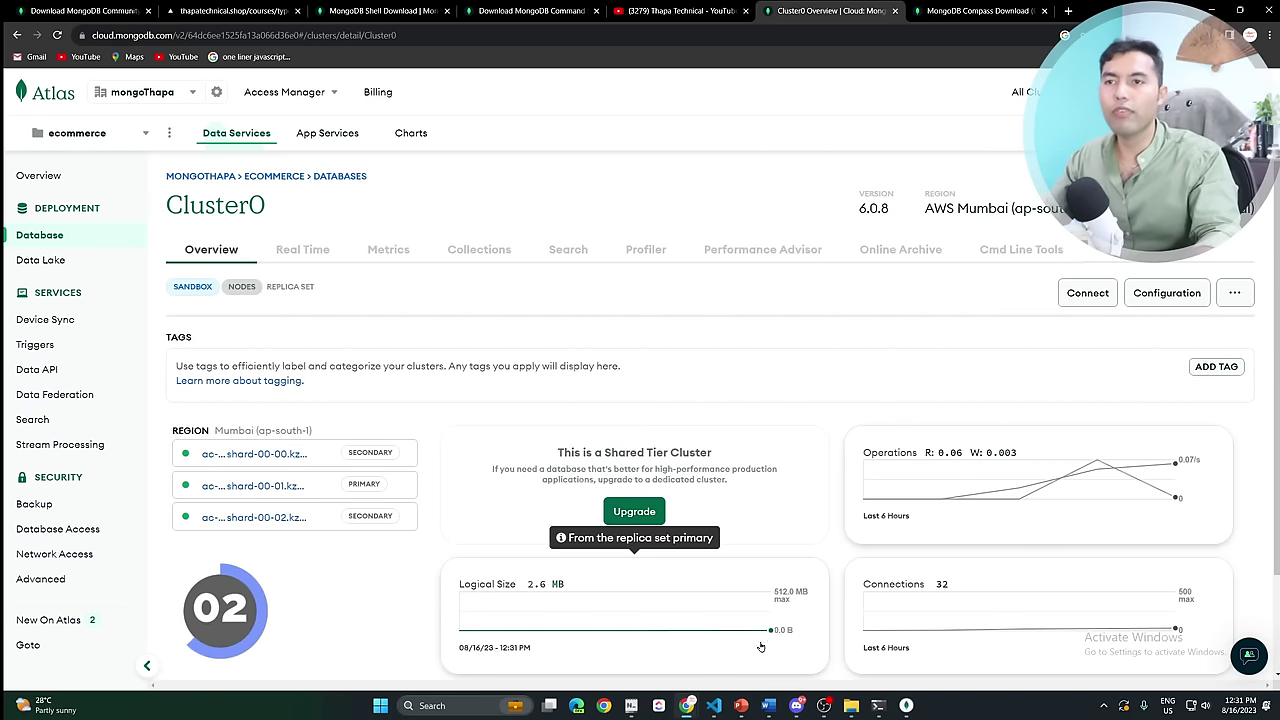
Return to the PowerPoint slideshow on the 'Working with MongoDB Compass' slide.
{"action": "mouse_move", "coordinate": [781, 708]}
{"action": "mouse_move", "coordinate": [740, 705]}
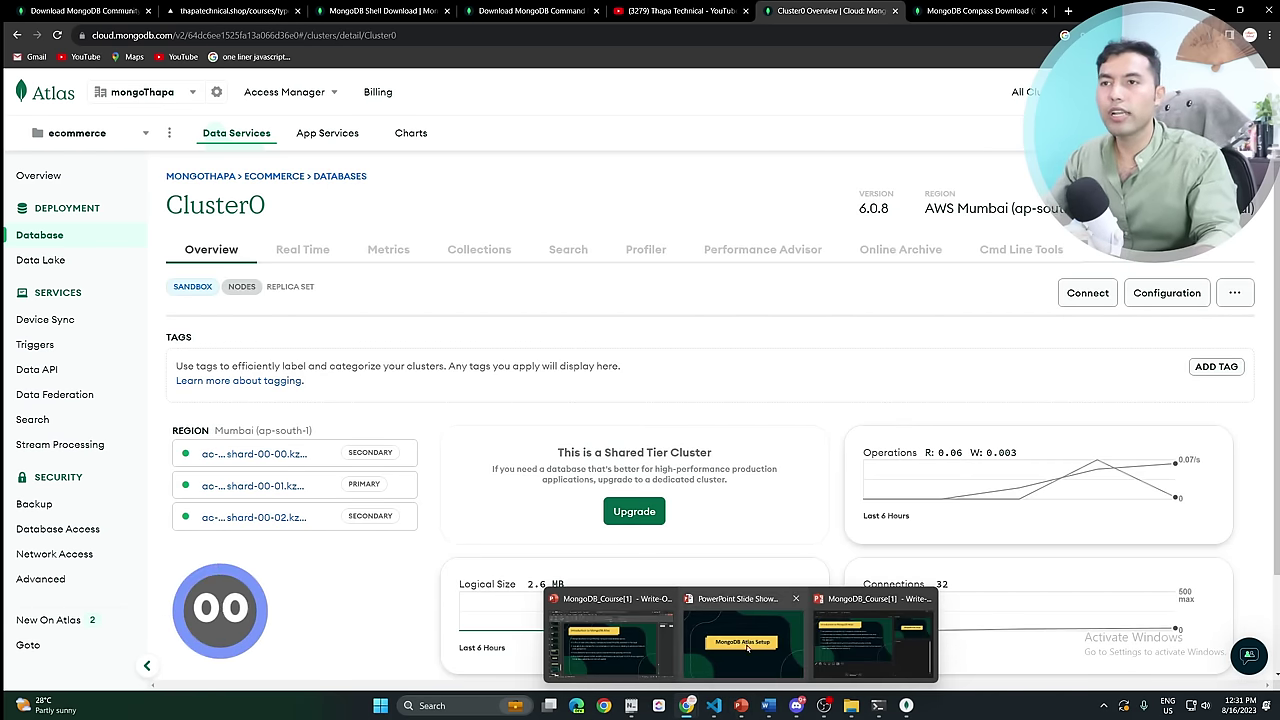
{"action": "left_click", "coordinate": [746, 647]}
{"action": "left_click", "coordinate": [749, 609]}
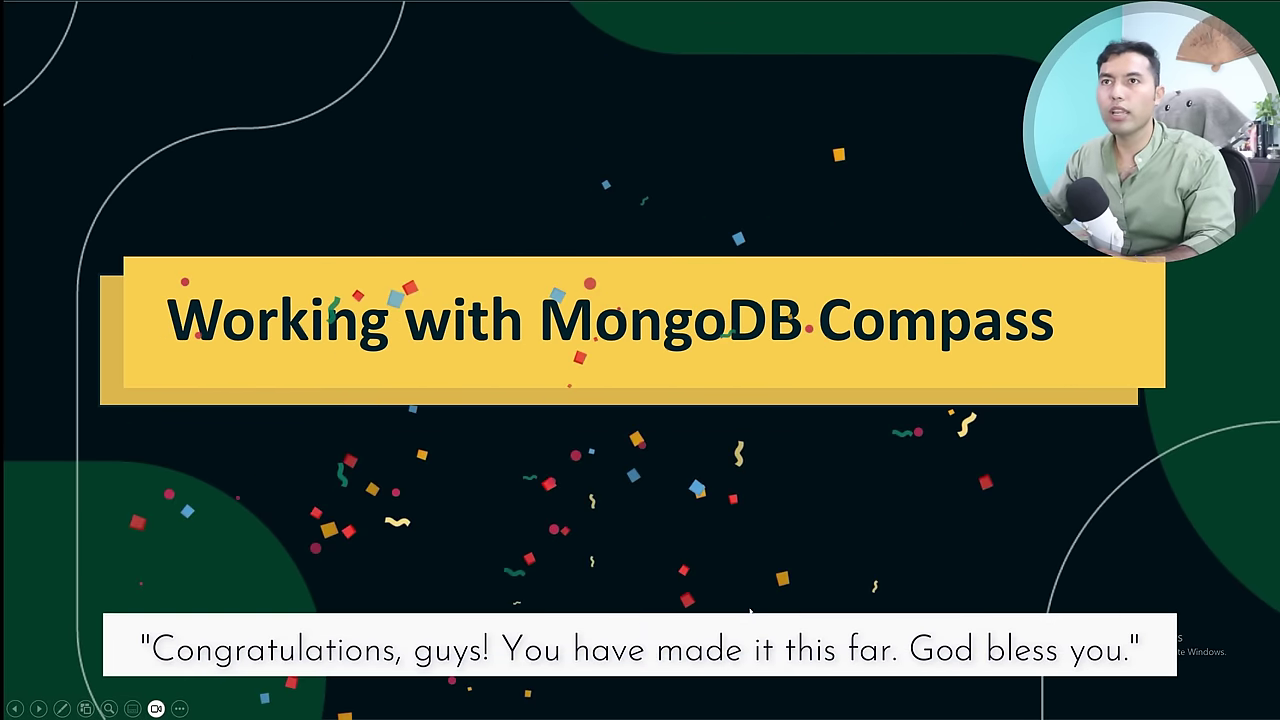
Advance the slideshow to the 'Working with MongoDB Drivers' slide.
{"action": "left_click", "coordinate": [749, 611]}
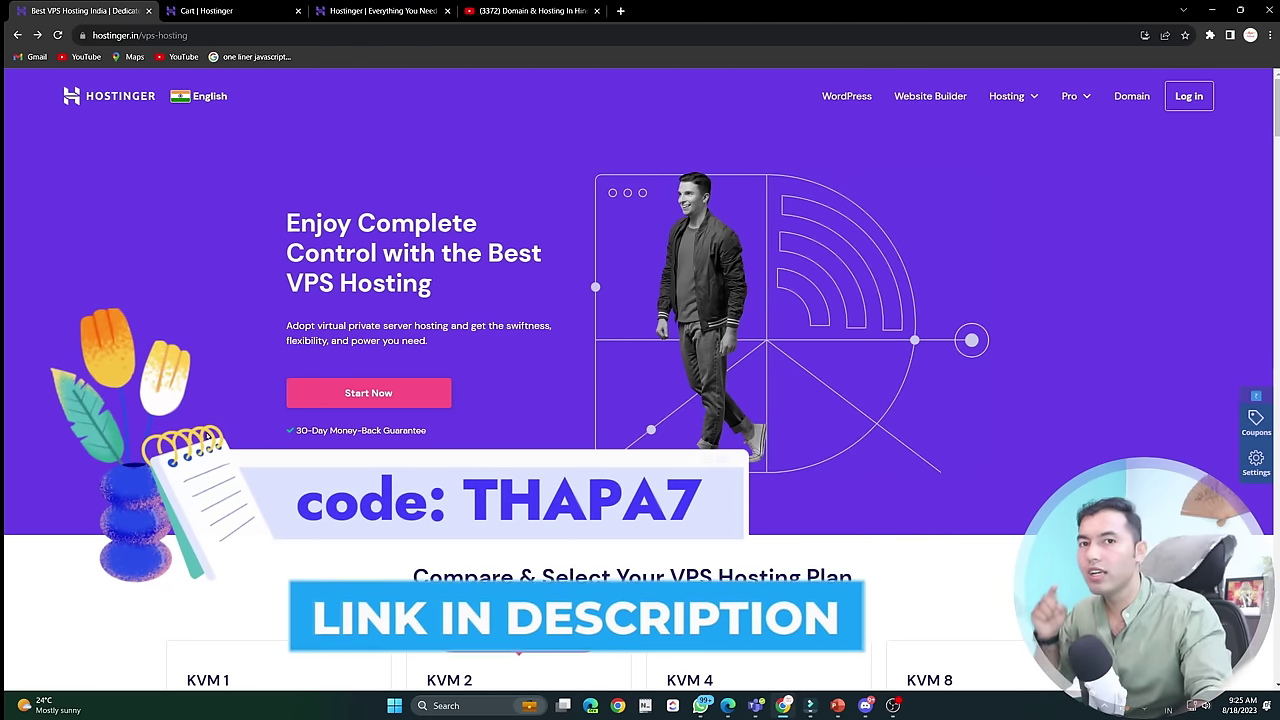
Skim the Hostinger VPS plans, then browse the 'Domain & Hosting In Hindi 2022' YouTube playlist.
{"action": "scroll", "coordinate": [640, 380], "scroll_direction": "down", "scroll_amount": 3}
{"action": "scroll", "coordinate": [278, 430], "scroll_direction": "down", "scroll_amount": 1}
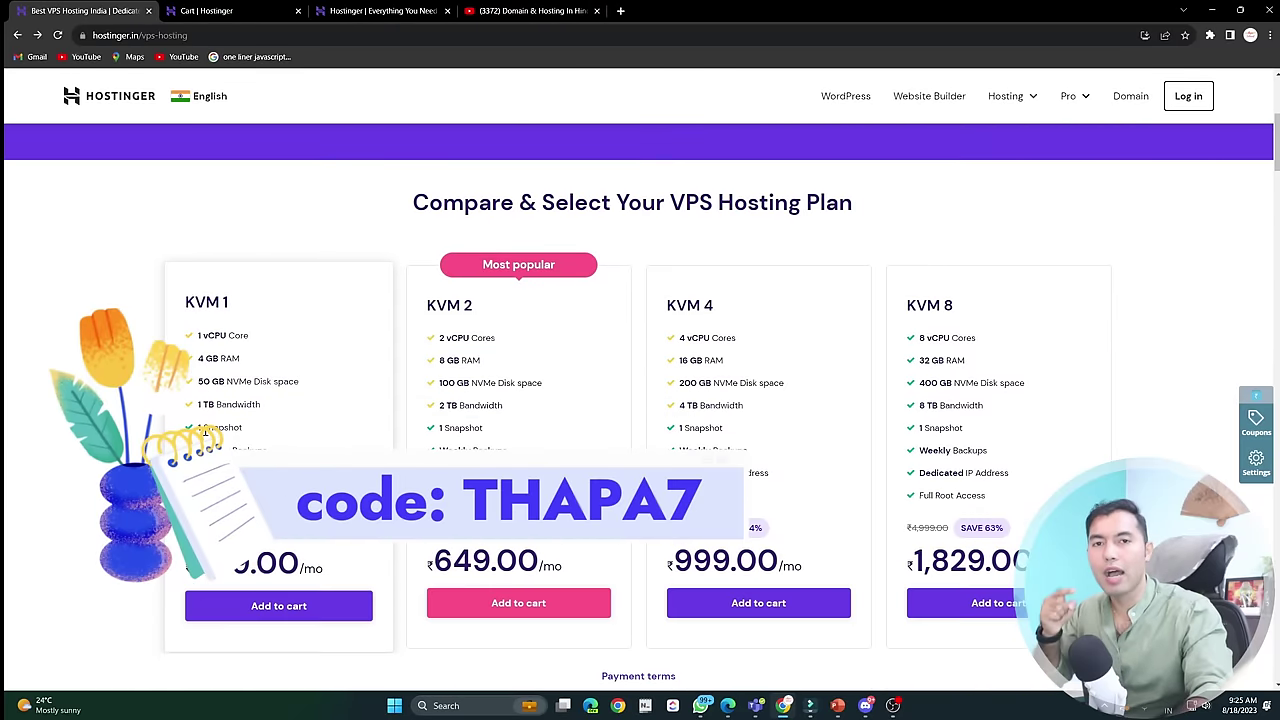
{"action": "scroll", "coordinate": [278, 434], "scroll_direction": "up", "scroll_amount": 4}
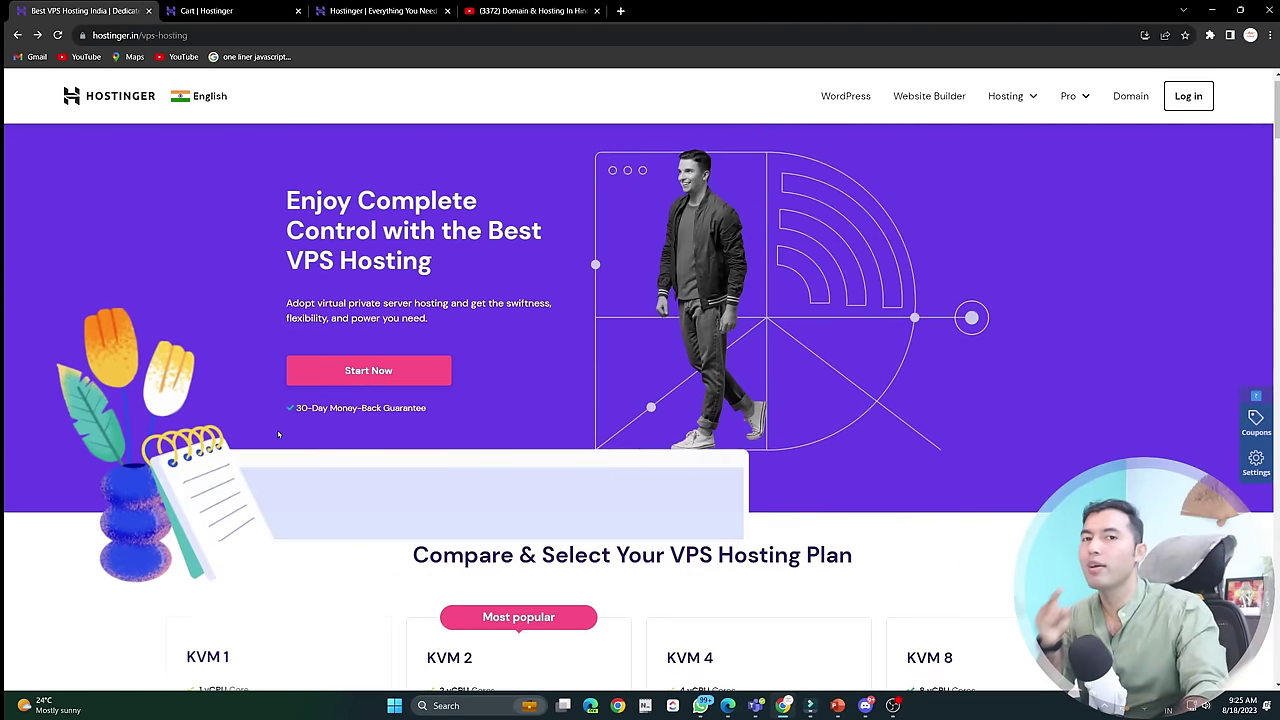
{"action": "left_click", "coordinate": [513, 10]}
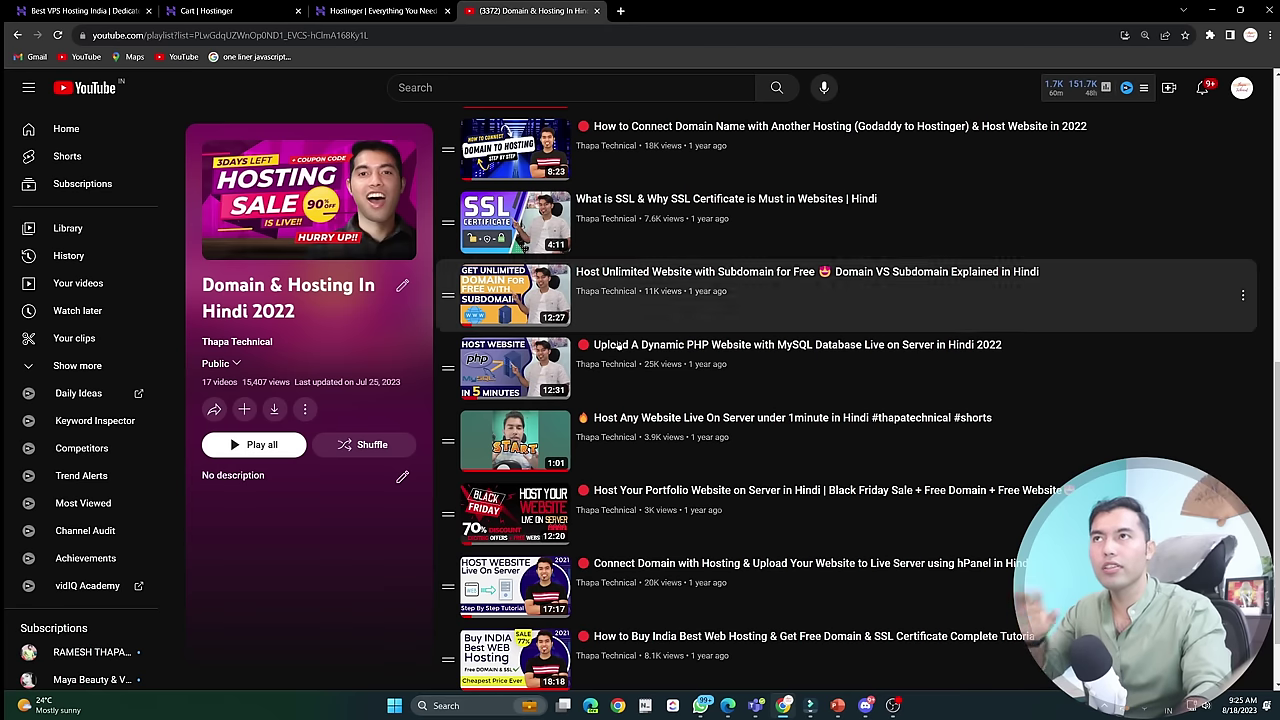
{"action": "scroll", "coordinate": [650, 484], "scroll_direction": "down", "scroll_amount": 1}
{"action": "scroll", "coordinate": [650, 484], "scroll_direction": "up", "scroll_amount": 5}
{"action": "scroll", "coordinate": [650, 484], "scroll_direction": "down", "scroll_amount": 3}
{"action": "scroll", "coordinate": [650, 484], "scroll_direction": "down", "scroll_amount": 3}
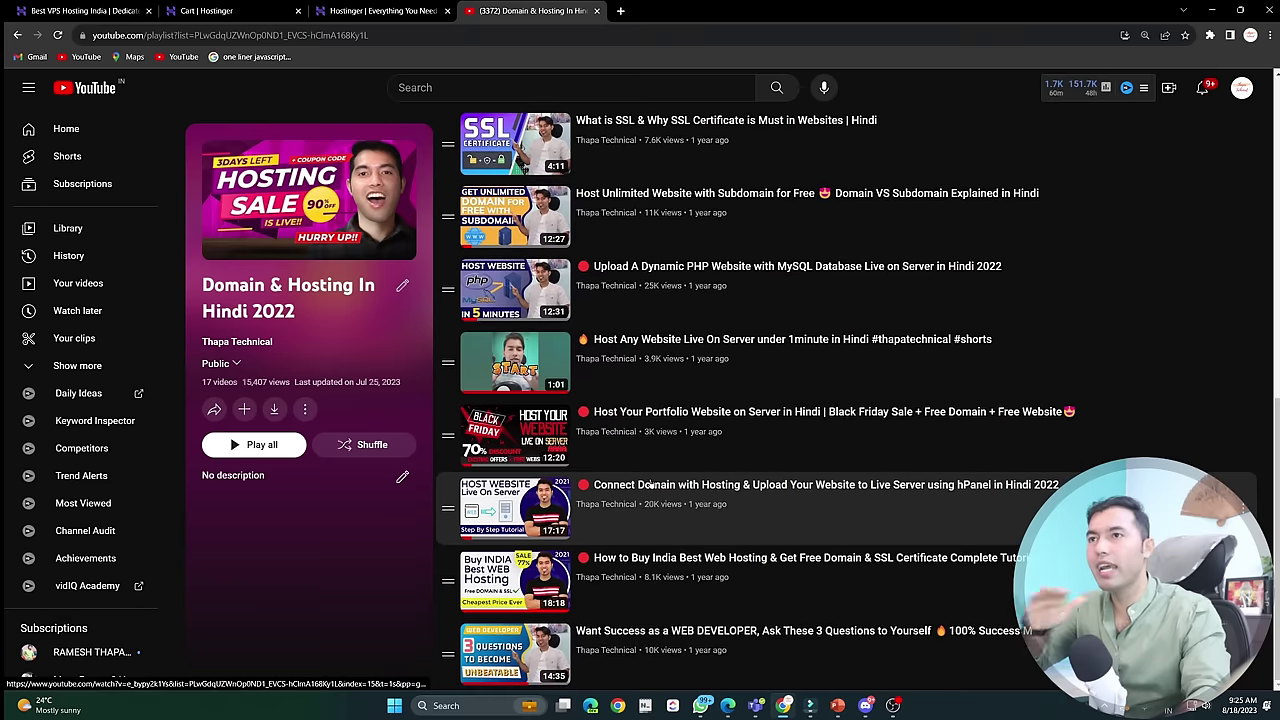
{"action": "scroll", "coordinate": [650, 484], "scroll_direction": "up", "scroll_amount": 3}
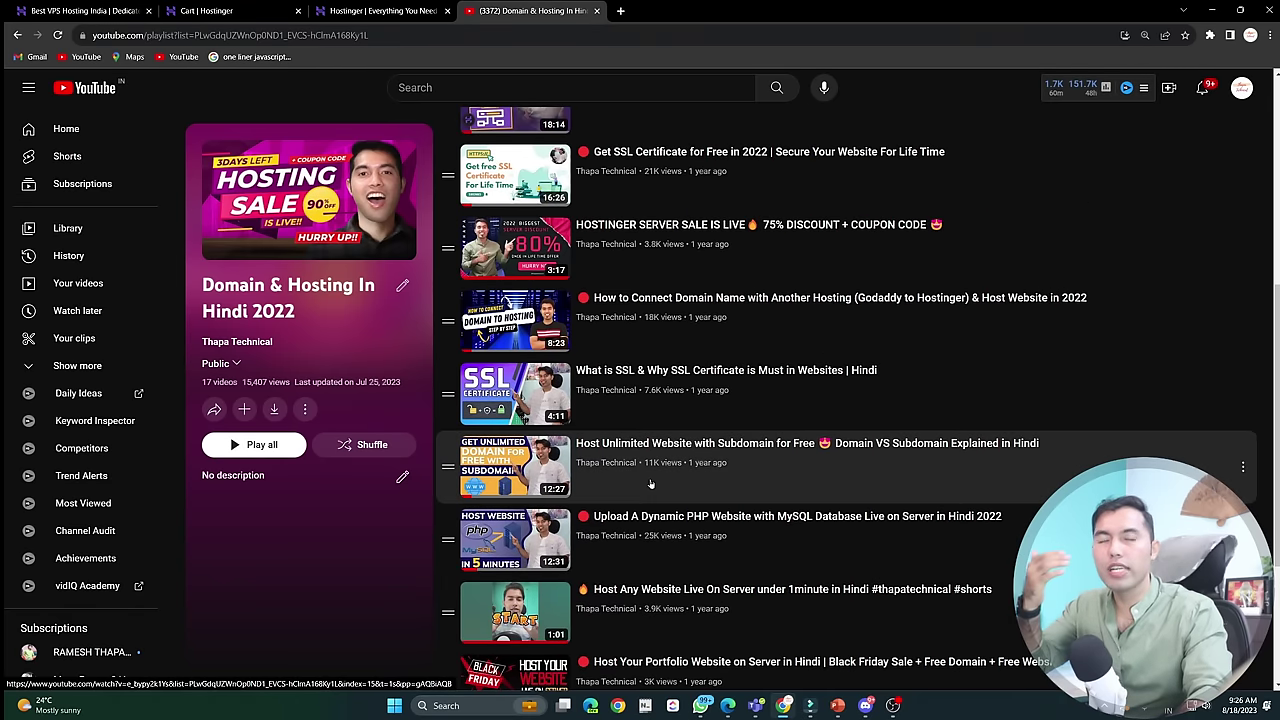
{"action": "scroll", "coordinate": [632, 393], "scroll_direction": "up", "scroll_amount": 1}
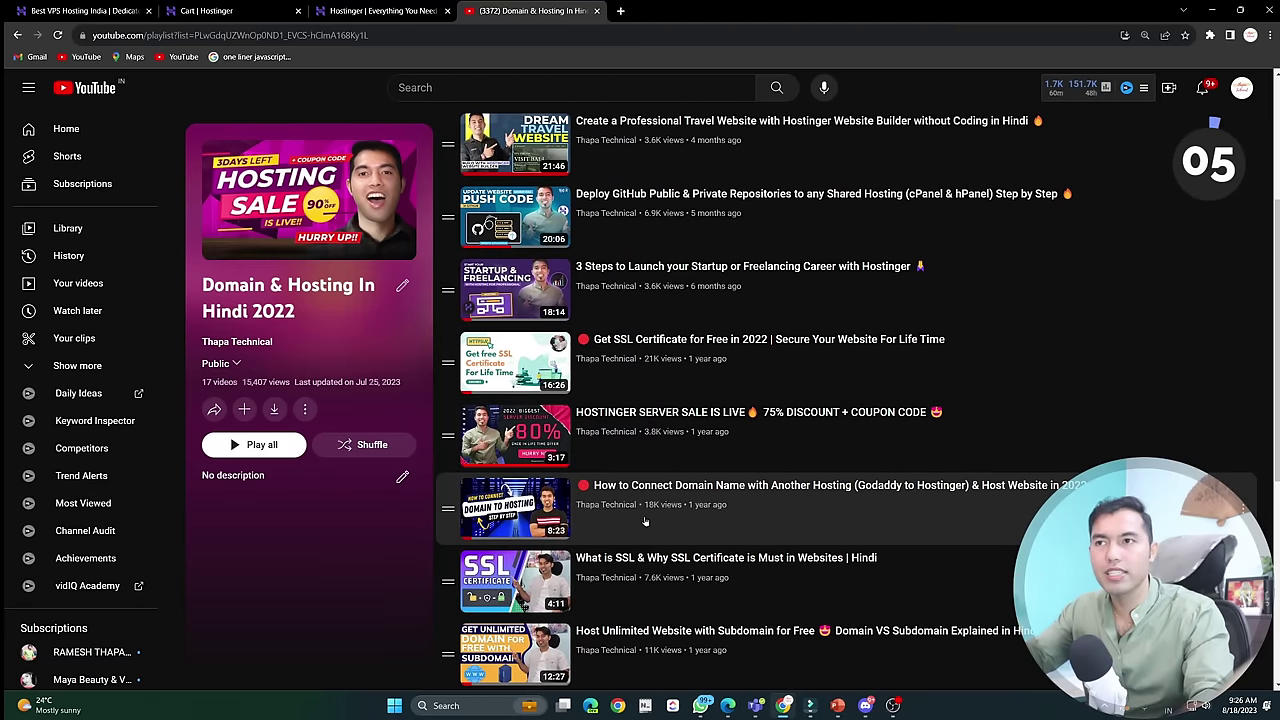
{"action": "scroll", "coordinate": [644, 515], "scroll_direction": "down", "scroll_amount": 2}
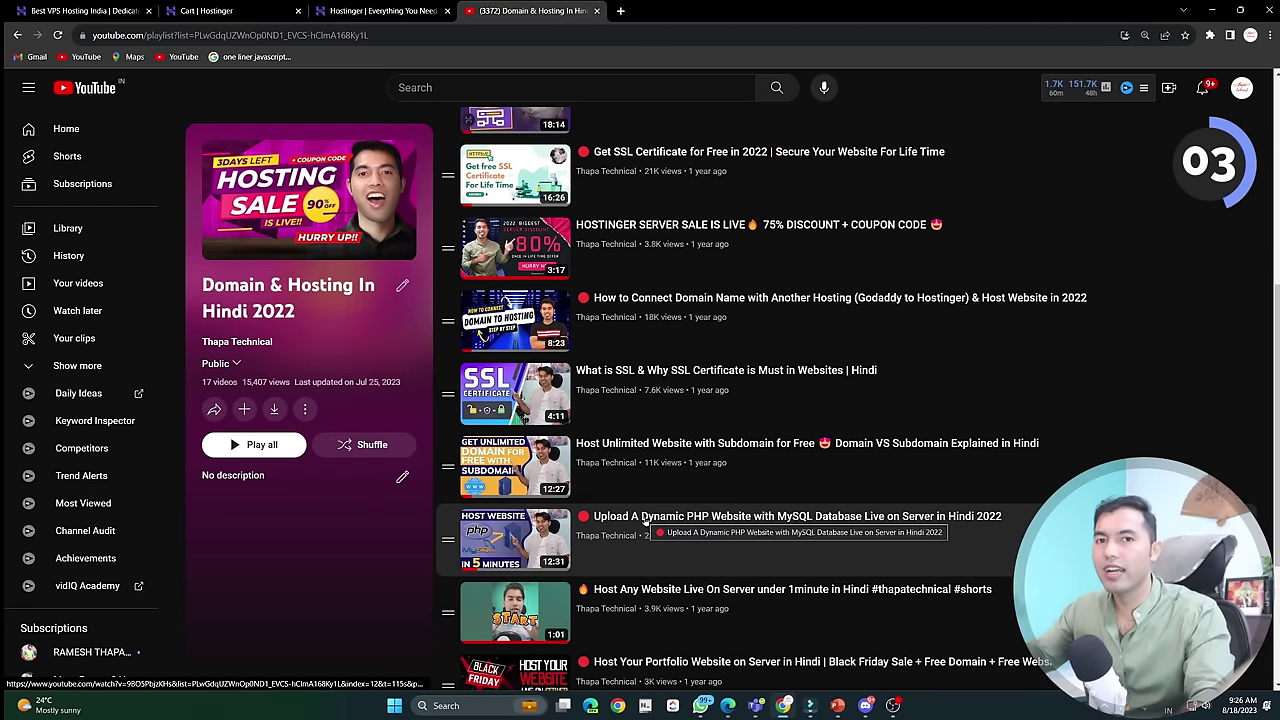